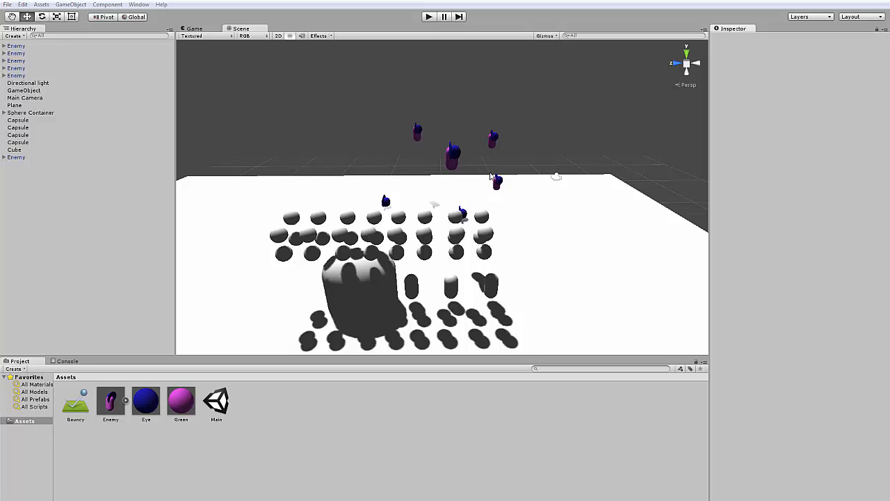
Run the enemy scene in play mode to watch its physics, and stop the playback.
scroll(586, 136, "up", 3)
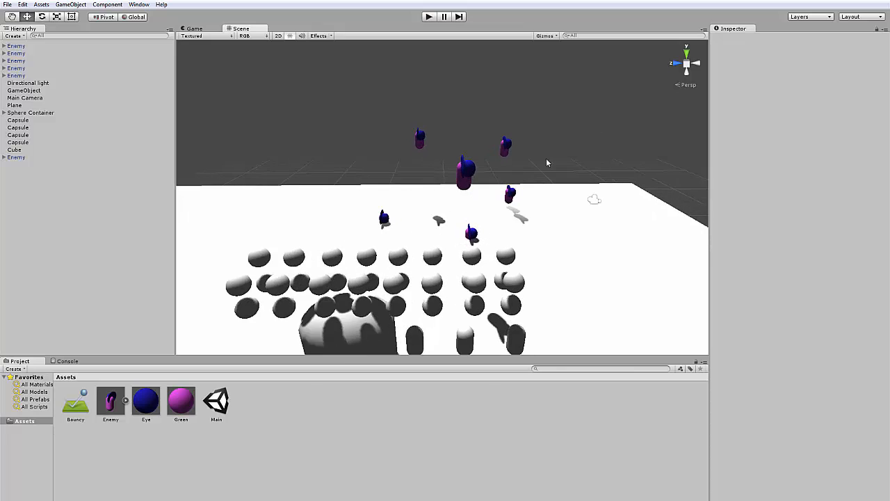
scroll(400, 206, "down", 2)
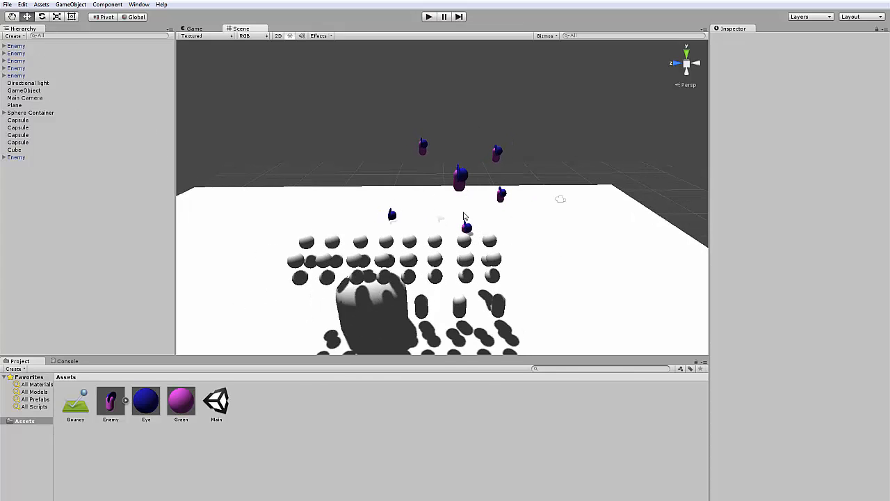
scroll(517, 254, "down", 3)
scroll(517, 255, "up", 3)
middle_click_drag(463, 235, 485, 179)
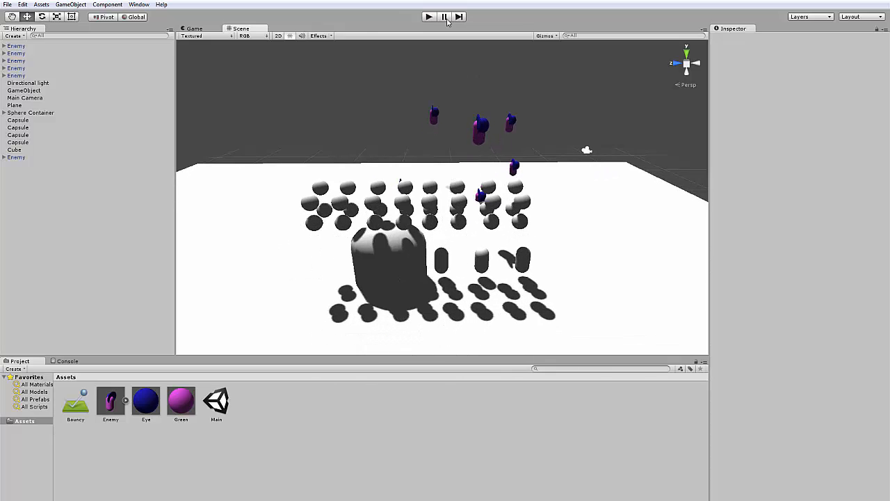
left_click(432, 20)
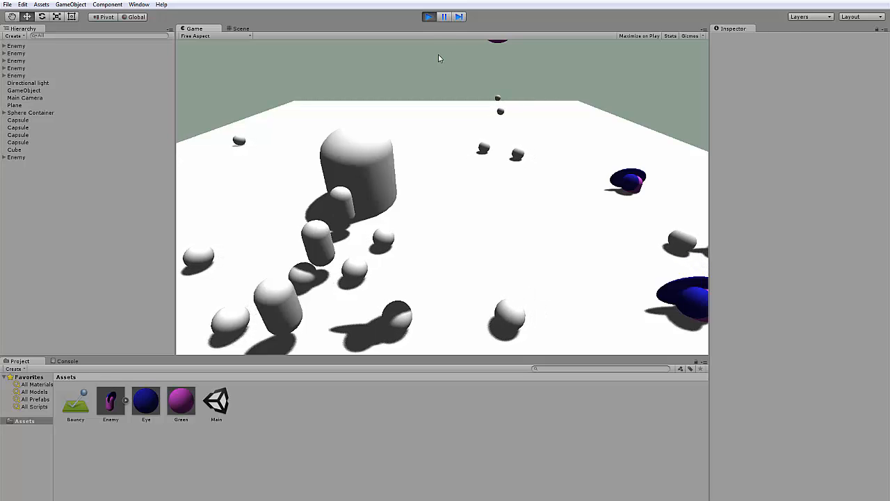
left_click(429, 16)
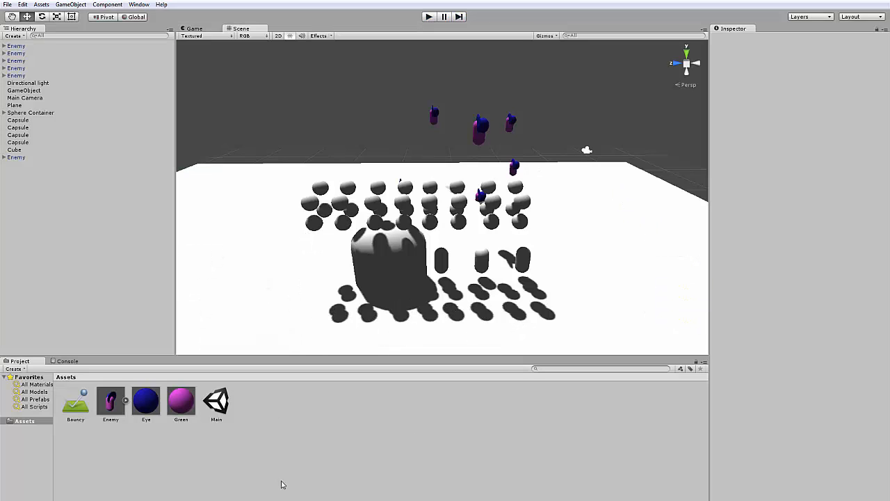
Create a new folder named "old stuff" in the project's Assets.
right_click(308, 446)
mouse_move(410, 302)
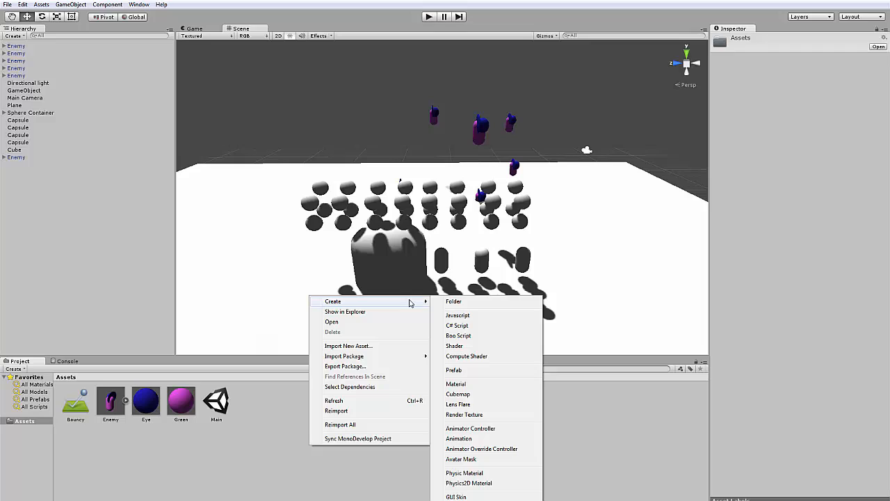
left_click(494, 302)
type("olfd")
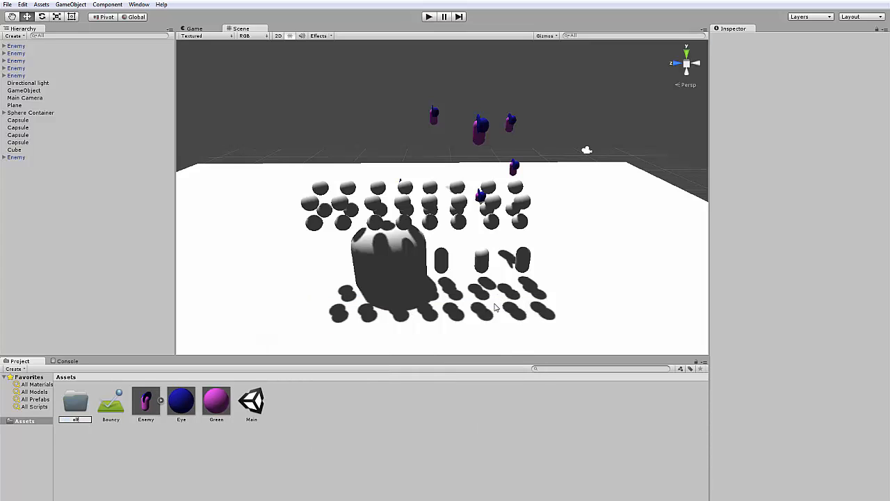
type("stuff")
key("Return")
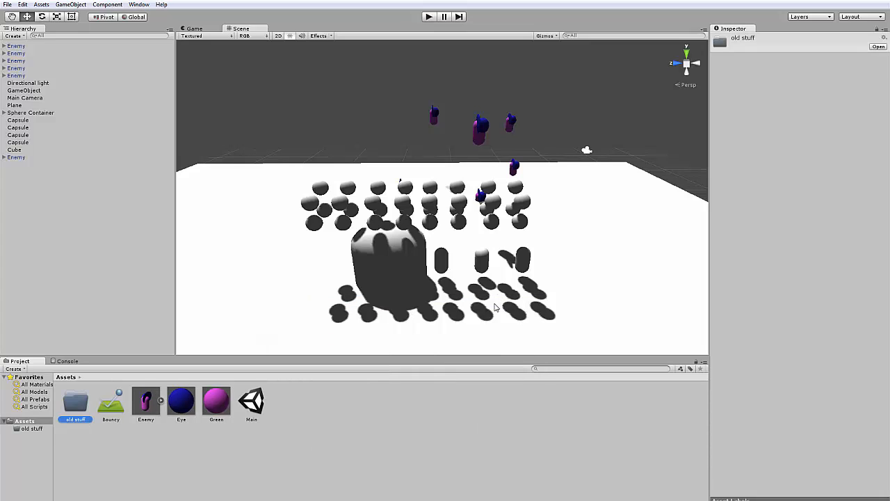
Move the Bouncy, Enemy, Eye and Green assets into the "old stuff" folder.
left_click(211, 417)
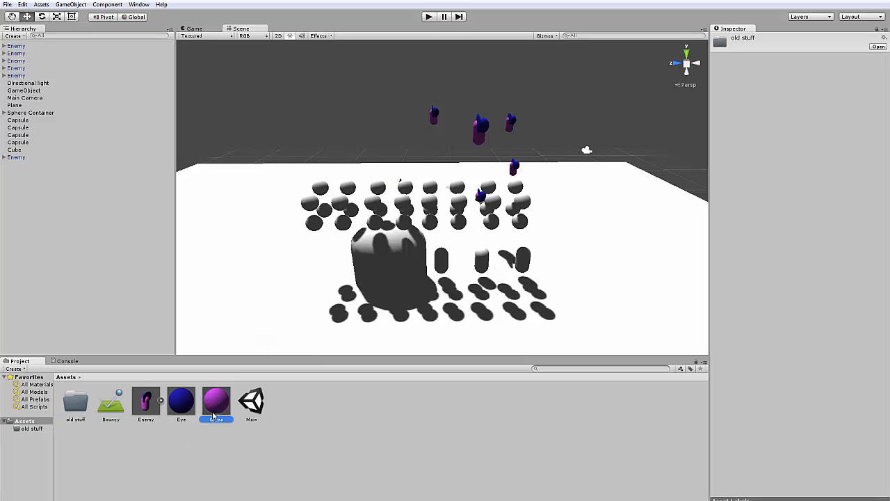
left_click(115, 412, "shift")
left_click_drag(115, 412, 76, 409)
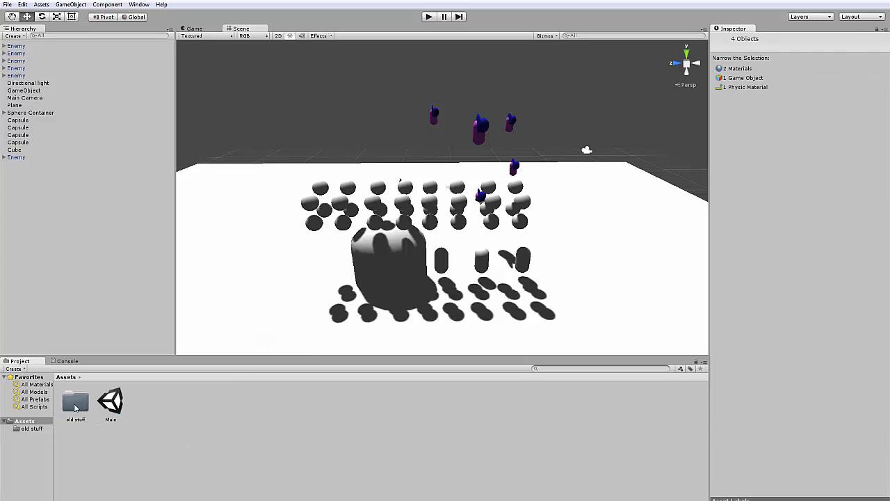
Rename the Main scene asset as Experimental.
right_click(112, 421)
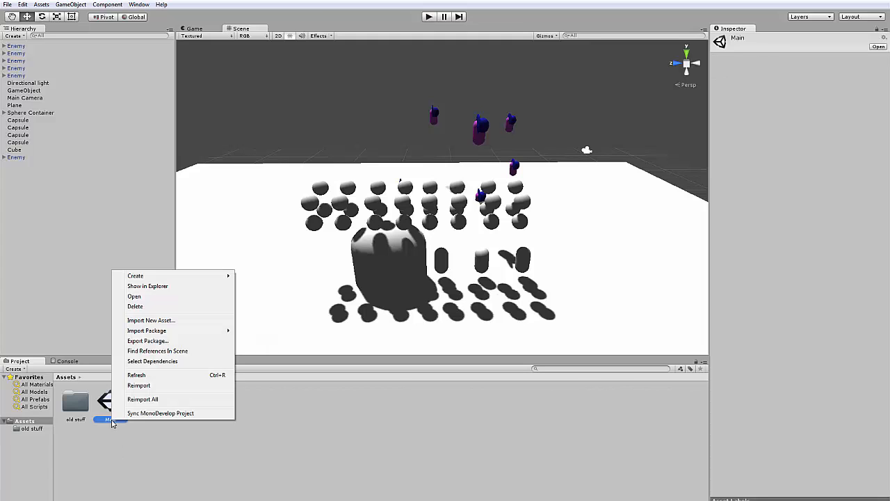
left_click(160, 476)
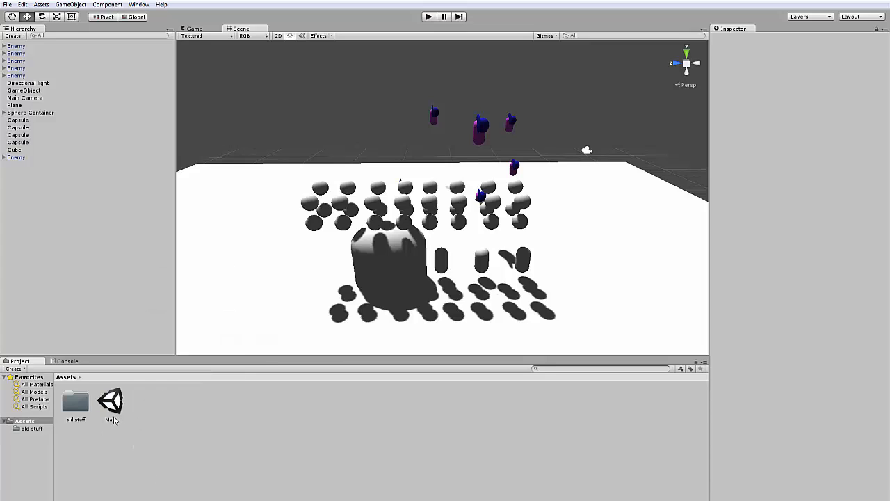
left_click(111, 422)
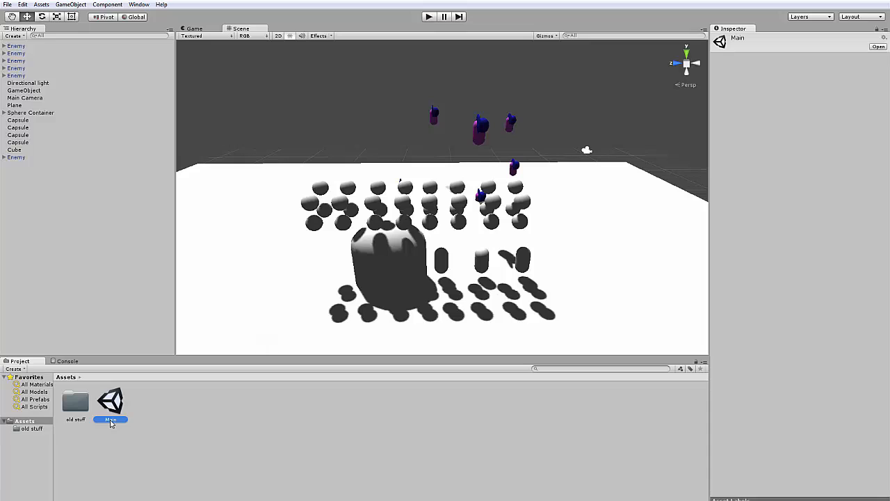
left_click(110, 422)
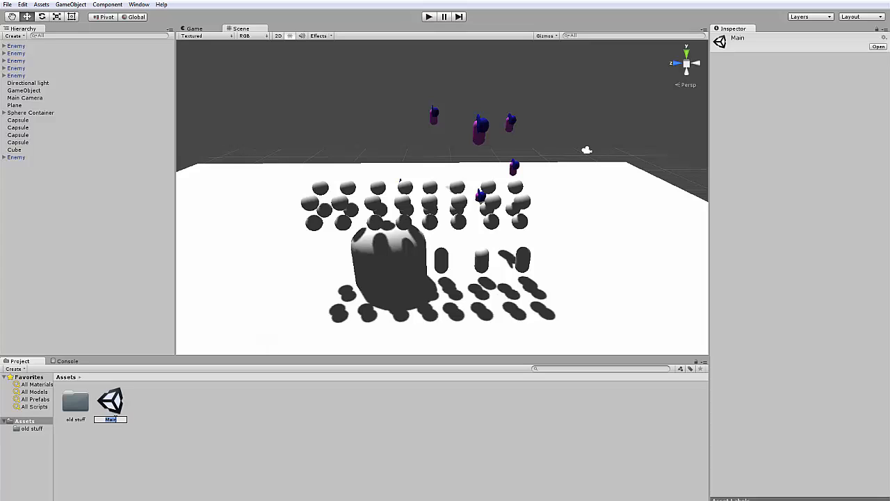
left_click(123, 432)
left_click(119, 422)
type("Experimental")
key("Return")
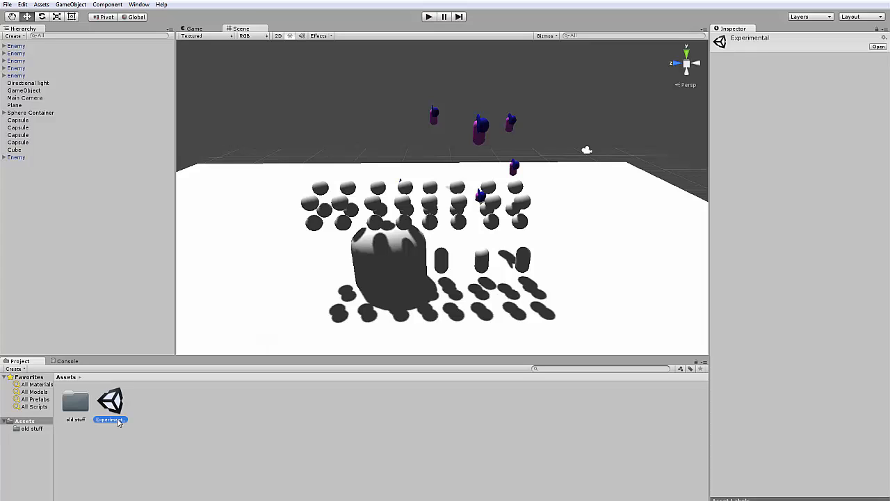
Move the Experimental scene into the "old stuff" folder and reduce the asset icons to a compact list.
left_click_drag(108, 403, 80, 408)
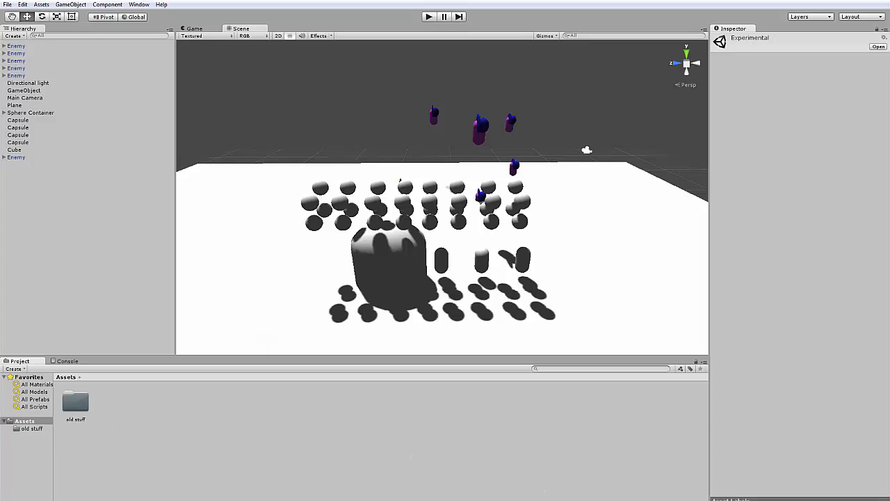
left_click_drag(689, 500, 676, 500)
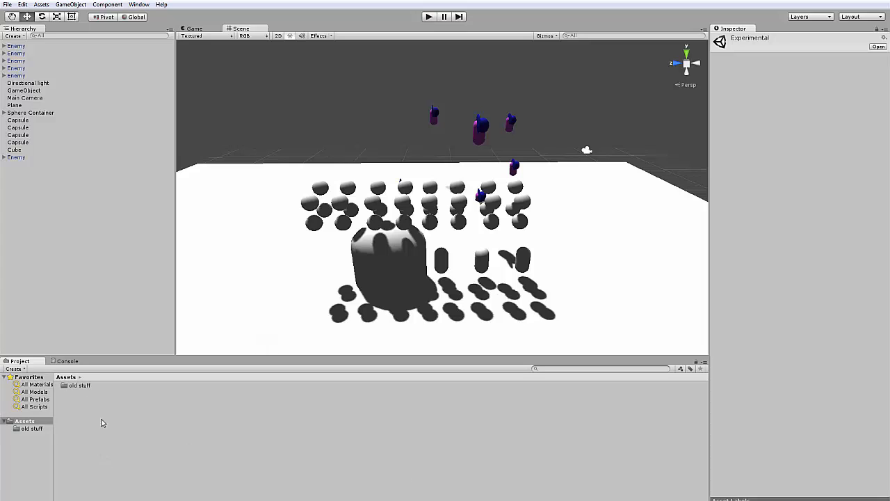
right_click(104, 449)
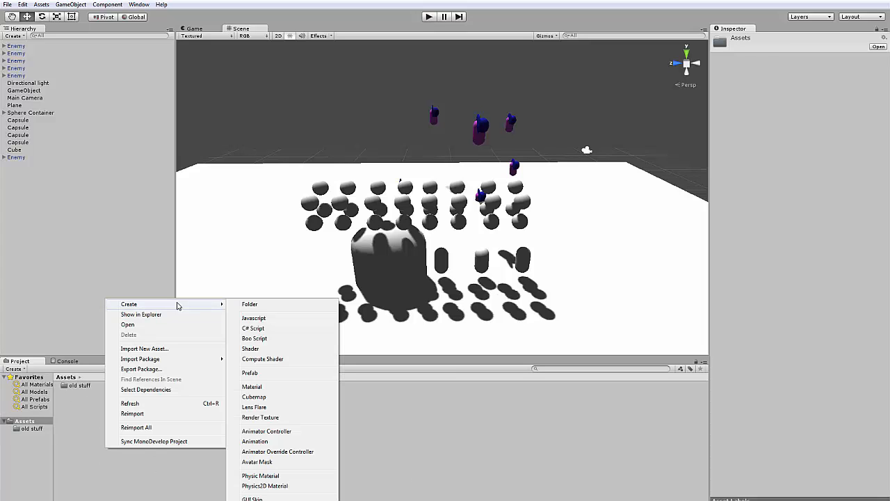
left_click(71, 411)
right_click(85, 411)
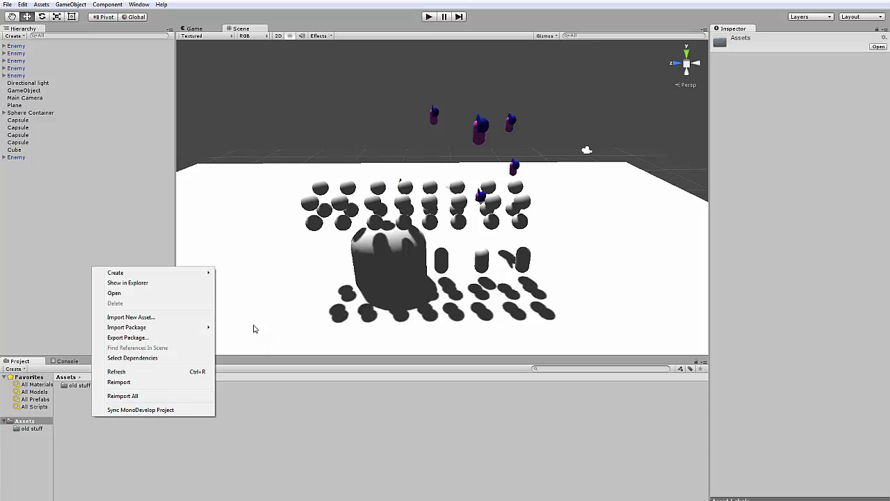
mouse_move(199, 271)
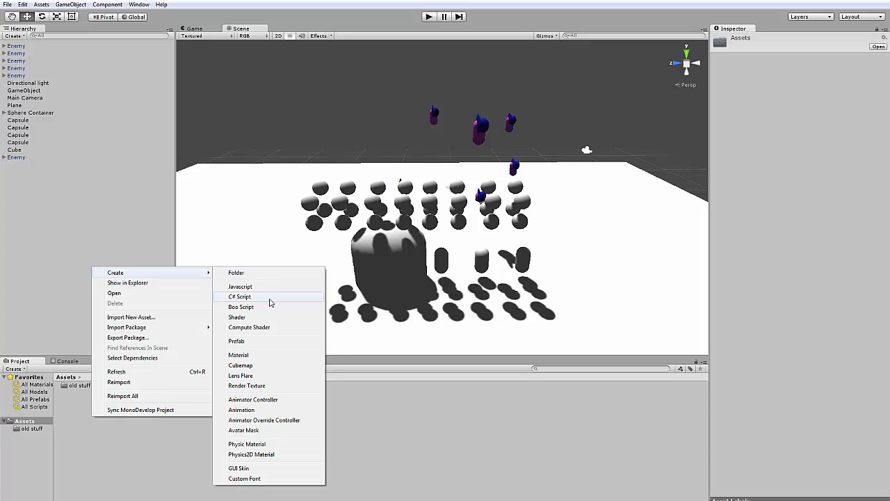
left_click(147, 478)
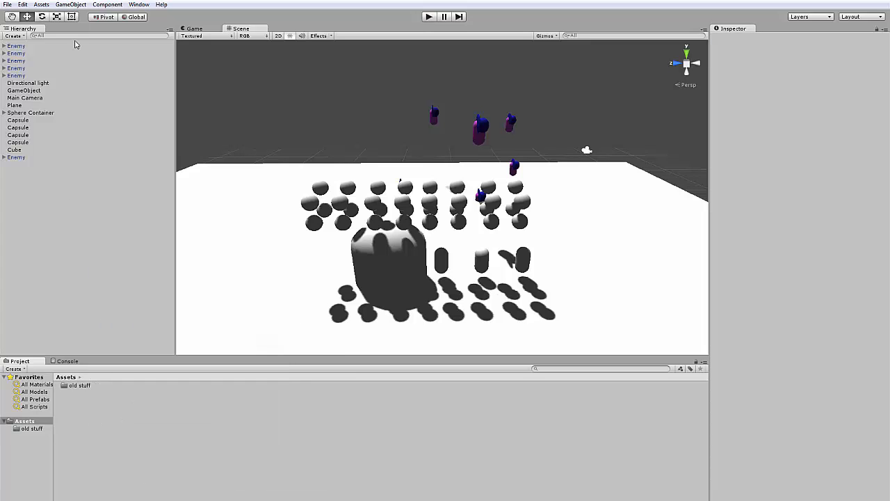
Save all modified assets, including the Experimental scene and the Enemy prefab.
left_click(8, 4)
left_click(23, 40)
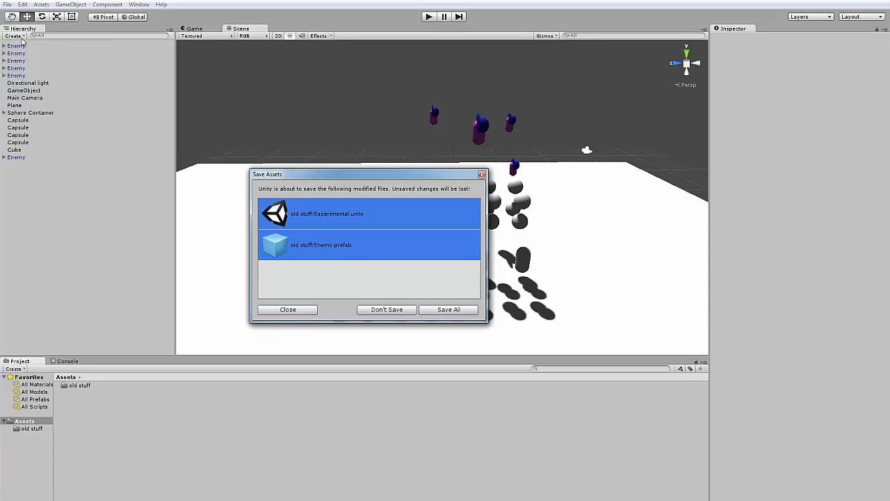
left_click(449, 310)
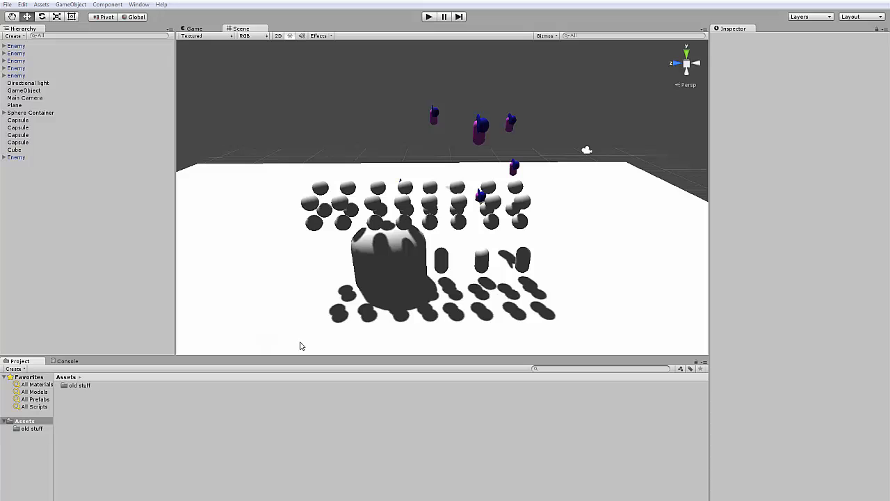
Create a new scene and save it as Island in the project's Assets folder.
right_click(80, 441)
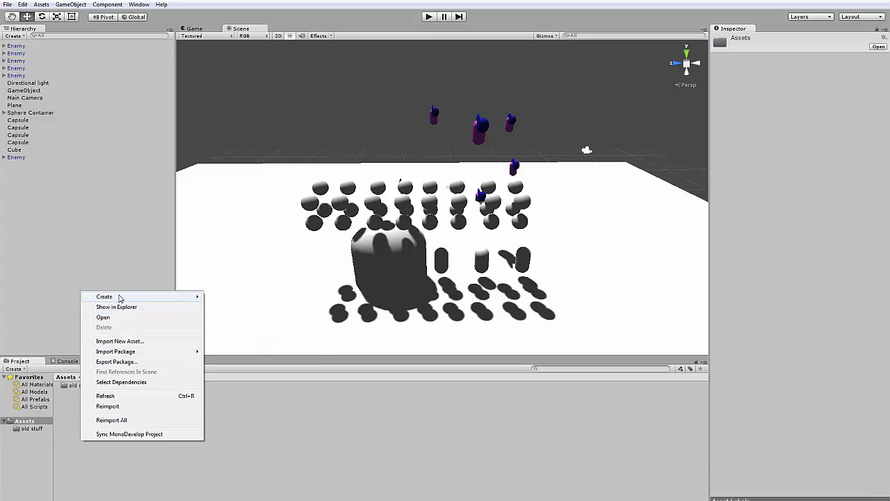
left_click(7, 4)
left_click(21, 16)
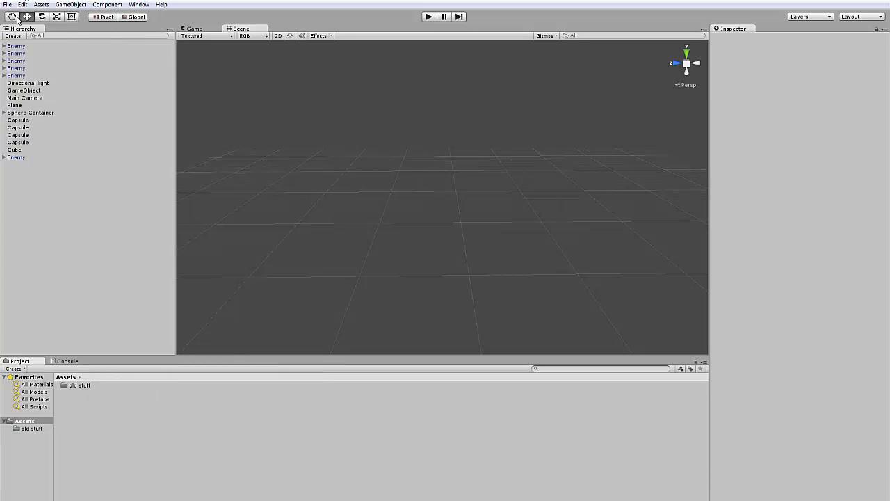
left_click(7, 4)
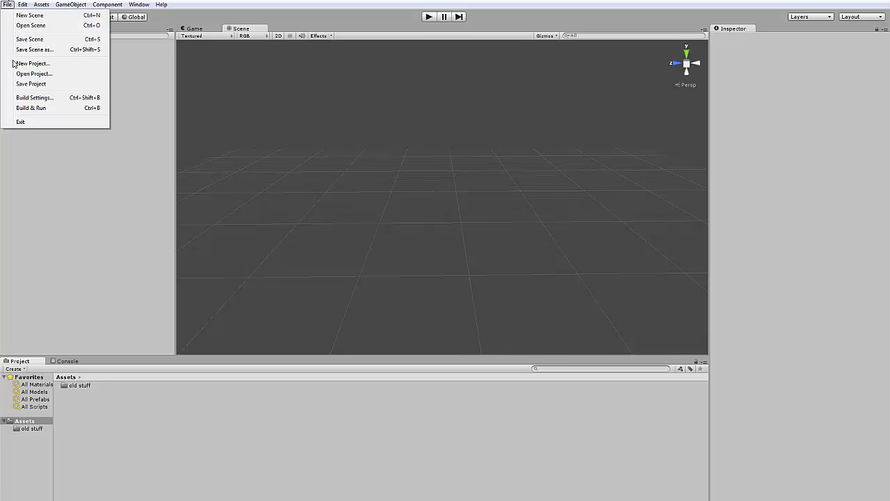
left_click(47, 48)
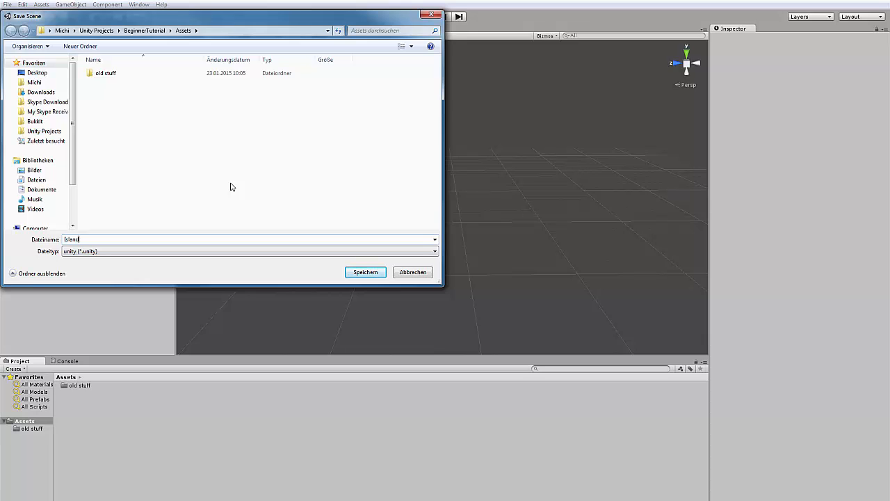
key("Return")
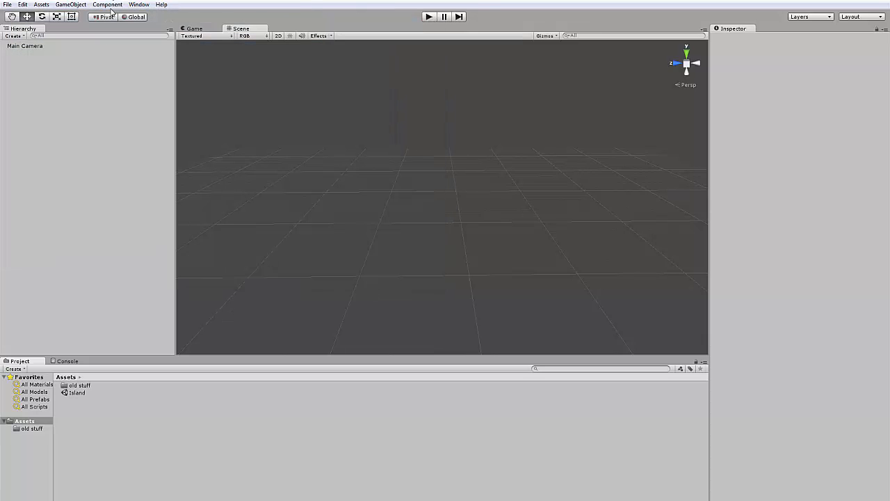
Add a 3D Terrain object to the Island scene.
left_click(42, 5)
mouse_move(70, 5)
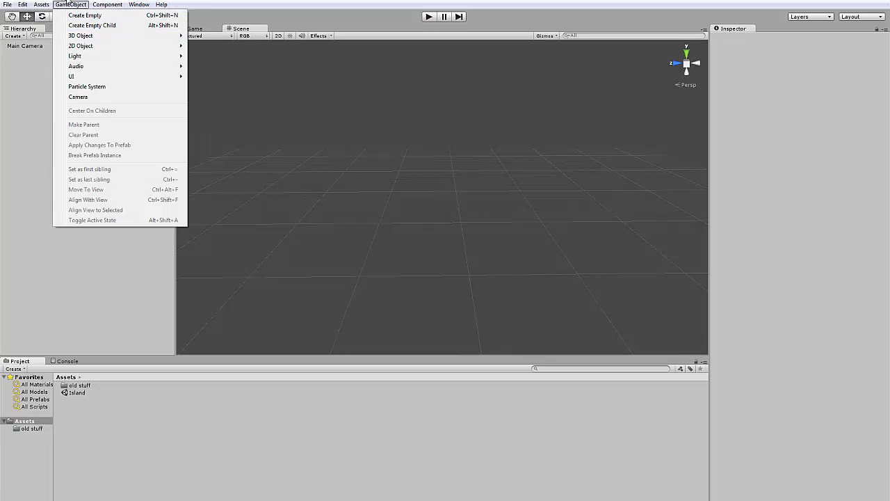
left_click(69, 3)
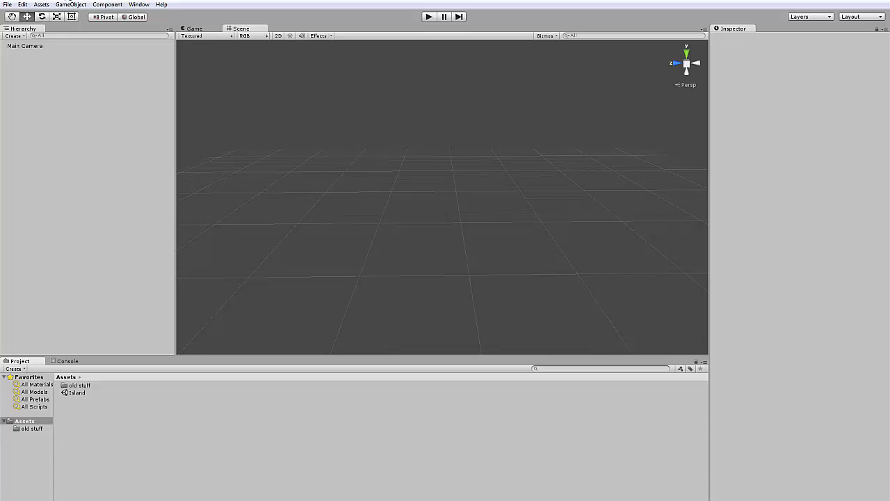
left_click(72, 6)
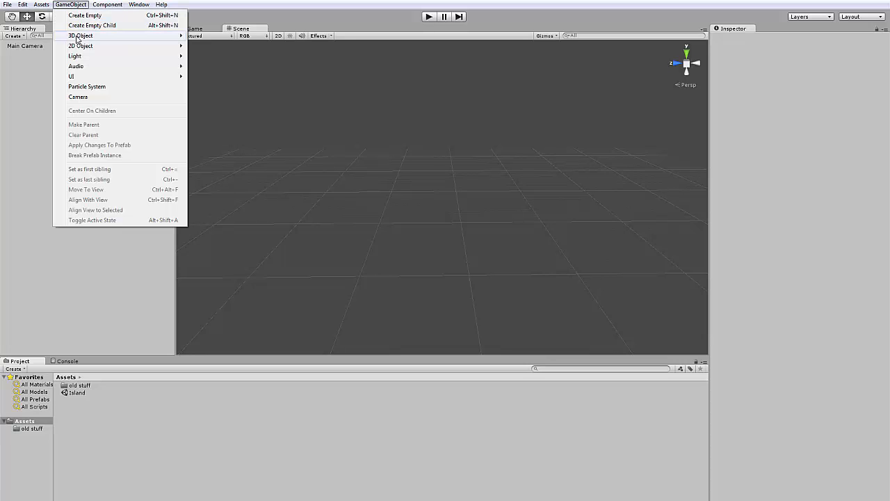
mouse_move(78, 38)
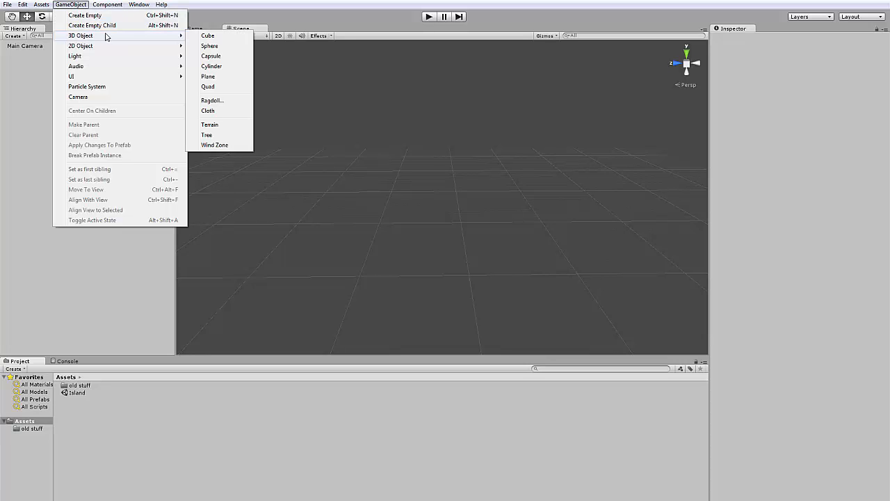
left_click(219, 127)
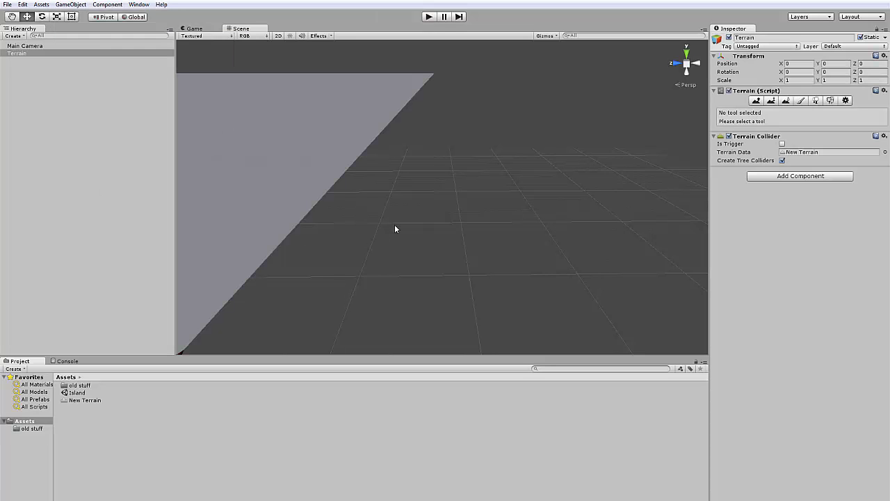
middle_click_drag(400, 234, 576, 247)
scroll(315, 249, "down", 10)
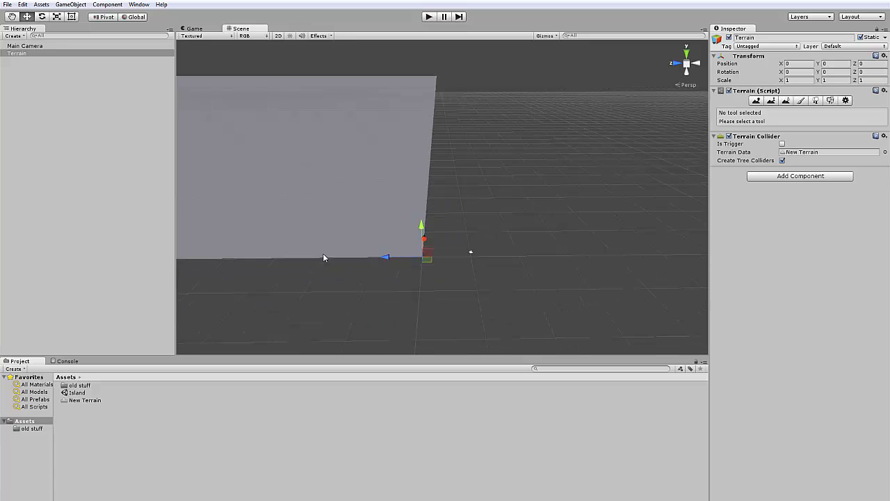
middle_click_drag(288, 211, 779, 397)
scroll(350, 222, "down", 8)
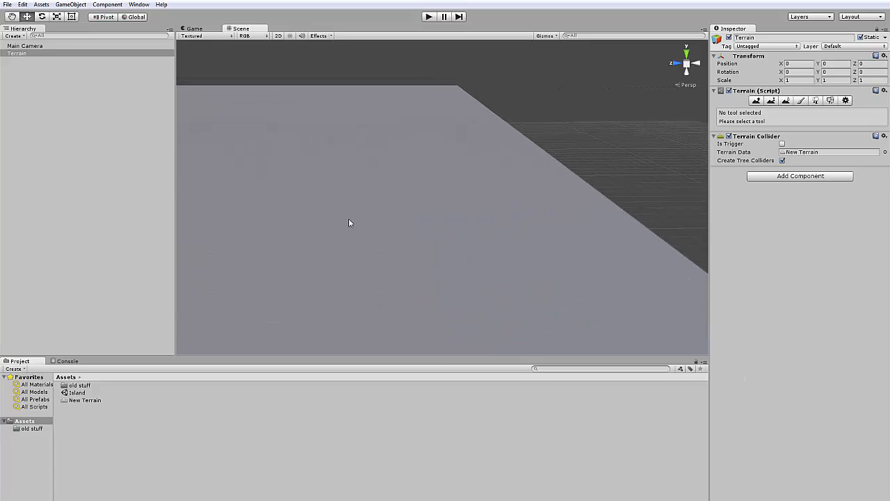
Select the Terrain object and activate its Raise / Lower Terrain tool.
scroll(382, 263, "down", 5)
middle_click_drag(321, 197, 644, 265)
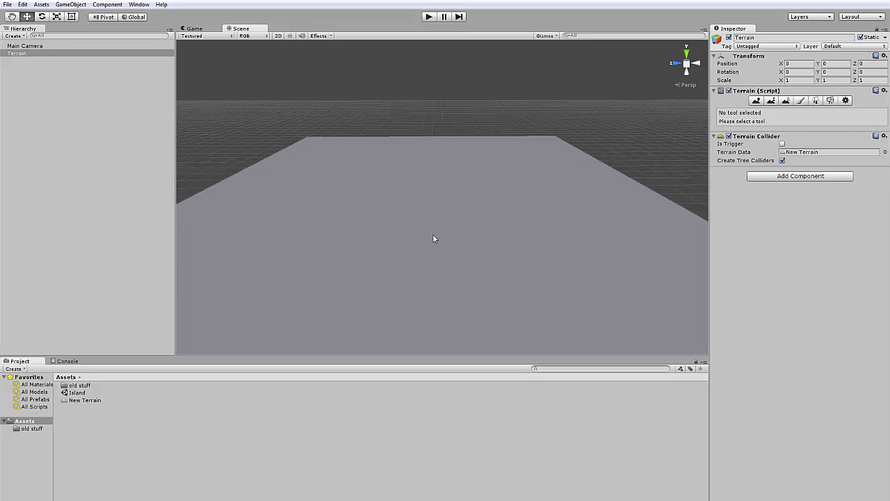
scroll(433, 235, "up", 3)
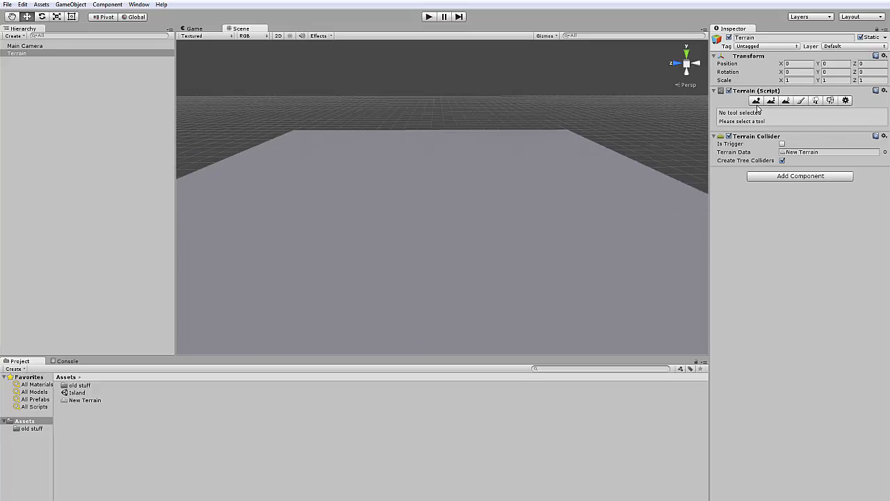
left_click(10, 88)
left_click(23, 56)
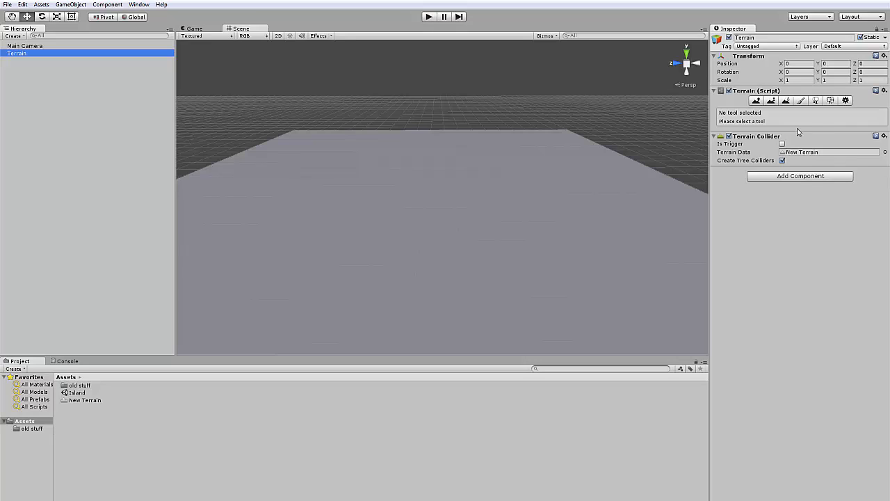
left_click(757, 101)
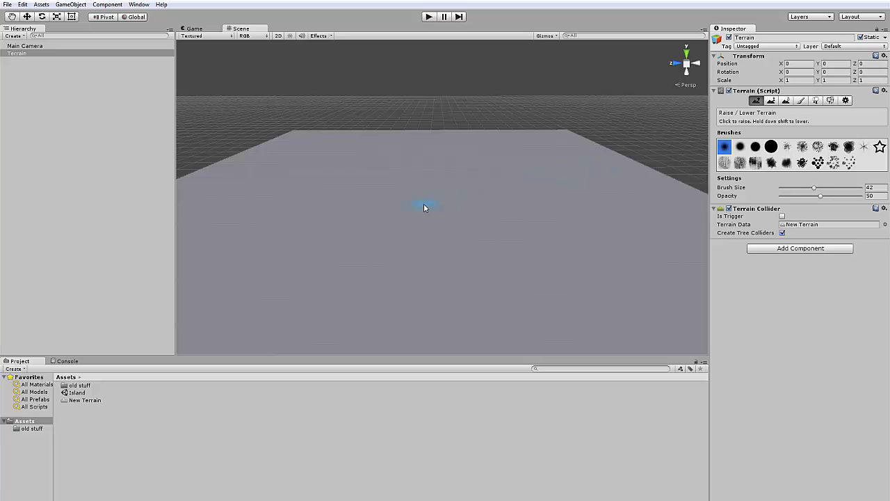
scroll(425, 205, "up", 3)
middle_click_drag(471, 170, 557, 360)
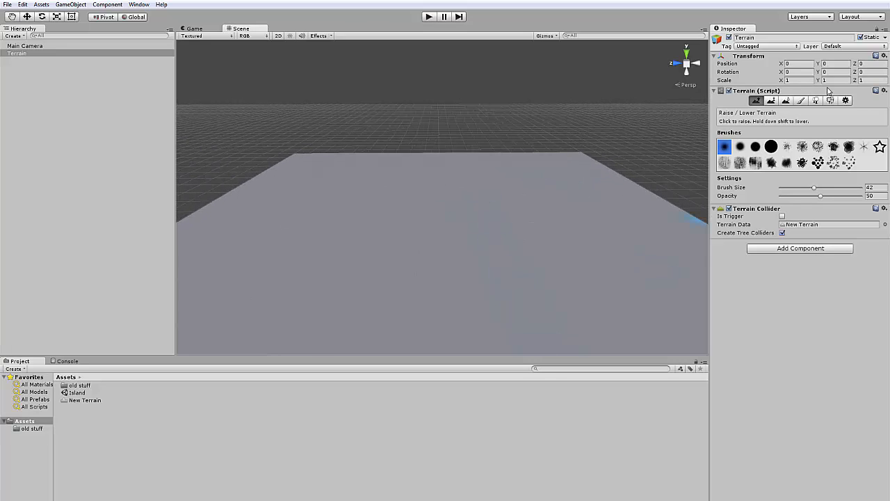
scroll(430, 234, "up", 5)
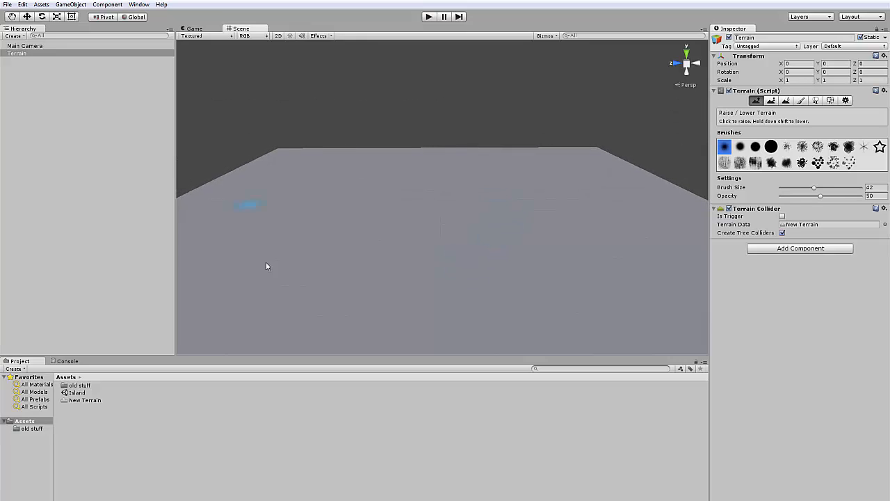
scroll(493, 285, "up", 3)
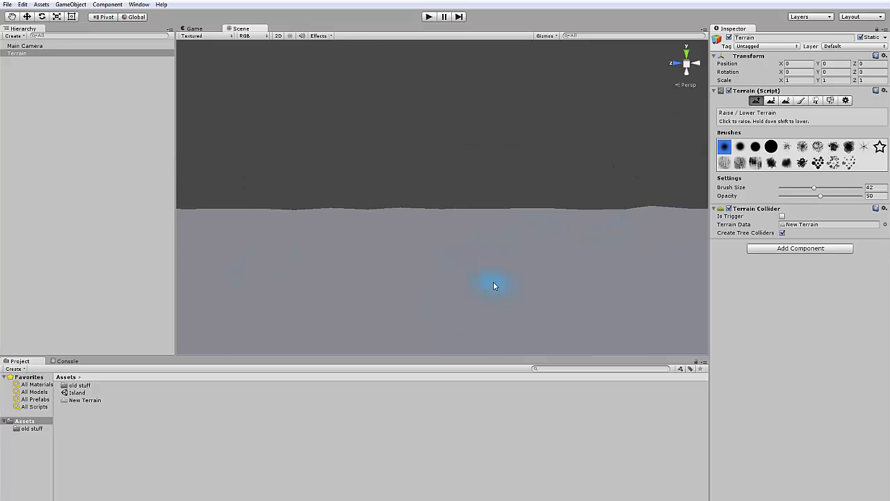
scroll(493, 286, "down", 3)
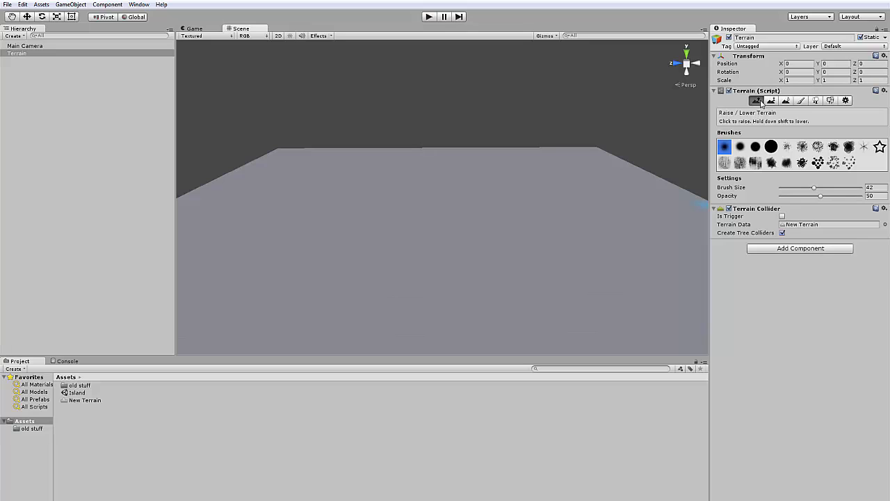
Add a 3D Cube object to the Island scene.
right_click_drag(515, 228, 444, 288)
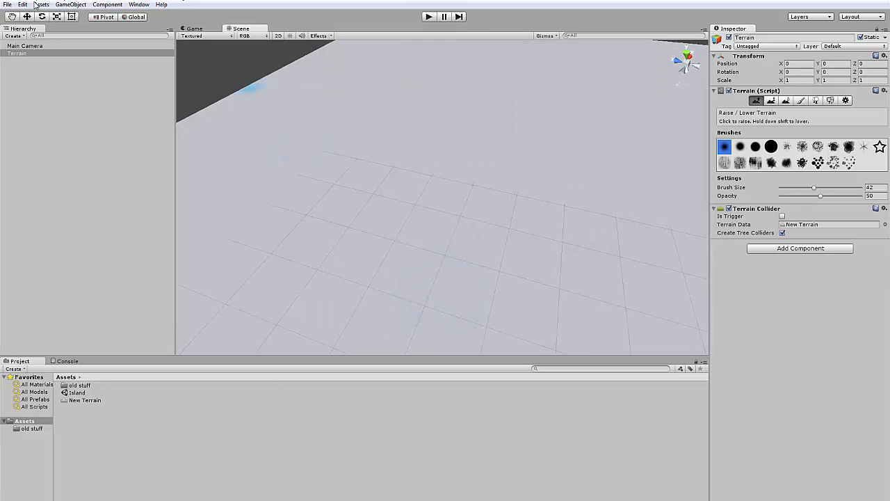
left_click(70, 4)
mouse_move(143, 36)
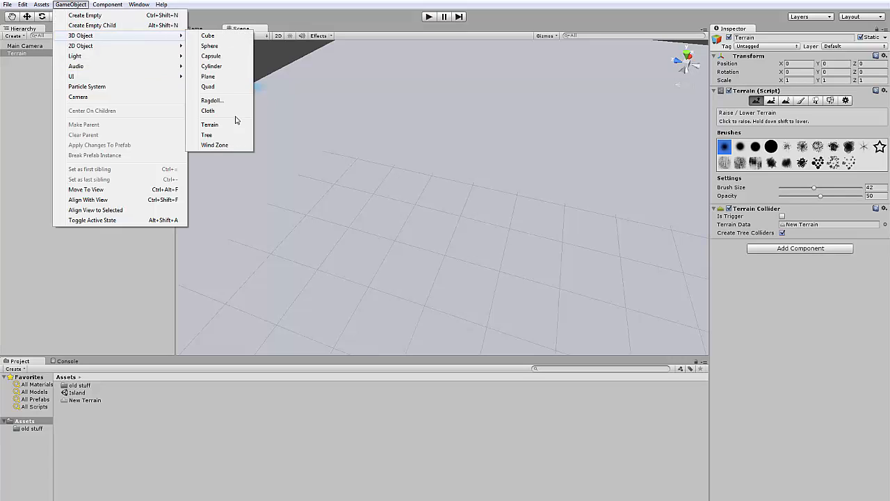
left_click(224, 38)
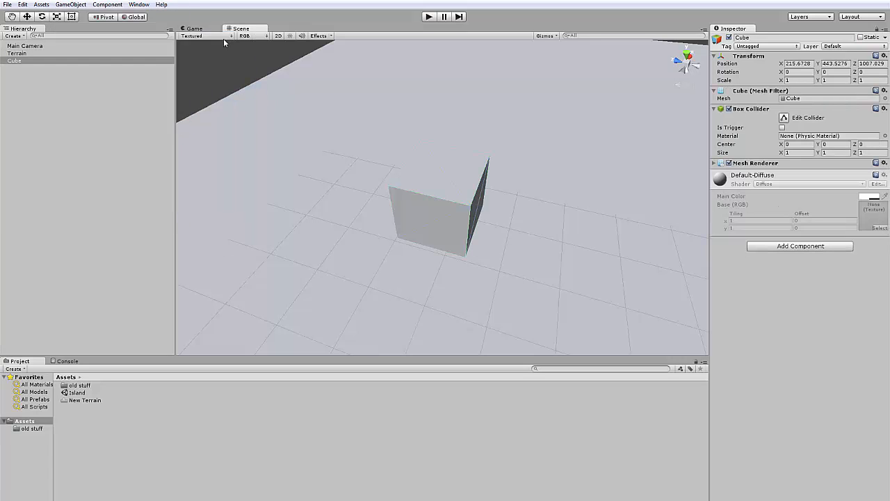
scroll(518, 209, "down", 10)
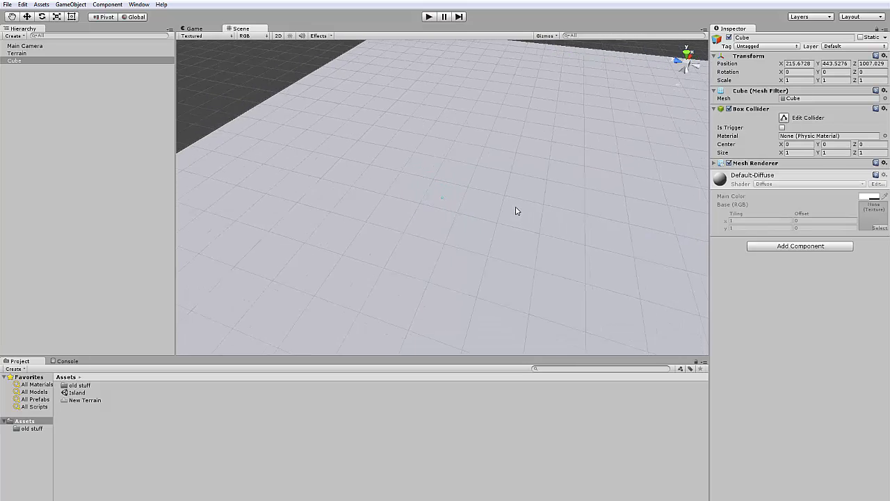
scroll(508, 221, "up", 5)
scroll(504, 228, "up", 6)
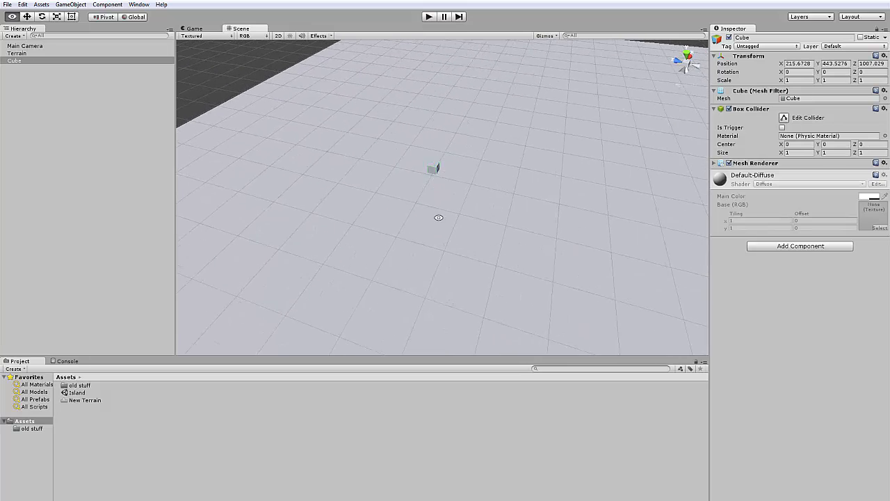
left_click_drag(438, 216, 435, 250, "alt")
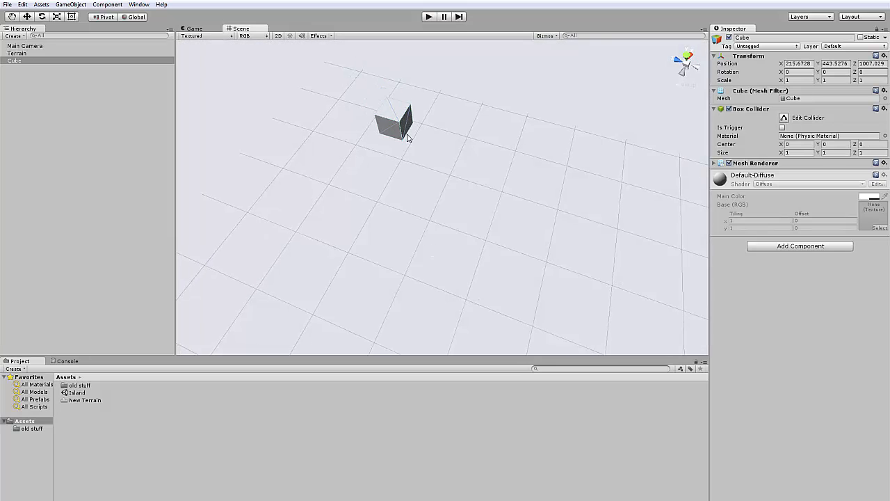
Set the Cube's position to X 0, Y 0, Z 0 and check where it sits relative to the terrain.
left_click(409, 135)
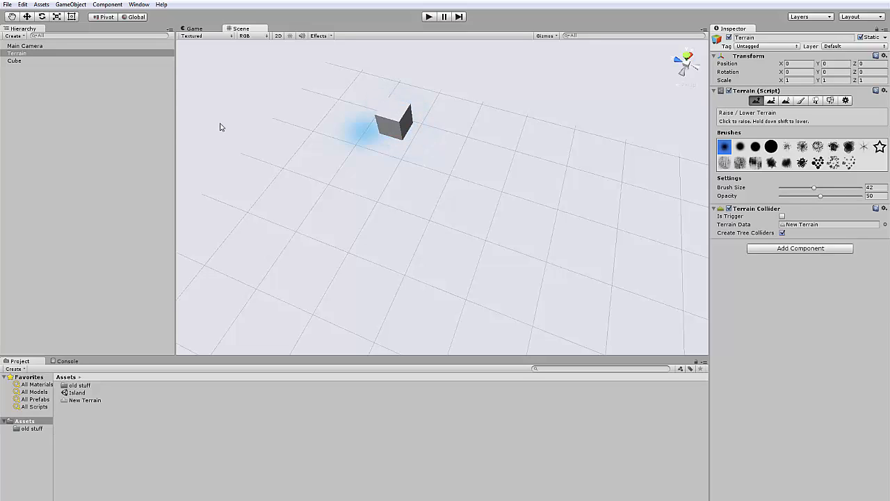
left_click(19, 62)
left_click(794, 62)
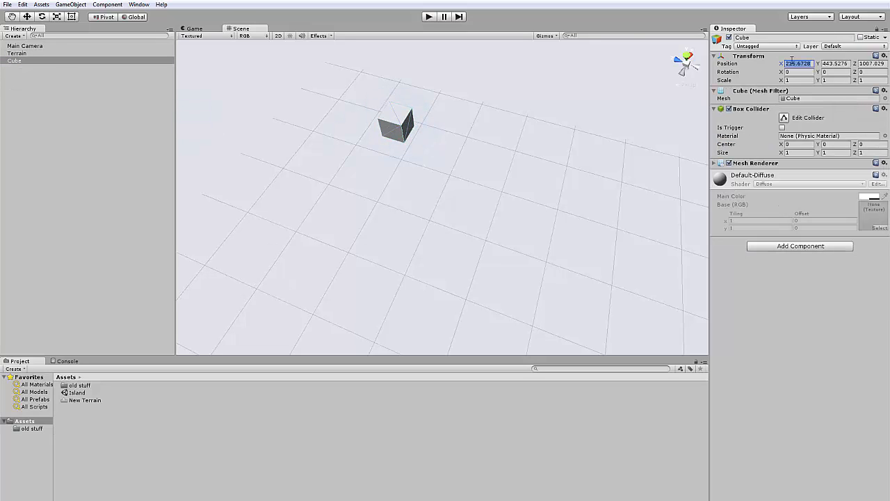
type("0")
key("Tab")
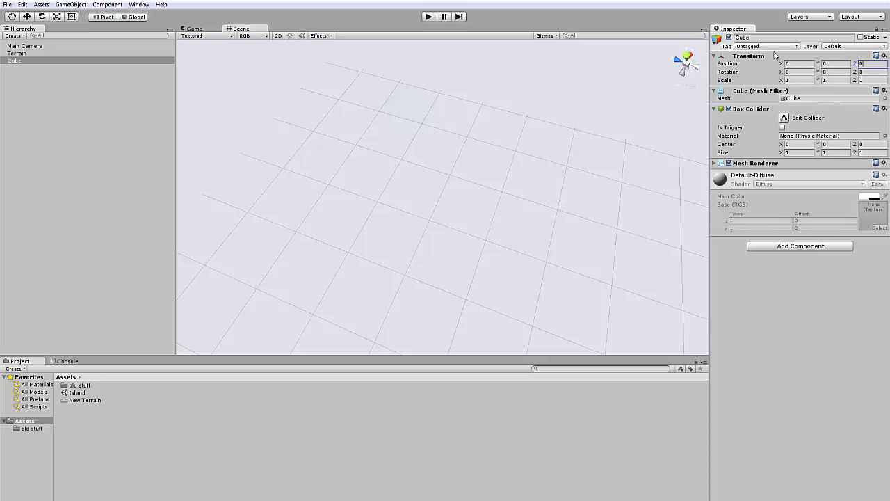
double_click(21, 61)
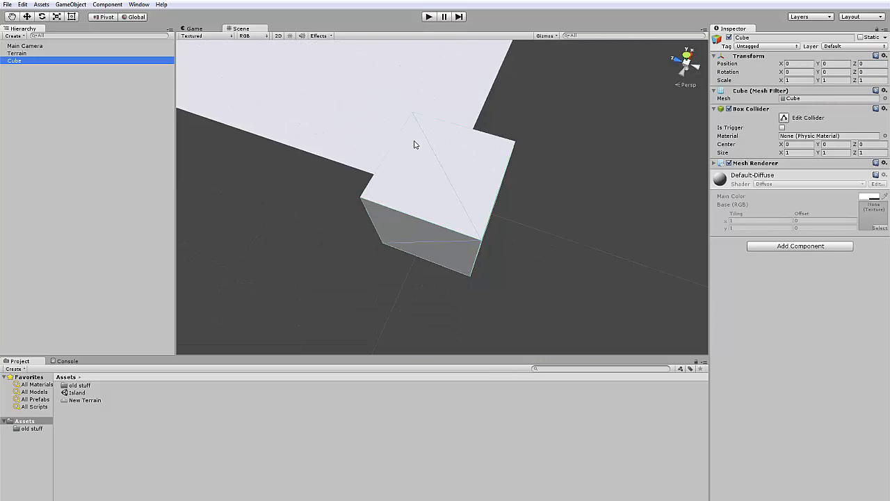
left_click_drag(427, 155, 397, 103, "alt")
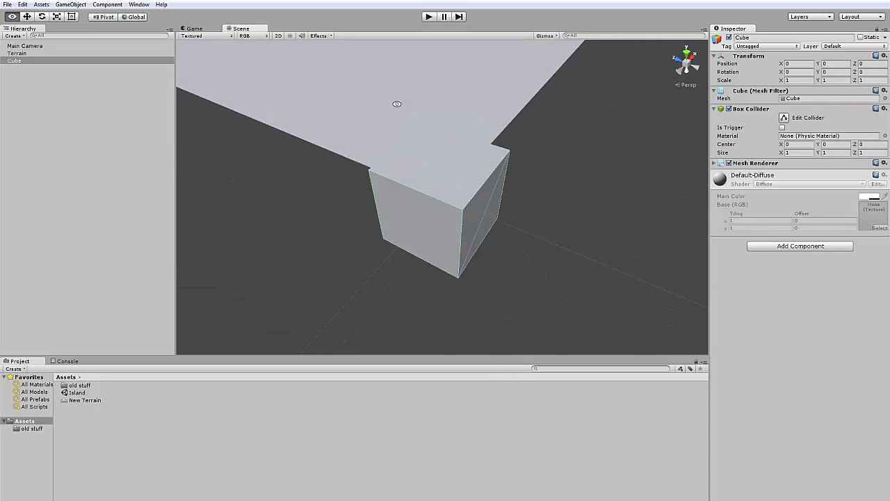
left_click(343, 98)
scroll(334, 147, "down", 5)
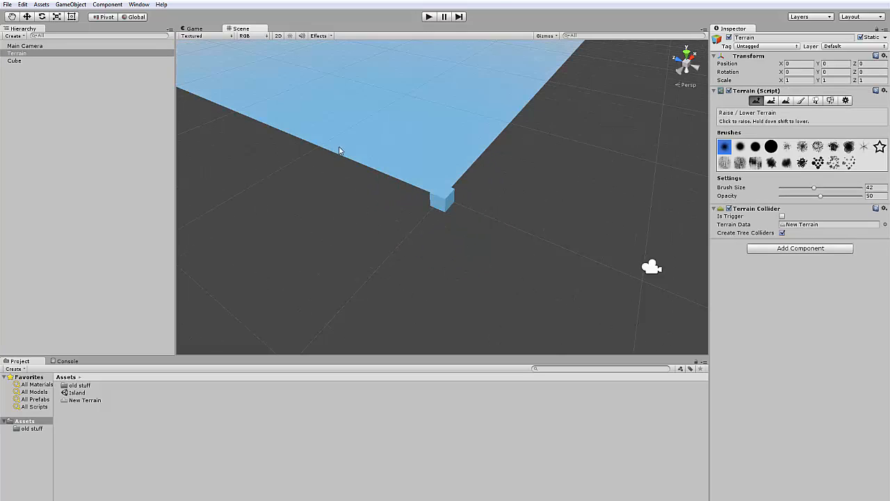
Show the Terrain Settings and set the Terrain's position to X -1000 and Y -1000.
left_click(52, 54)
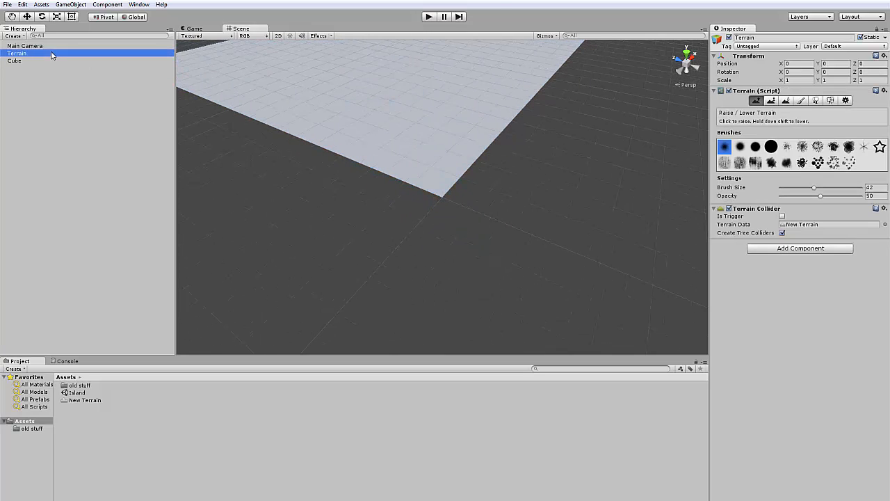
left_click(847, 102)
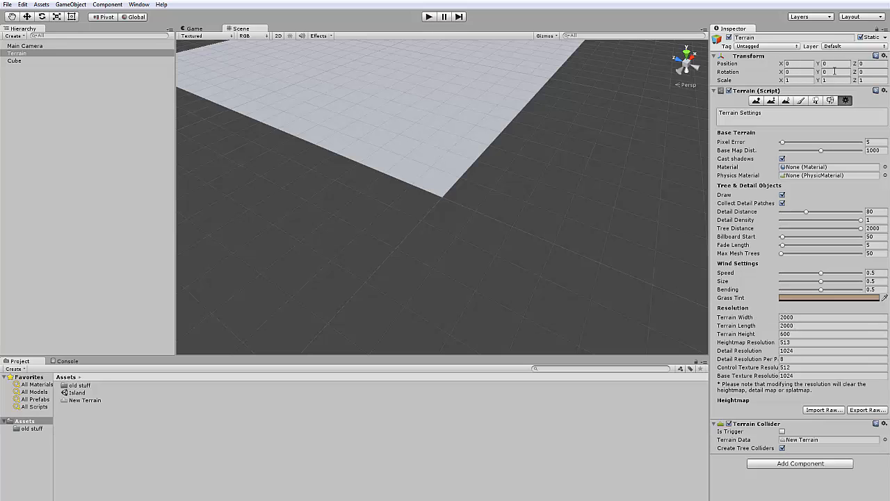
left_click(810, 63)
type("1000")
key("Tab")
type("100")
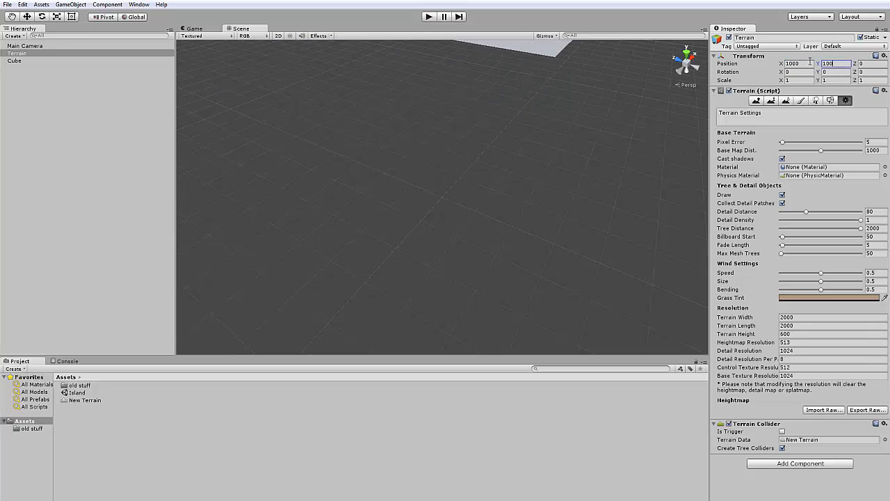
type("0")
type("-")
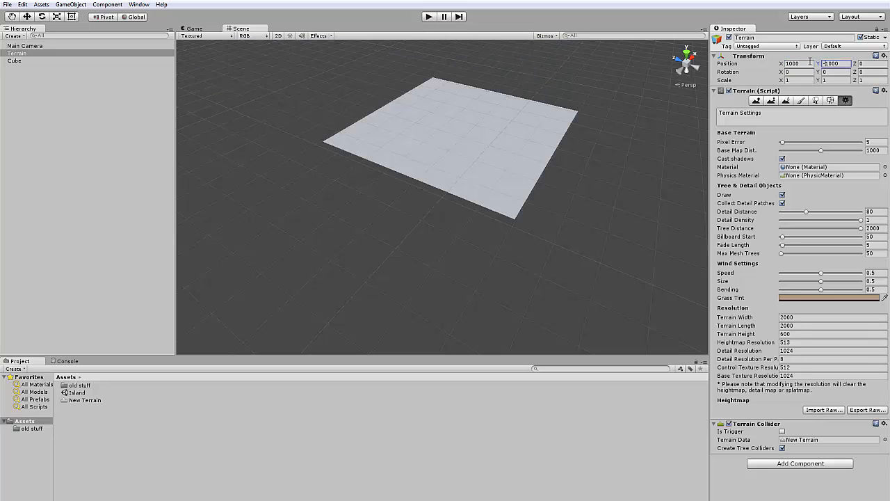
left_click(787, 64)
key("Home")
type("-")
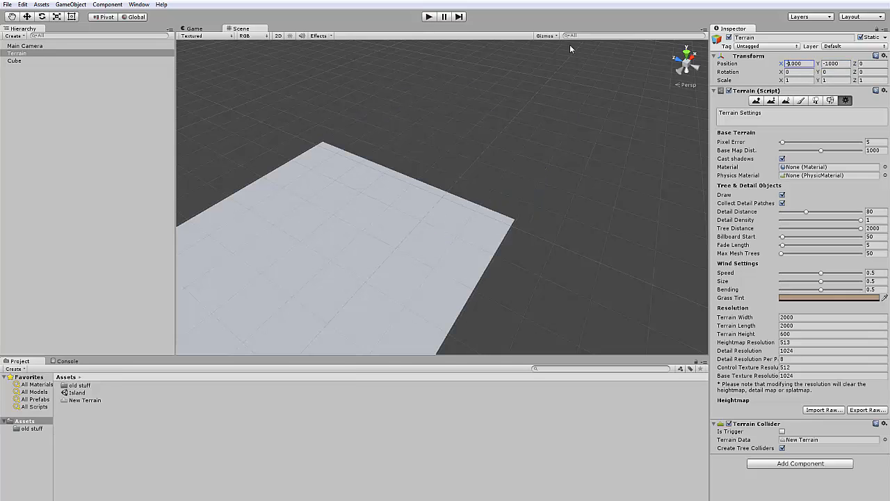
Compare the terrain with the Cube at the origin, and correct the Terrain's position to Y 0 and Z -1000.
double_click(34, 60)
scroll(404, 262, "down", 6)
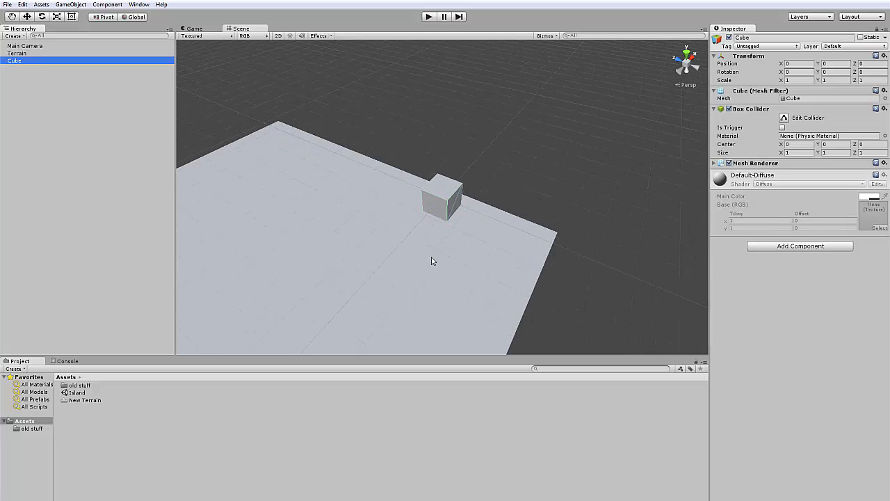
middle_click_drag(461, 236, 593, 172)
left_click(486, 234)
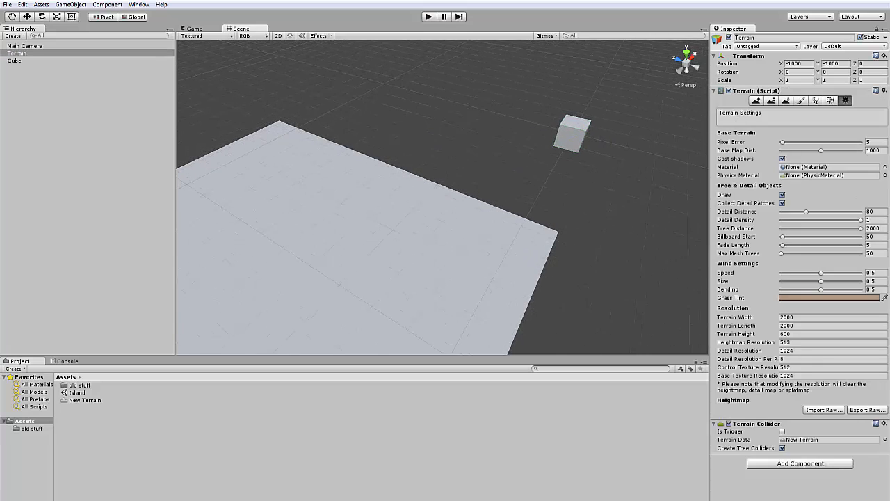
left_click(846, 63)
type("0")
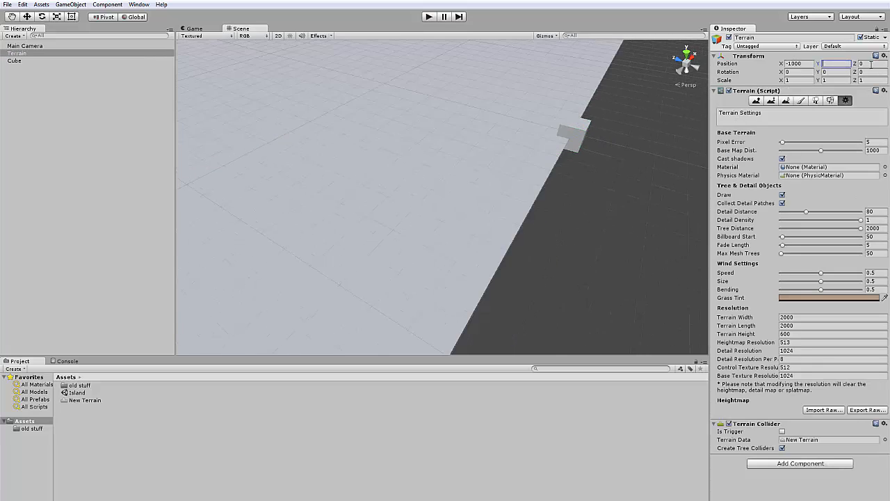
left_click(870, 63)
type("-1000")
scroll(585, 125, "down", 6)
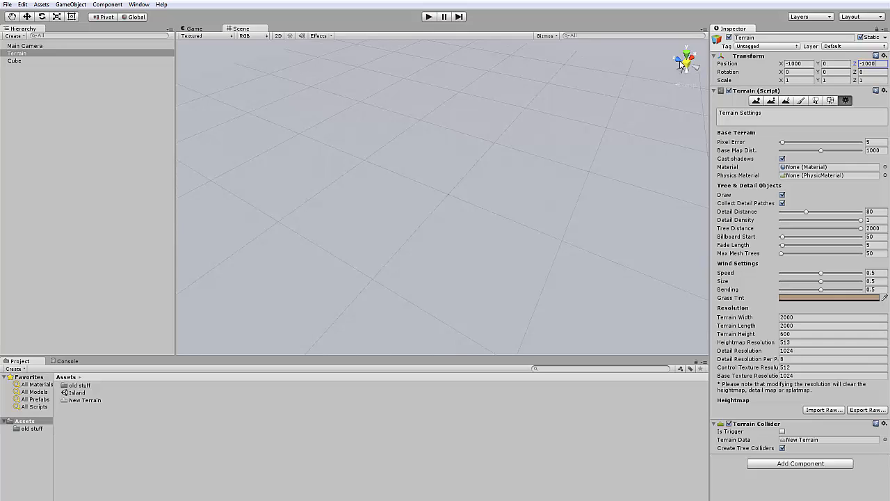
Raise the Cube to Y position 0.5 so that it rests on the terrain surface.
scroll(491, 179, "up", 3)
left_click(512, 167)
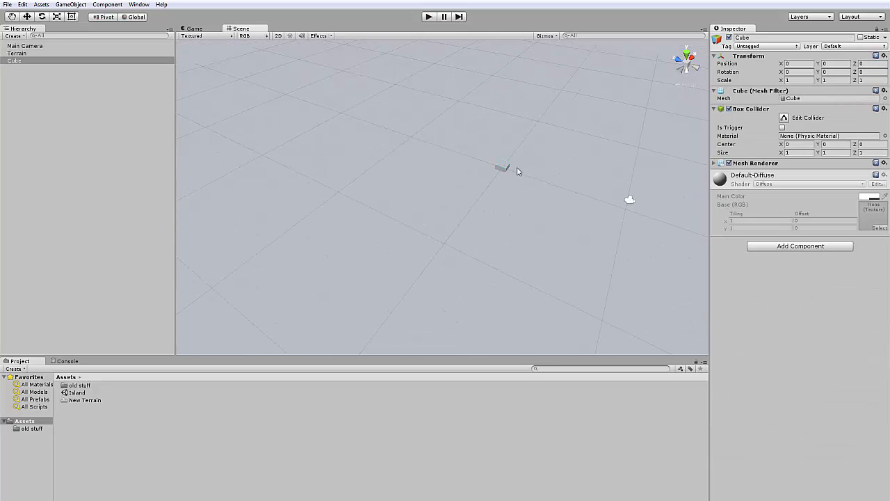
left_click(828, 66)
type("5")
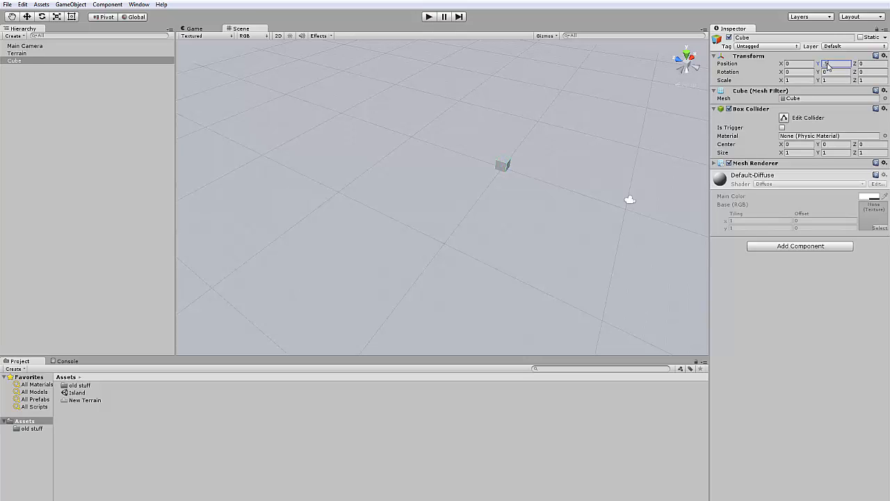
scroll(630, 159, "up", 8)
middle_click_drag(637, 144, 521, 179)
scroll(562, 184, "up", 5)
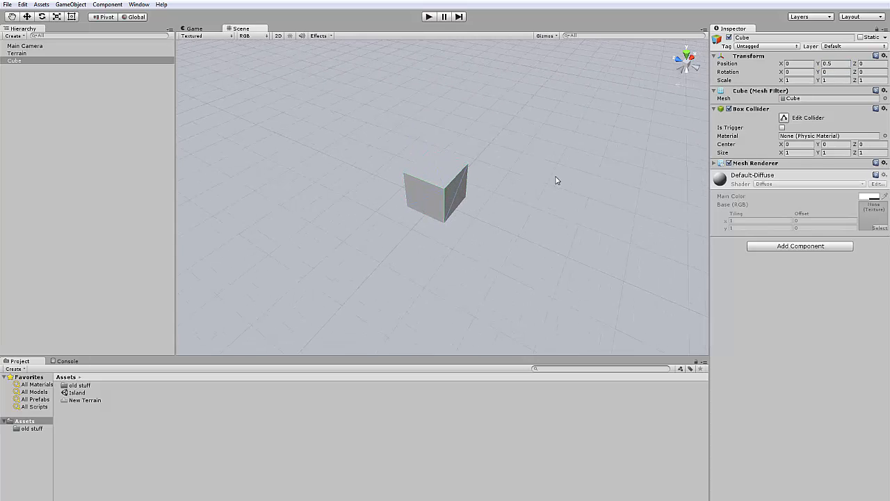
left_click_drag(553, 187, 552, 209, "alt")
View the terrain's extent around the Cube and reselect the Terrain object to show its settings.
scroll(552, 210, "down", 10)
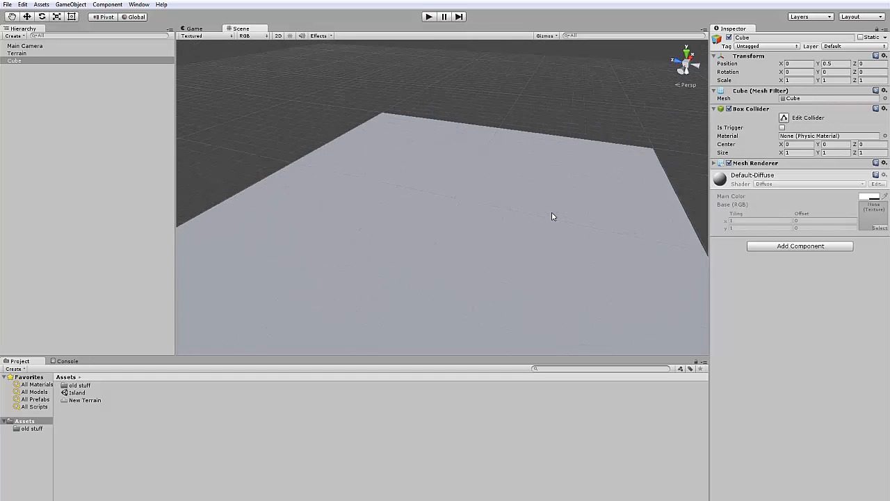
scroll(563, 212, "up", 5)
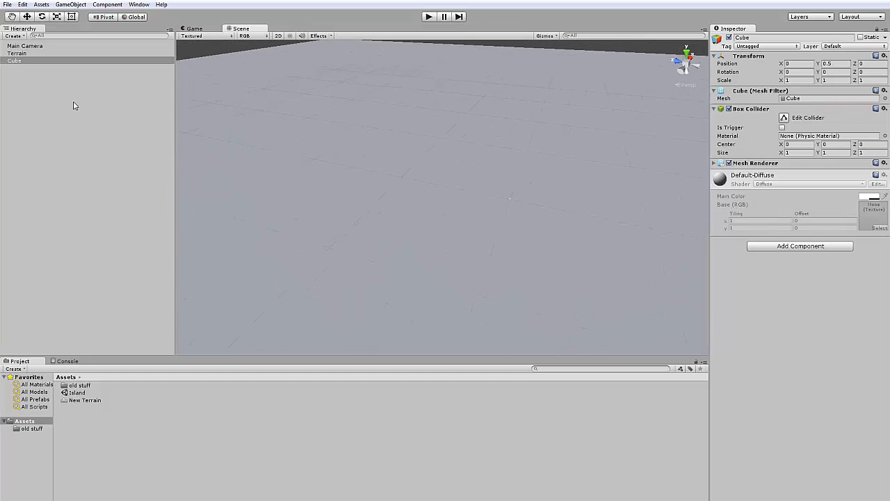
left_click(26, 46)
left_click(21, 53)
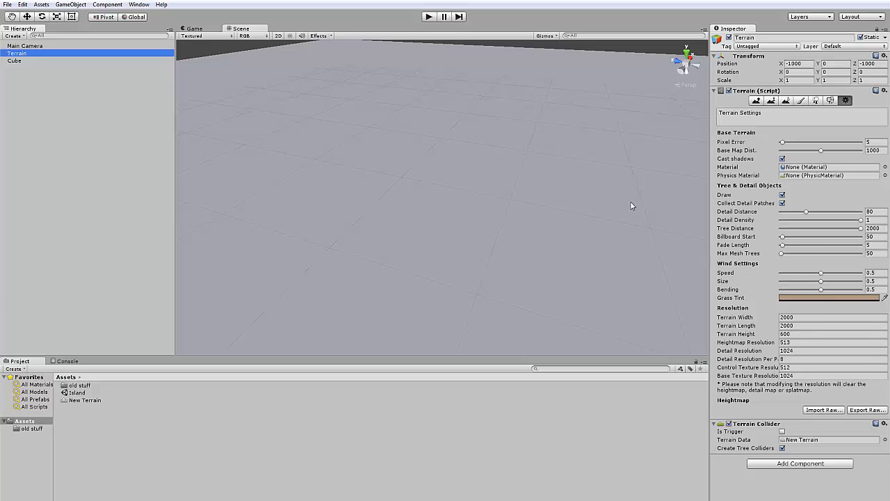
Examine the Terrain's full extent and how it surrounds the Cube at the origin, keeping the Terrain object selected.
scroll(630, 206, "up", 4)
middle_click_drag(613, 207, 569, 196)
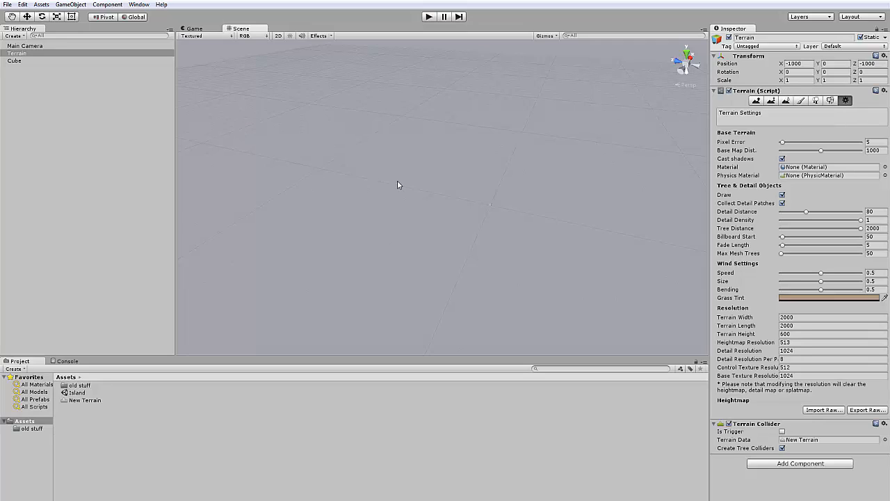
scroll(394, 175, "down", 3)
left_click_drag(23, 62, 29, 58)
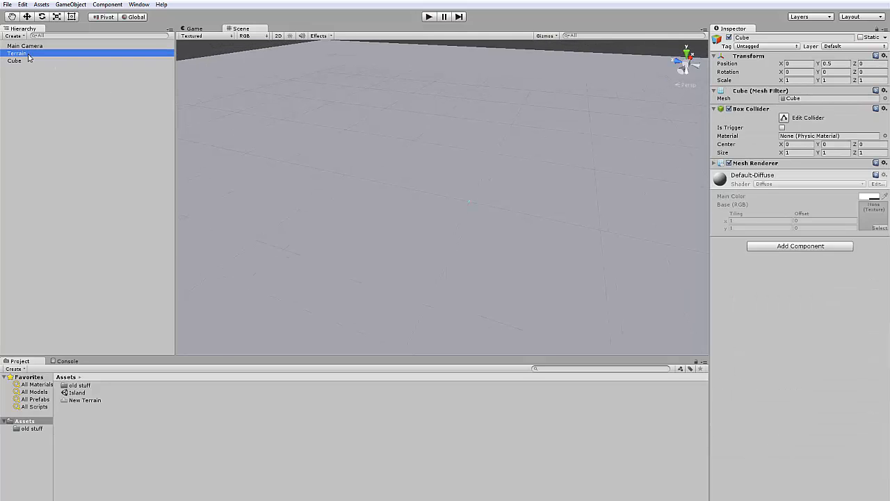
scroll(336, 152, "down", 10)
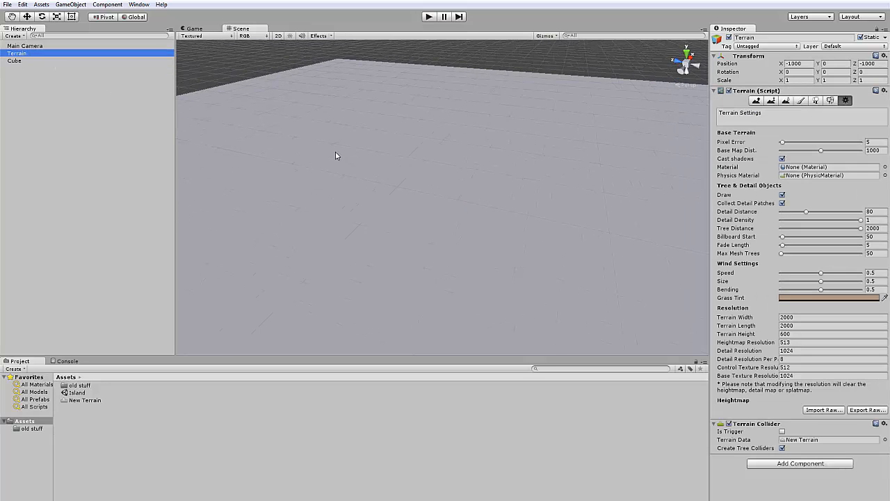
scroll(336, 152, "down", 2)
scroll(425, 165, "up", 5)
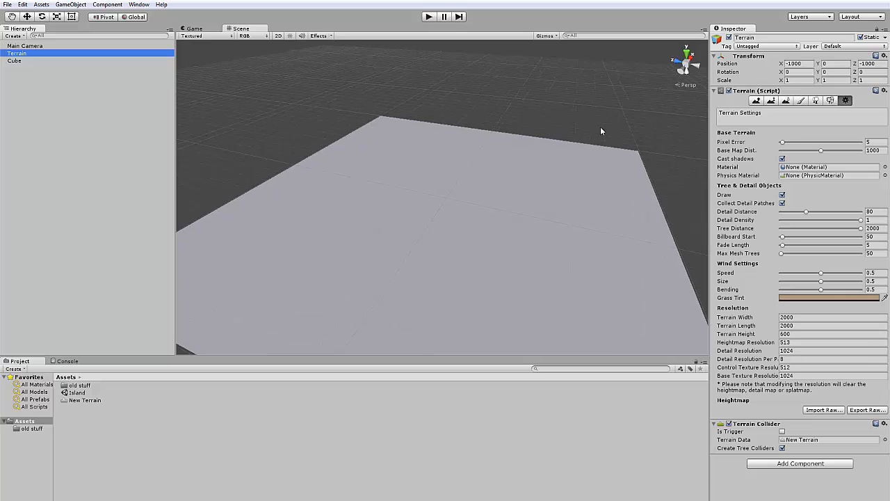
scroll(336, 186, "down", 10)
scroll(413, 195, "up", 7)
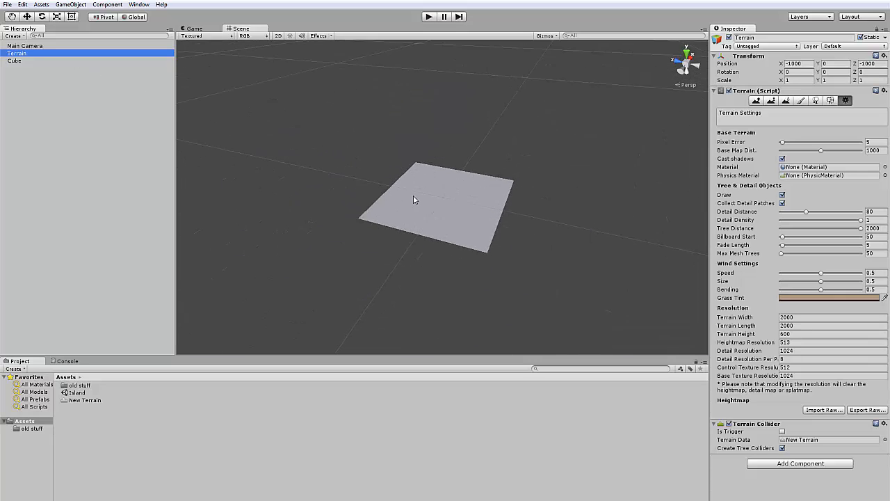
Lower the Terrain slightly below the origin by setting its Y position to -1.
left_click(856, 72)
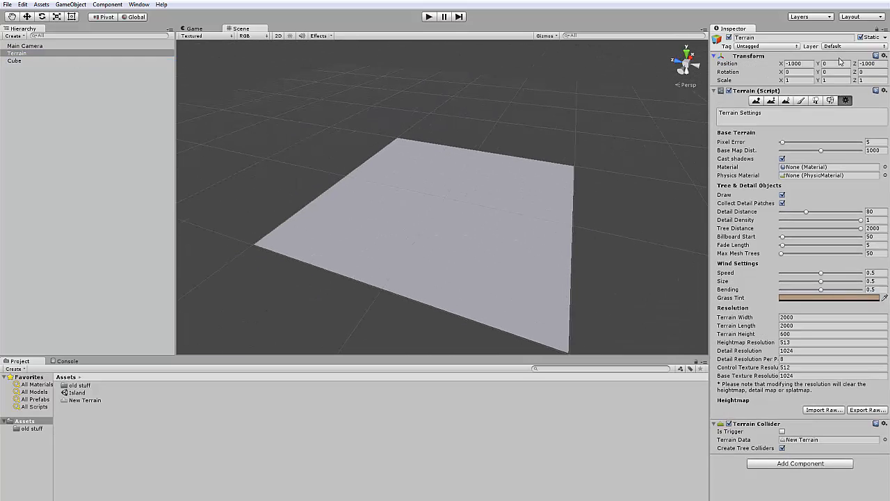
left_click(835, 64)
scroll(534, 163, "up", 10)
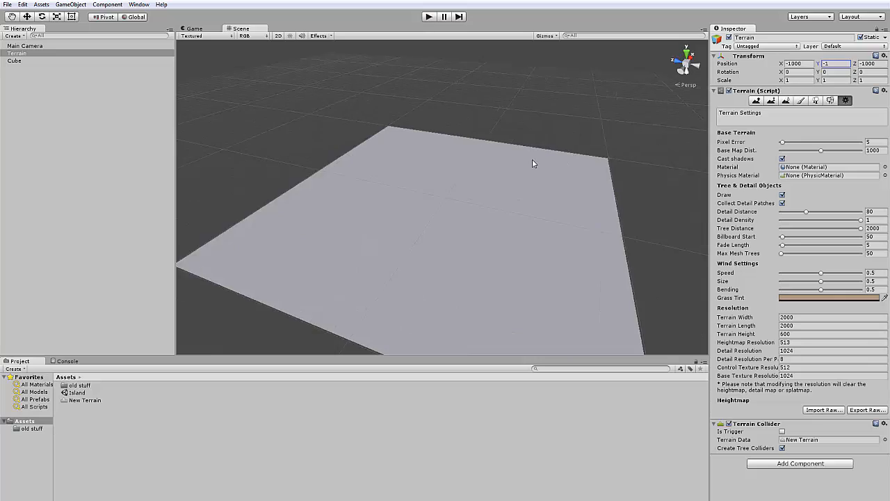
scroll(534, 161, "up", 3)
middle_click_drag(571, 162, 494, 142)
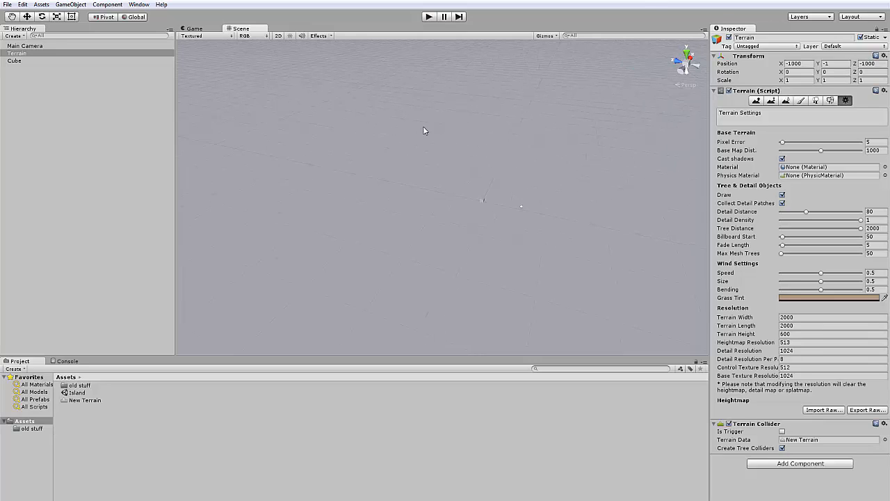
Import the complete Skyboxes package into the project with all of its items.
left_click(23, 4)
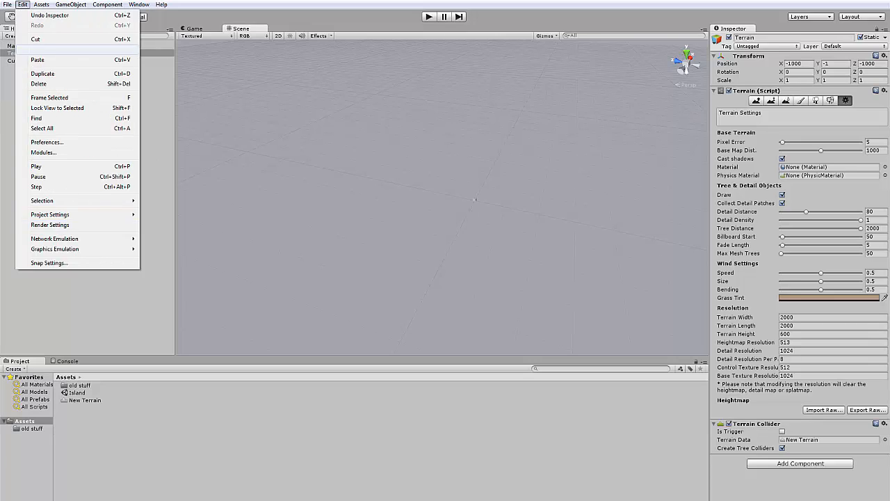
mouse_move(41, 4)
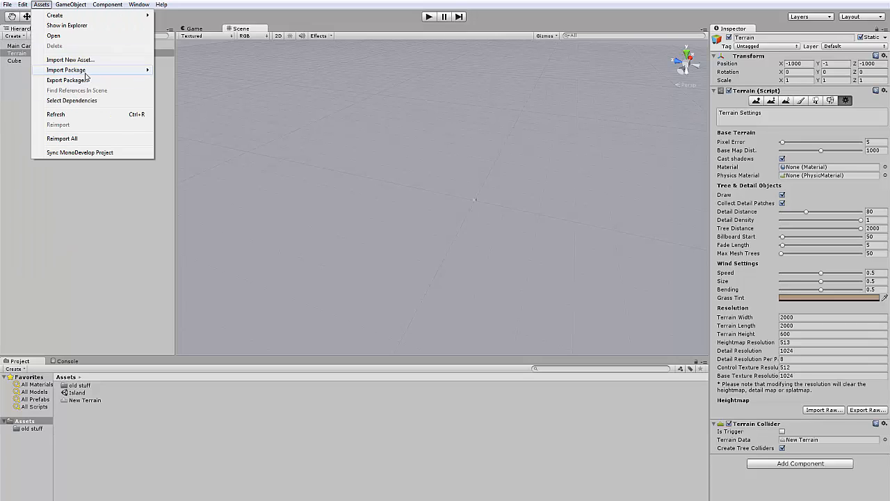
mouse_move(86, 71)
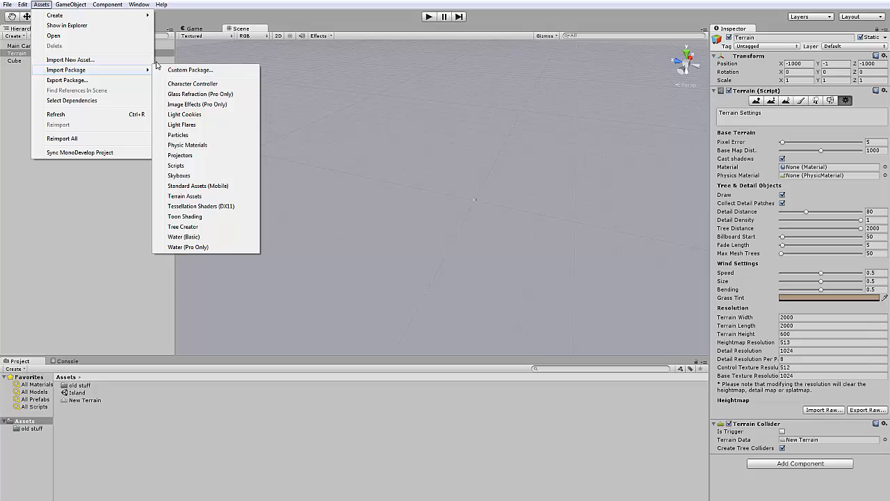
left_click(221, 178)
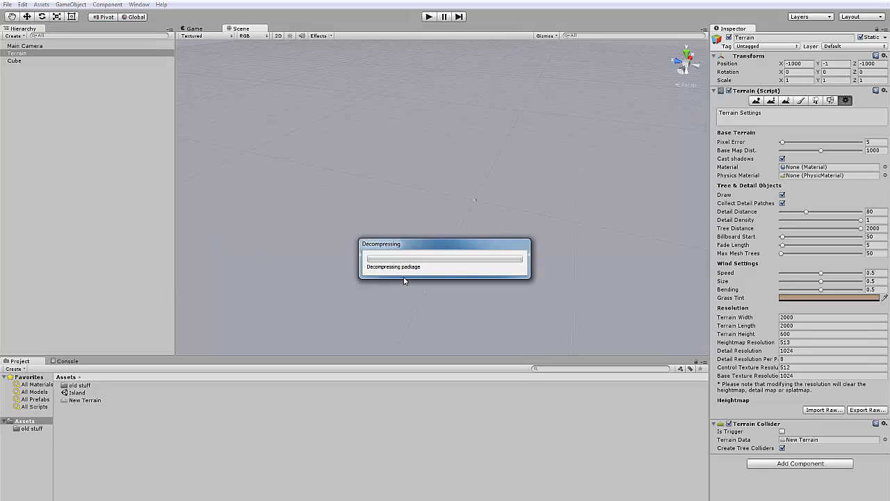
left_click(449, 309)
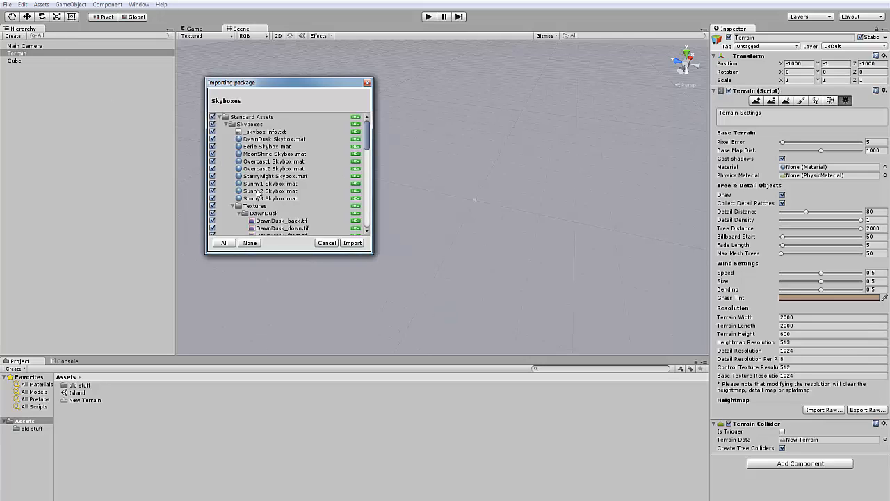
left_click(352, 243)
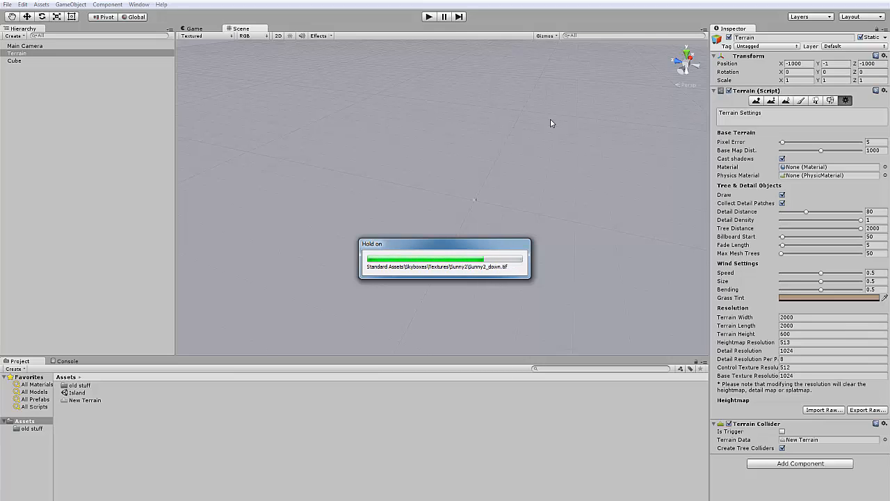
Import the complete Water (Basic) package into the project with all of its items.
left_click(50, 3)
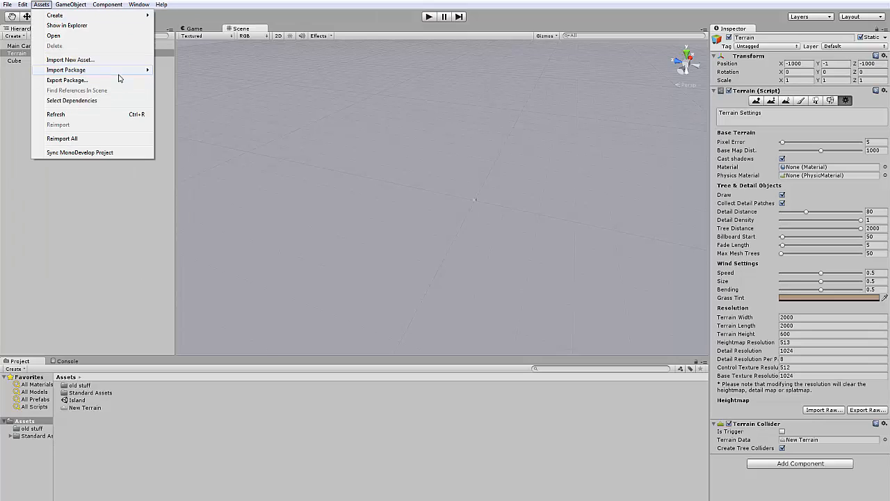
mouse_move(136, 72)
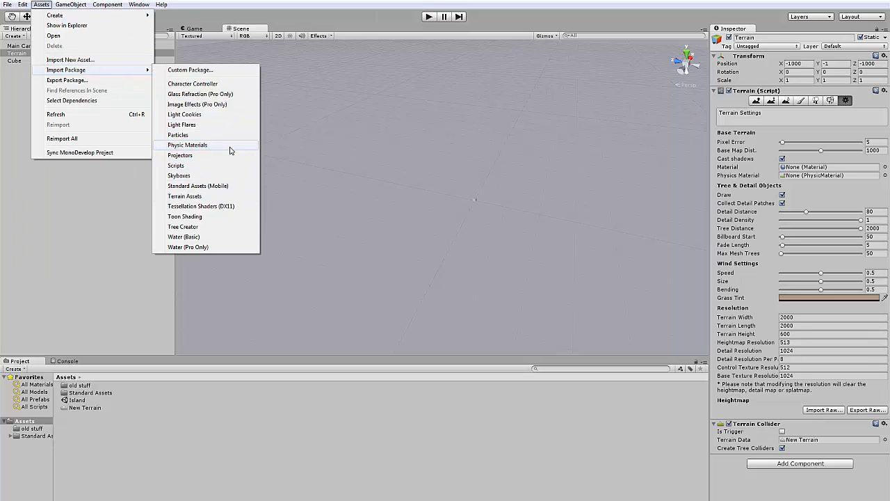
left_click(196, 237)
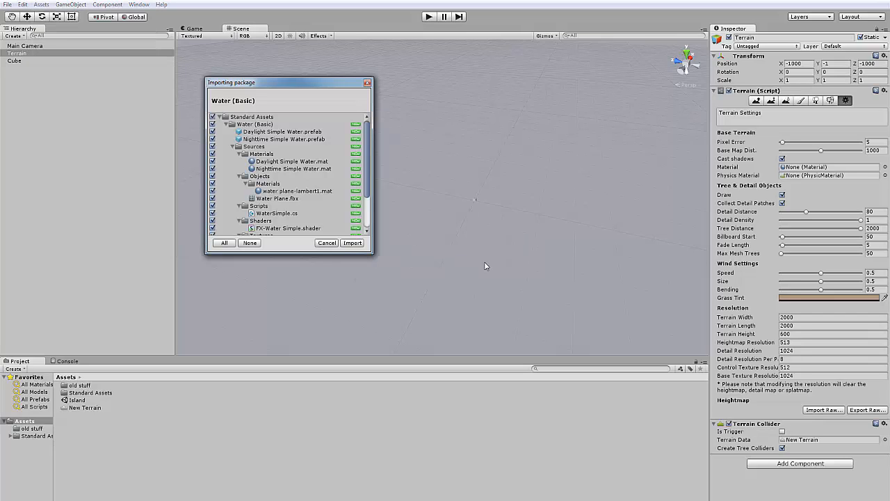
left_click(353, 243)
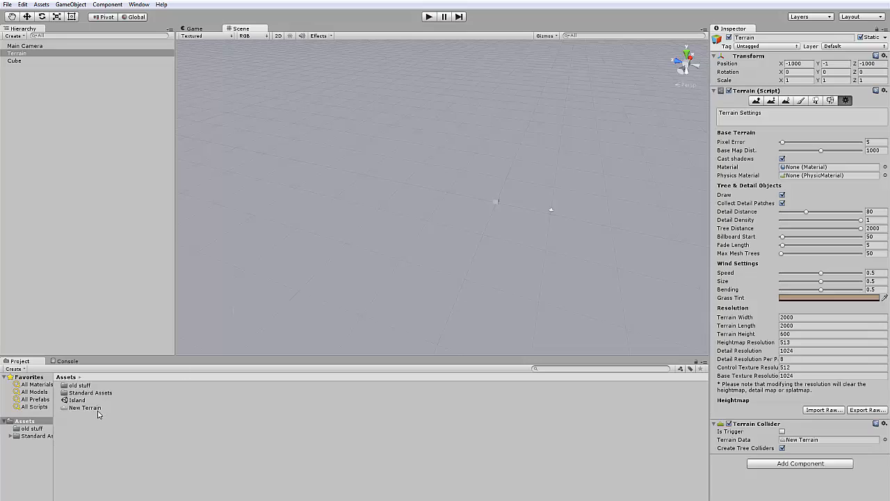
Delete the reference Cube from the scene.
left_click(20, 61)
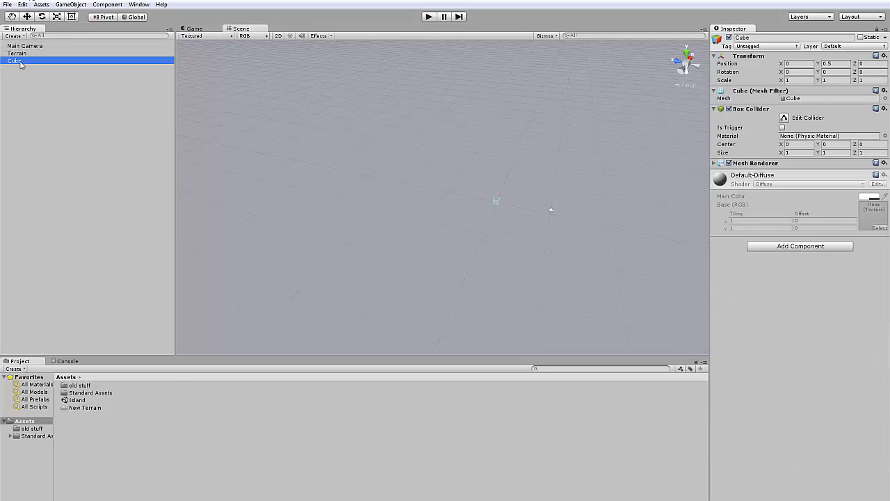
key("Delete")
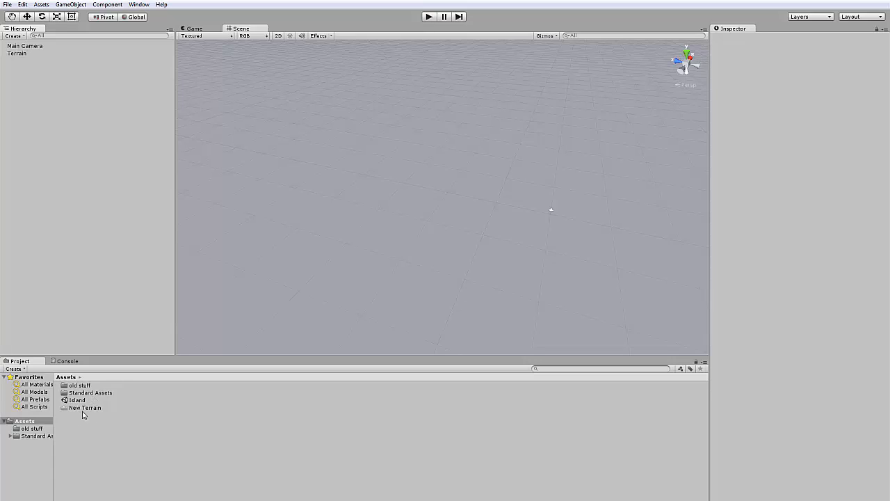
left_click(41, 4)
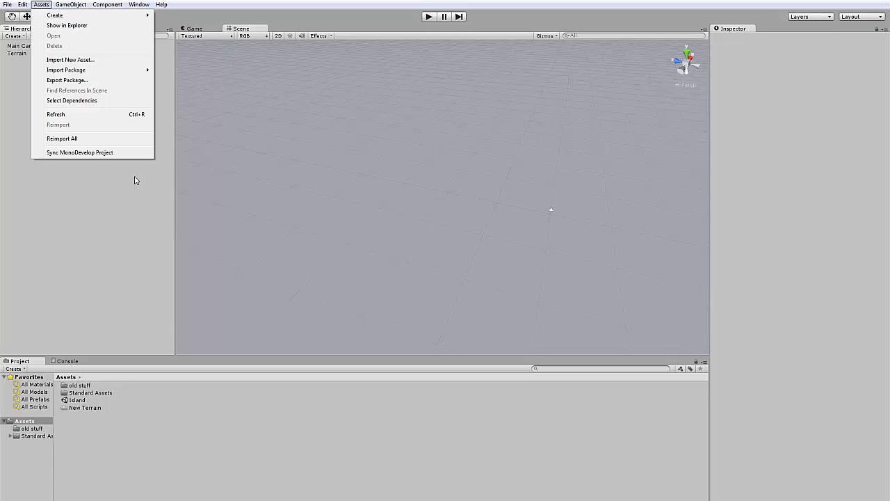
left_click(103, 430)
Open the Water (Basic) folder in Standard Assets, compare the two water prefabs and select Daylight Simple Water.
double_click(91, 393)
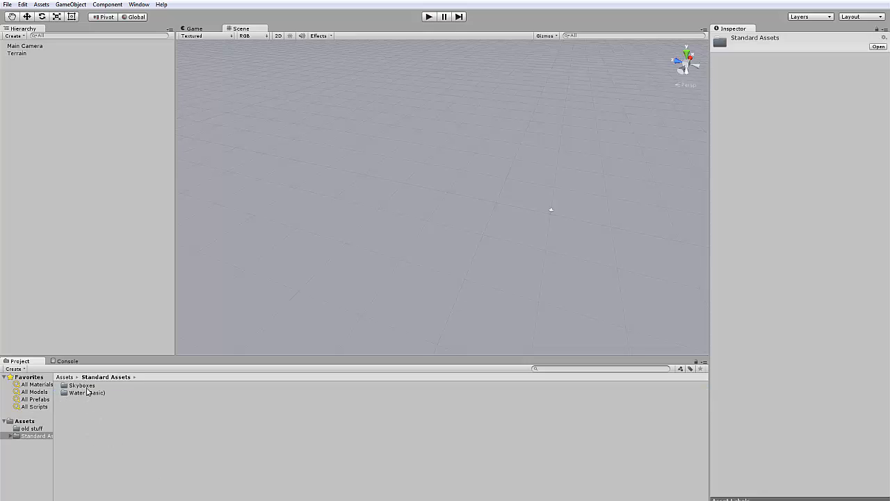
scroll(318, 231, "down", 3)
double_click(87, 392)
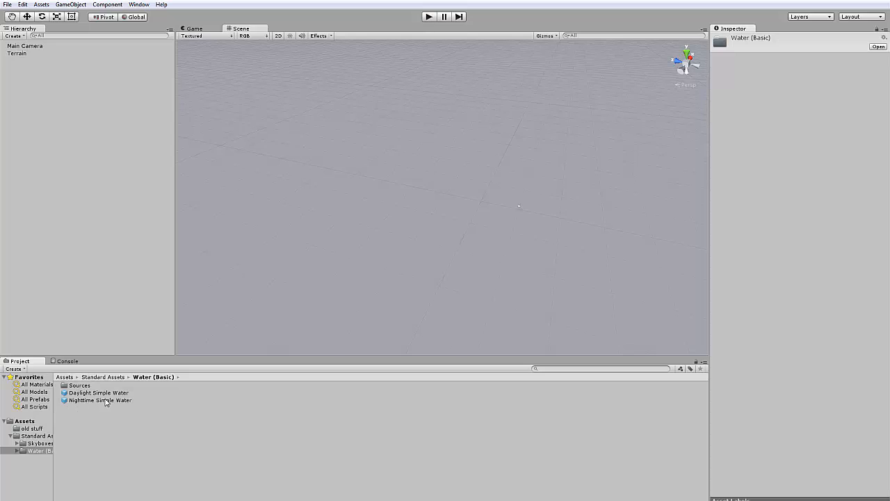
left_click(108, 394)
left_click(110, 401)
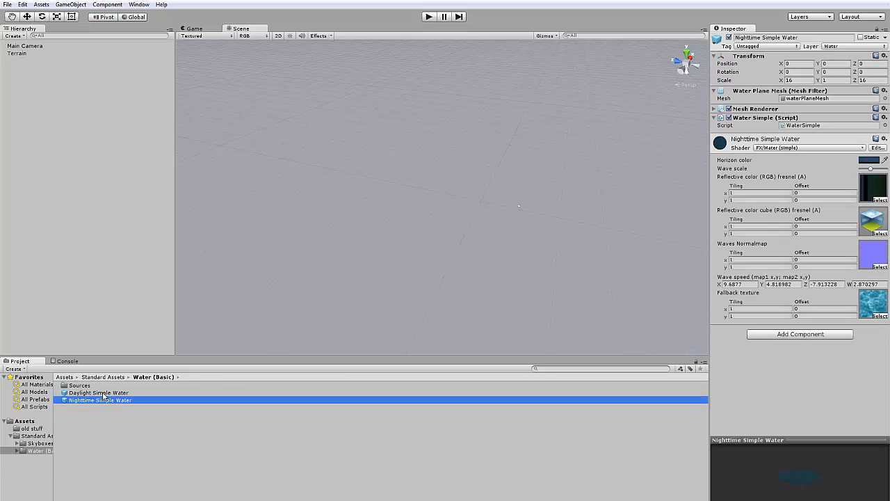
left_click(101, 393)
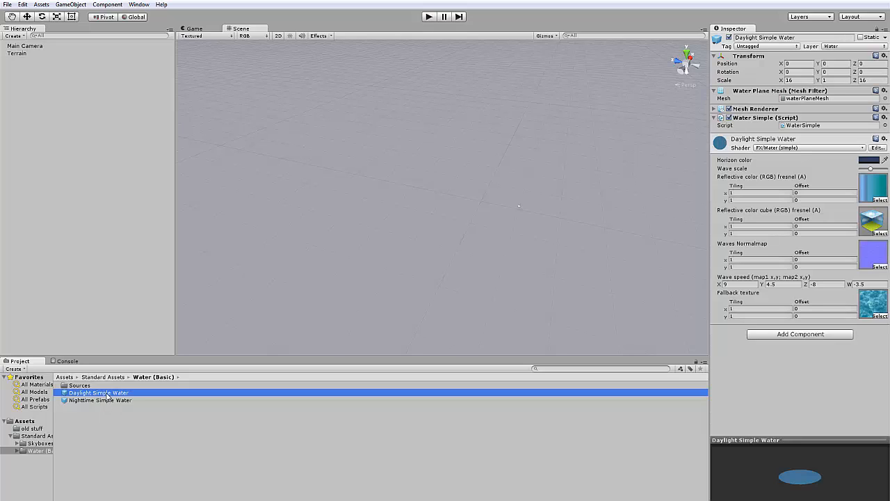
Place the Daylight Simple Water prefab on the terrain and revert its position to the prefab's 0, 0, 0.
left_click_drag(108, 395, 512, 208)
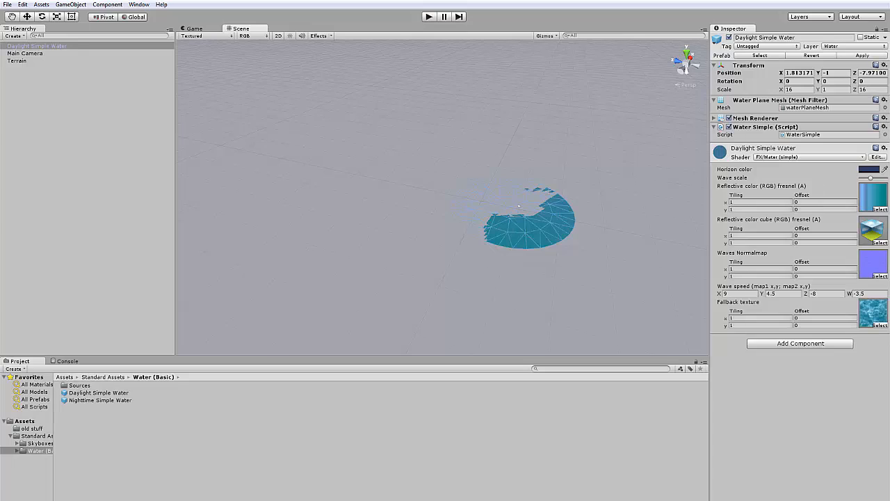
right_click(759, 74)
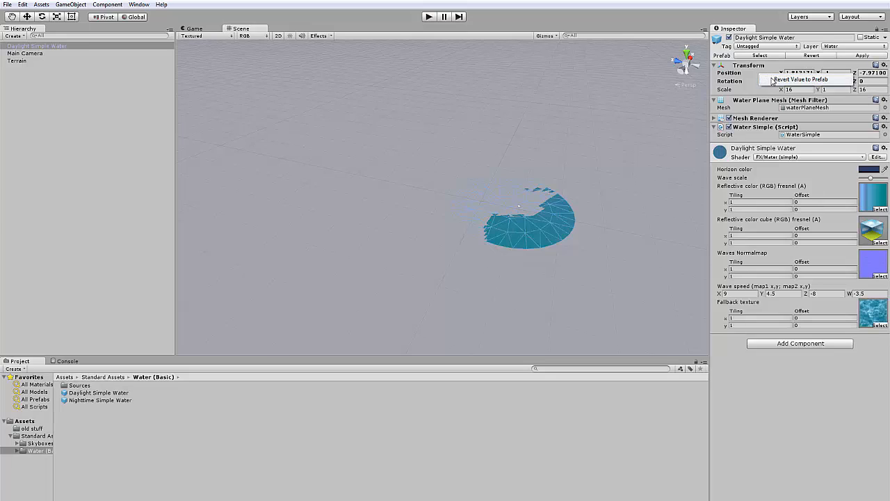
left_click(793, 79)
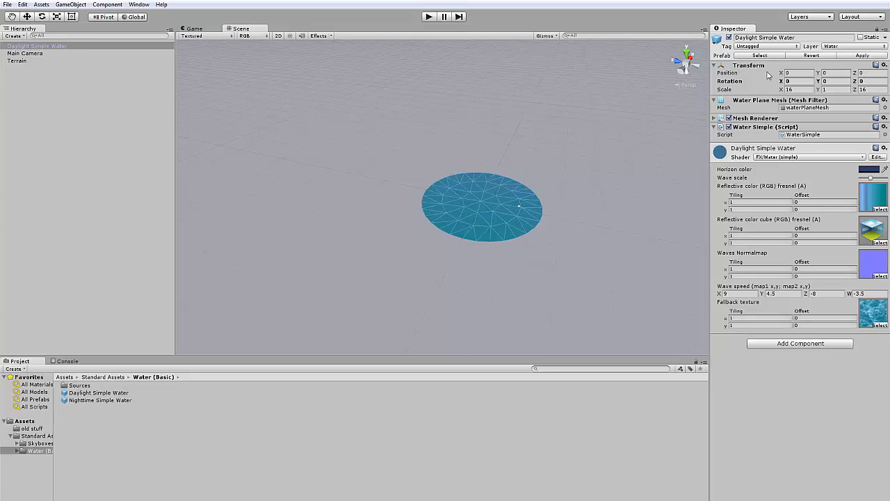
right_click(758, 67)
left_click(801, 383)
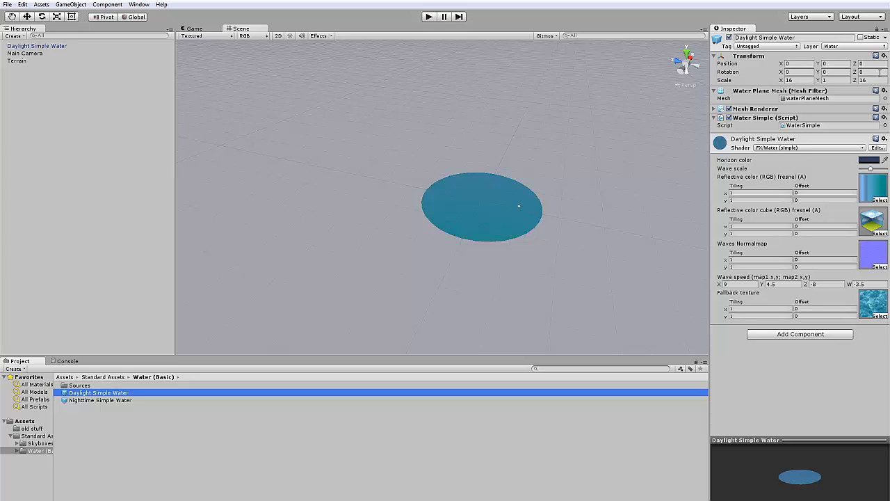
Select the Daylight Simple Water object in the scene and stretch it across the terrain with an X scale of 1600.
left_click(41, 46)
scroll(566, 265, "up", 5)
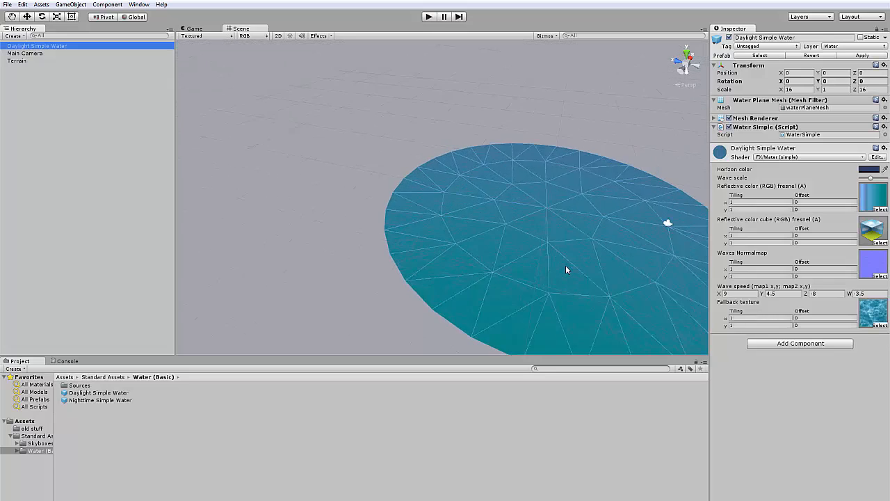
scroll(566, 268, "up", 3)
scroll(566, 268, "down", 6)
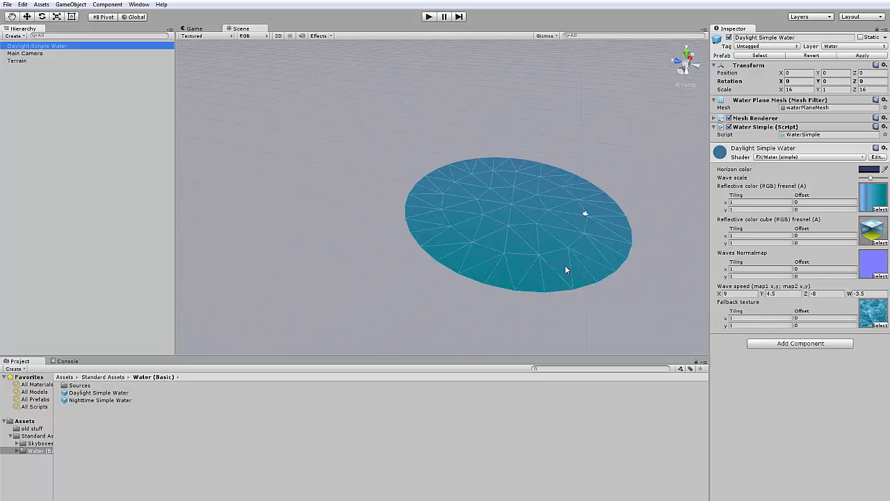
scroll(566, 270, "down", 3)
left_click(804, 90)
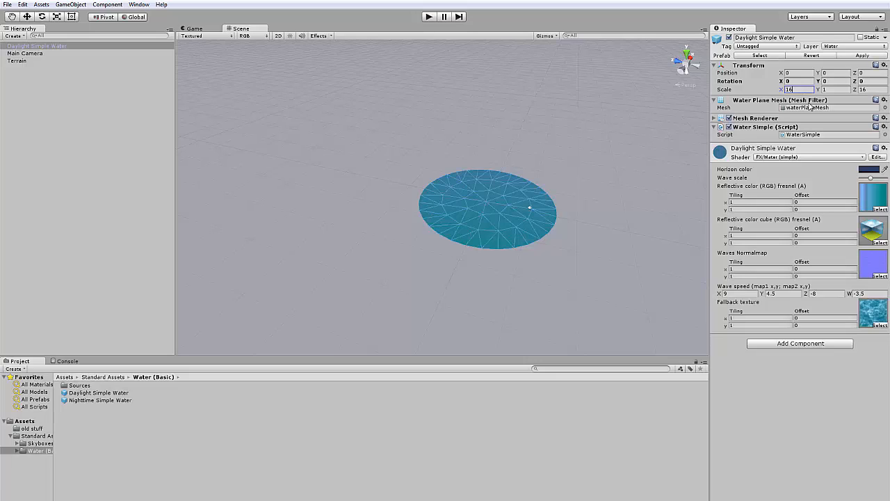
type("0")
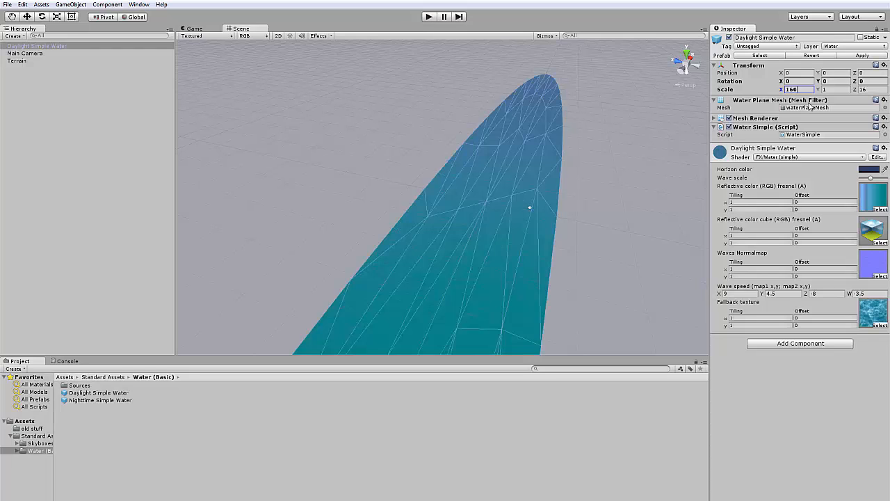
scroll(616, 197, "down", 10)
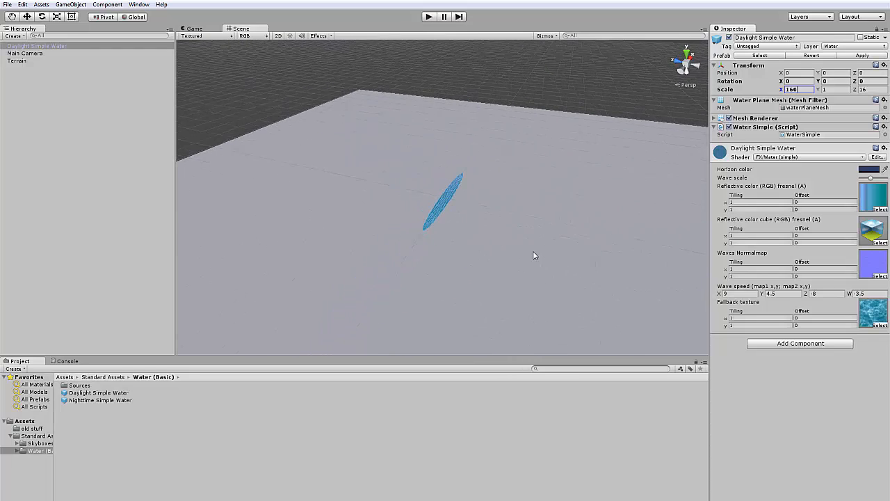
type("0")
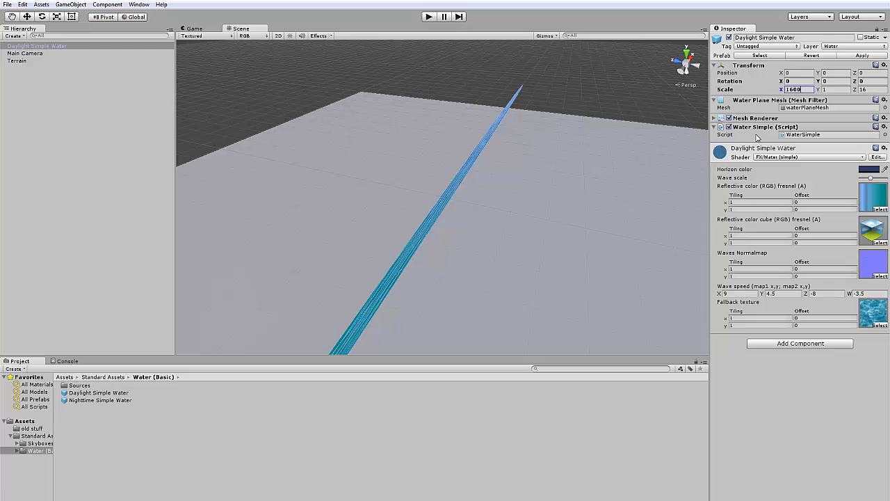
Set the Z scale of Daylight Simple Water to 1600 so it spreads evenly over the terrain.
key("Tab")
key("Tab")
type("1600")
scroll(330, 349, "down", 8)
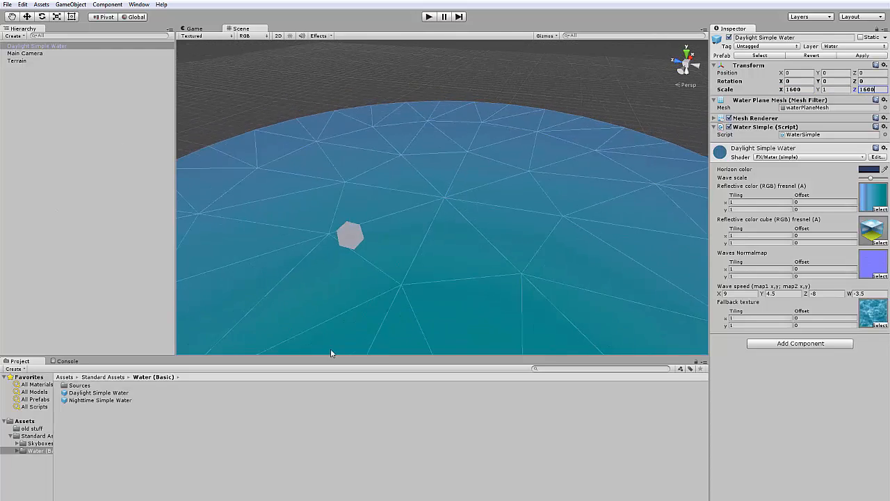
Examine the enlarged water plane's edges and the patch of terrain showing through near its centre.
scroll(422, 313, "up", 7)
middle_click_drag(442, 251, 571, 216)
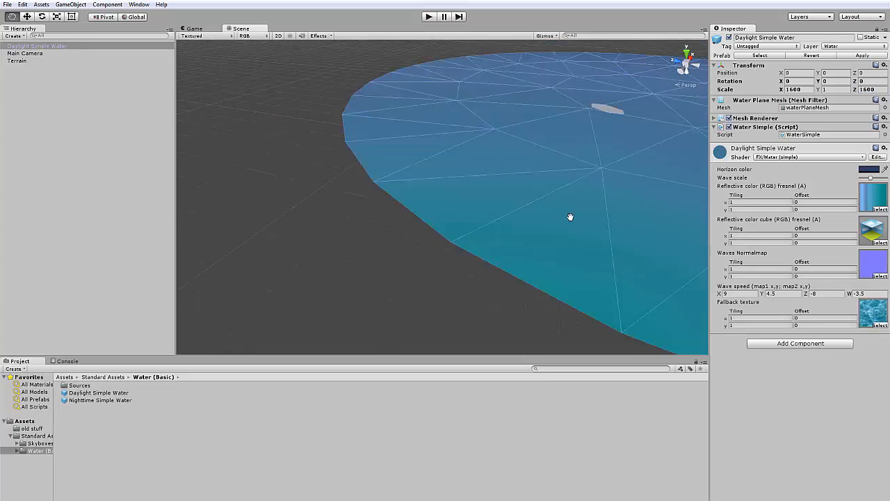
scroll(617, 211, "up", 4)
middle_click_drag(642, 191, 467, 261)
scroll(466, 260, "up", 8)
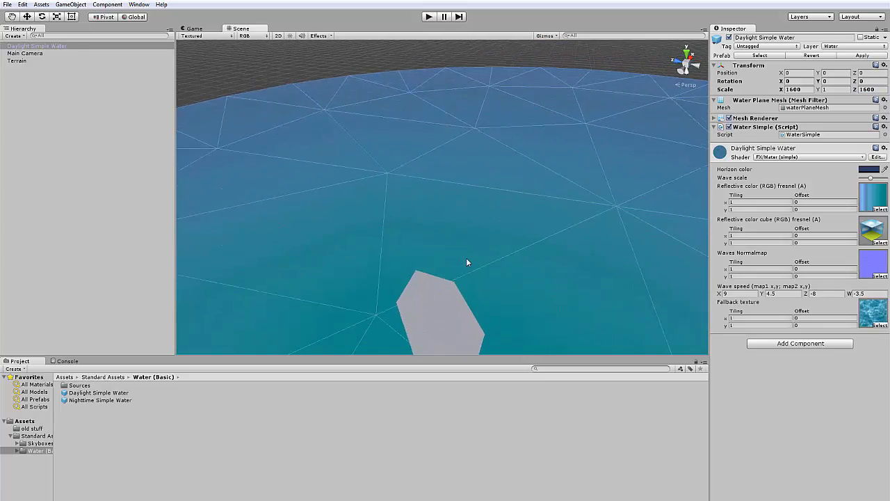
scroll(485, 123, "up", 1)
scroll(475, 83, "down", 2)
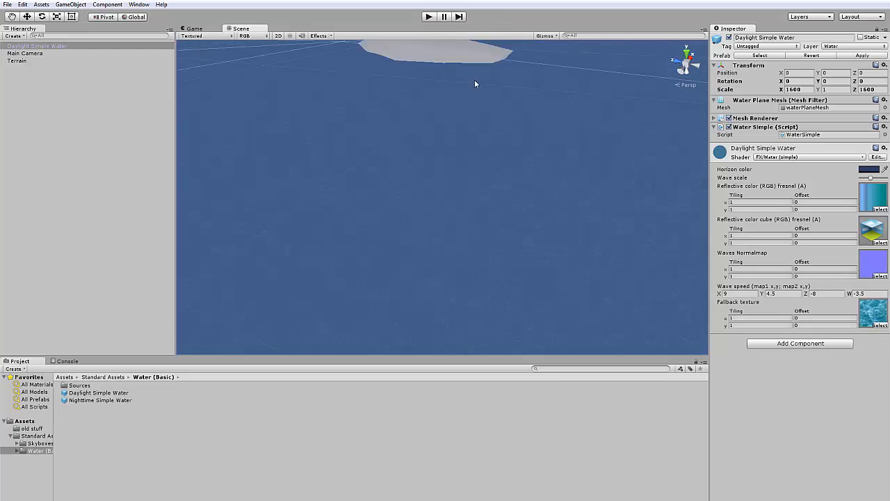
middle_click_drag(470, 91, 437, 184)
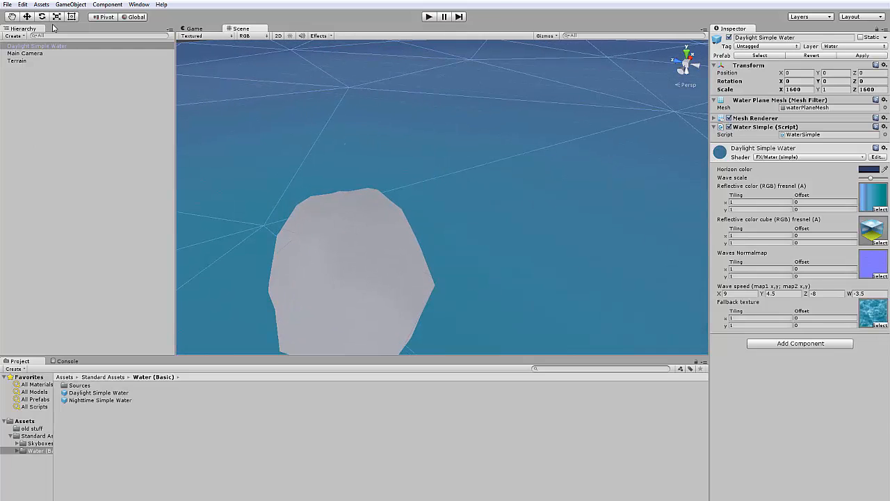
Select the Terrain, activate its Raise / Lower Terrain tool and inspect the full extent of the water disc.
left_click(19, 62)
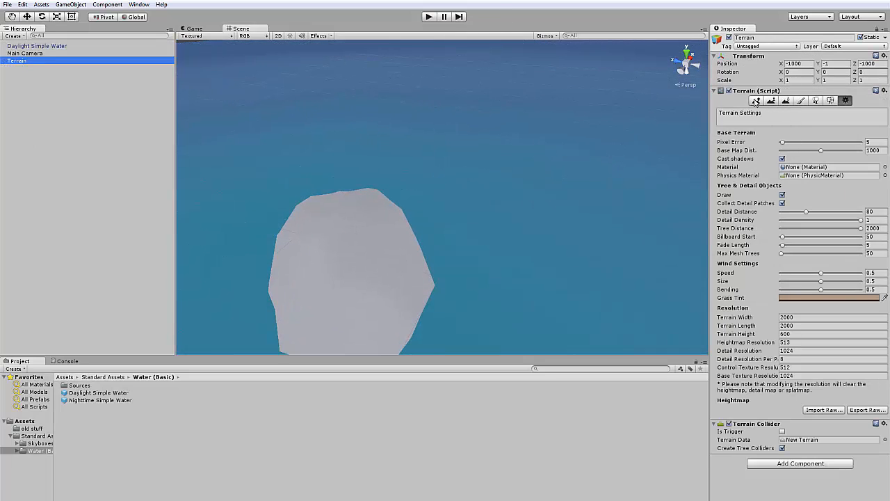
left_click(757, 101)
scroll(581, 222, "down", 2)
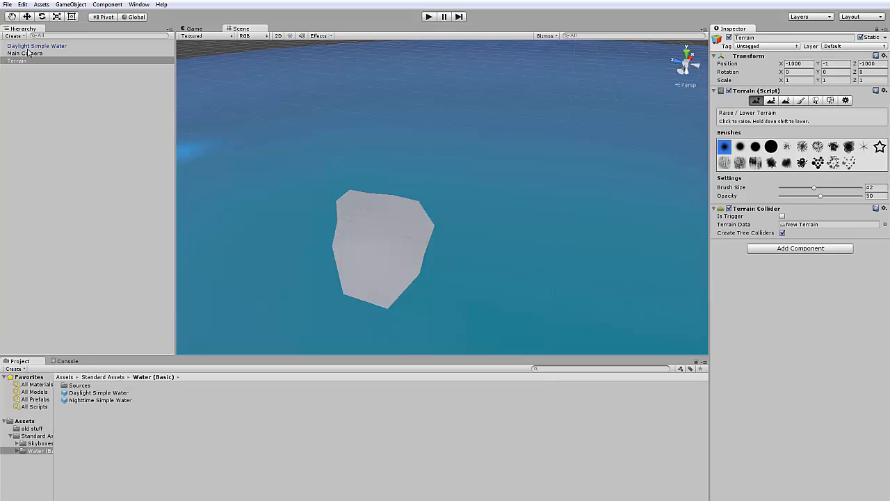
scroll(546, 210, "down", 8)
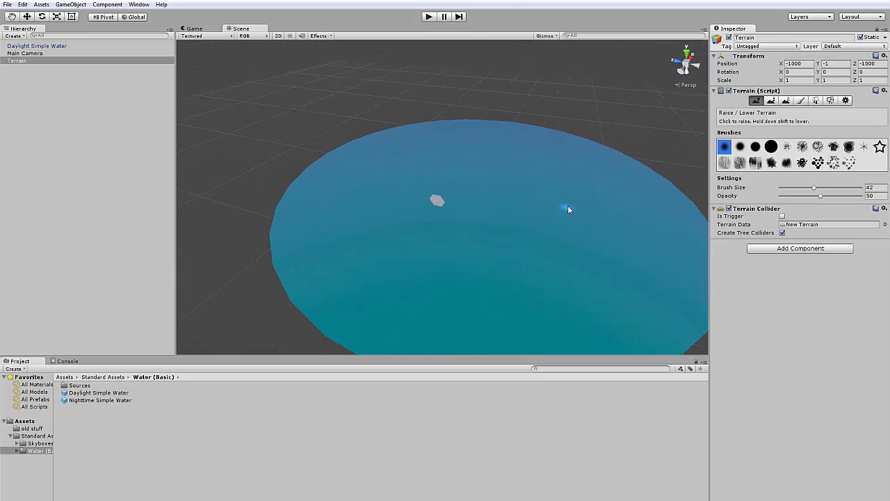
middle_click_drag(568, 209, 425, 197)
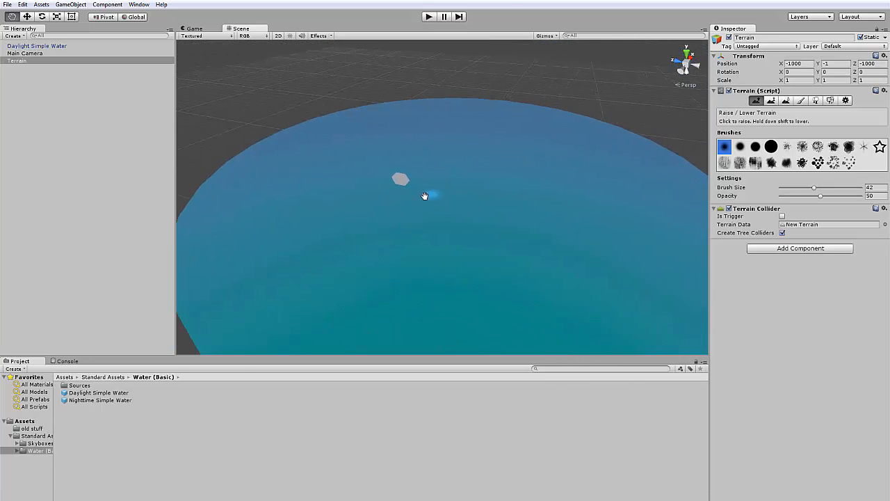
scroll(466, 195, "down", 6)
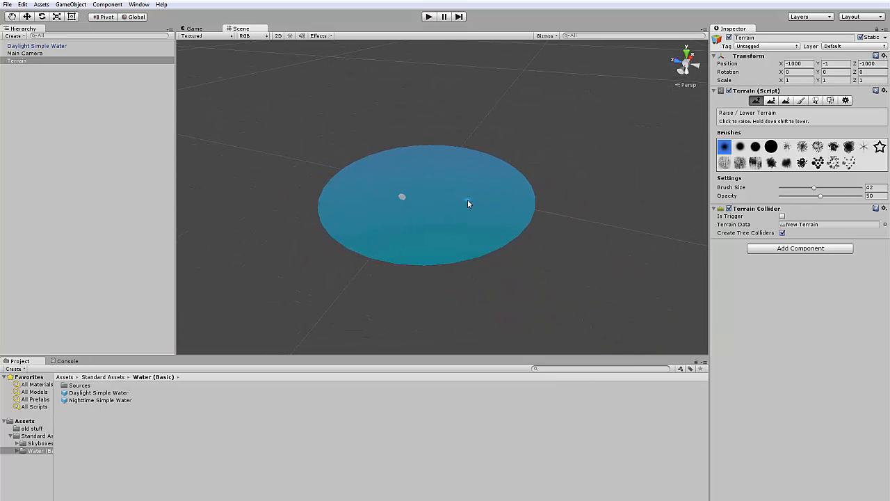
scroll(468, 199, "down", 4)
scroll(467, 200, "up", 8)
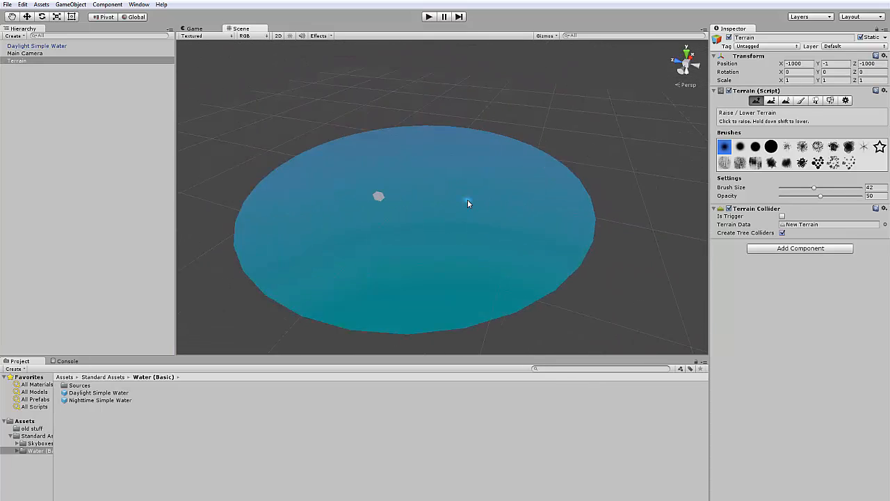
scroll(467, 200, "up", 5)
Show the Game view and change the Main Camera's background to a pale yellow, about RGB 249, 255, 212.
left_click(195, 28)
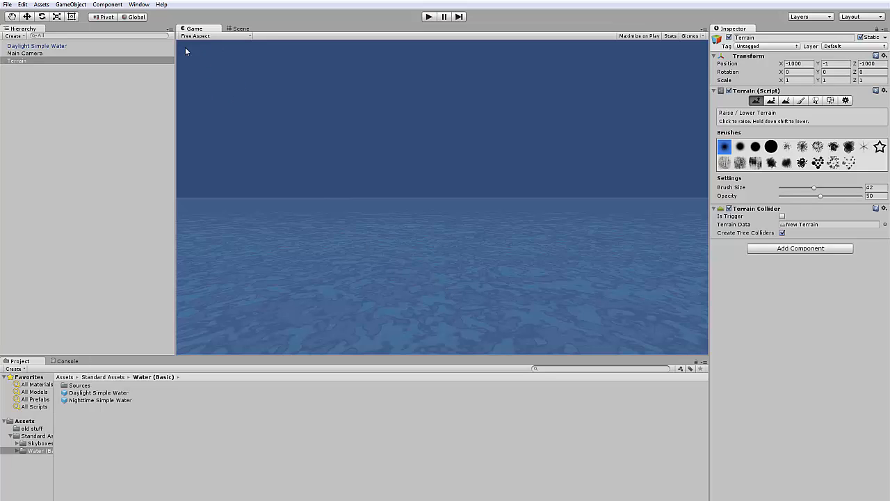
left_click(28, 54)
left_click(810, 107)
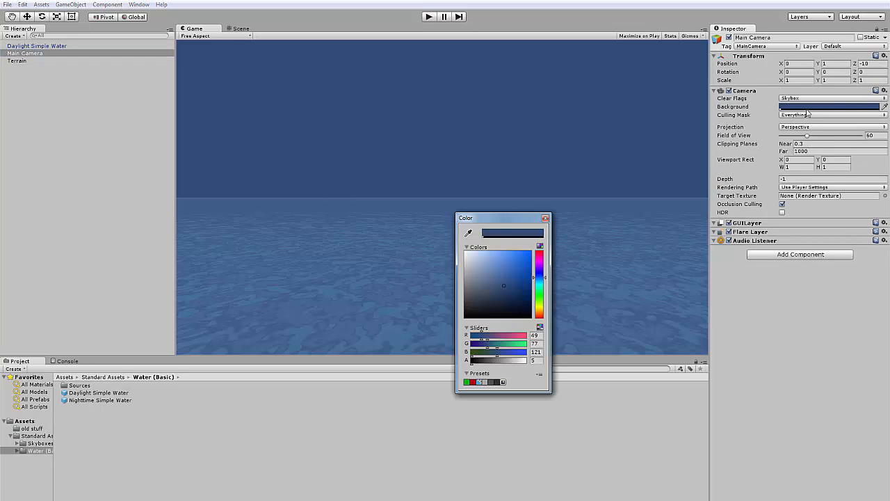
left_click_drag(542, 282, 541, 300)
left_click(495, 259)
left_click_drag(495, 259, 473, 255)
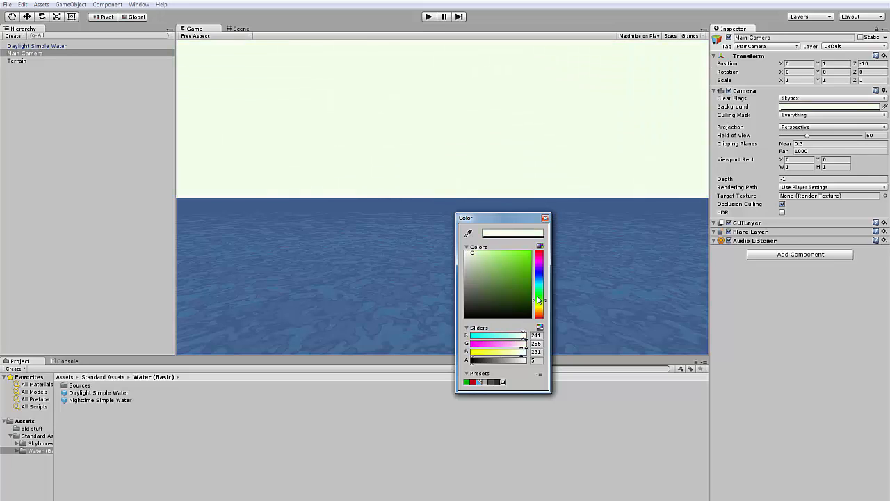
left_click_drag(538, 299, 538, 306)
left_click_drag(483, 254, 477, 255)
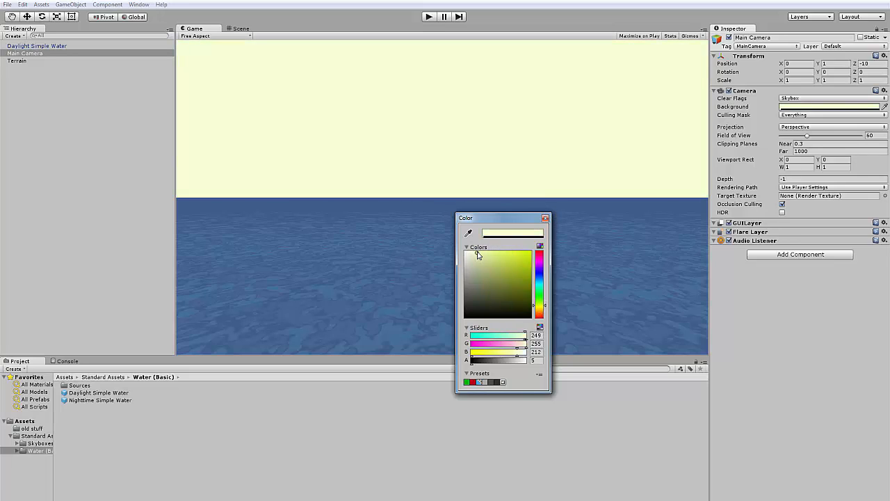
left_click(545, 219)
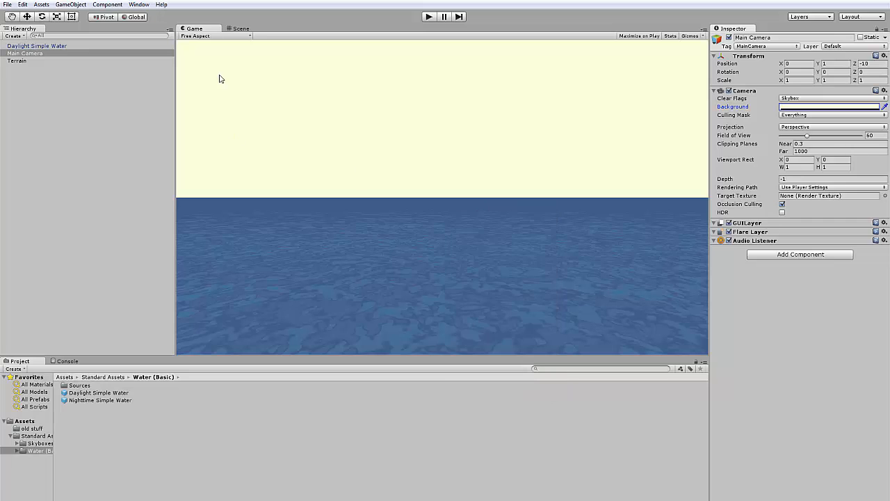
Return to the Scene view and raise a hilly landmass from the Terrain near the water's centre with the second soft round brush.
left_click(240, 29)
scroll(403, 227, "down", 5)
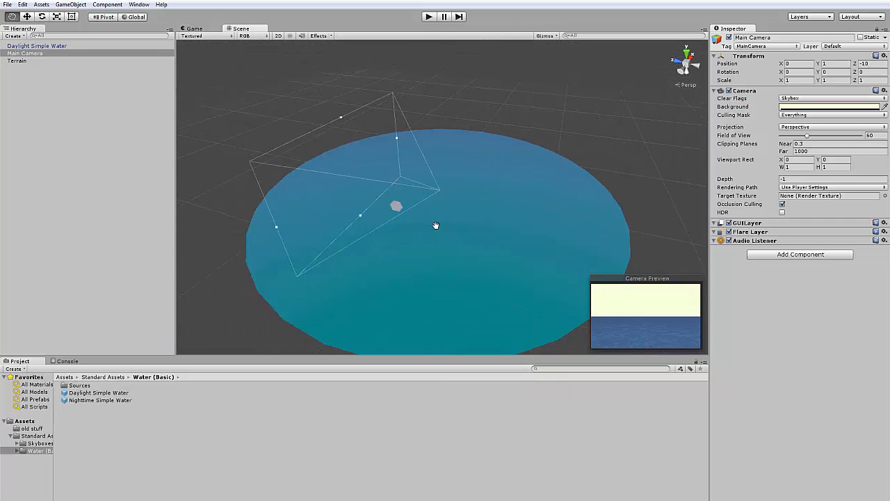
scroll(436, 226, "up", 3)
left_click(25, 61)
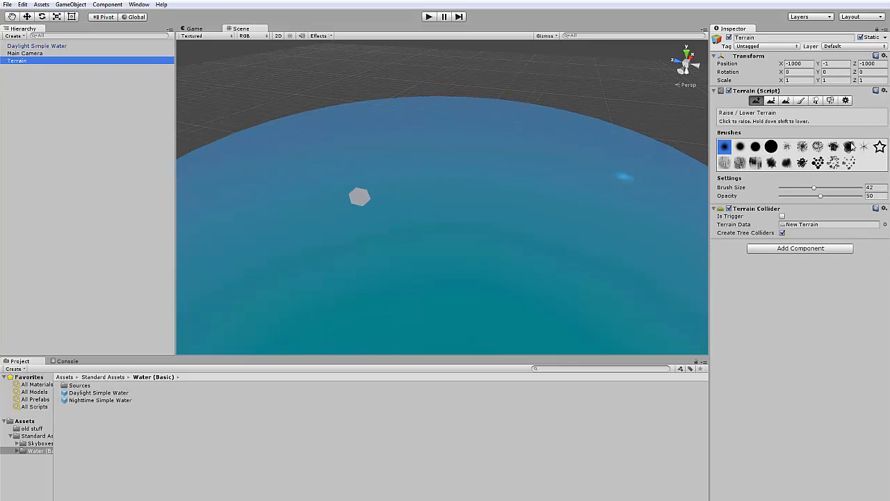
left_click(740, 147)
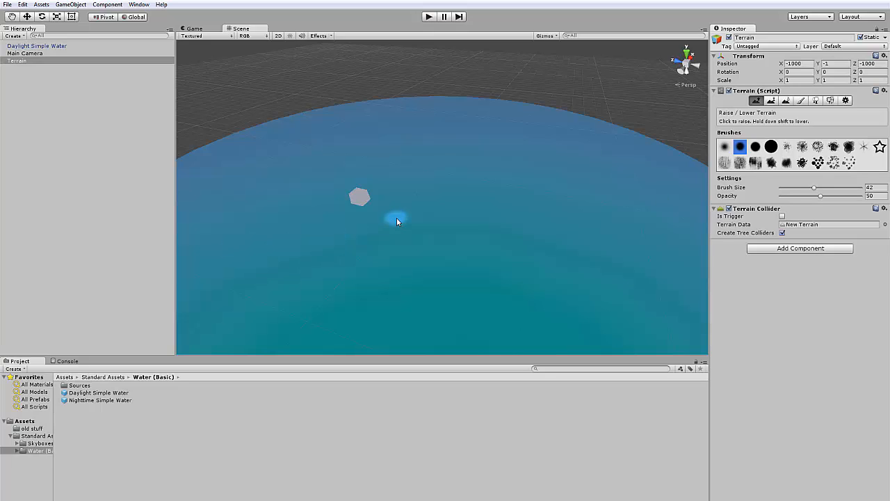
scroll(388, 212, "up", 5)
middle_click_drag(438, 207, 489, 177)
mouse_move(421, 194)
left_mouse_down()
mouse_move(414, 194)
mouse_move(437, 256)
mouse_move(533, 215)
mouse_move(480, 178)
mouse_move(430, 209)
mouse_move(488, 226)
left_mouse_up()
mouse_move(474, 190)
left_mouse_down()
mouse_move(457, 205)
mouse_move(453, 193)
mouse_move(432, 261)
mouse_move(376, 184)
mouse_move(338, 235)
mouse_move(366, 281)
mouse_move(552, 297)
mouse_move(577, 232)
mouse_move(494, 161)
mouse_move(390, 182)
mouse_move(503, 196)
left_mouse_up()
scroll(440, 248, "up", 2)
scroll(504, 198, "down", 3)
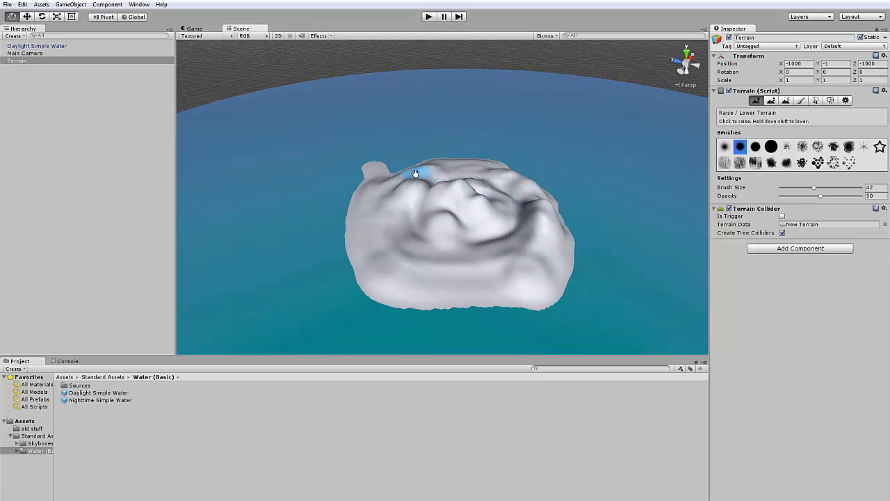
Extend the raised island with more strokes along its near shore and sides.
middle_click_drag(415, 173, 431, 258)
mouse_move(430, 259)
left_mouse_down()
mouse_move(502, 240)
mouse_move(413, 245)
mouse_move(389, 339)
mouse_move(424, 236)
mouse_move(541, 242)
mouse_move(592, 318)
mouse_move(614, 301)
left_mouse_up()
middle_click_drag(614, 300, 576, 221)
mouse_move(323, 255)
left_mouse_down()
mouse_move(355, 289)
mouse_move(556, 304)
mouse_move(549, 202)
left_mouse_up()
Set the brush size to 37 and opacity to 23, and lightly raise the island's central hills.
left_click_drag(814, 190, 849, 189)
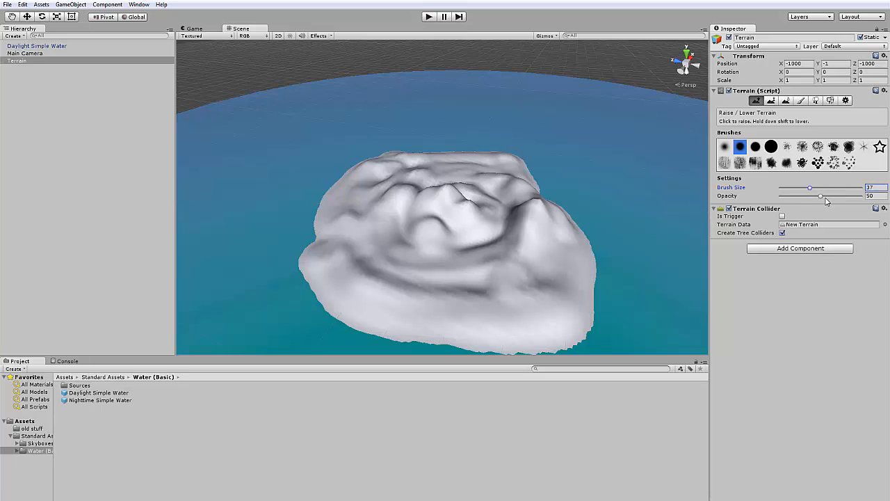
left_click_drag(822, 195, 823, 198)
mouse_move(457, 201)
left_mouse_down()
mouse_move(419, 221)
mouse_move(541, 213)
mouse_move(349, 259)
mouse_move(407, 199)
mouse_move(532, 239)
mouse_move(675, 247)
left_mouse_up()
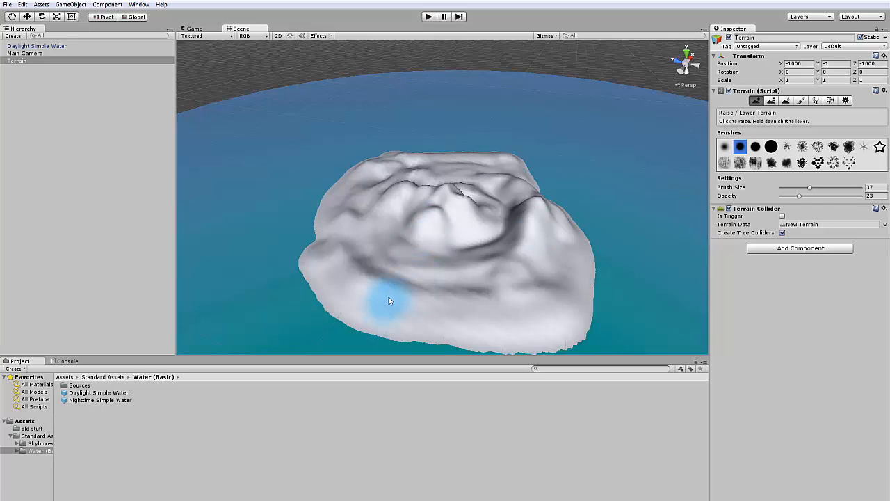
Switch to the Paint Height tool, dab the central hill at height 120 and sample target heights from the island's slopes.
left_click(771, 102)
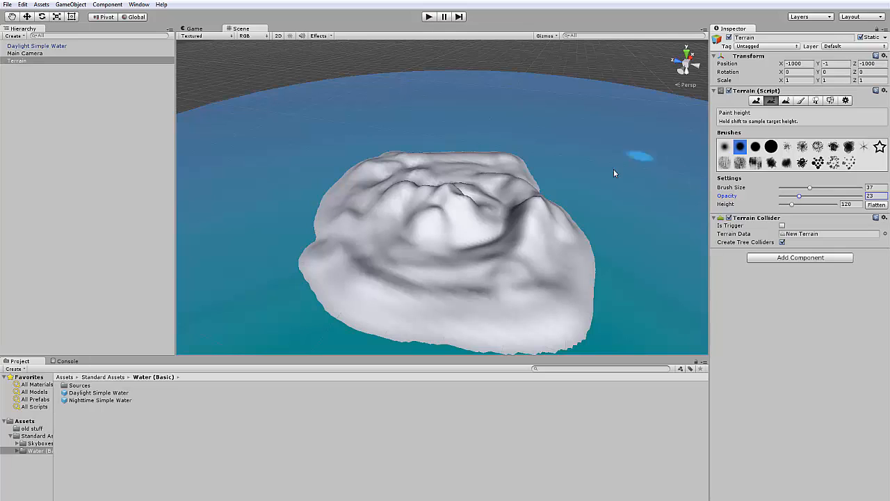
left_click(452, 221)
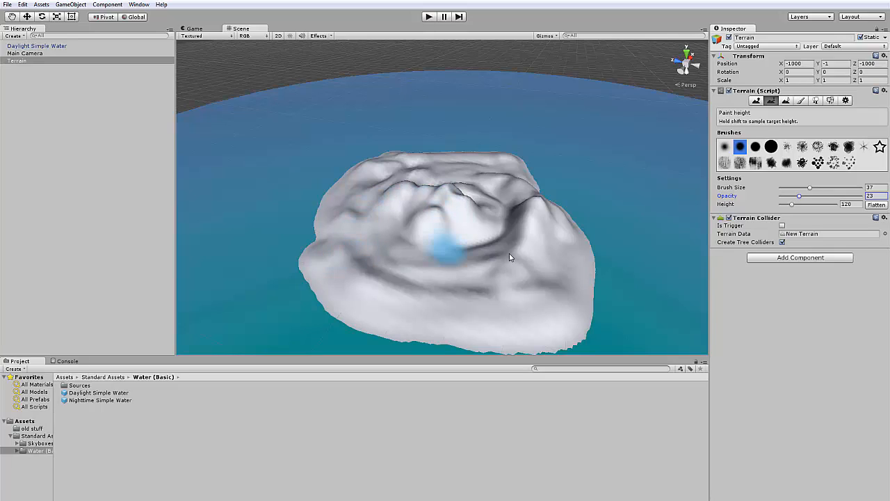
left_click(446, 284, "shift")
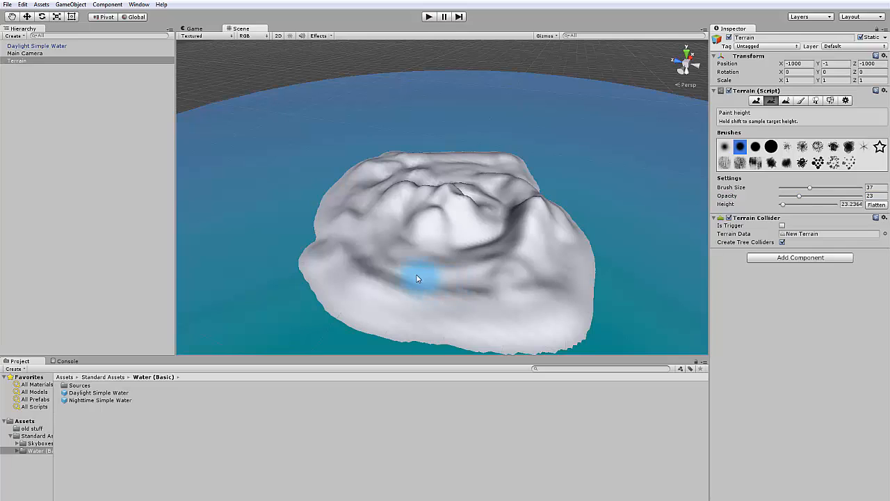
left_click(487, 235, "shift")
left_click(501, 219, "shift")
Set the opacity to 78, sample a target height of about 27.64 and flatten the island's central hills to it.
left_click_drag(800, 198, 844, 198)
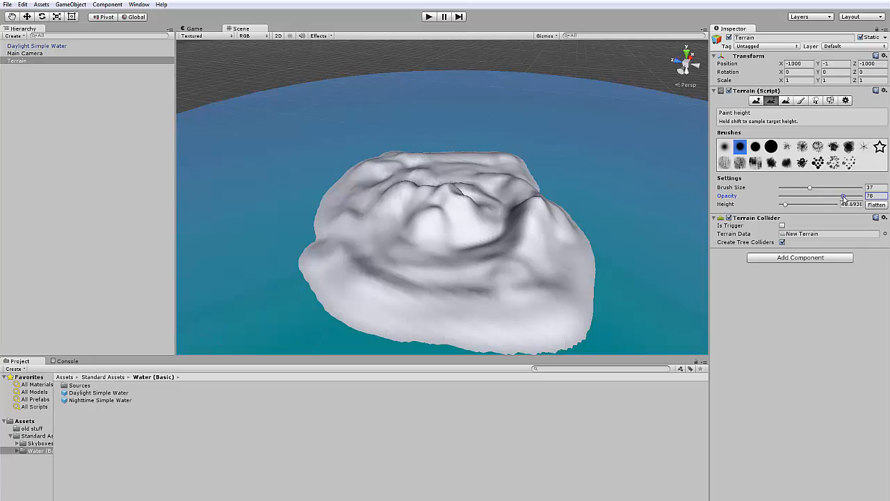
left_click(441, 262, "shift")
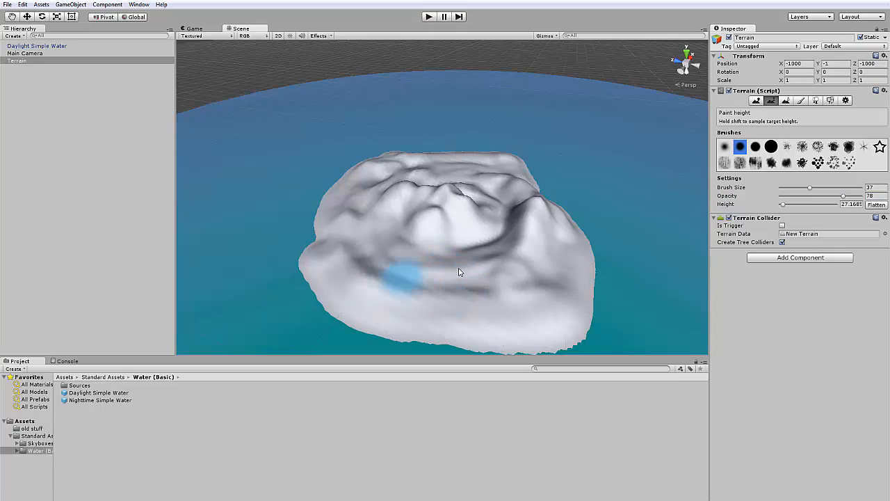
left_click(448, 246, "shift")
left_click_drag(447, 246, 439, 261)
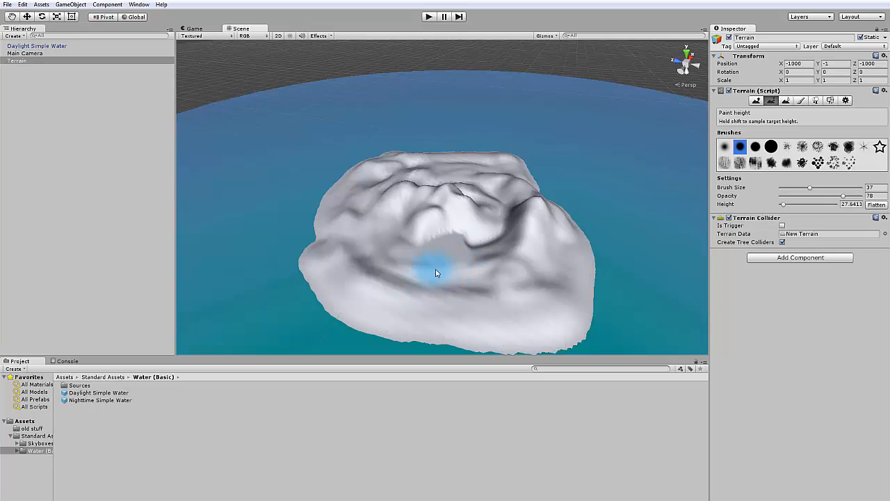
mouse_move(464, 258)
left_mouse_down()
mouse_move(489, 227)
mouse_move(435, 214)
mouse_move(490, 219)
mouse_move(411, 199)
mouse_move(417, 227)
mouse_move(397, 193)
mouse_move(456, 207)
left_mouse_up()
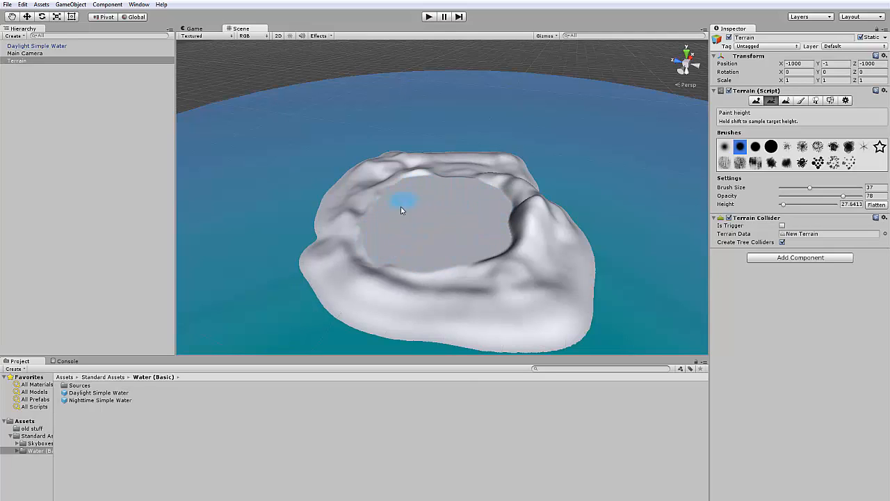
Widen the flat plateau outward toward the island's rim and near shore at the same target height.
mouse_move(401, 210)
left_mouse_down()
mouse_move(417, 269)
mouse_move(527, 239)
mouse_move(520, 212)
mouse_move(503, 285)
mouse_move(379, 272)
mouse_move(353, 211)
left_mouse_up()
left_click_drag(395, 183, 480, 180)
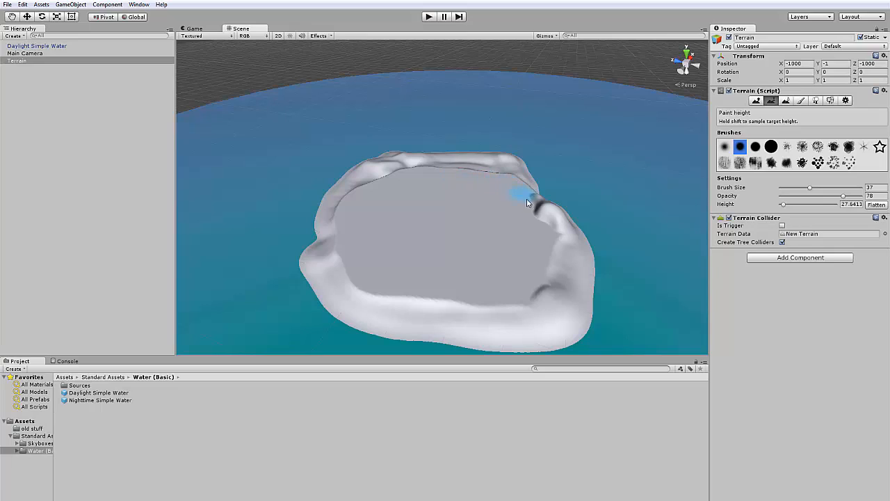
mouse_move(541, 262)
left_mouse_down()
mouse_move(515, 288)
mouse_move(393, 332)
left_mouse_up()
scroll(392, 332, "up", 2)
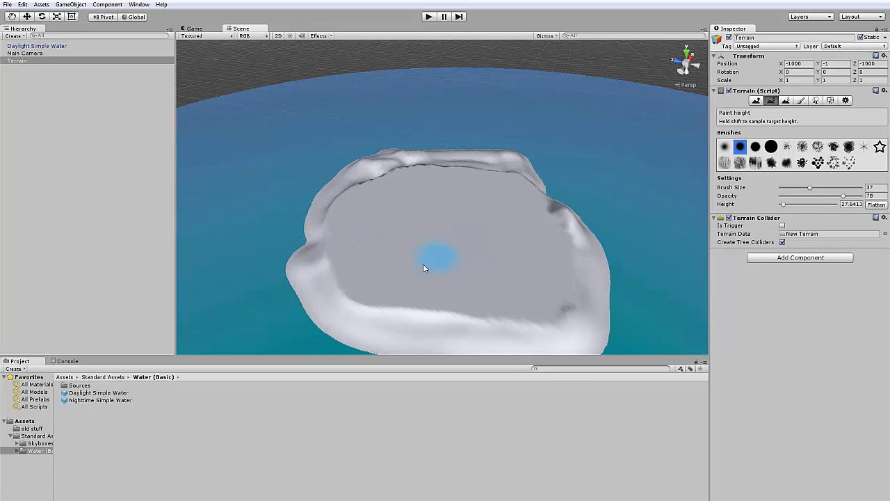
mouse_move(425, 268)
left_mouse_down()
mouse_move(404, 332)
mouse_move(422, 315)
mouse_move(431, 287)
left_mouse_up()
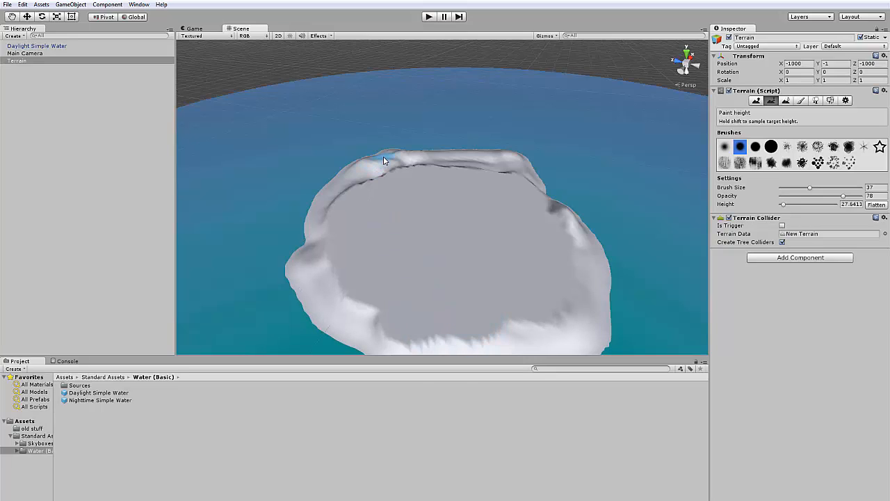
Carve a round lake in the middle of the plateau, sampling a target height of 0 from the surrounding seabed.
mouse_move(411, 230)
left_mouse_down()
mouse_move(483, 280)
mouse_move(480, 240)
left_mouse_up()
left_click(244, 182, "shift")
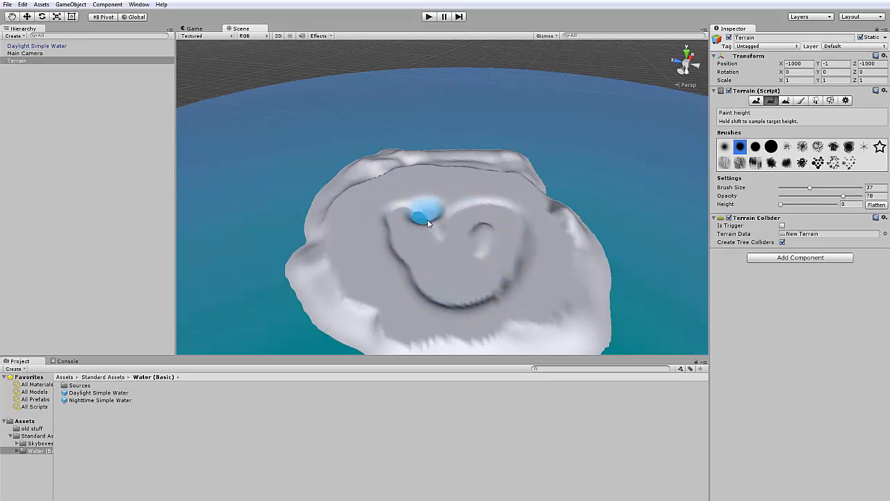
mouse_move(427, 219)
left_mouse_down()
mouse_move(487, 261)
mouse_move(455, 264)
mouse_move(463, 219)
mouse_move(411, 261)
mouse_move(456, 289)
mouse_move(476, 220)
mouse_move(388, 240)
left_mouse_up()
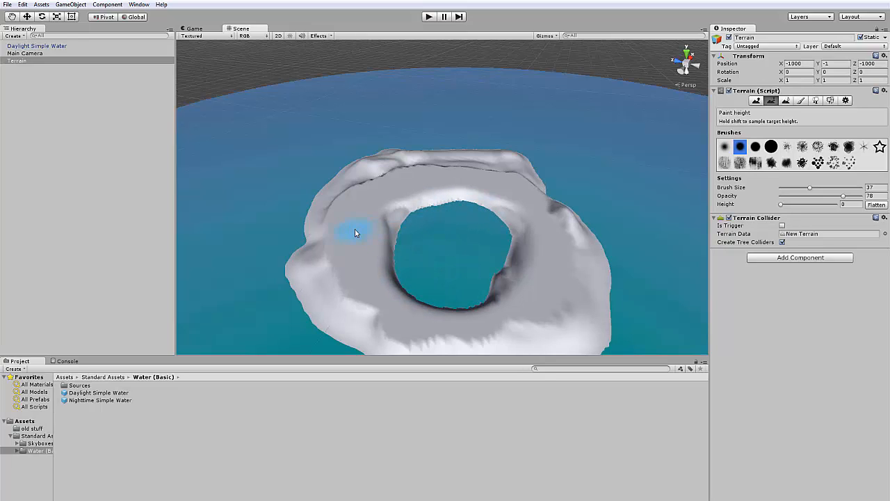
scroll(324, 283, "up", 1)
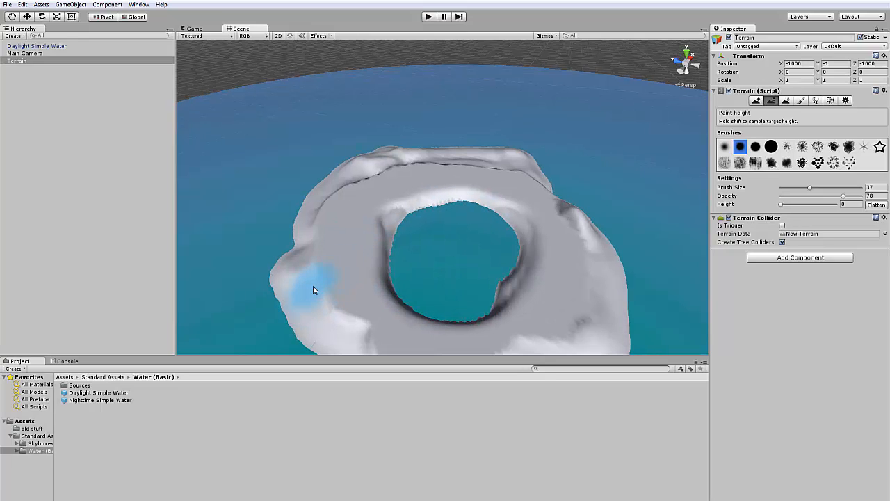
Sample a target height of about 17.36 from the island's slope, fill in the central lake and flatten the plateau out to the rim.
left_click(313, 286, "shift")
mouse_move(383, 256)
left_mouse_down()
mouse_move(418, 295)
mouse_move(408, 279)
mouse_move(476, 309)
mouse_move(504, 214)
mouse_move(497, 279)
mouse_move(474, 220)
mouse_move(547, 295)
mouse_move(553, 220)
left_mouse_up()
mouse_move(515, 185)
left_mouse_down()
mouse_move(397, 175)
mouse_move(336, 268)
mouse_move(407, 184)
left_mouse_up()
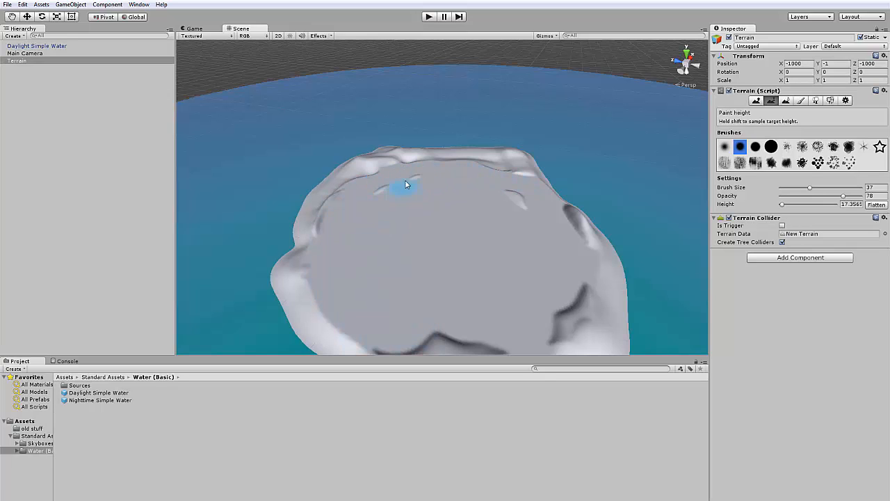
scroll(518, 201, "down", 3)
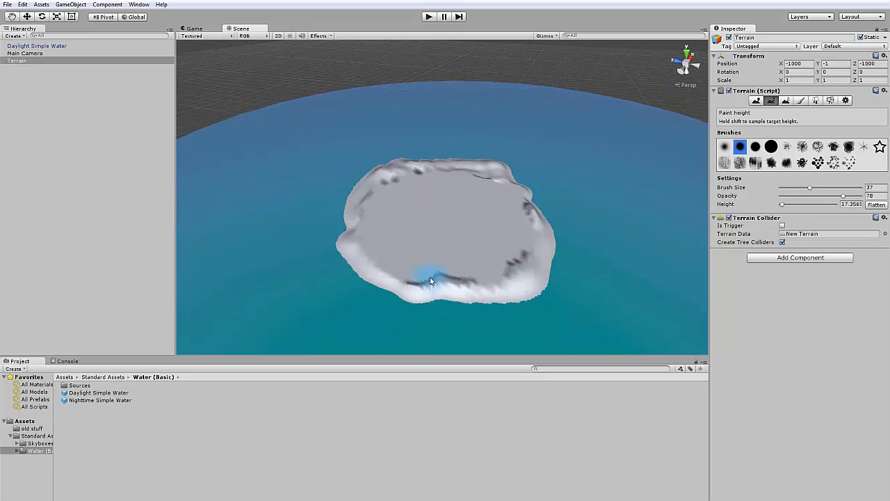
left_click_drag(521, 194, 446, 217)
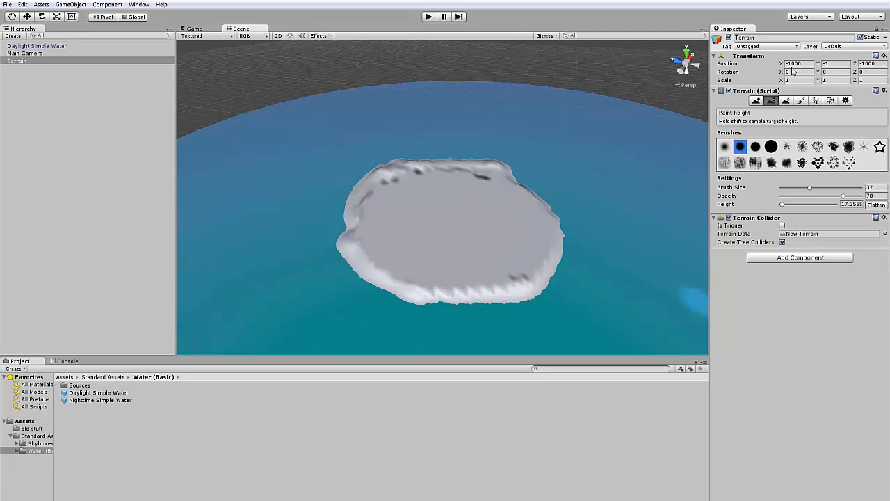
Smooth the island's rim and shoreline all around with the Smooth Height tool, enlarging the brush size to 59.
left_click(786, 101)
mouse_move(445, 306)
left_mouse_down()
mouse_move(447, 296)
mouse_move(372, 274)
mouse_move(553, 290)
mouse_move(510, 293)
left_mouse_up()
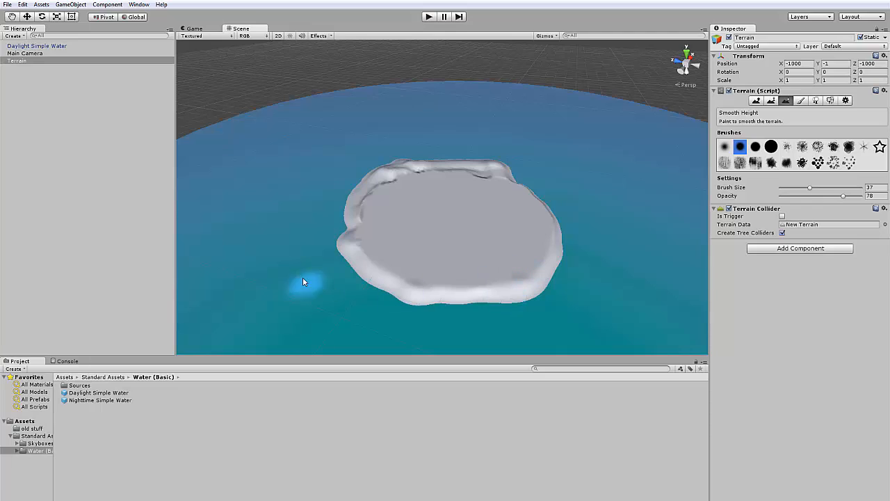
key("ctrl+z")
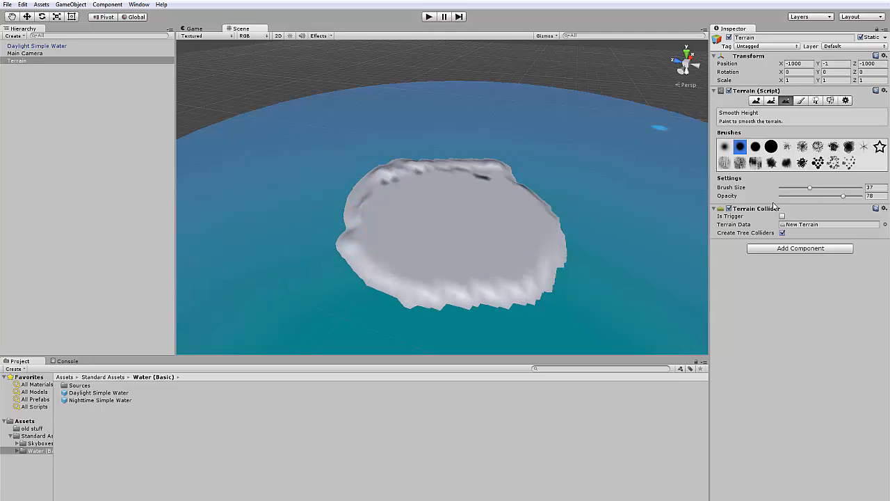
left_click(826, 188)
mouse_move(556, 285)
left_mouse_down()
mouse_move(487, 296)
mouse_move(441, 285)
mouse_move(407, 301)
mouse_move(358, 269)
mouse_move(342, 222)
mouse_move(377, 179)
mouse_move(509, 173)
left_mouse_up()
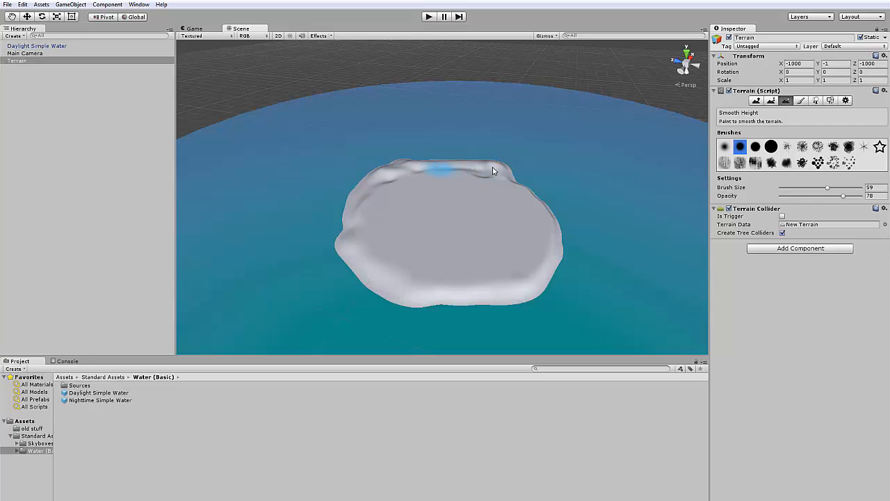
left_click_drag(493, 168, 544, 173)
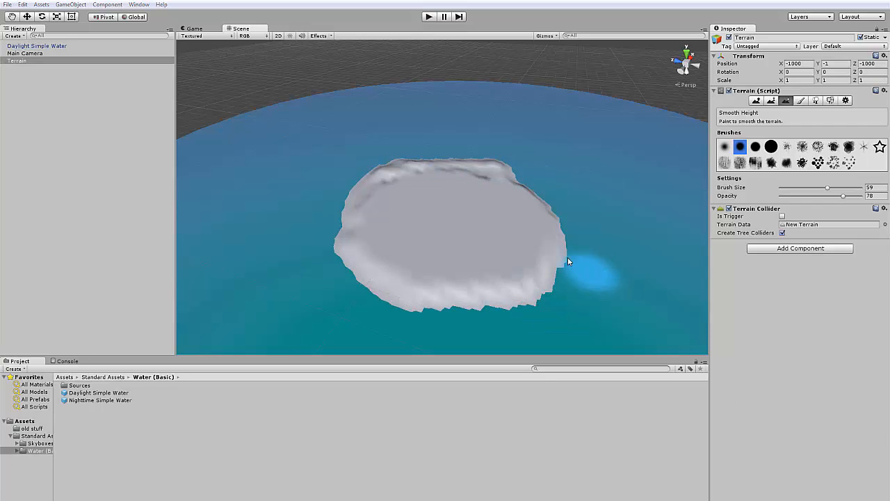
Lower the bumpy outer rim and leftover hills along the island's far shore with the Raise / Lower Terrain tool.
scroll(426, 133, "up", 5)
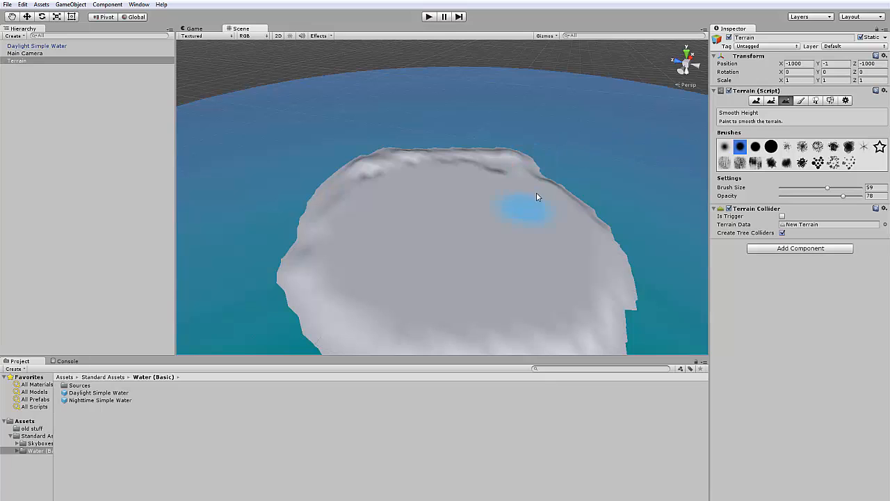
left_click_drag(536, 195, 622, 206, "alt")
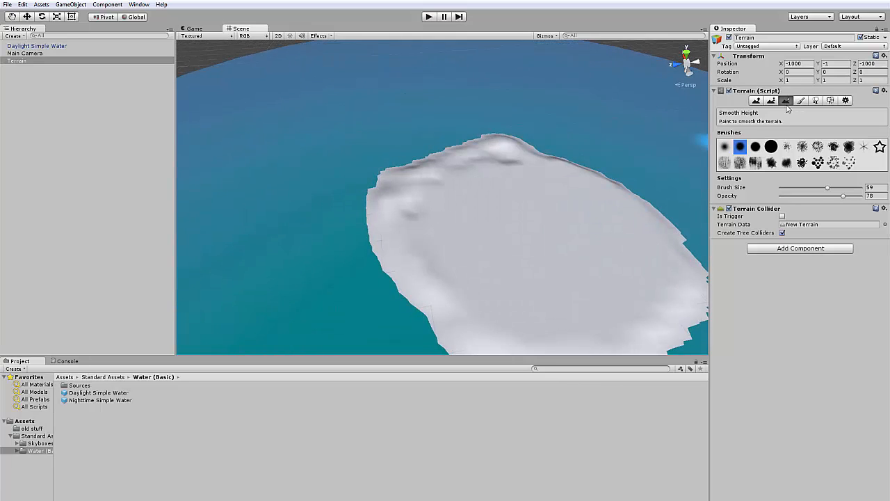
left_click(757, 102)
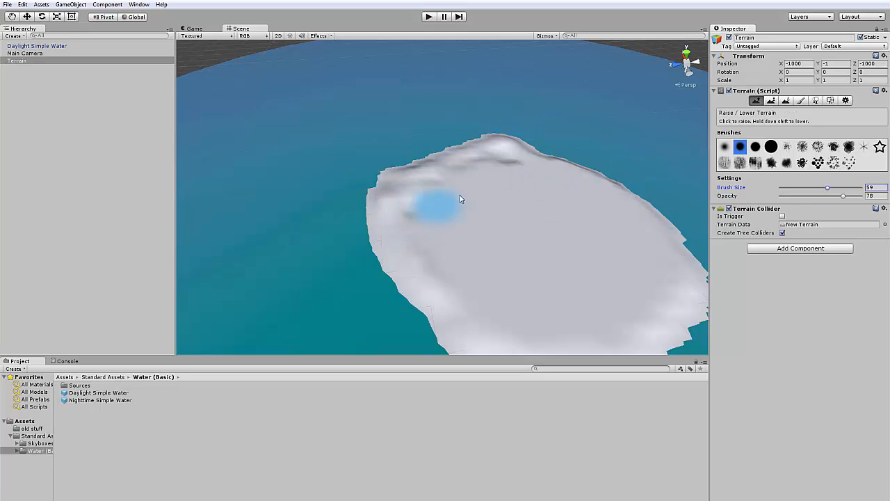
mouse_move(419, 173)
left_mouse_down()
mouse_move(375, 193)
mouse_move(386, 278)
mouse_move(393, 187)
mouse_move(437, 155)
mouse_move(524, 141)
mouse_move(627, 180)
mouse_move(691, 251)
mouse_move(694, 338)
mouse_move(577, 373)
mouse_move(424, 358)
mouse_move(397, 291)
mouse_move(386, 204)
left_mouse_up()
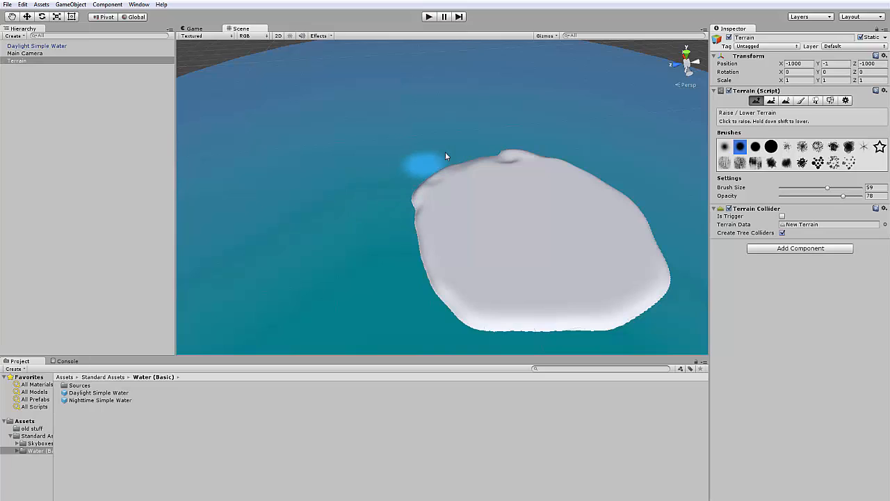
left_click_drag(446, 152, 543, 139, "shift")
left_click_drag(446, 166, 408, 223, "shift")
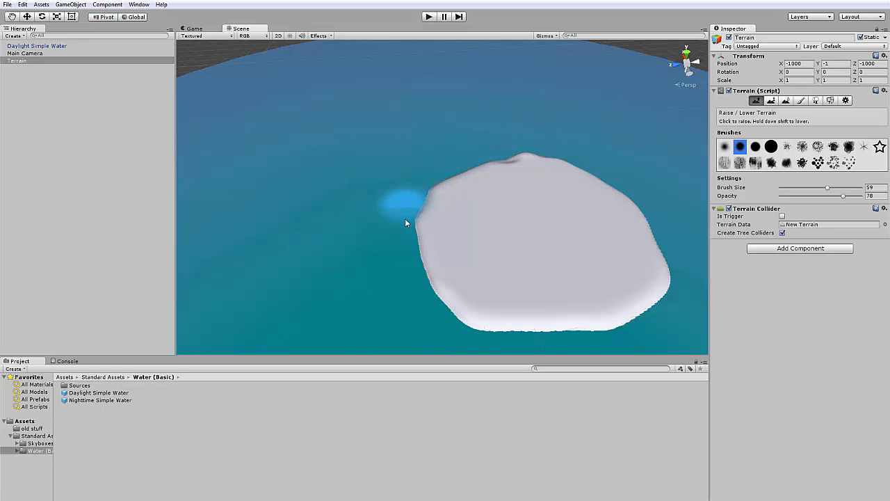
Smooth the island's surface and edges again with the Smooth Height tool, raising the opacity to 100.
left_click(786, 100)
mouse_move(497, 241)
left_mouse_down()
mouse_move(423, 233)
mouse_move(427, 281)
mouse_move(484, 172)
mouse_move(580, 179)
mouse_move(656, 268)
mouse_move(473, 320)
mouse_move(574, 321)
mouse_move(459, 332)
mouse_move(427, 233)
mouse_move(427, 200)
mouse_move(419, 259)
mouse_move(441, 200)
mouse_move(487, 141)
mouse_move(470, 173)
mouse_move(459, 175)
mouse_move(529, 155)
left_mouse_up()
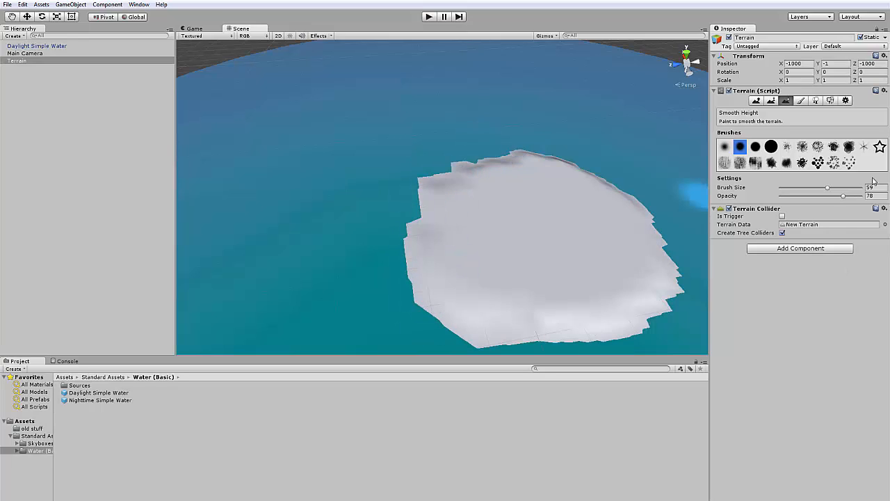
left_click_drag(843, 201, 867, 197)
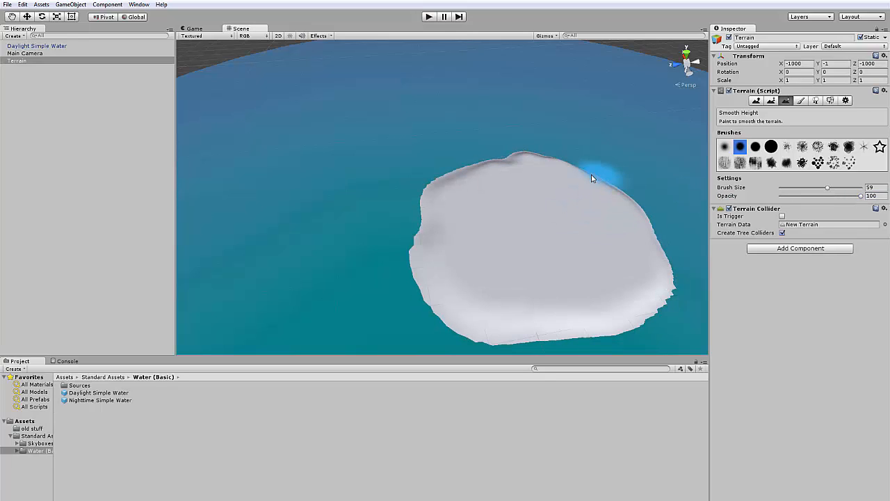
mouse_move(619, 183)
left_mouse_down()
mouse_move(531, 163)
mouse_move(471, 178)
mouse_move(430, 290)
mouse_move(588, 316)
mouse_move(618, 185)
mouse_move(532, 150)
left_mouse_up()
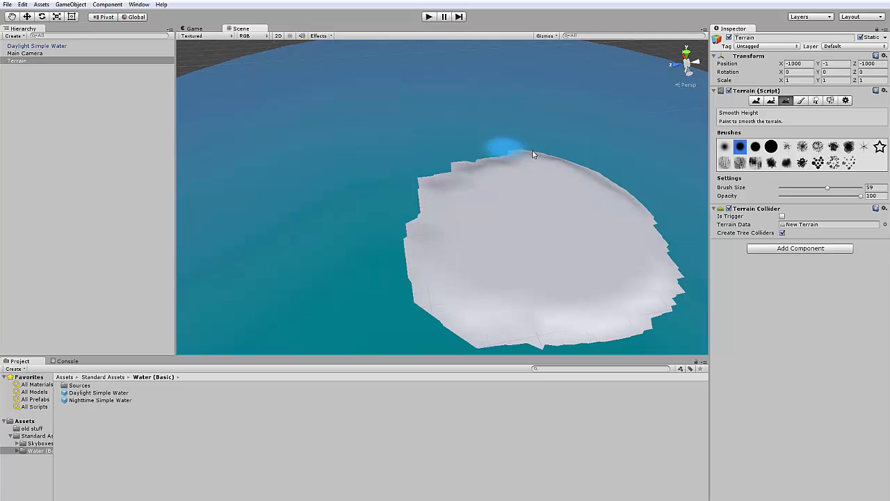
Raise a central mountain and gentle surrounding unevenness with the Raise / Lower Terrain tool at brush size 39 and opacity 35.
left_click(757, 101)
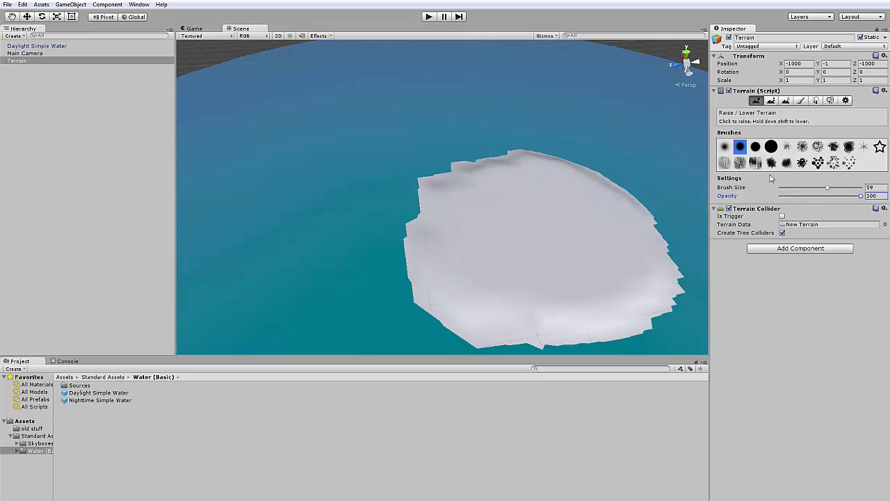
mouse_move(824, 189)
left_mouse_down()
mouse_move(811, 189)
mouse_move(818, 201)
mouse_move(807, 203)
left_mouse_up()
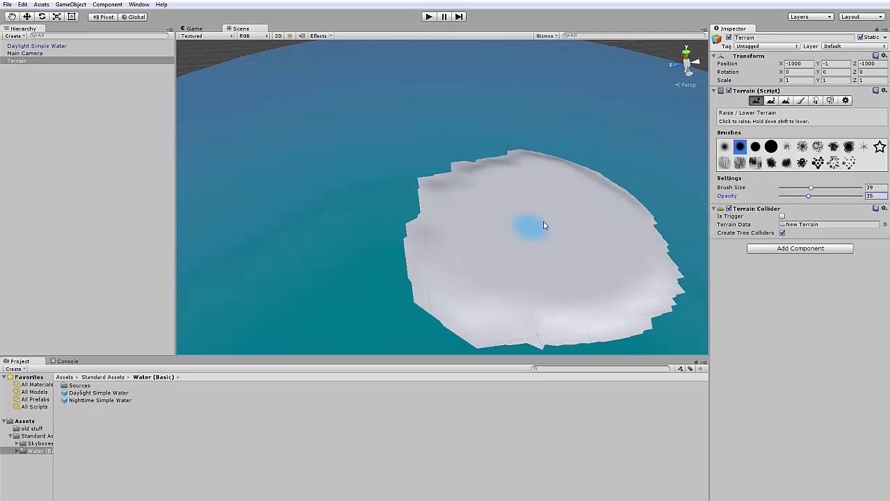
mouse_move(545, 225)
left_mouse_down()
mouse_move(511, 238)
mouse_move(545, 236)
mouse_move(533, 217)
mouse_move(559, 214)
mouse_move(559, 197)
mouse_move(509, 211)
left_mouse_up()
mouse_move(509, 219)
left_mouse_down()
mouse_move(496, 238)
mouse_move(432, 264)
mouse_move(475, 261)
mouse_move(496, 245)
mouse_move(620, 239)
left_mouse_up()
mouse_move(527, 171)
left_mouse_down()
mouse_move(519, 213)
mouse_move(589, 258)
mouse_move(638, 235)
mouse_move(626, 188)
mouse_move(600, 148)
mouse_move(595, 158)
left_mouse_up()
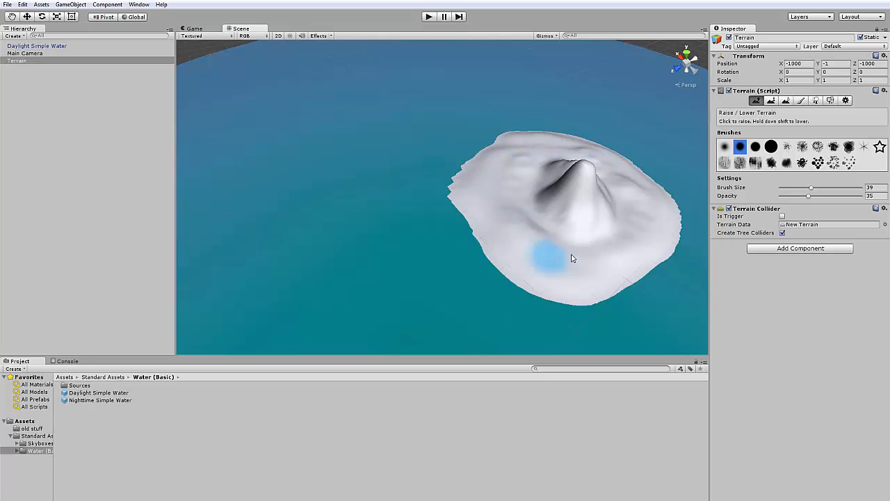
Roughen the flat ground around the mountain with small bumps, using the last scattered-dots brush.
scroll(645, 206, "up", 3)
left_click_drag(650, 196, 543, 196, "alt")
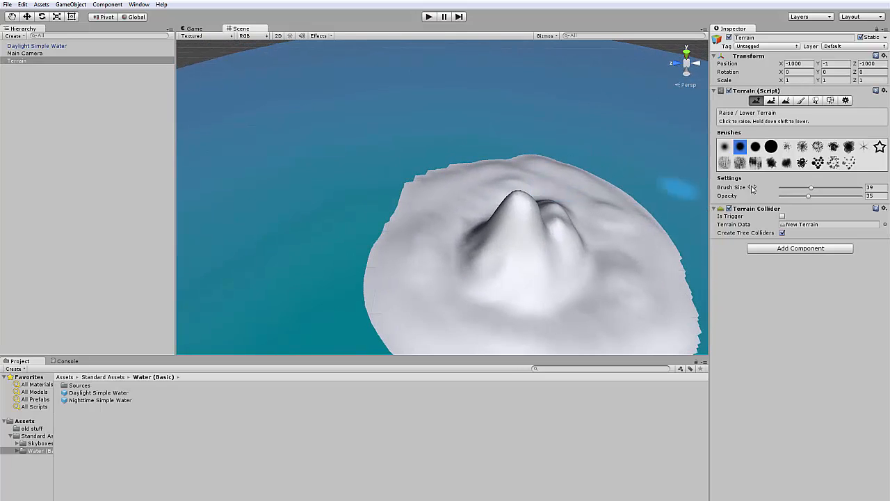
left_click(848, 163)
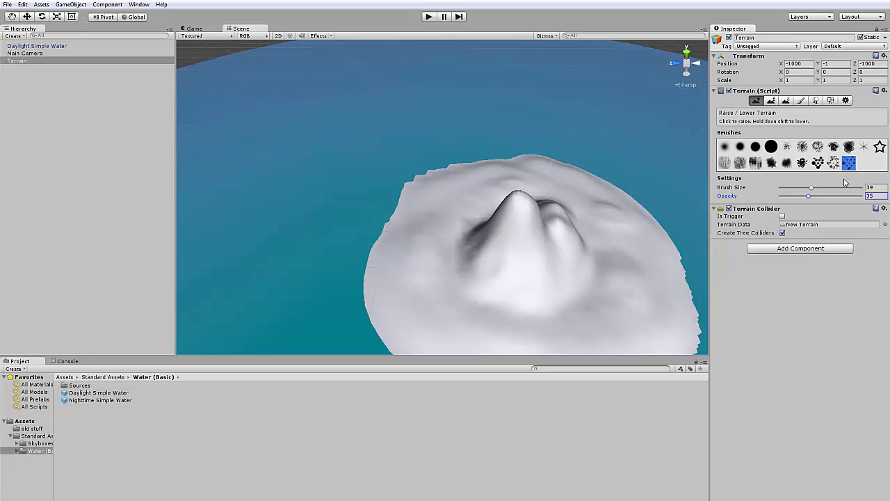
mouse_move(422, 256)
left_mouse_down()
mouse_move(441, 232)
mouse_move(513, 186)
mouse_move(610, 231)
mouse_move(615, 331)
mouse_move(473, 331)
mouse_move(415, 284)
mouse_move(628, 281)
left_mouse_up()
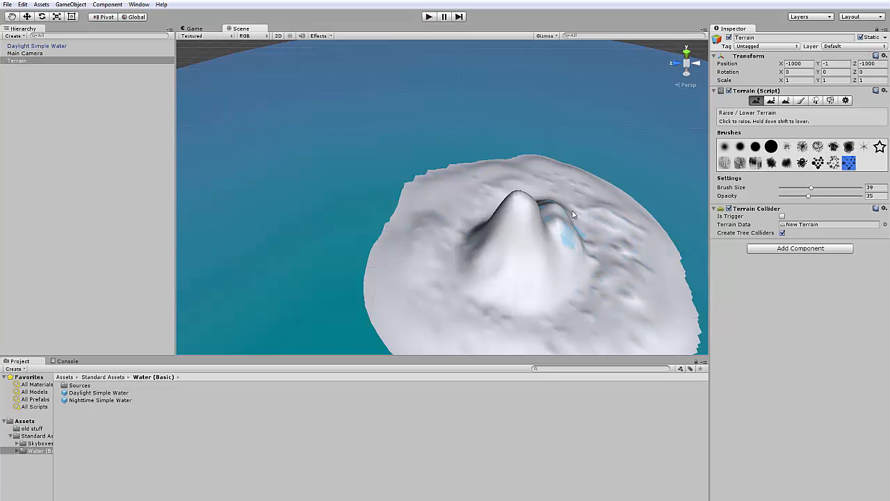
Activate the terrain's Paint Texture tool and bring up the Chrome browser in a smaller window over the Unity editor.
scroll(585, 217, "up", 2)
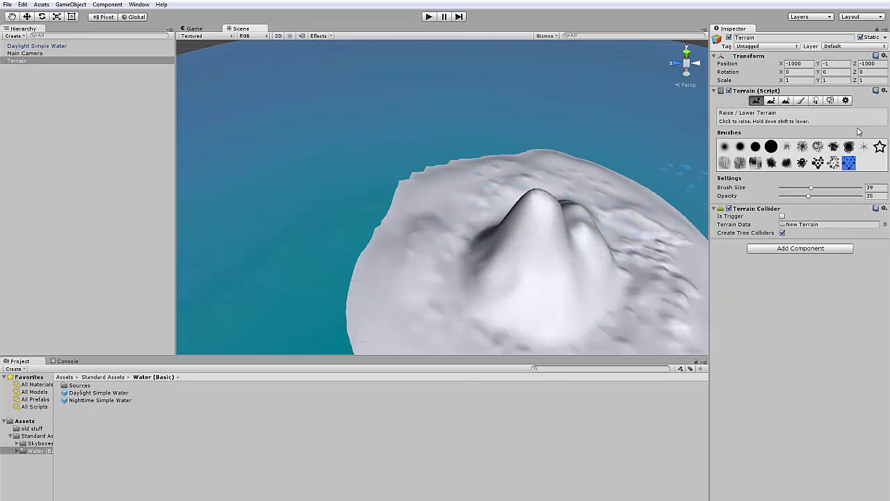
left_click(801, 103)
mouse_move(597, 224)
middle_mouse_down()
mouse_move(545, 201)
mouse_move(521, 216)
middle_mouse_up()
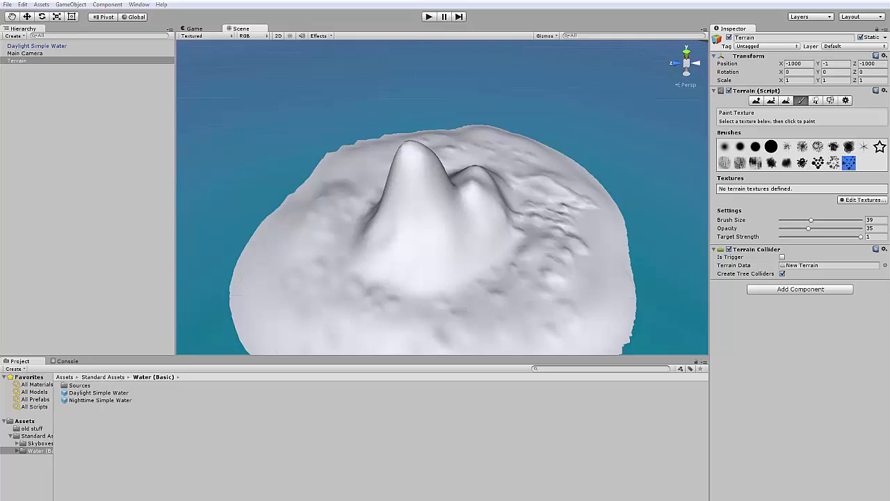
left_click_drag(889, 140, 526, 118)
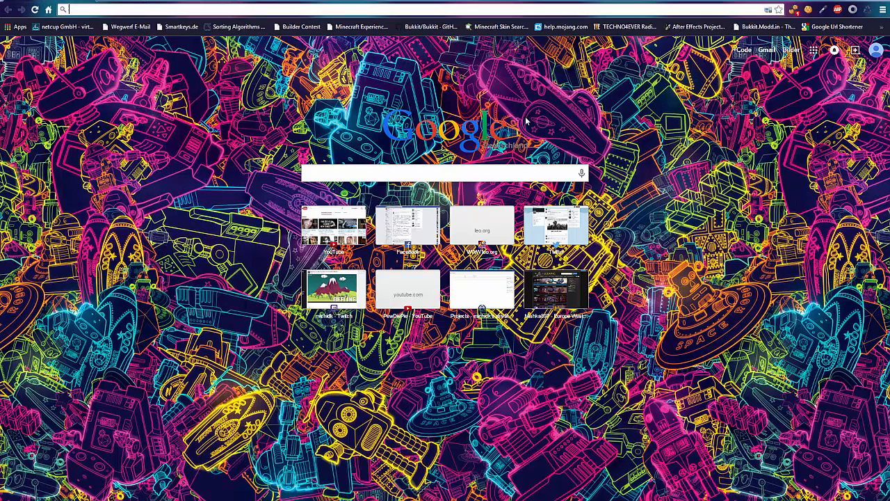
left_click_drag(533, 1, 547, 128)
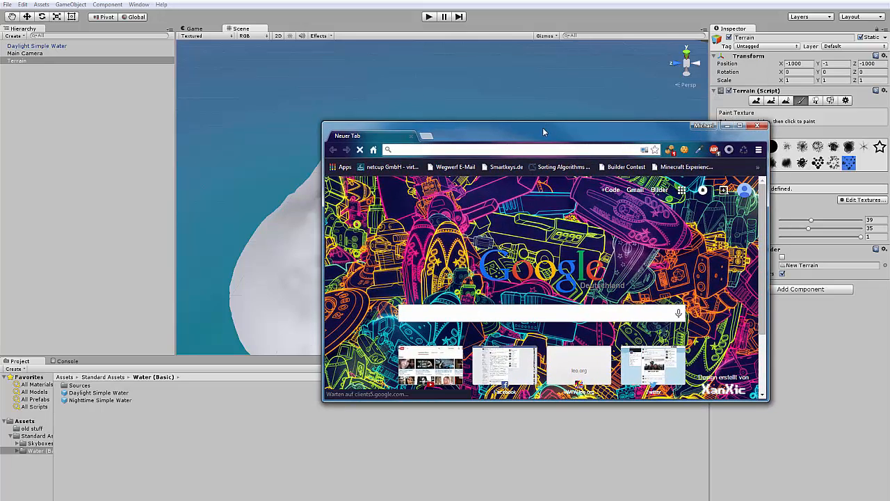
type("BEACH TILE")
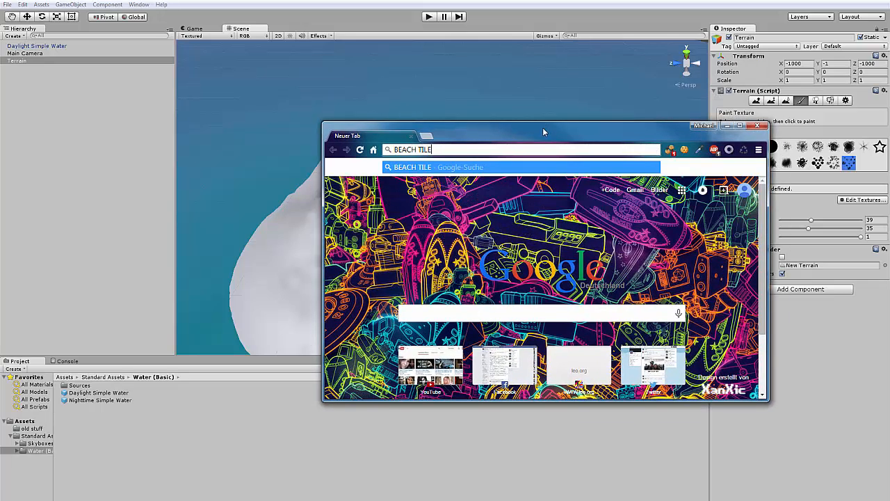
type("D TEXTUR")
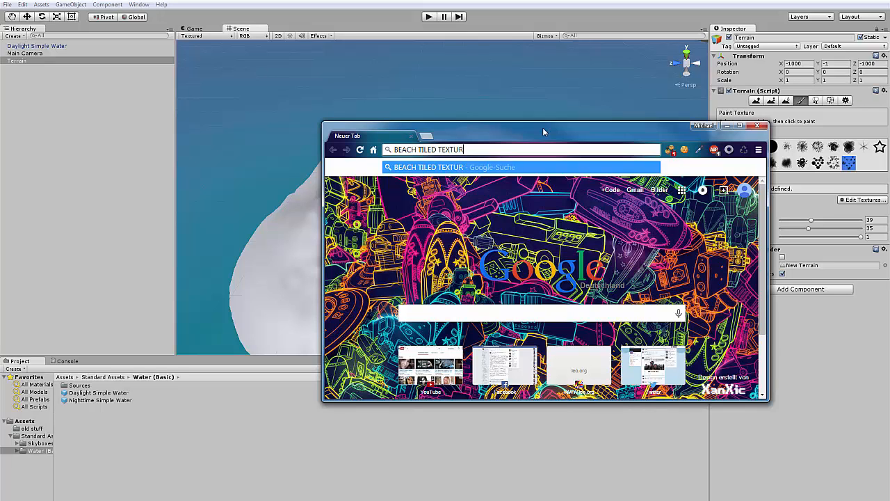
key("BackSpace")
key("BackSpace")
key("BackSpace")
key("BackSpace")
key("BackSpace")
key("BackSpace")
key("BackSpace")
key("BackSpace")
key("BackSpace")
key("BackSpace")
key("BackSpace")
key("BackSpace")
key("BackSpace")
key("BackSpace")
key("BackSpace")
key("BackSpace")
key("BackSpace")
key("BackSpace")
Search Google for "beach seamless texture with normal map".
type("beach")
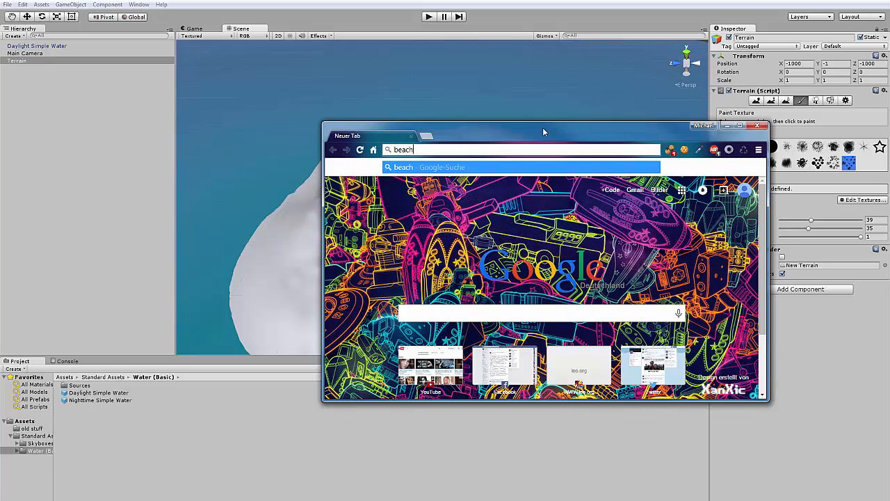
type(" seamless")
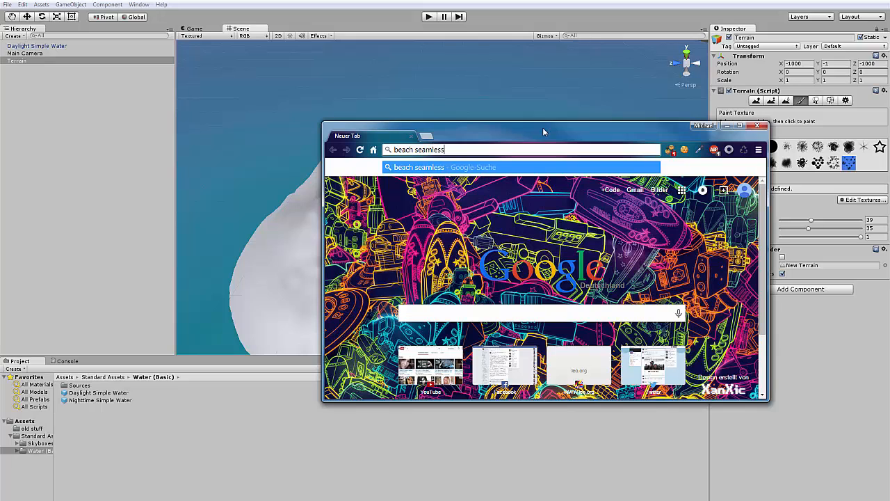
type(" texture with normal map")
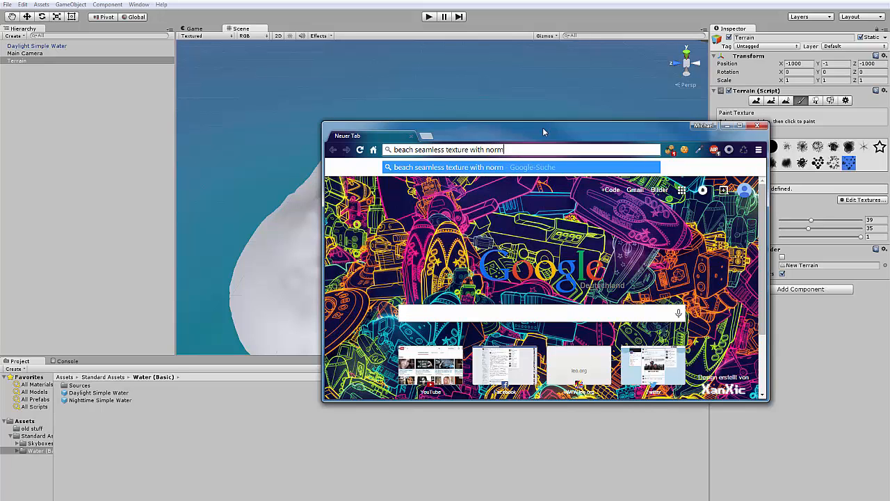
key("Return")
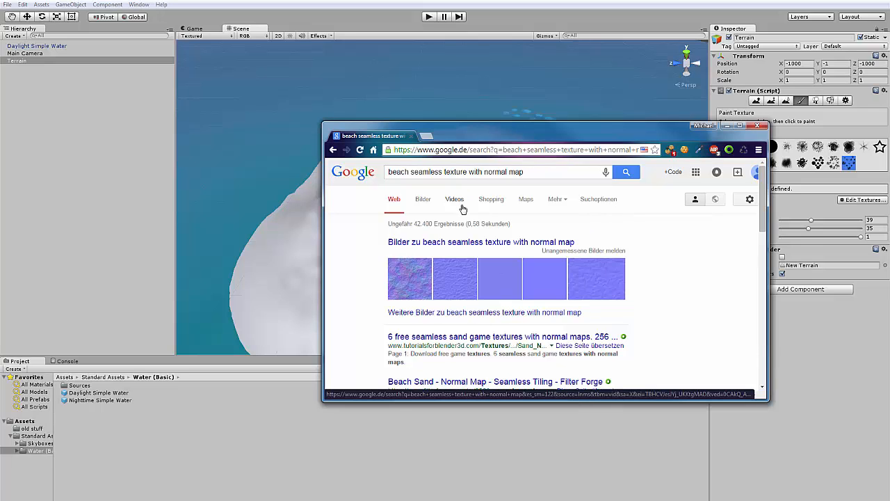
Open the search result for free seamless sand game textures in a new tab and examine the sand textures offered.
right_click(473, 337)
left_click(501, 343)
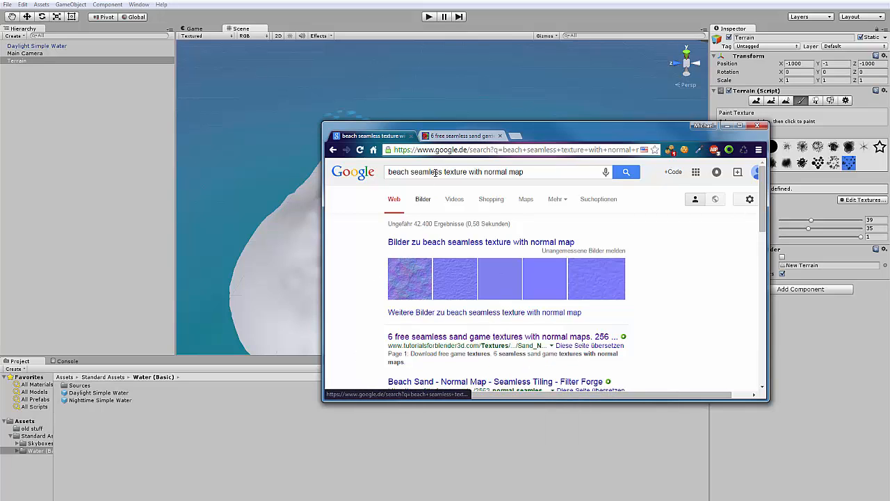
left_click(464, 136)
scroll(607, 340, "down", 5)
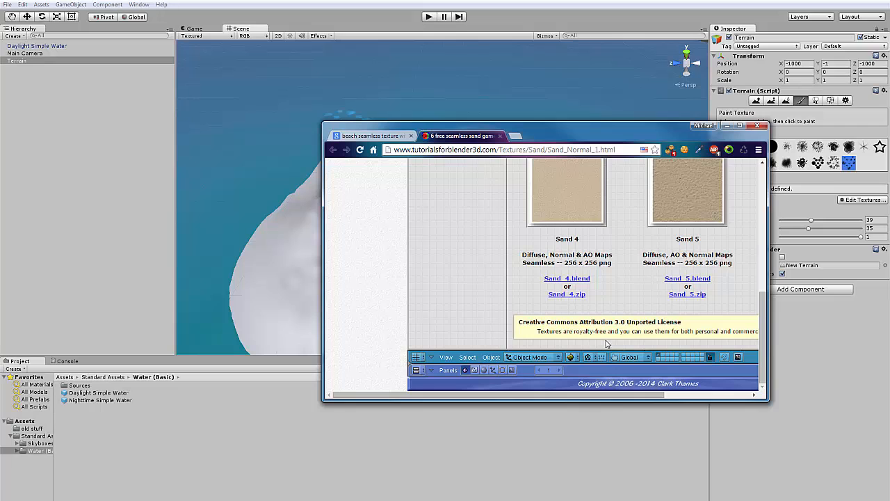
scroll(607, 343, "up", 5)
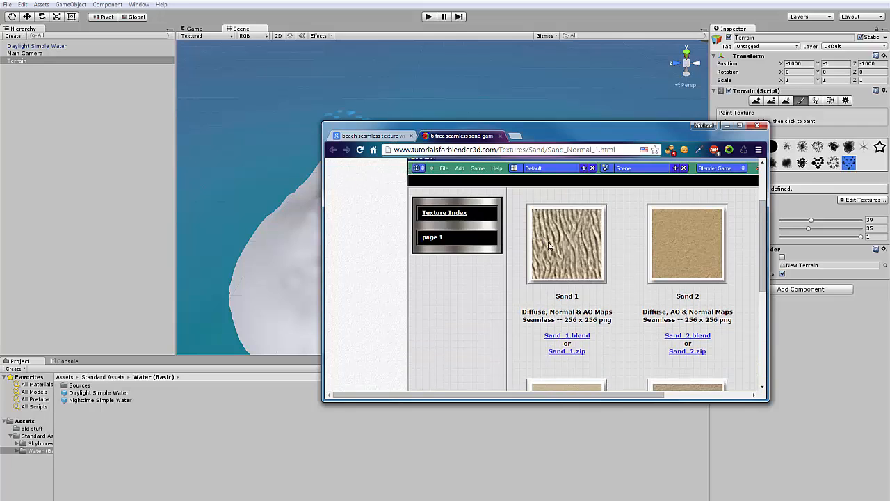
scroll(696, 271, "down", 5)
scroll(698, 271, "up", 5)
scroll(697, 271, "down", 3)
scroll(695, 263, "up", 1)
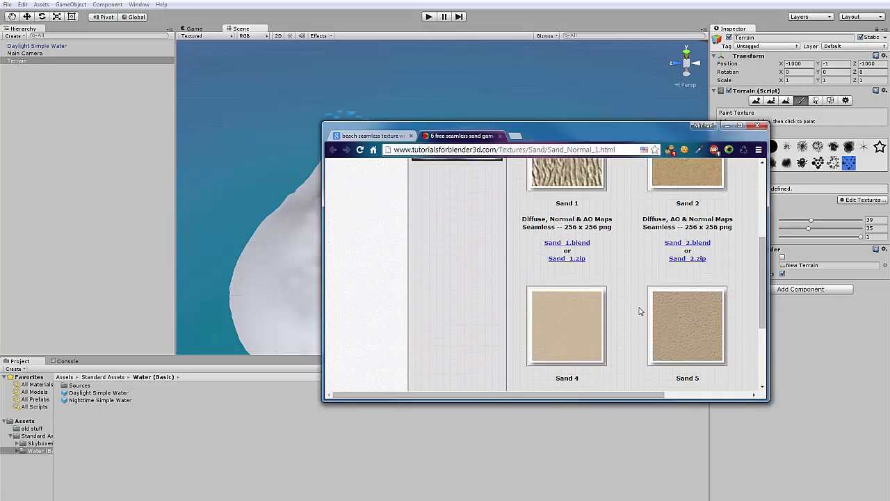
Download the Sand_5.zip texture archive from the sand textures page and open it in WinRAR.
scroll(624, 319, "down", 2)
scroll(631, 319, "up", 1)
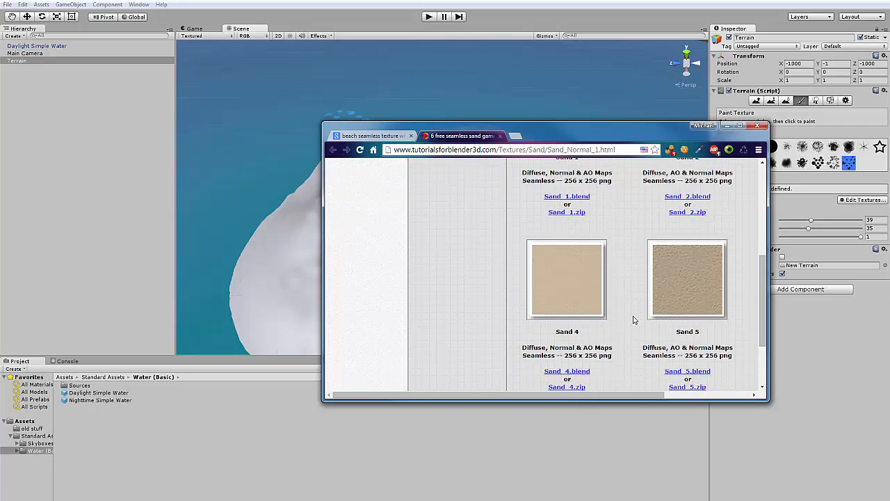
scroll(631, 319, "down", 1)
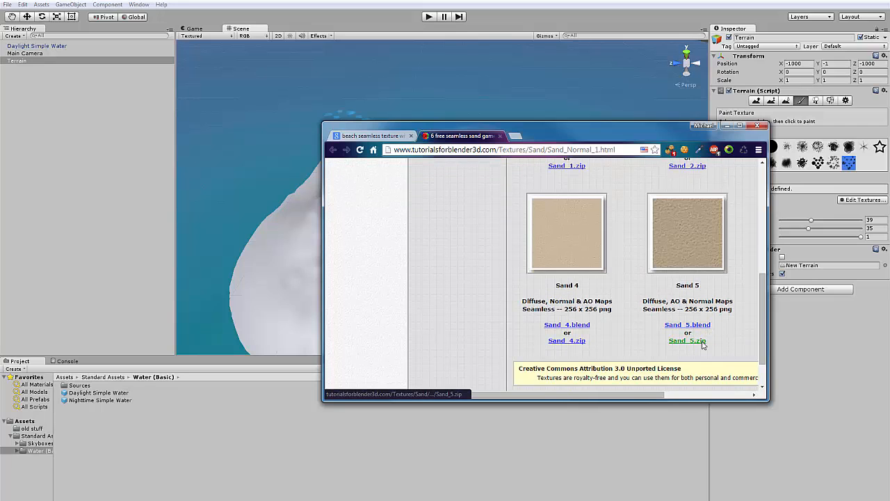
left_click(702, 342)
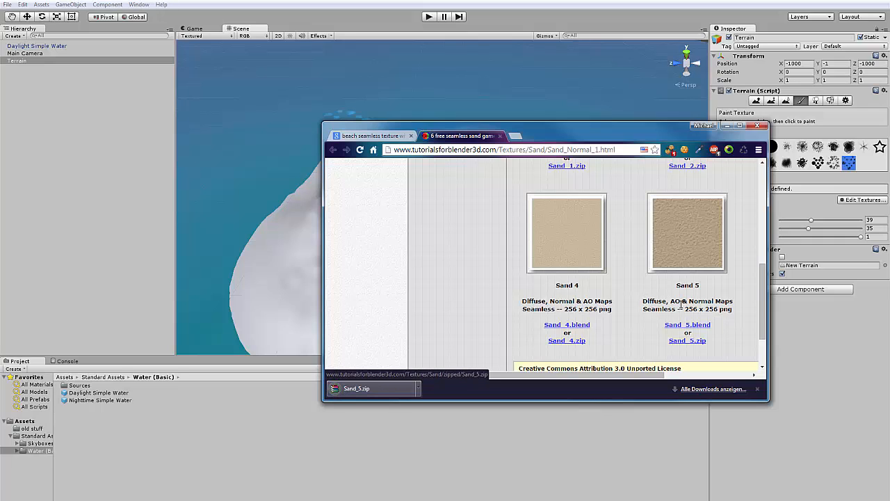
left_click(356, 389)
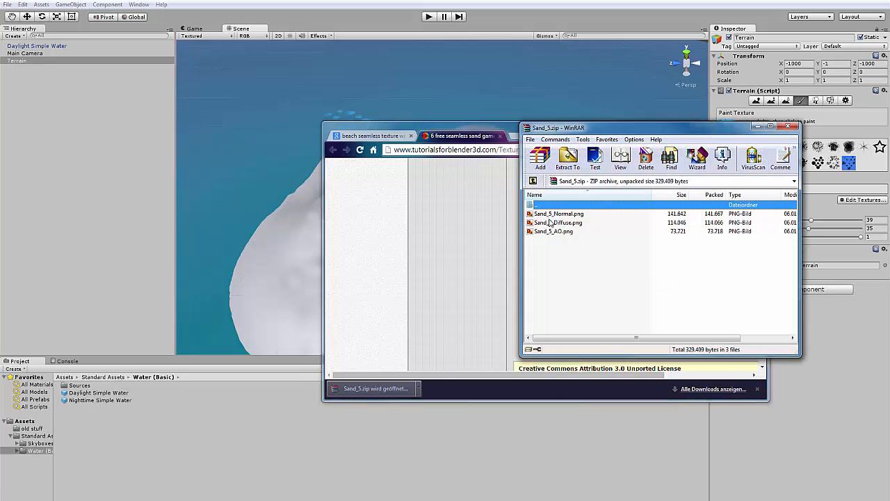
Preview the AO, normal and diffuse images in the Sand_5 archive one after another, closing each preview.
left_click(560, 234)
double_click(560, 231)
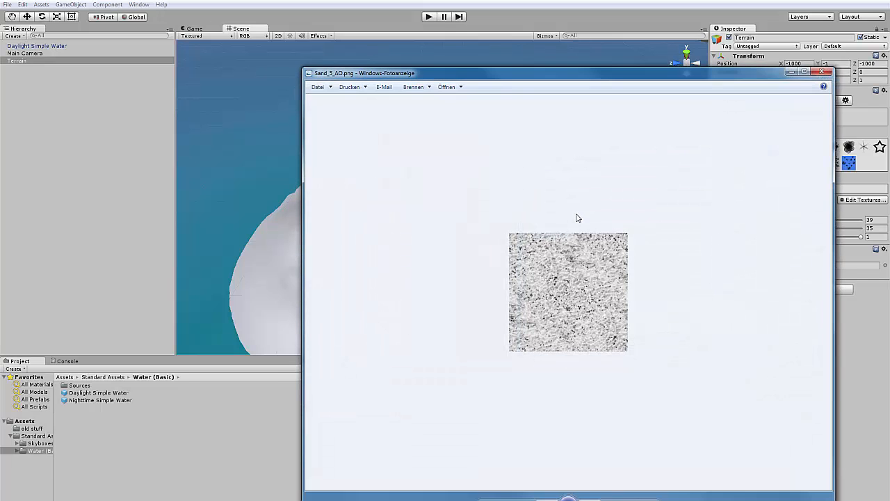
left_click(823, 72)
double_click(571, 213)
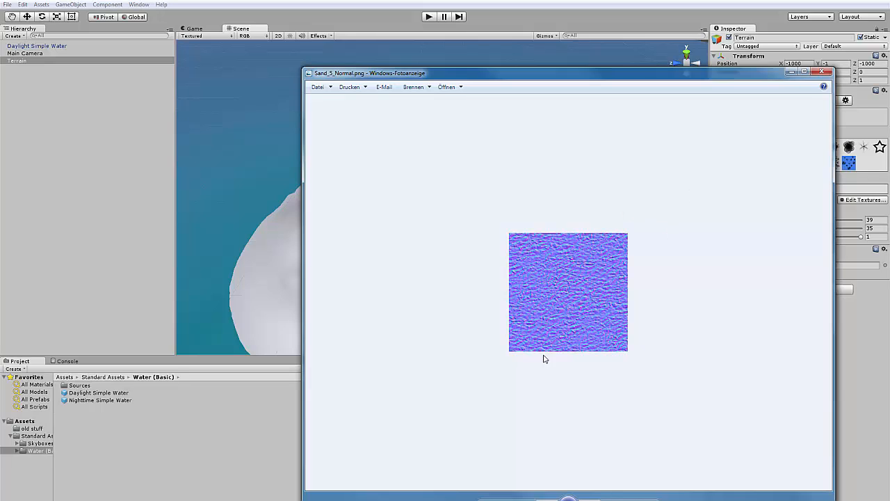
left_click(829, 73)
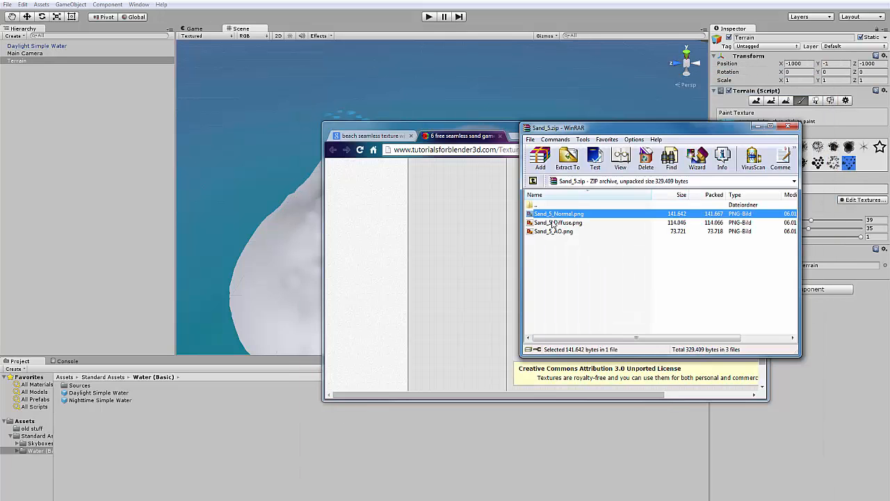
double_click(567, 220)
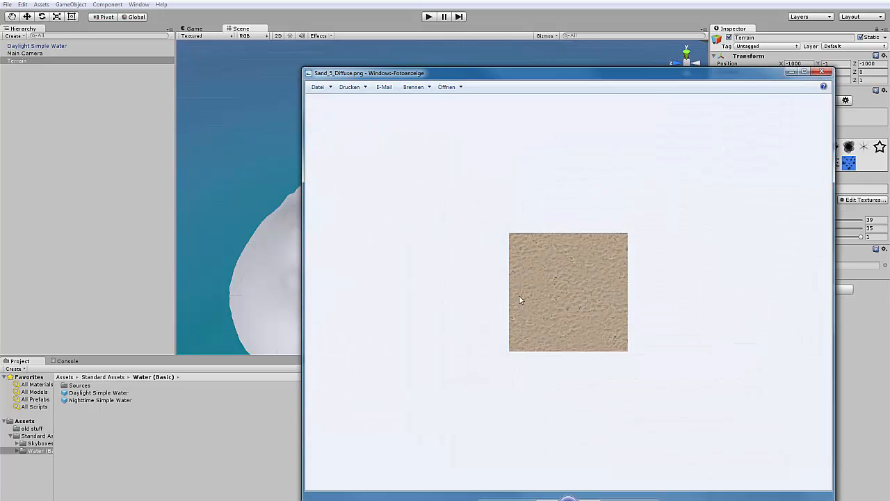
left_click(831, 72)
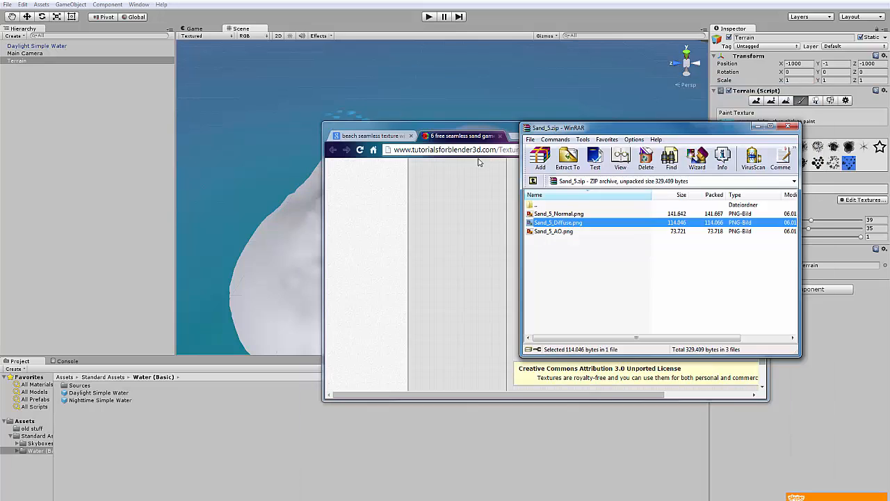
Select all three Sand_5 images, then show the project in Explorer and create a folder named Textures in Assets.
left_click_drag(566, 281, 26, 426)
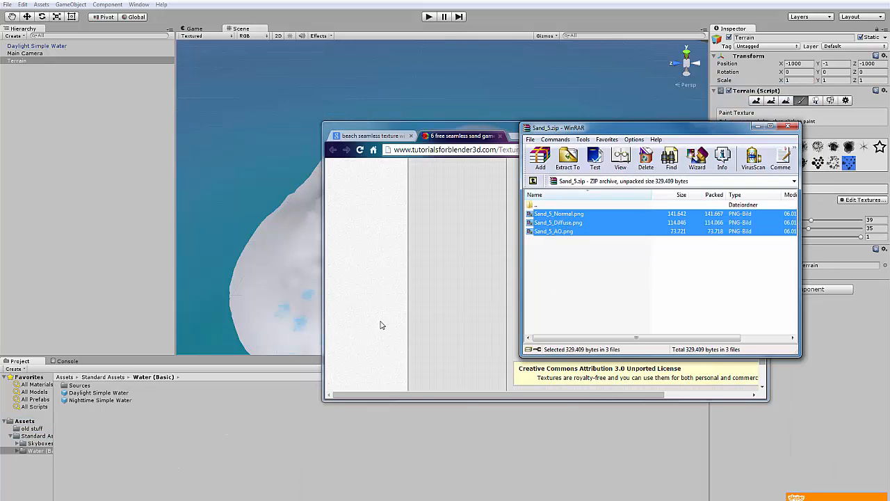
right_click(132, 429)
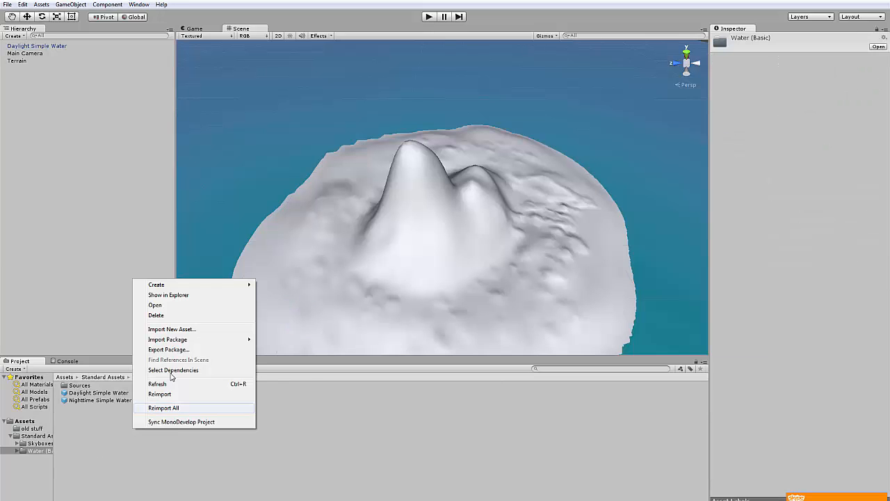
left_click(173, 295)
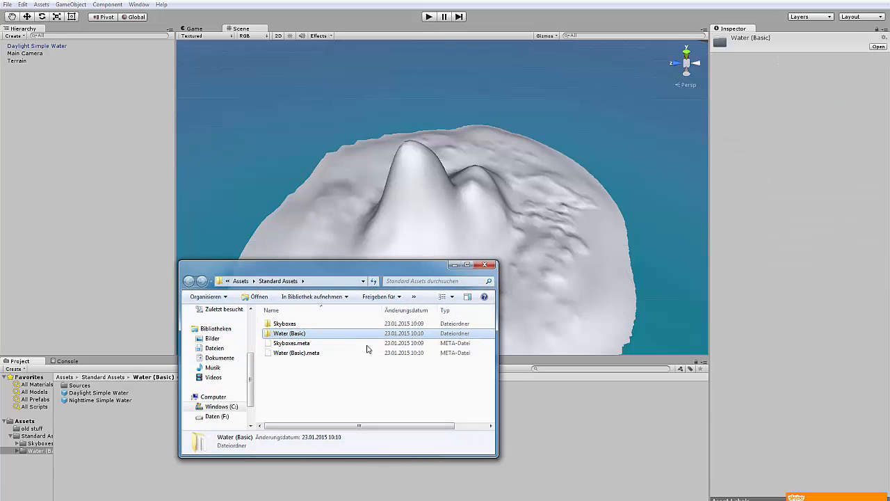
left_click(246, 281)
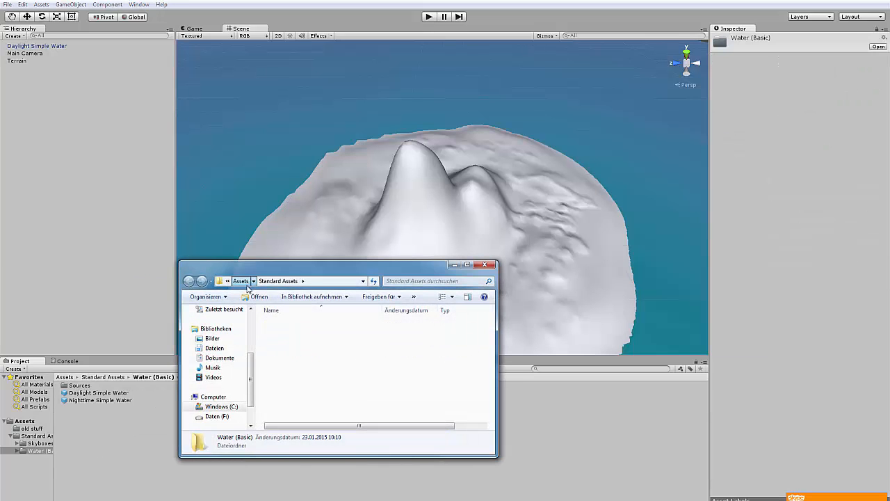
right_click(285, 414)
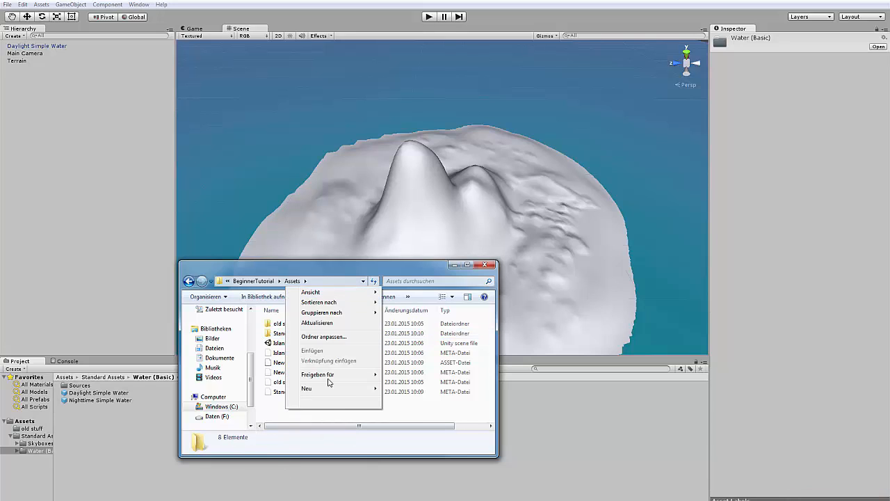
mouse_move(334, 388)
left_click(394, 390)
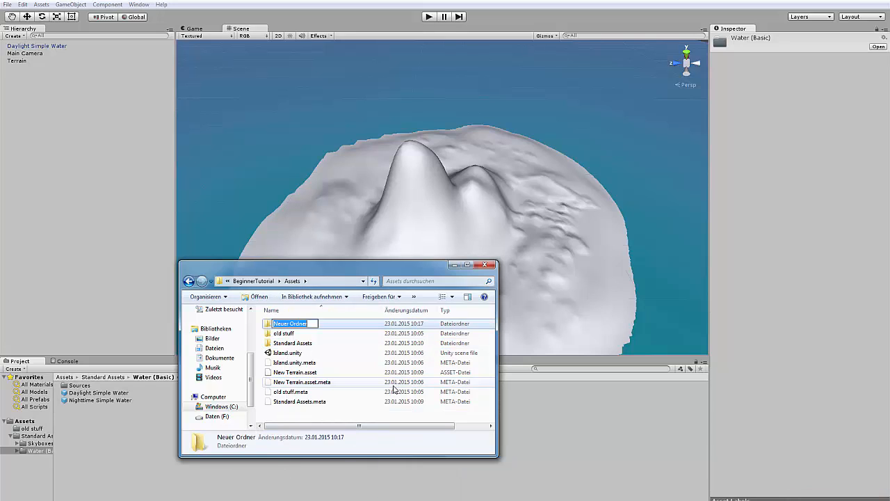
type("Textures")
key("Return")
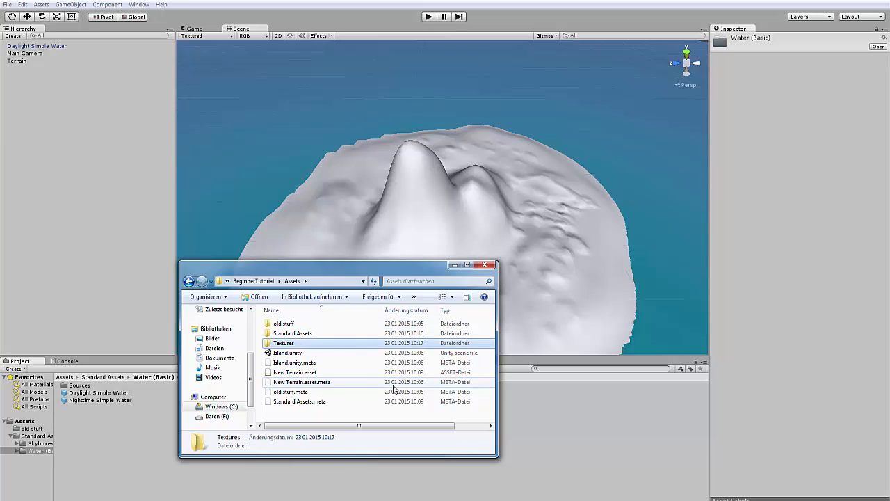
Extract the three selected Sand_5 images from the archive into the Textures folder and return to Unity.
key("alt+Tab")
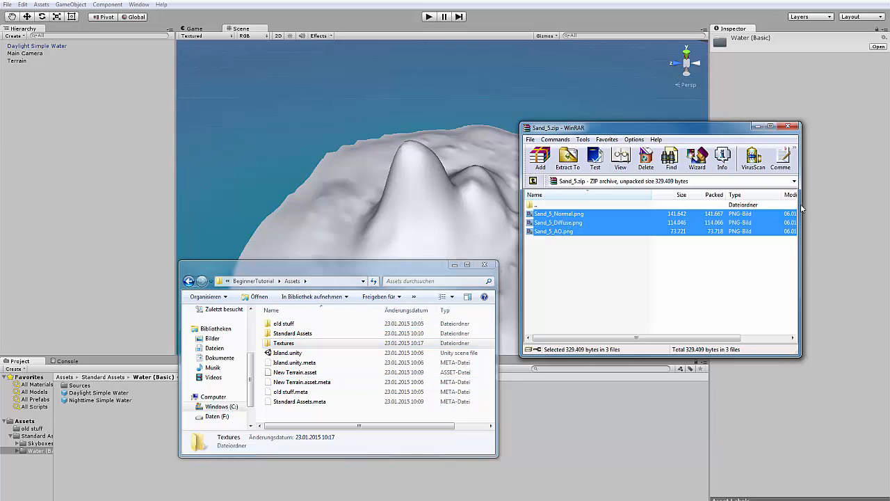
left_click_drag(576, 224, 296, 344)
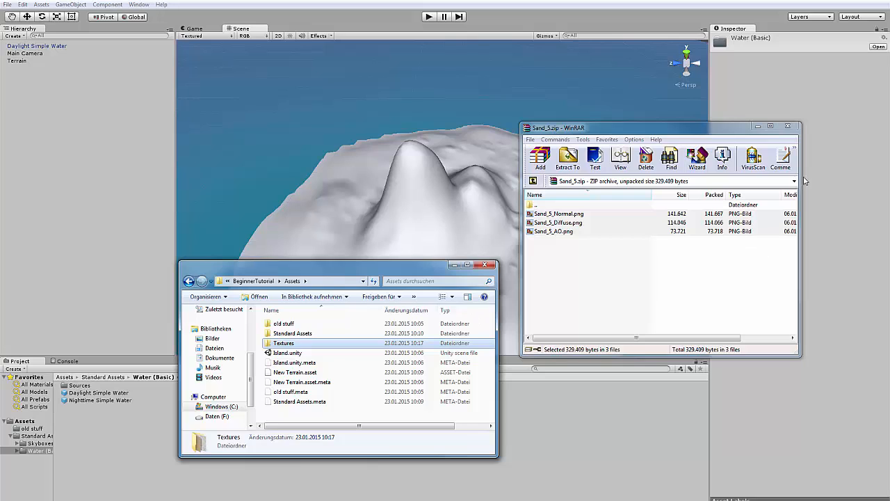
left_click(793, 131)
left_click(313, 348)
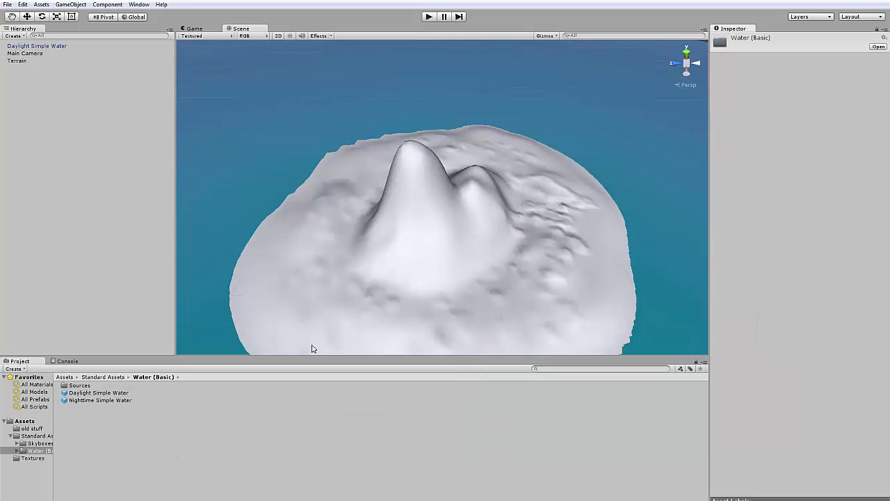
Create a new material named Sand in the project's Textures folder.
left_click(31, 458)
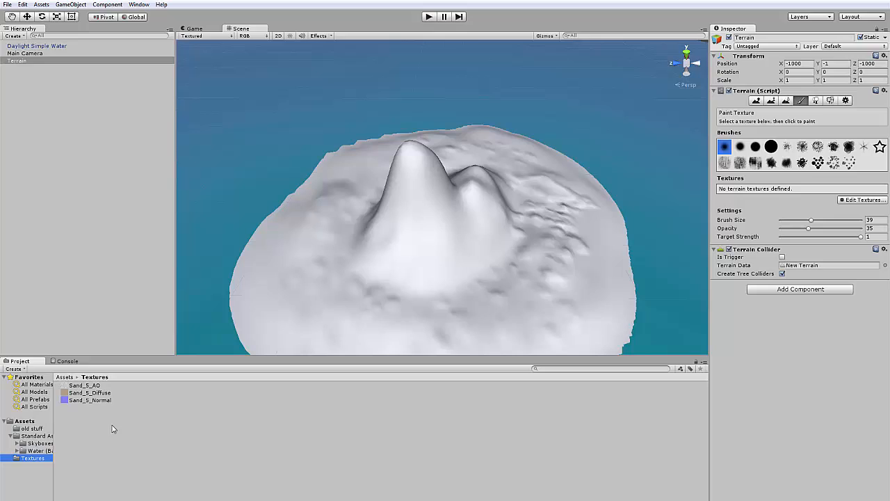
left_click(84, 386)
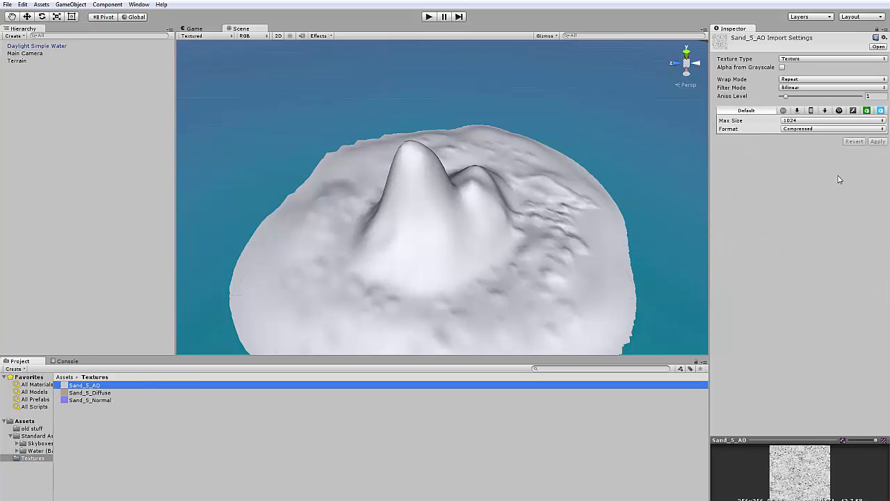
right_click(70, 434)
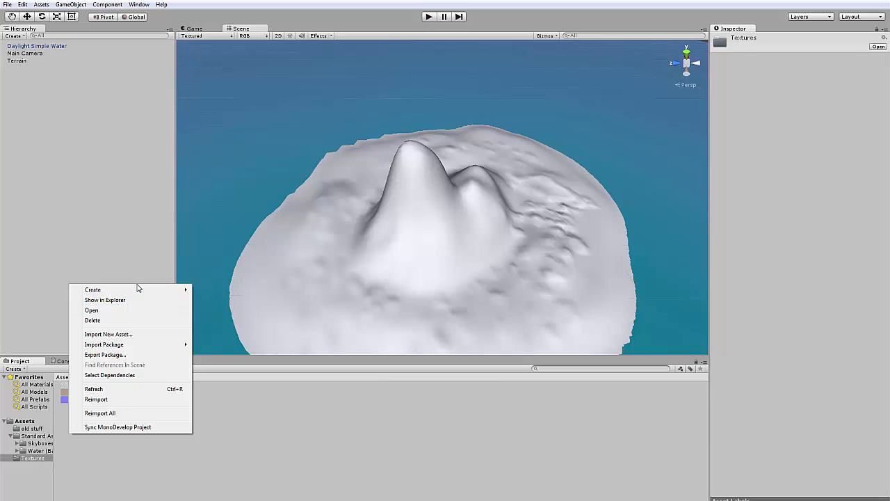
mouse_move(139, 294)
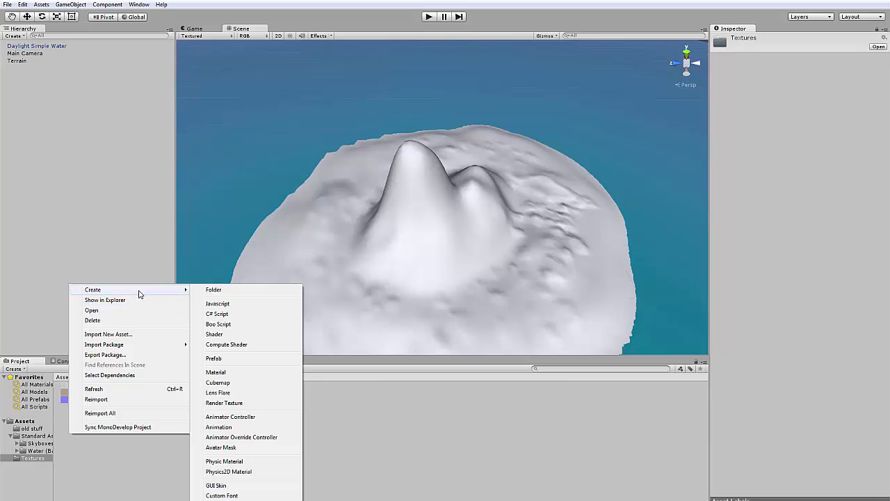
left_click(239, 375)
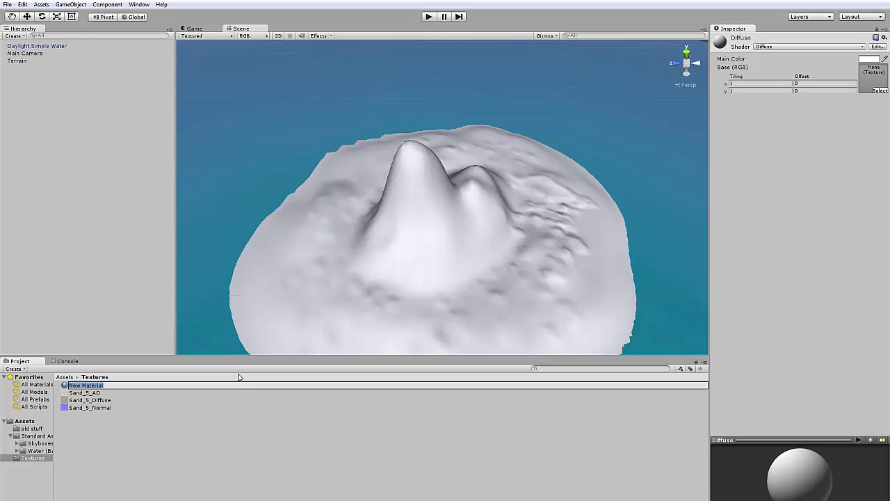
type("Sand")
key("Return")
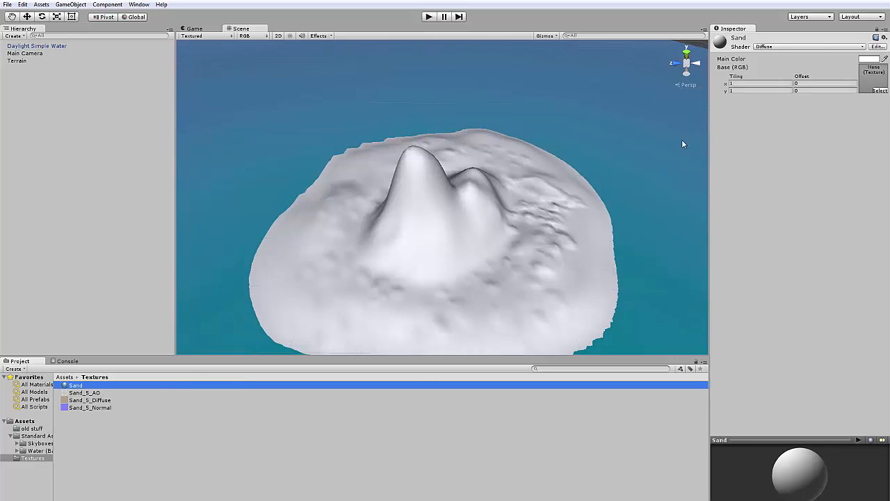
Set the Sand material's shader to Bumped Diffuse and assign Sand_5_Diffuse as its base texture.
left_click(803, 46)
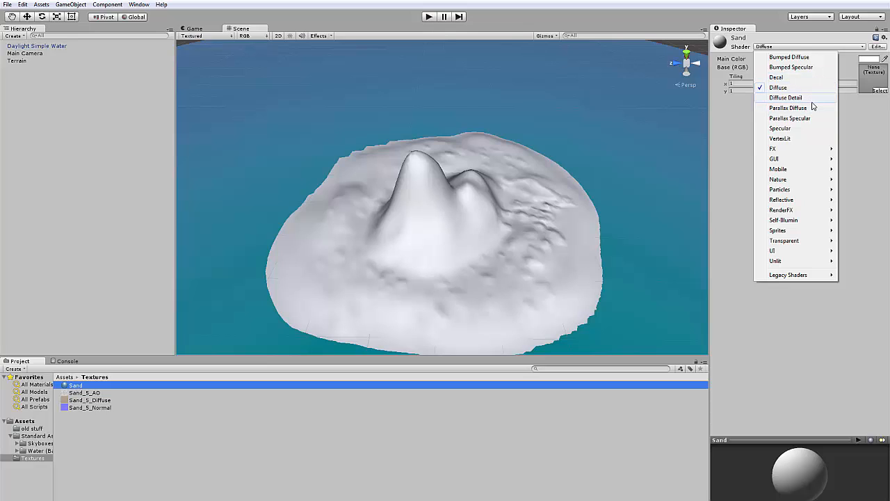
left_click(818, 60)
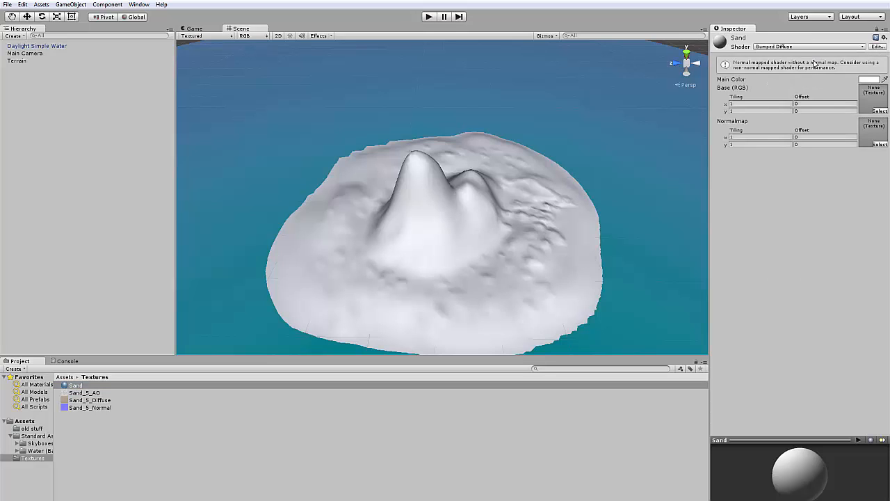
left_click(880, 110)
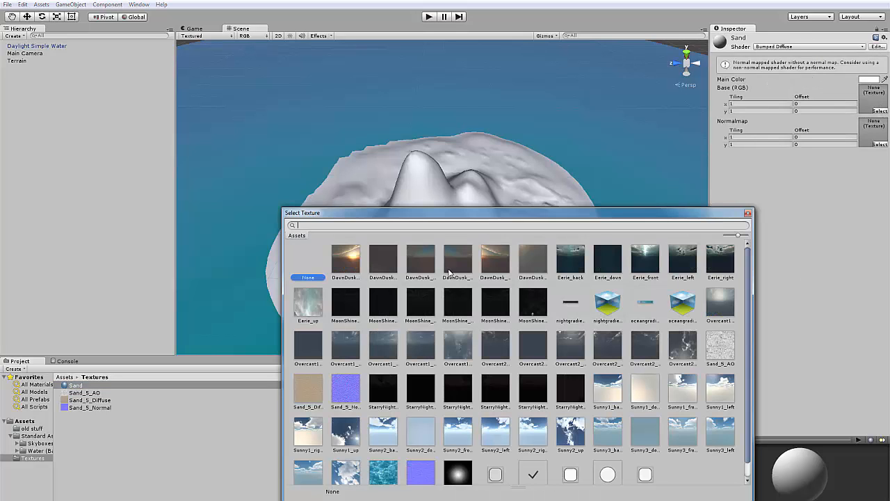
double_click(310, 394)
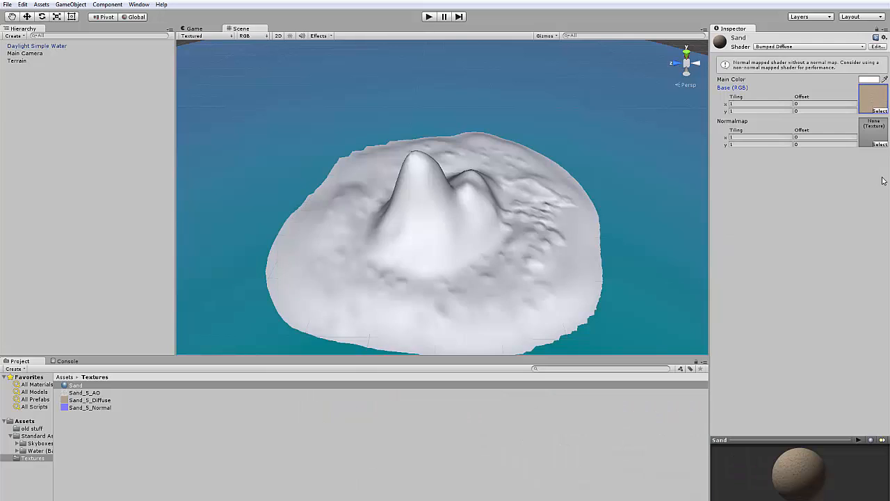
Assign Sand_5_Normal as the Sand material's normal map and fix the texture so it is marked as a normal map.
left_click(880, 144)
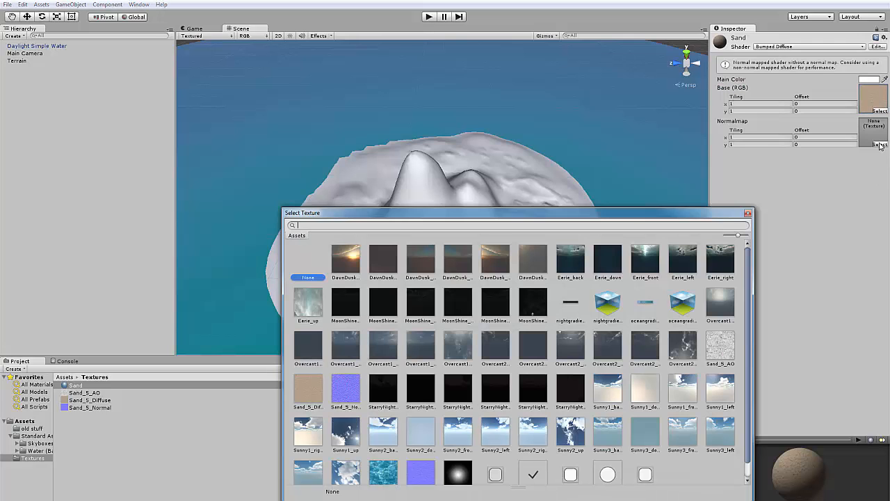
double_click(352, 394)
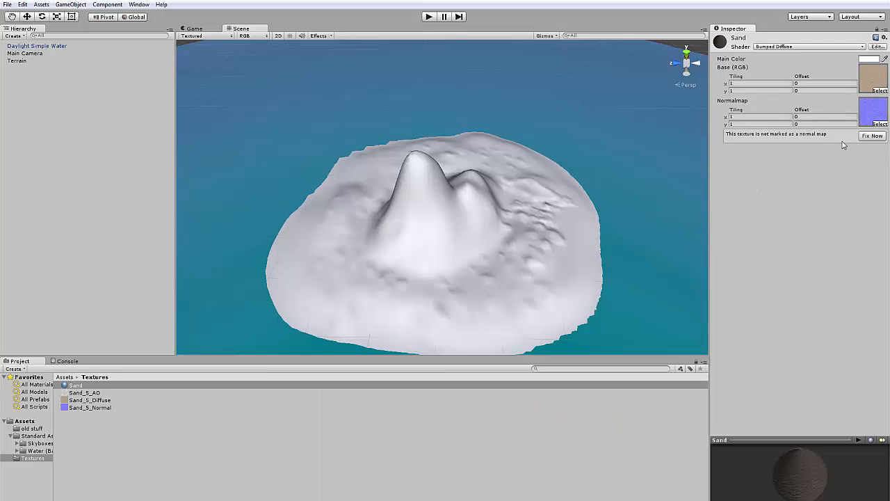
left_click(867, 137)
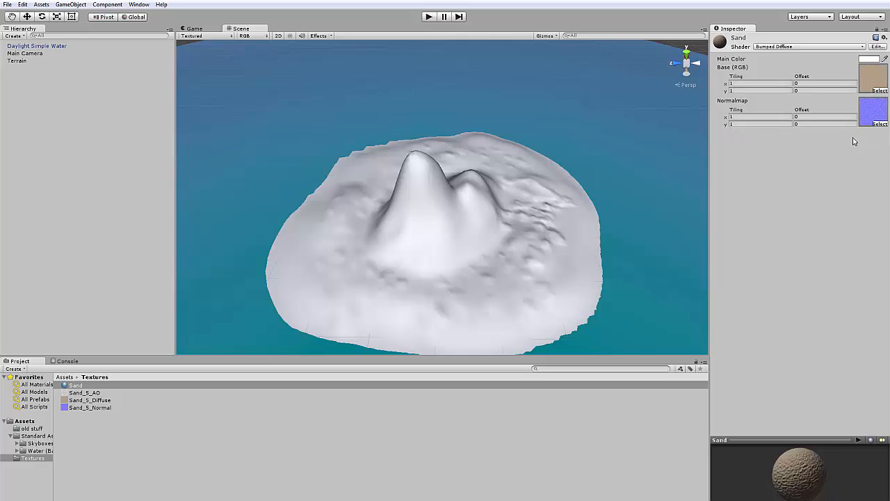
Start adding a new texture to the terrain and assign Sand_5_Diffuse as its texture.
left_click(32, 46)
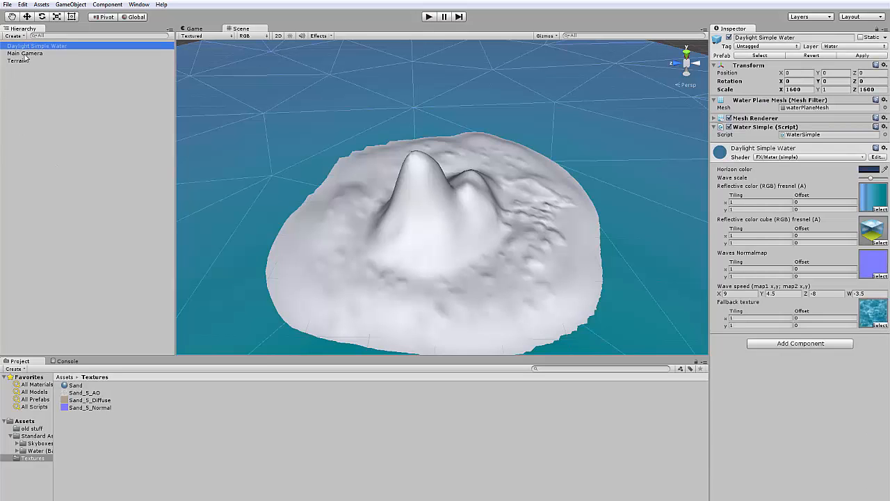
left_click(25, 53)
left_click(17, 61)
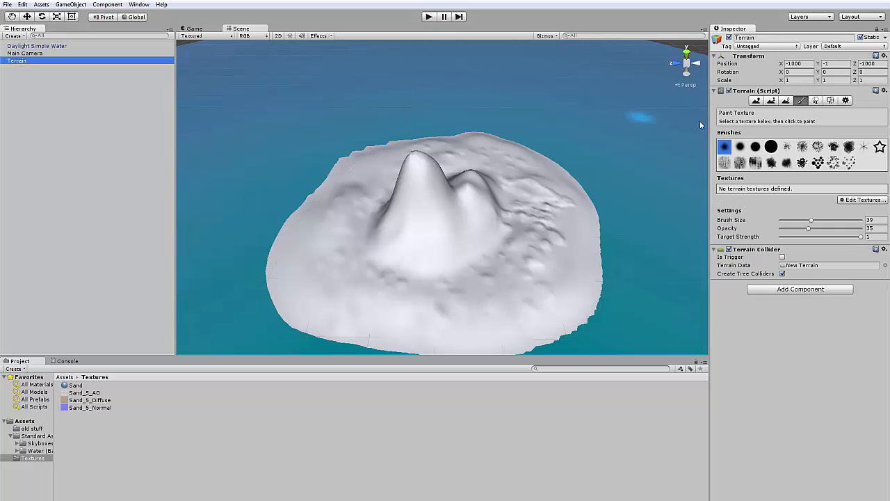
left_click(863, 200)
left_click(864, 203)
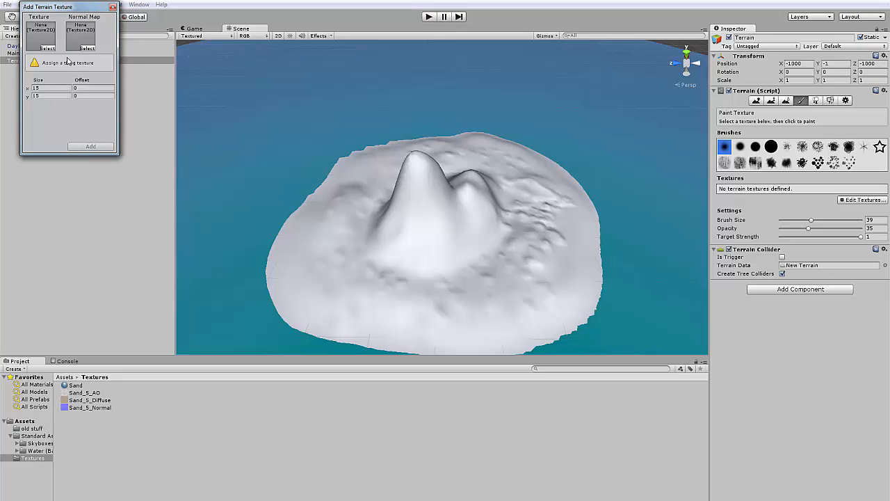
left_click(47, 48)
scroll(485, 361, "down", 1)
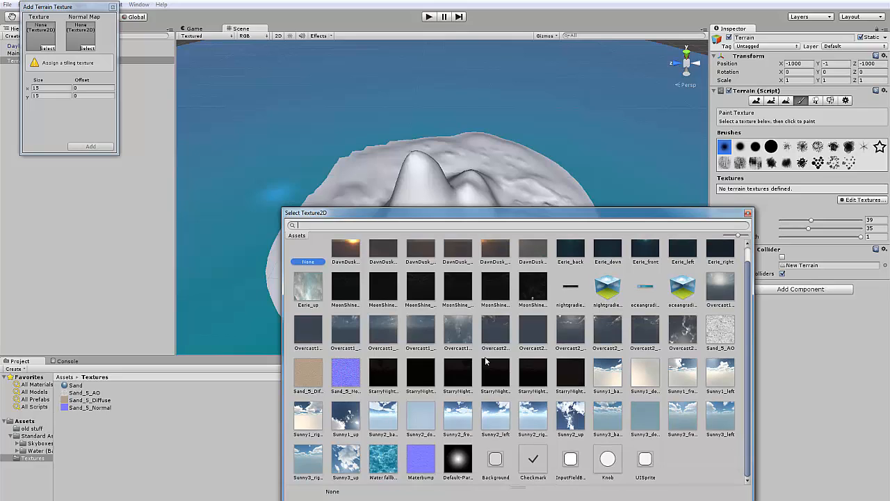
scroll(310, 382, "up", 1)
double_click(308, 390)
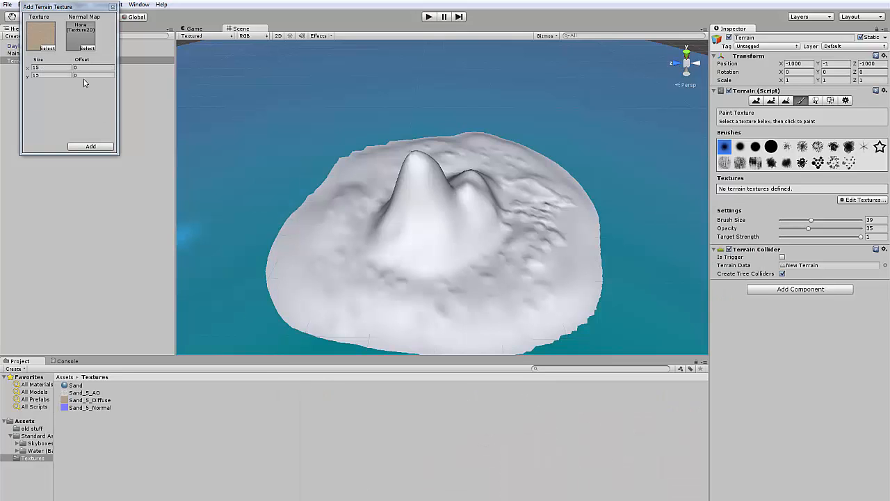
Assign Sand_5_Normal as the new terrain texture's normal map and add the texture to the terrain.
left_click(87, 48)
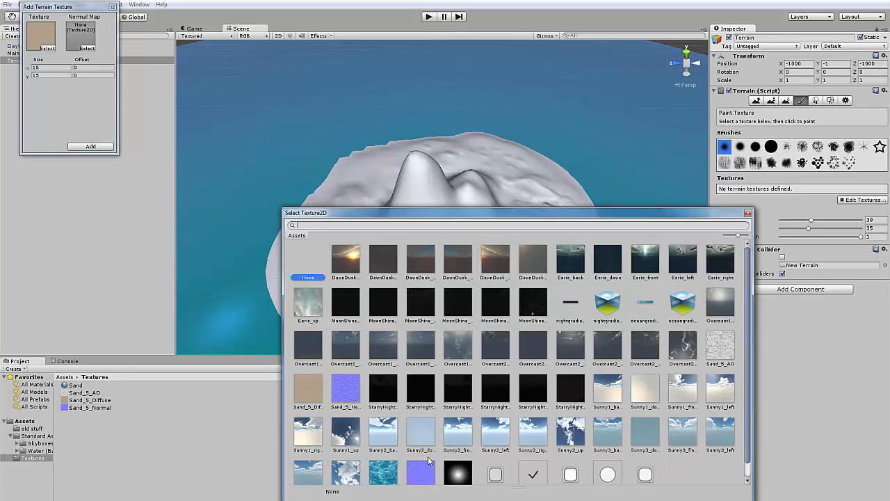
double_click(341, 390)
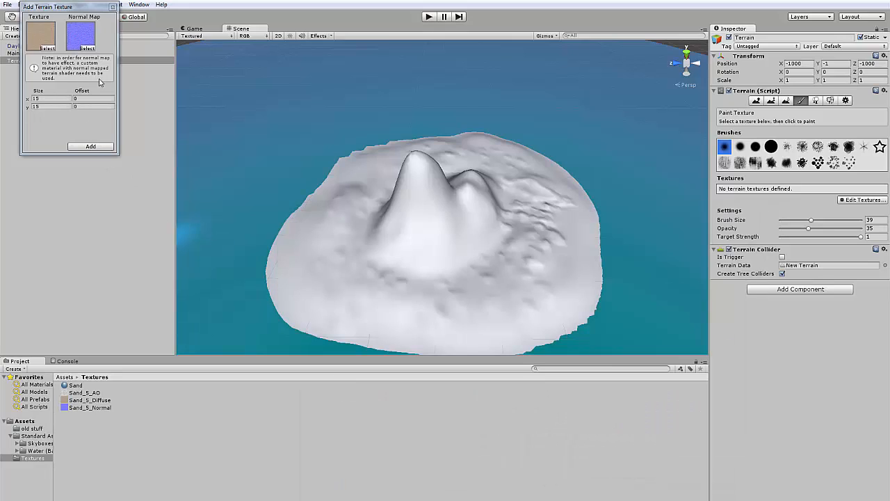
left_click(90, 147)
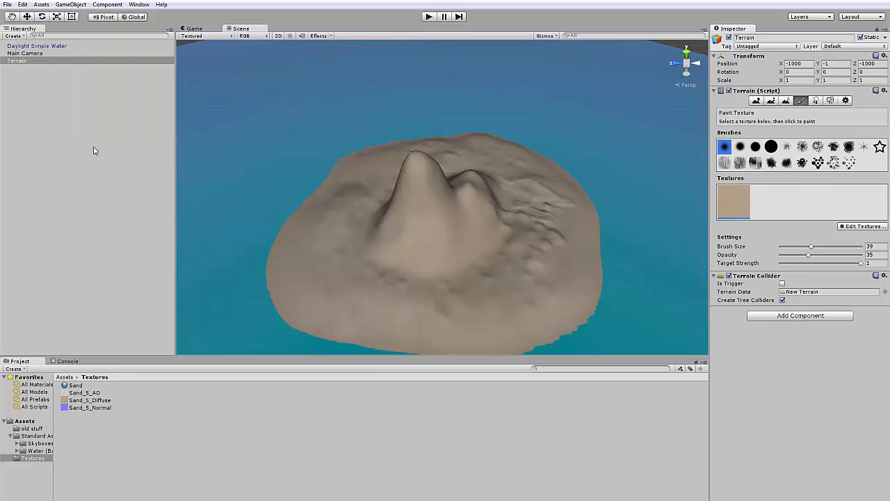
Examine the sand texture up close on the mountain and check how the scene looks in the Game view.
scroll(546, 256, "up", 5)
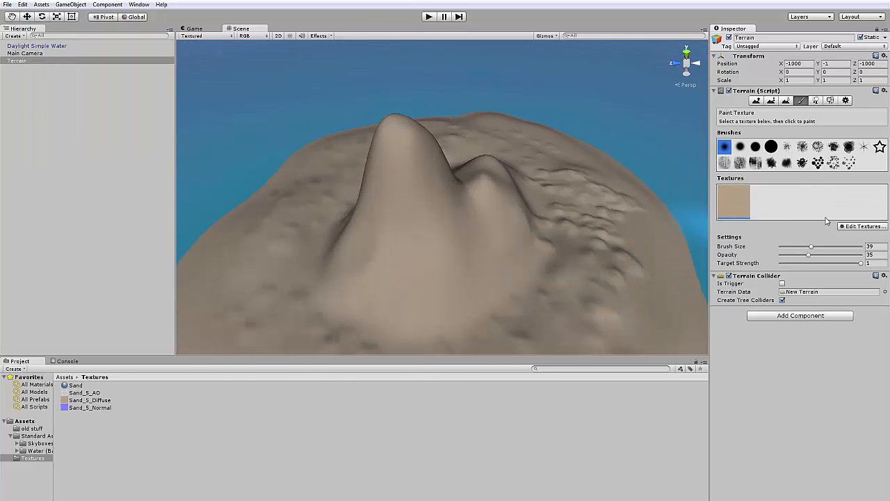
left_click(846, 227)
left_click(777, 225)
scroll(563, 318, "down", 3)
scroll(562, 319, "up", 4)
scroll(533, 312, "up", 5)
scroll(533, 313, "down", 5)
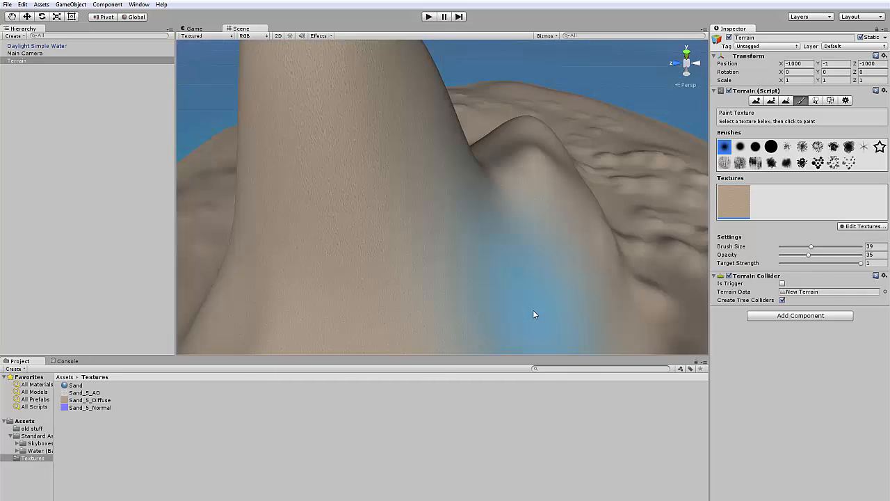
left_click(194, 29)
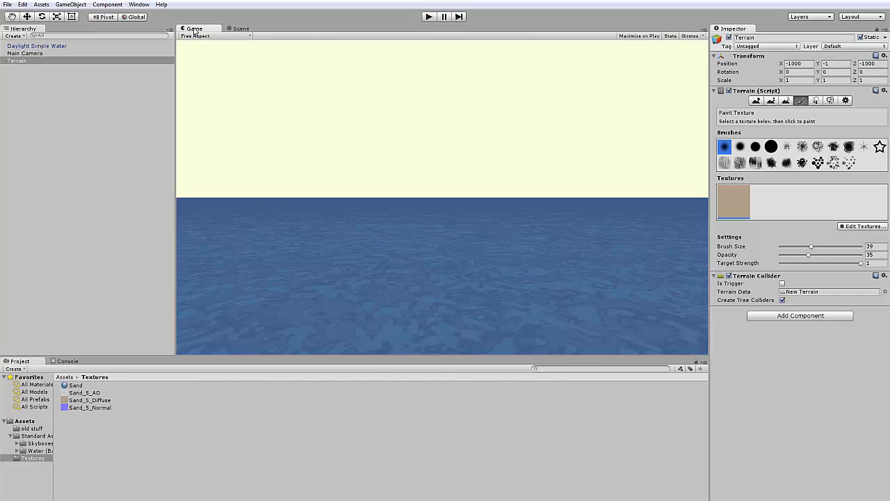
left_click(237, 29)
Locate the Main Camera in the scene and inspect the sand-covered island around the mountain.
left_click(63, 61)
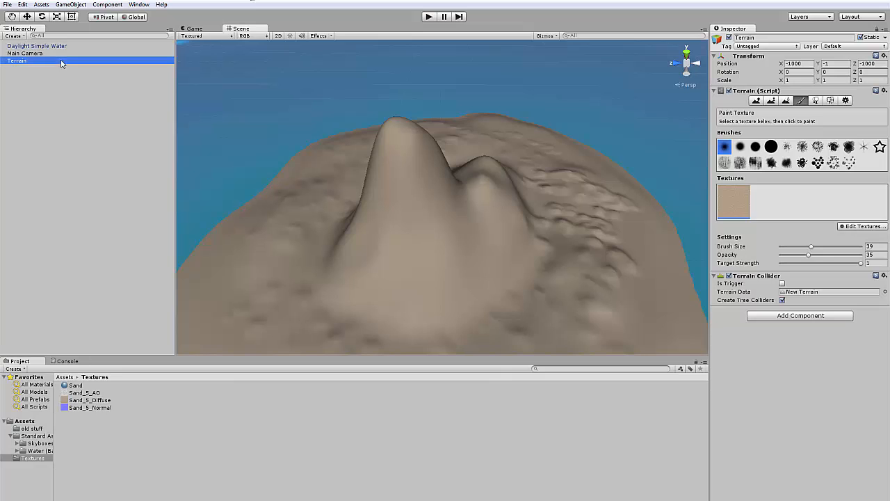
left_click(61, 53)
key("f")
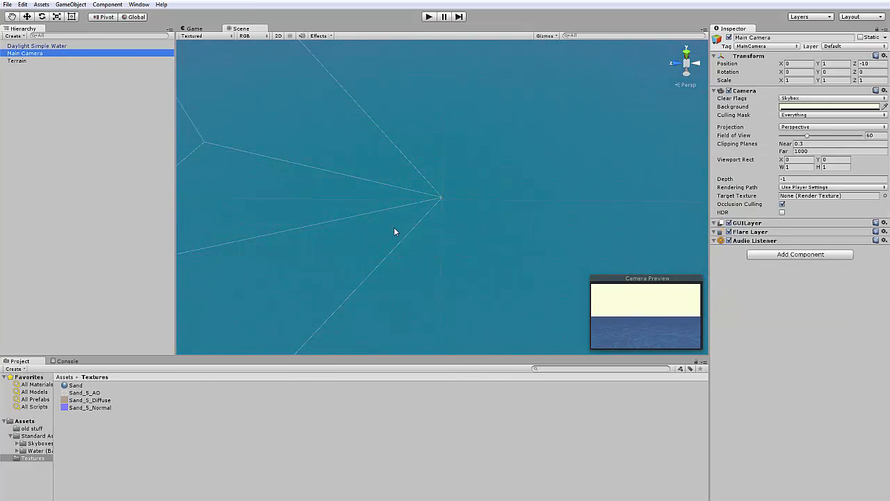
scroll(394, 227, "down", 7)
middle_click_drag(450, 257, 451, 194)
scroll(450, 222, "up", 3)
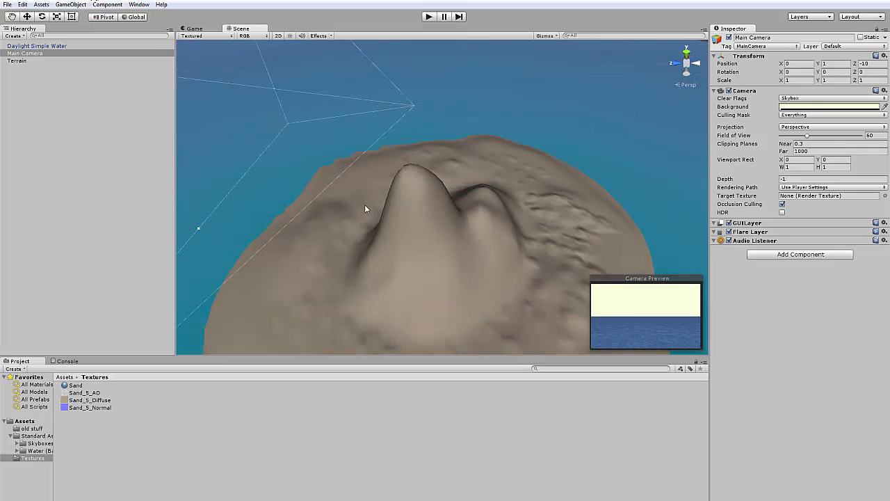
scroll(437, 235, "up", 3)
middle_click_drag(453, 243, 477, 195)
left_click_drag(485, 197, 520, 171, "alt")
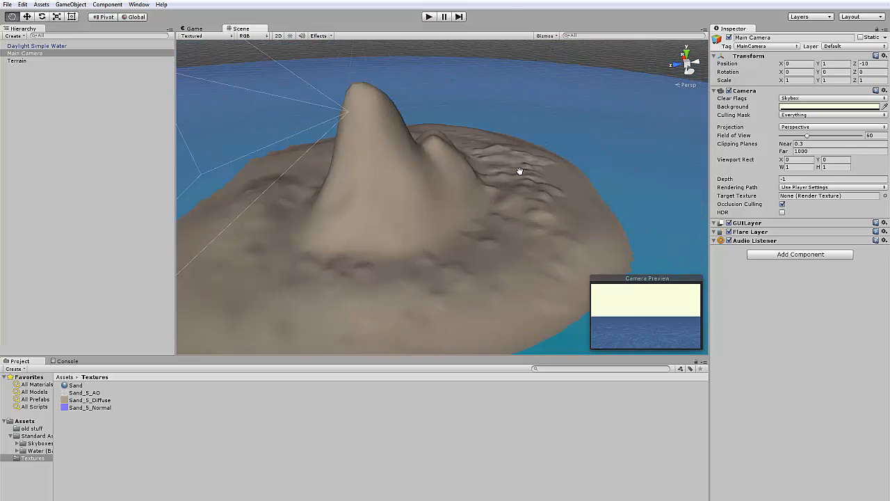
scroll(520, 170, "up", 5)
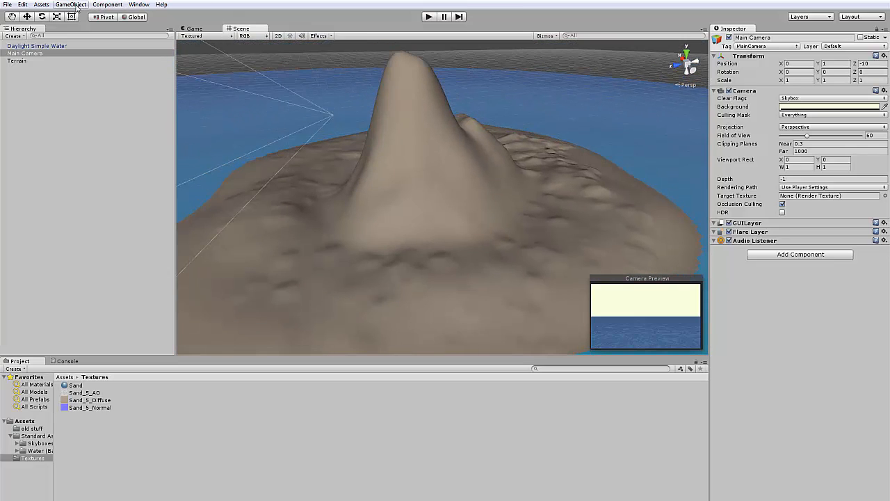
left_click(76, 6)
left_click(367, 451)
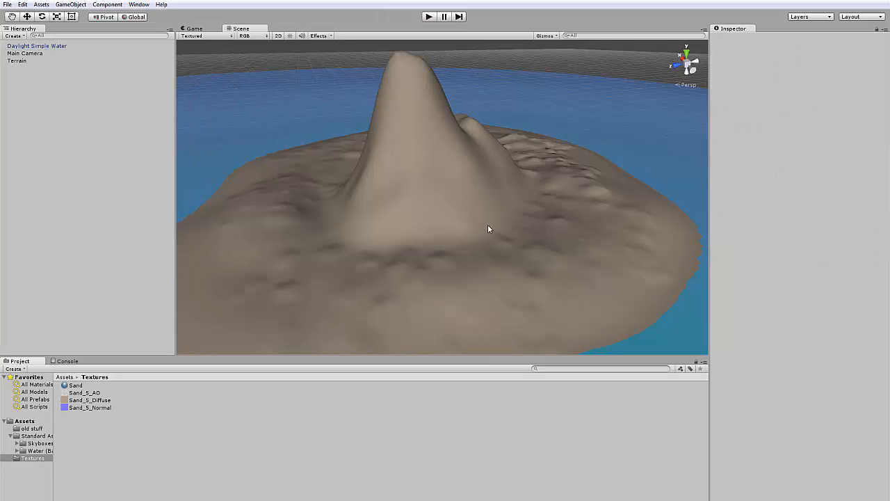
Try to place the Main Camera on the island with Move To View, and align the Scene view to the camera.
scroll(488, 229, "down", 4)
scroll(488, 228, "up", 2)
mouse_move(421, 198)
left_mouse_down("alt")
mouse_move(437, 193)
mouse_move(428, 198)
left_mouse_up("alt")
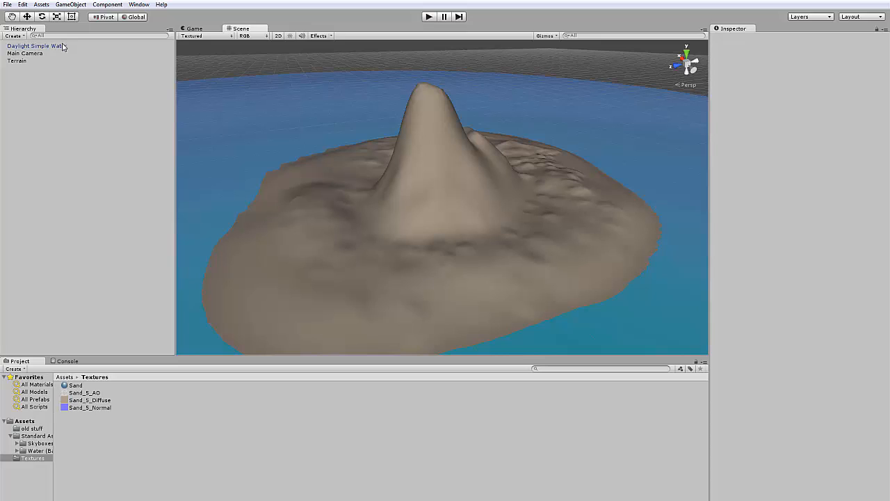
left_click(21, 55)
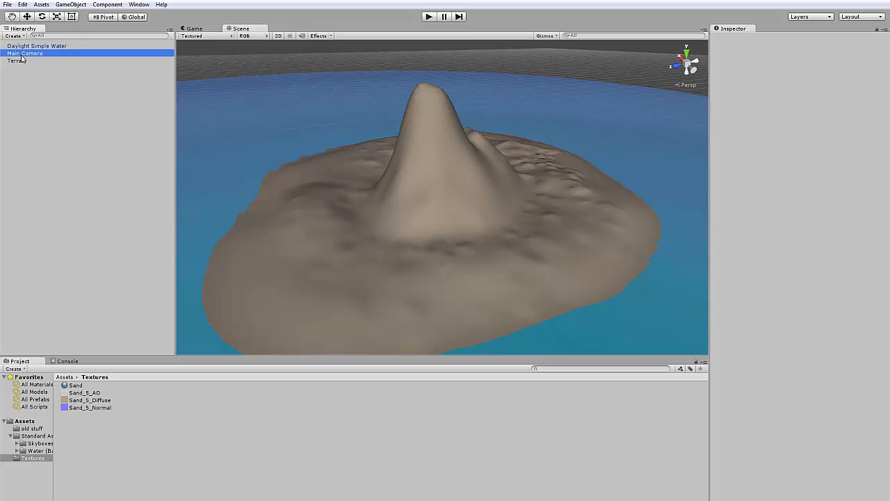
left_click(94, 5)
mouse_move(62, 8)
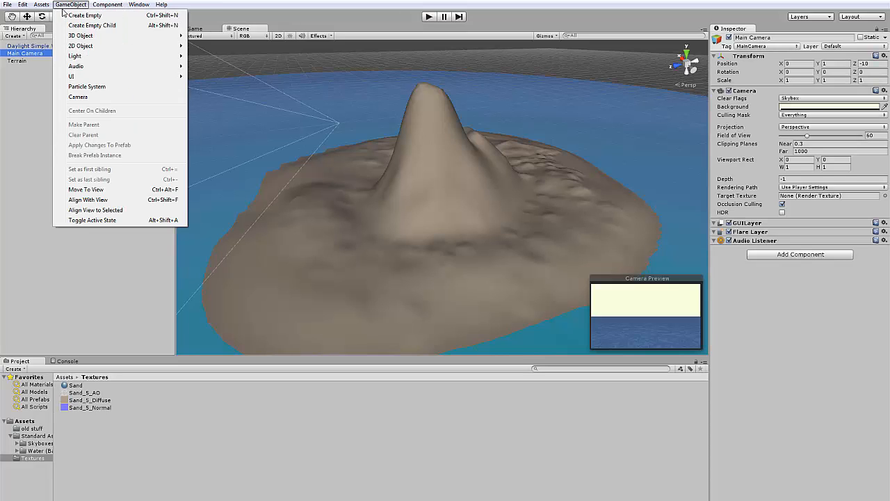
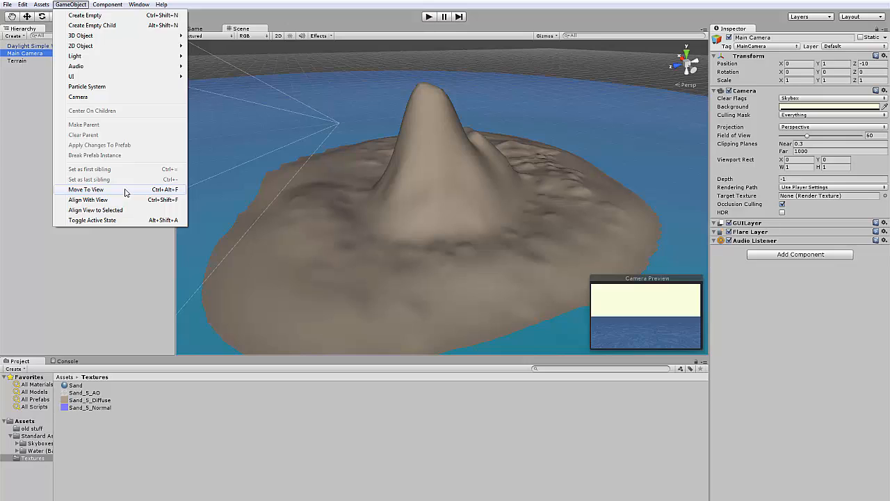
left_click(126, 192)
left_click(71, 4)
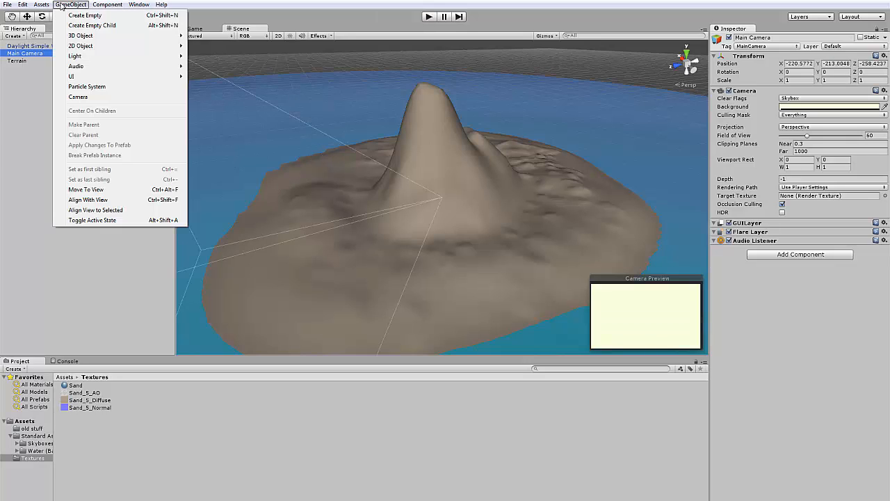
left_click(102, 211)
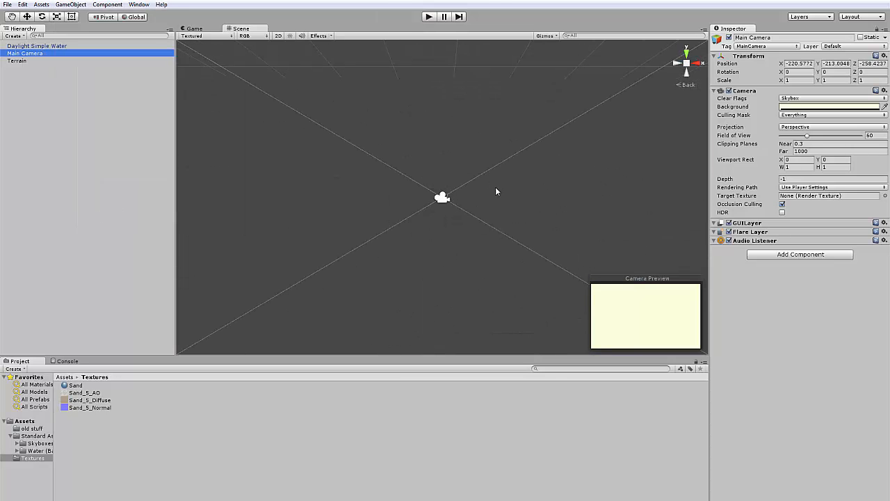
Frame the whole island from a raised angle in the Scene view and align the Main Camera with that view.
scroll(494, 193, "down", 5)
scroll(337, 121, "up", 2)
middle_click_drag(362, 124, 426, 254)
scroll(426, 248, "up", 2)
scroll(426, 249, "up", 1)
middle_click_drag(489, 268, 471, 142)
scroll(470, 223, "up", 5)
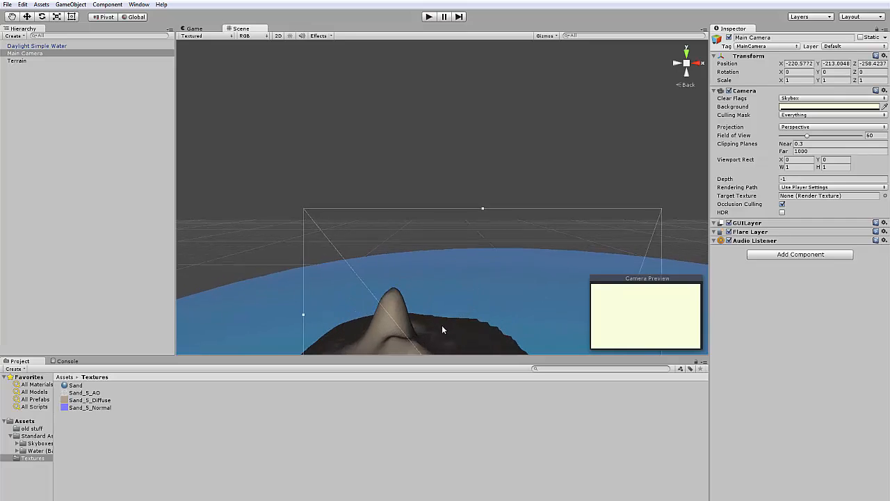
middle_click_drag(443, 327, 484, 186)
scroll(471, 232, "up", 3)
left_click_drag(471, 234, 531, 318, "alt")
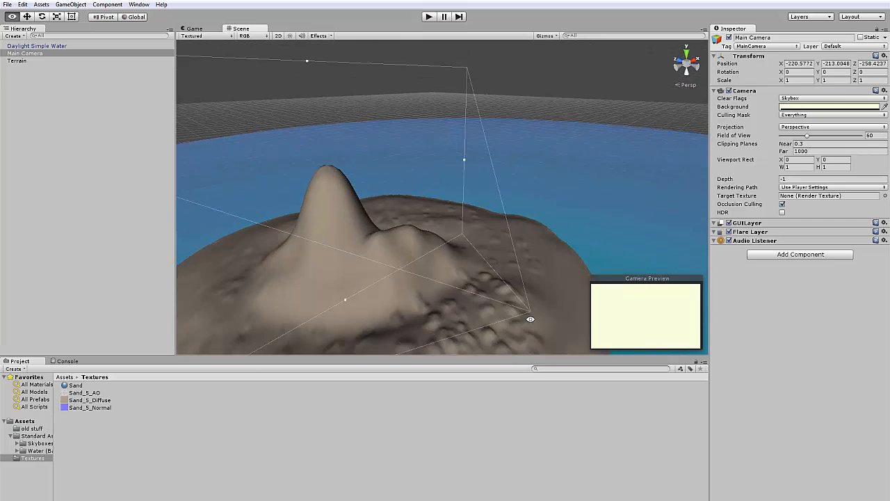
middle_click_drag(424, 267, 478, 191)
left_click(71, 4)
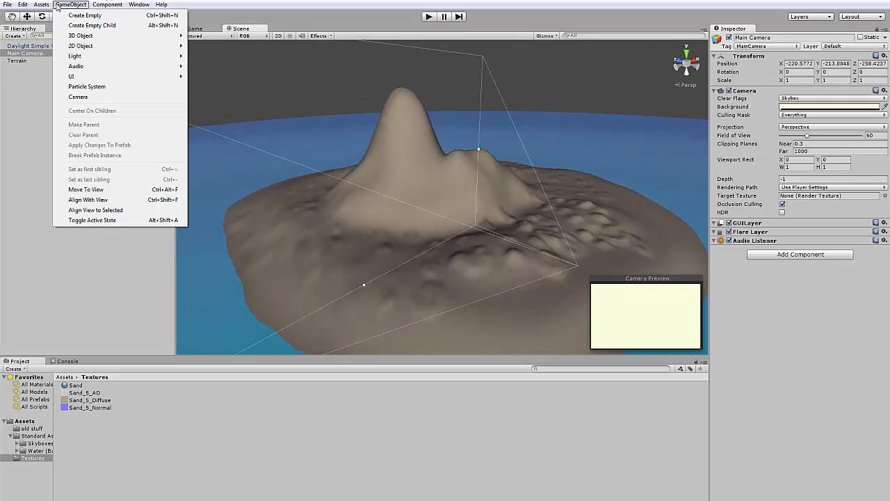
left_click(103, 200)
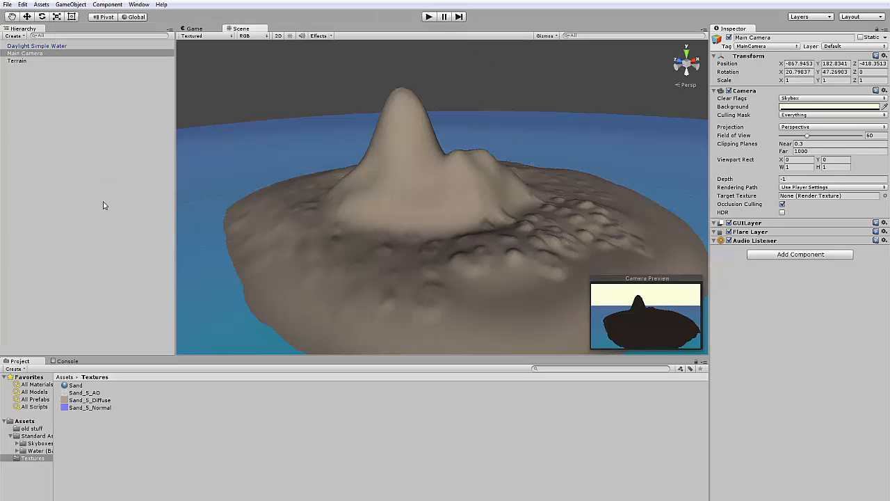
left_click(41, 4)
mouse_move(58, 7)
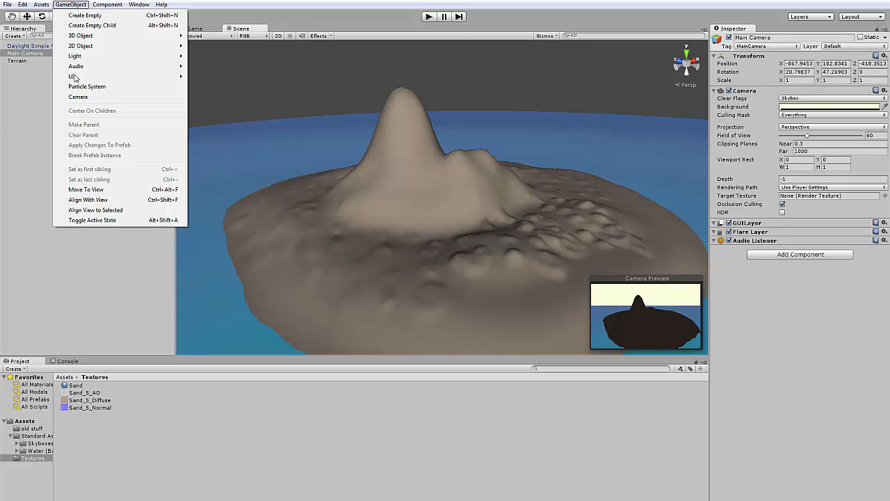
left_click(115, 203)
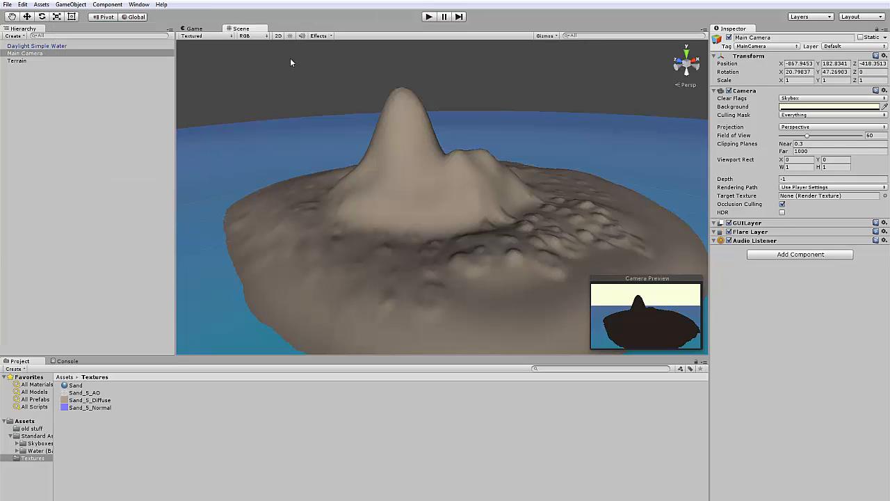
Compare the island in the Game and Scene views, checking the terrain and water objects.
left_click(192, 29)
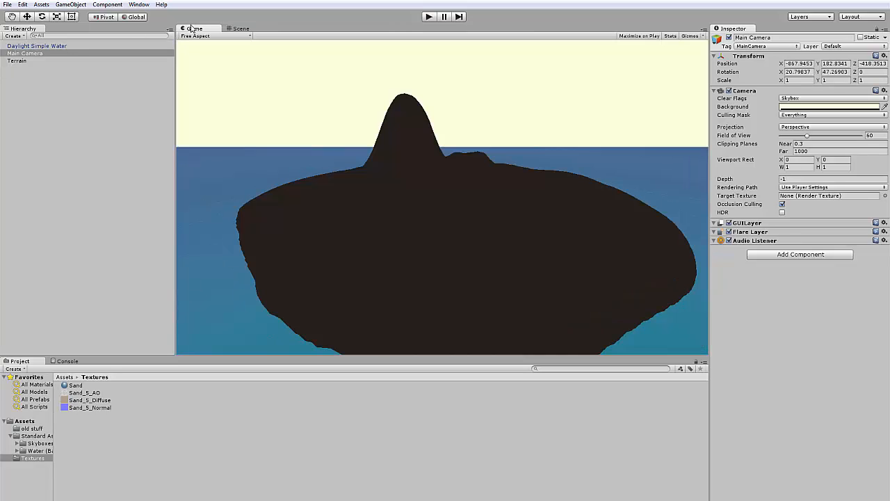
left_click(236, 29)
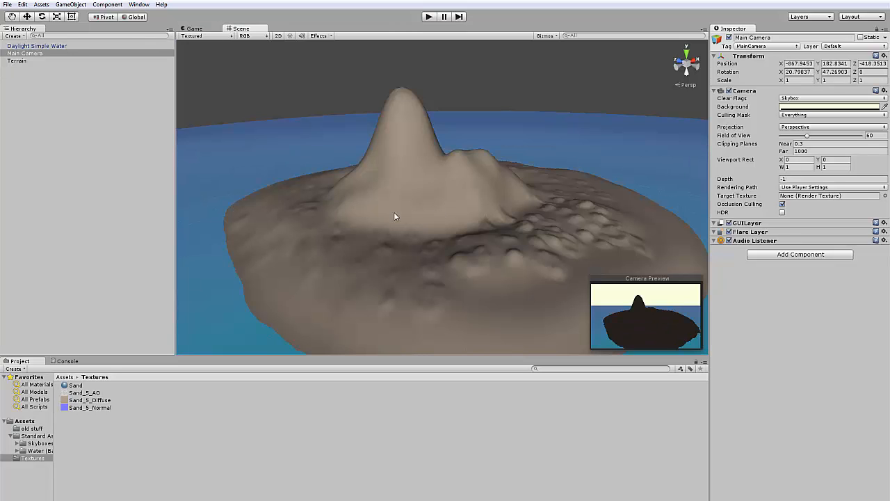
left_click(18, 61)
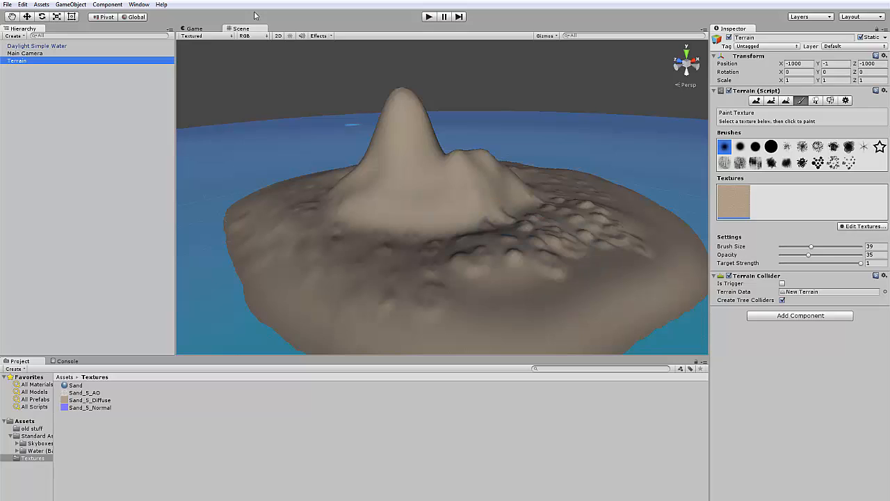
left_click(198, 29)
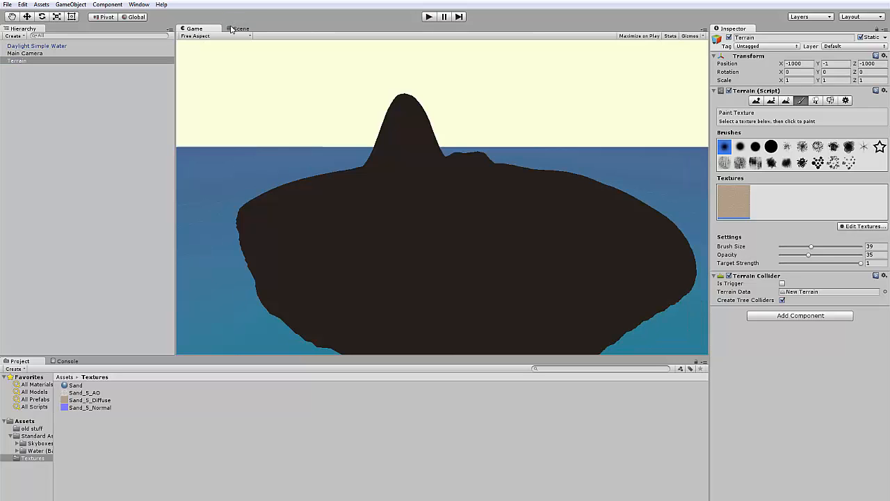
left_click(233, 28)
left_click(196, 30)
left_click(32, 46)
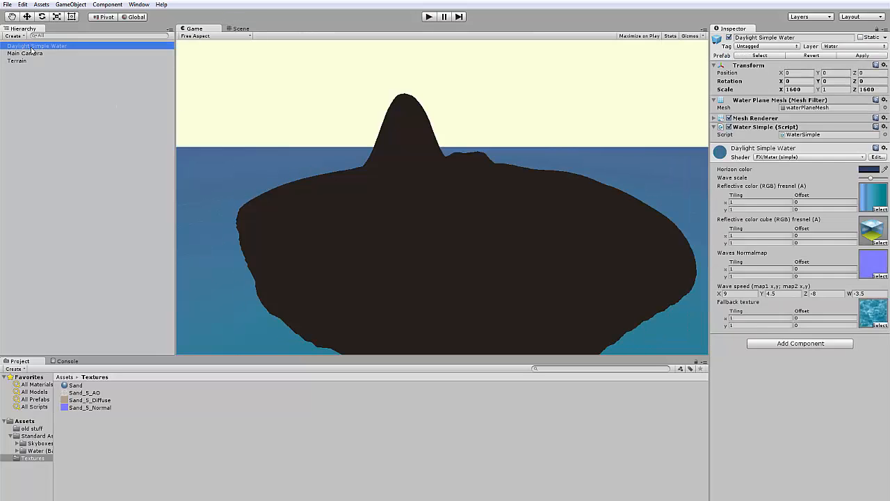
left_click(40, 118)
Add a directional light to the scene.
left_click(70, 4)
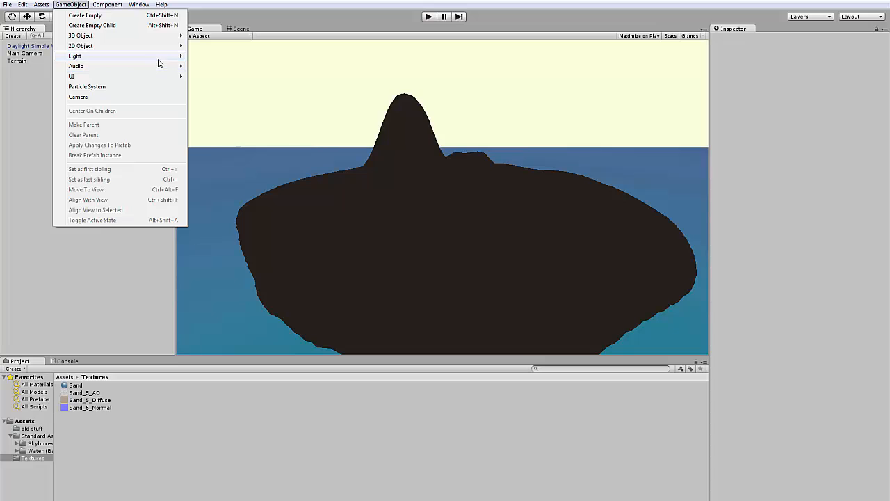
mouse_move(159, 58)
left_click(221, 56)
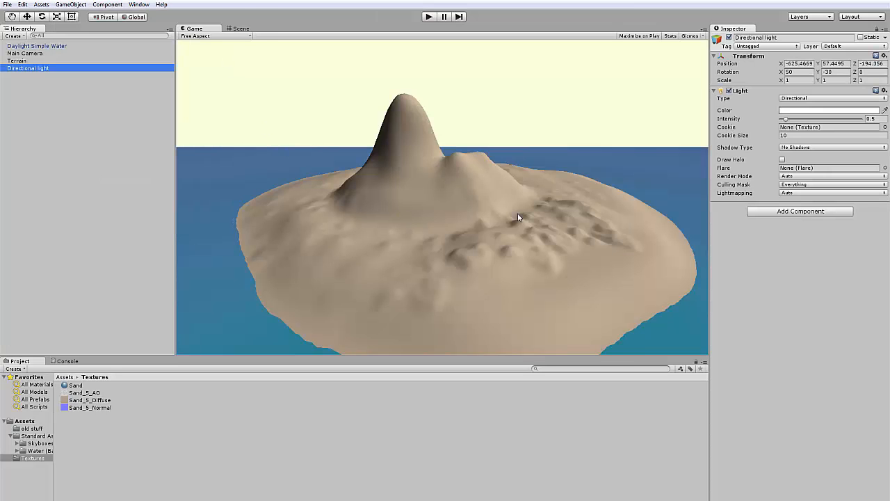
Rotate the directional light to about 50, -3, 36 degrees and check the island's lighting in the Game view.
left_click(240, 28)
left_click(41, 16)
mouse_move(448, 177)
left_mouse_down()
mouse_move(413, 183)
mouse_move(396, 211)
mouse_move(514, 194)
mouse_move(371, 133)
mouse_move(463, 193)
mouse_move(448, 183)
mouse_move(457, 201)
mouse_move(416, 165)
left_mouse_up()
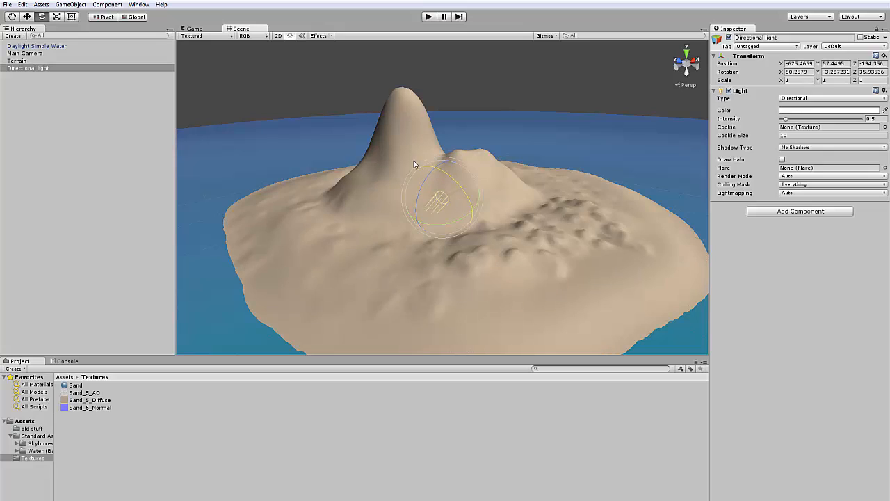
left_click(195, 30)
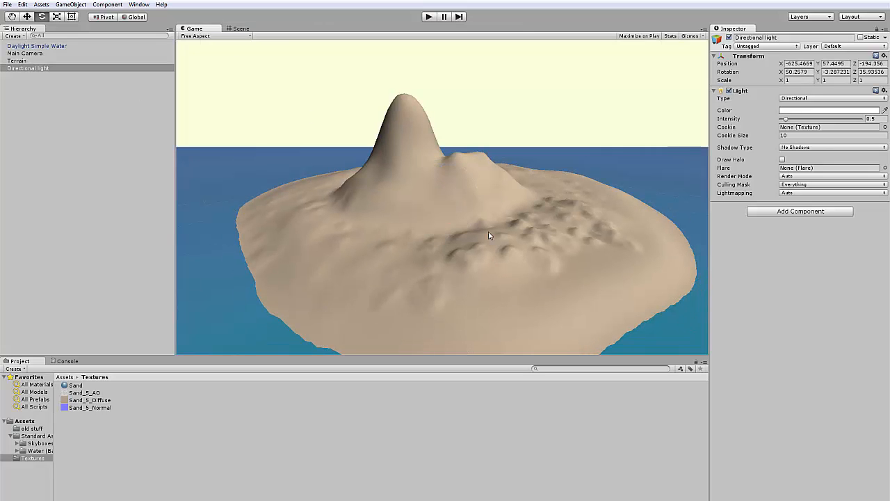
Tint the Directional light's color a pale warm yellow while viewing the island in the Scene view.
left_click(238, 28)
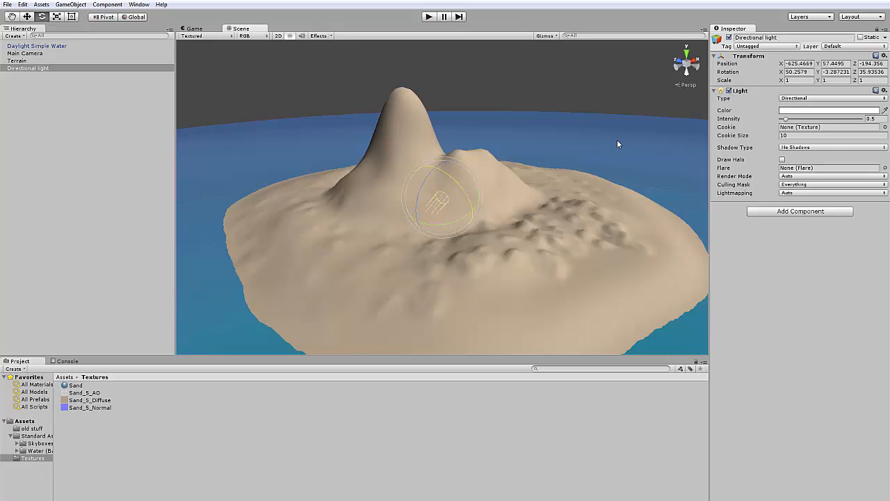
left_click(807, 111)
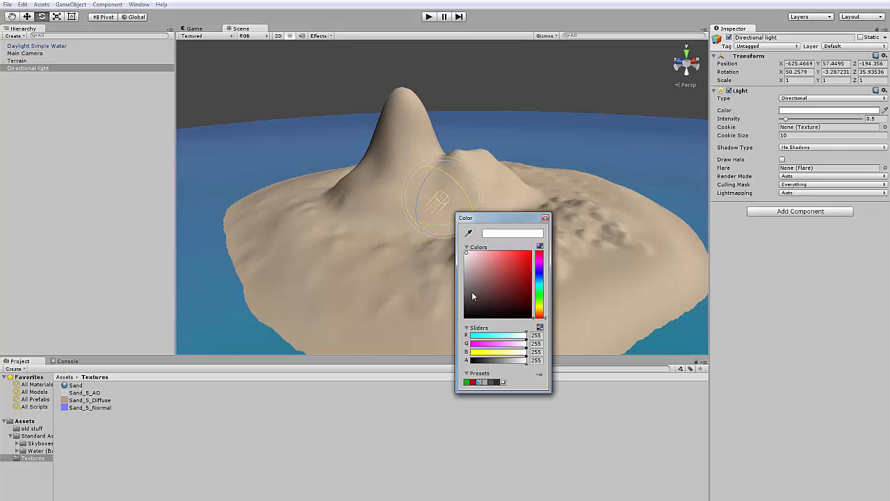
left_click_drag(539, 292, 540, 308)
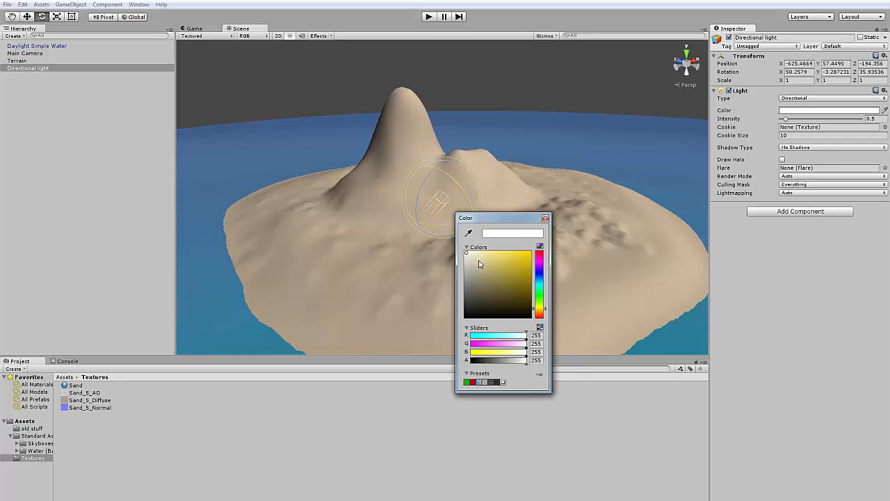
left_click(480, 254)
left_click_drag(482, 256, 476, 252)
left_click(545, 218)
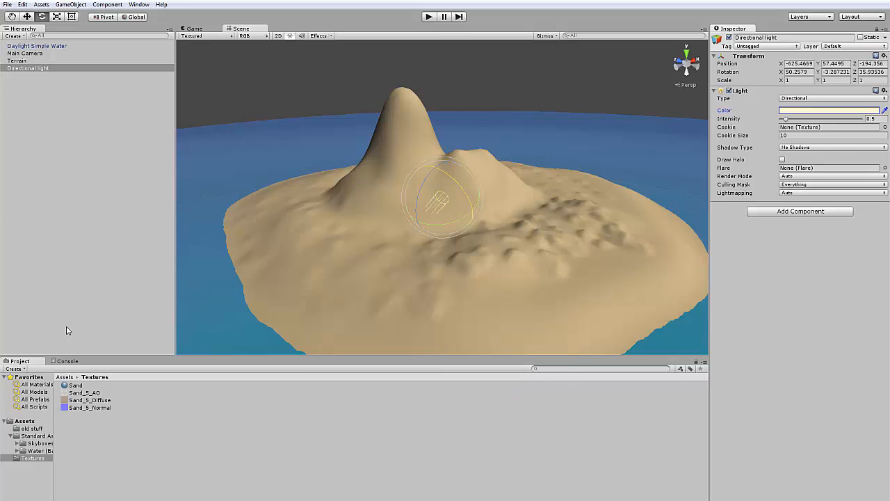
left_click(25, 61)
left_click(29, 54)
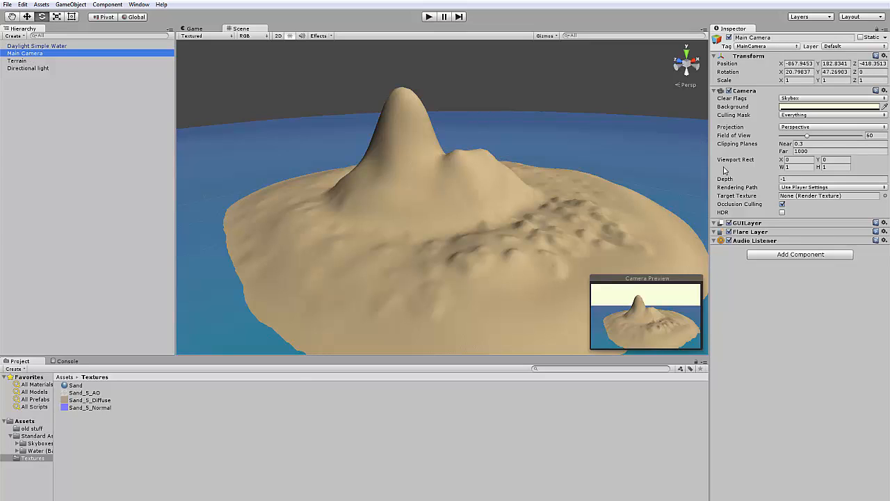
left_click(790, 255)
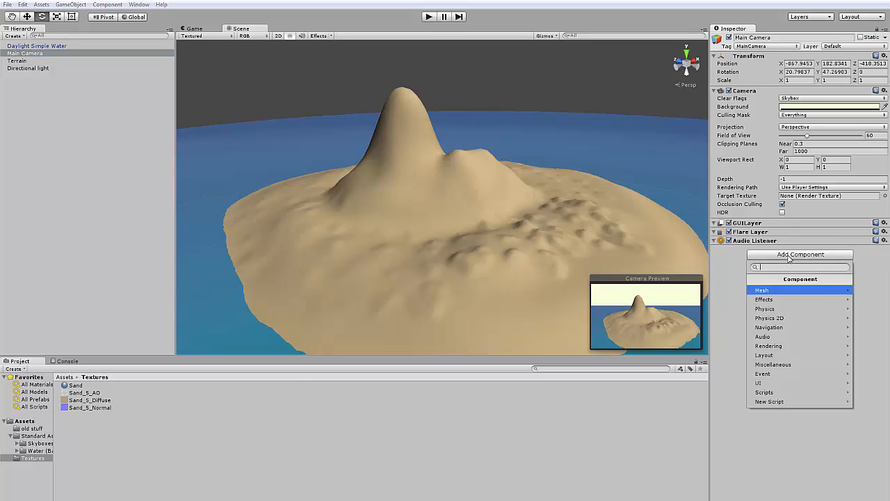
left_click(43, 445)
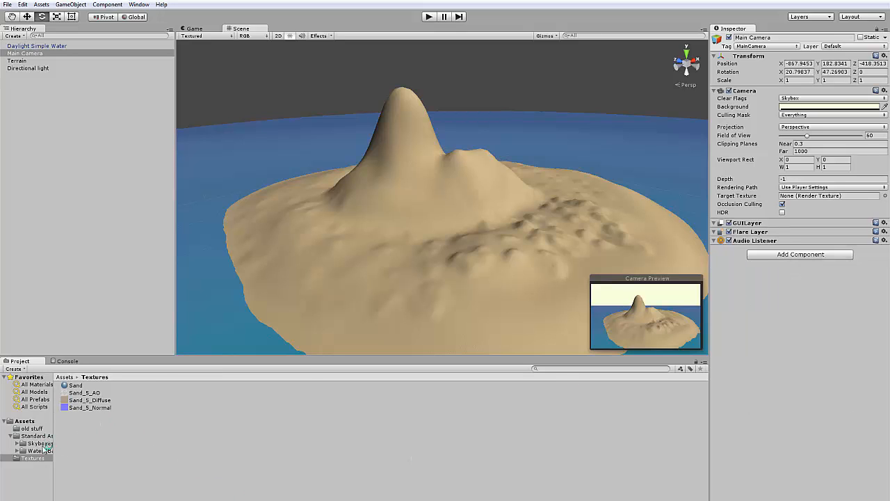
Browse the skybox materials in the Standard Assets Skyboxes folder, comparing the DawnDusk, Eerie and Sunny variants.
left_click(42, 443)
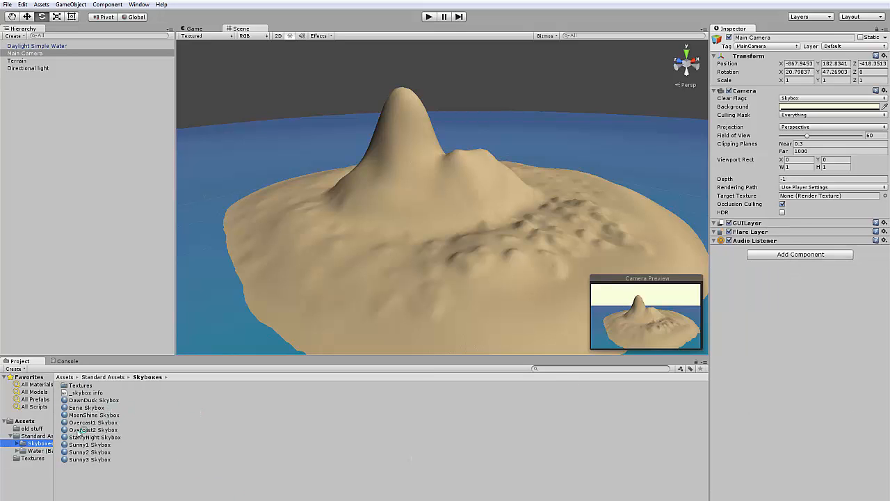
left_click(89, 446)
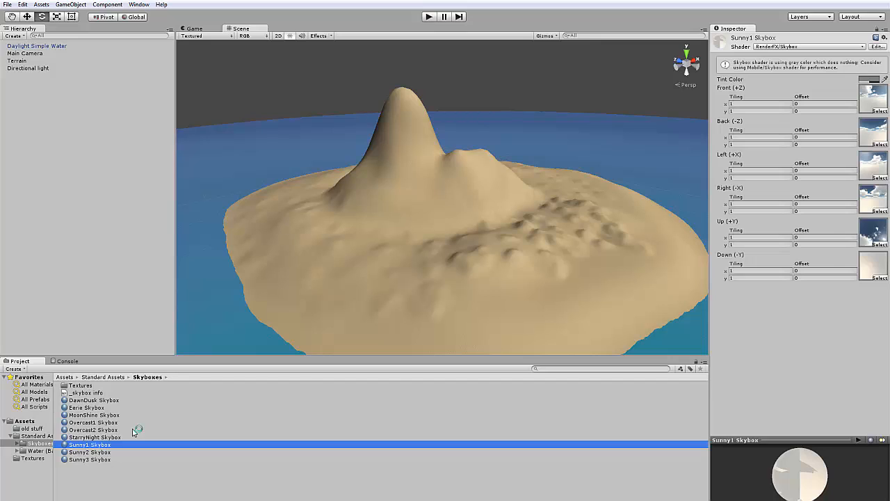
key("Up")
key("Up")
key("Up")
key("Up")
key("Up")
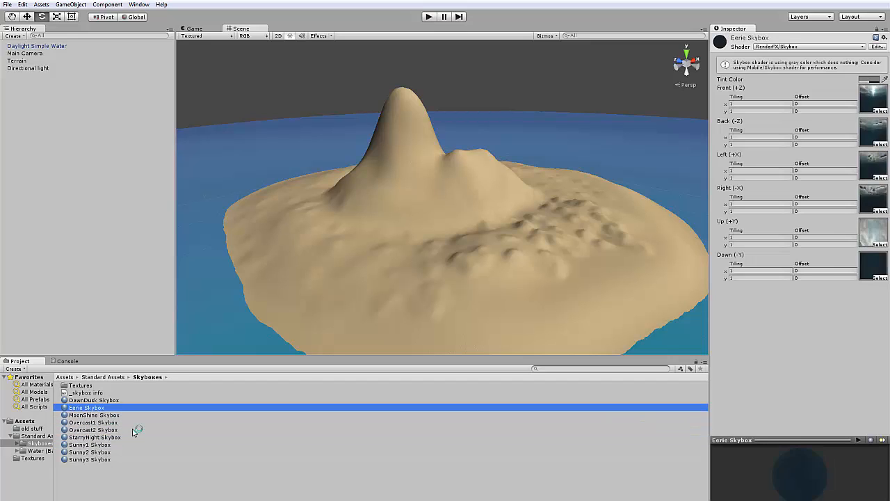
key("Up")
key("Down")
key("Down")
key("Up")
key("Up")
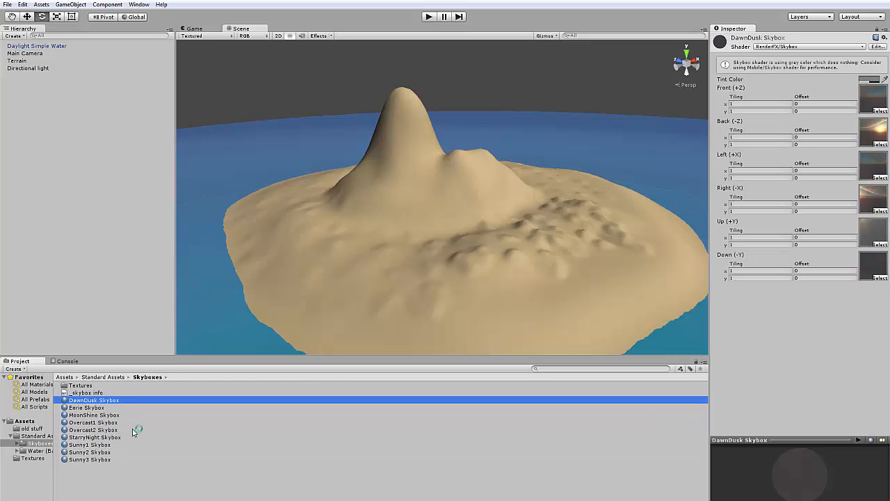
key("Down")
key("Down")
key("Down")
key("Down")
key("Down")
key("Down")
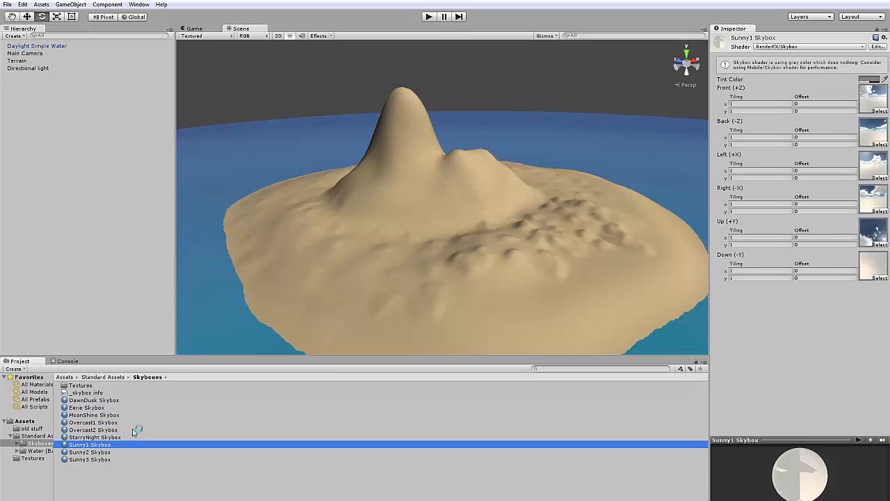
key("Down")
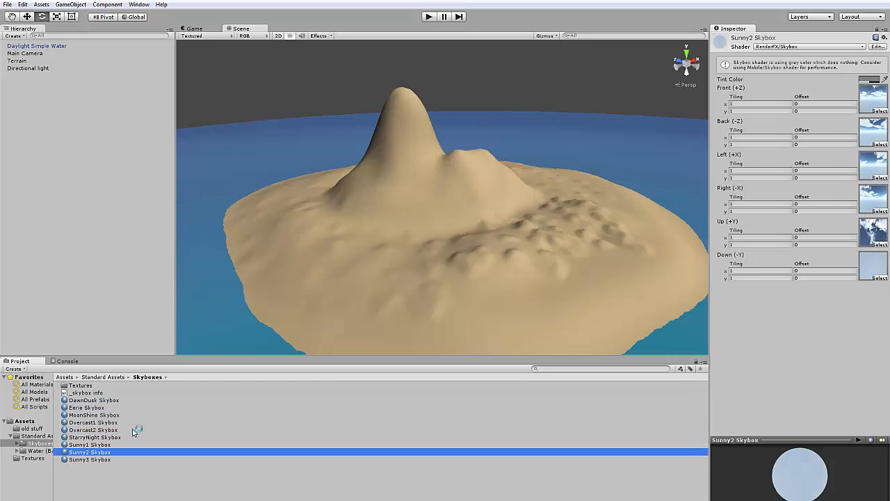
key("Down")
key("Up")
Add a Skybox component to the Main Camera with Sunny3 Skybox as its custom skybox, and show the Game view.
left_click(45, 56)
left_click(89, 460)
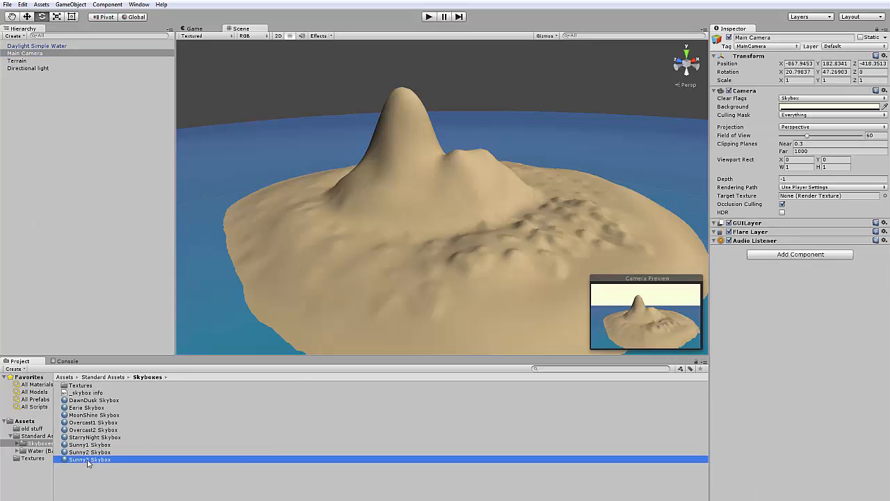
left_click_drag(89, 463, 599, 414)
left_click(784, 255)
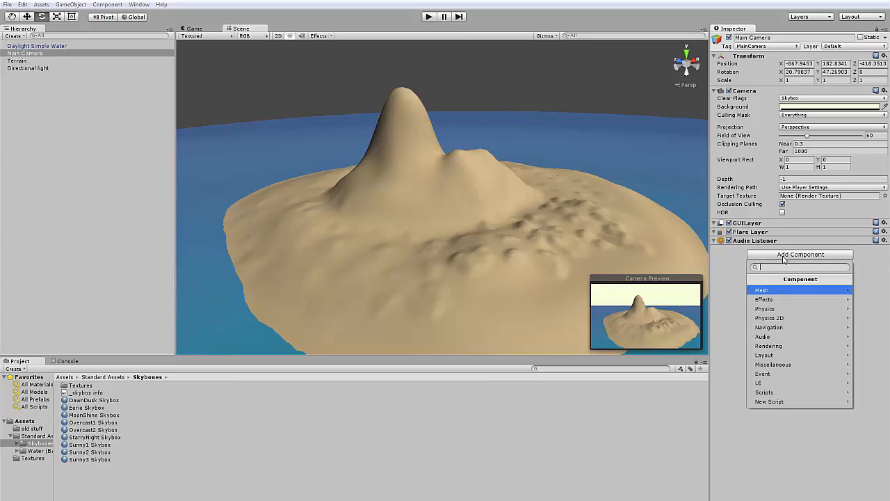
type("Sky")
key("Return")
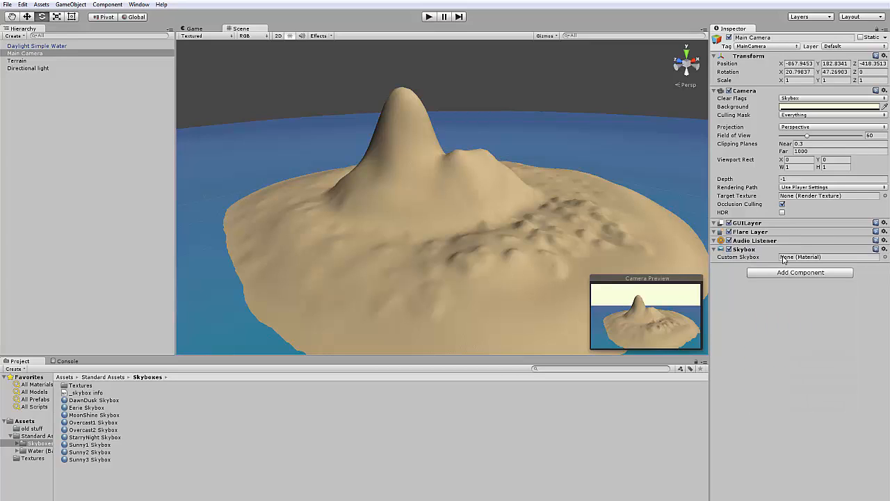
left_click_drag(85, 461, 801, 257)
left_click(194, 29)
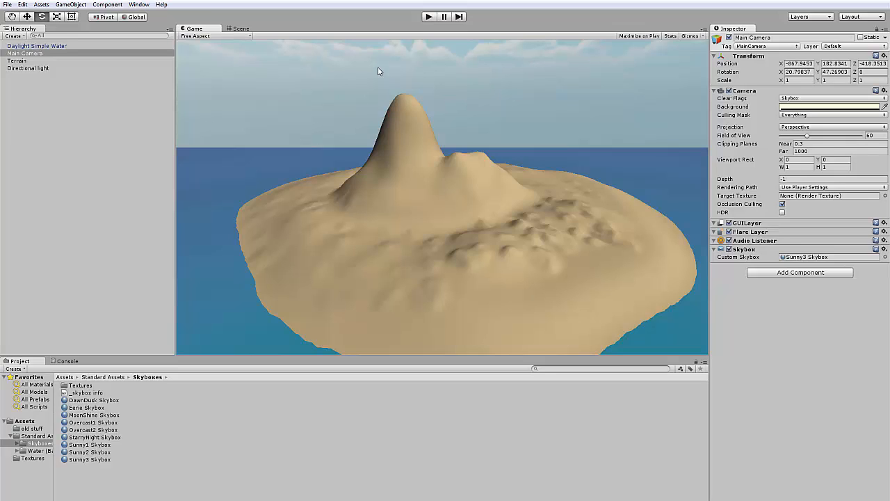
Add a Lens Flare component to the Directional light.
left_click(26, 68)
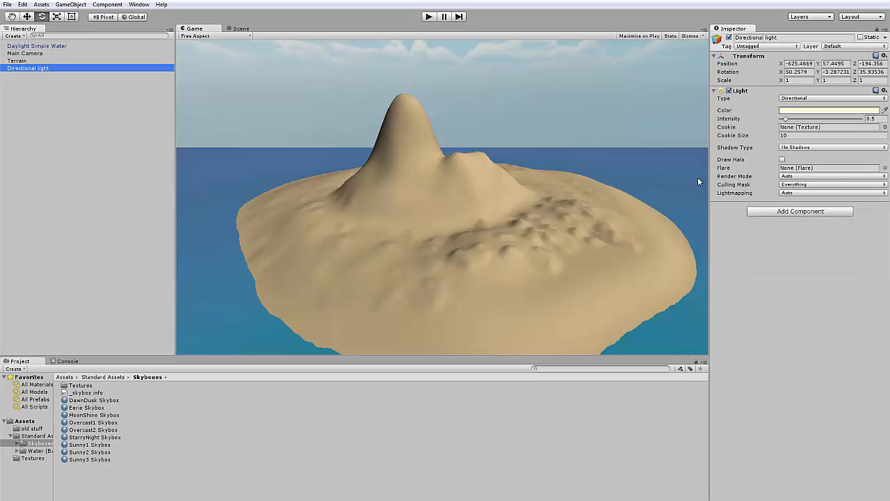
left_click(784, 214)
type("F")
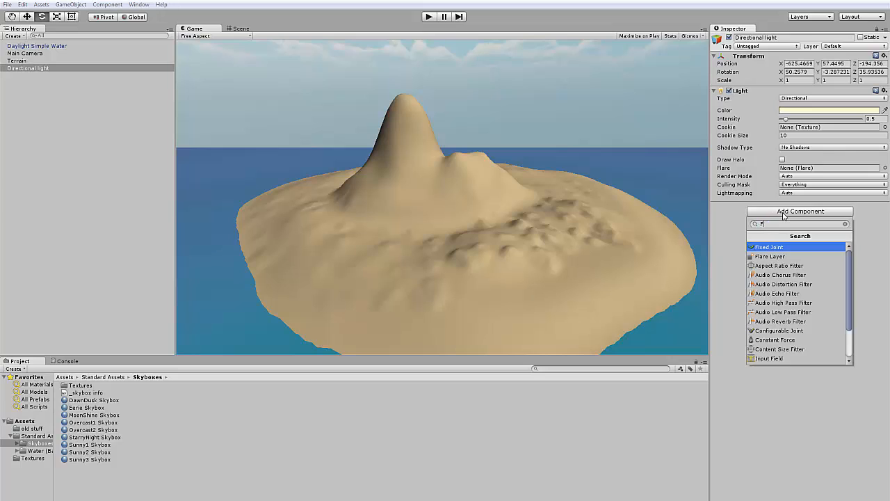
type("lare")
key("Down")
key("Return")
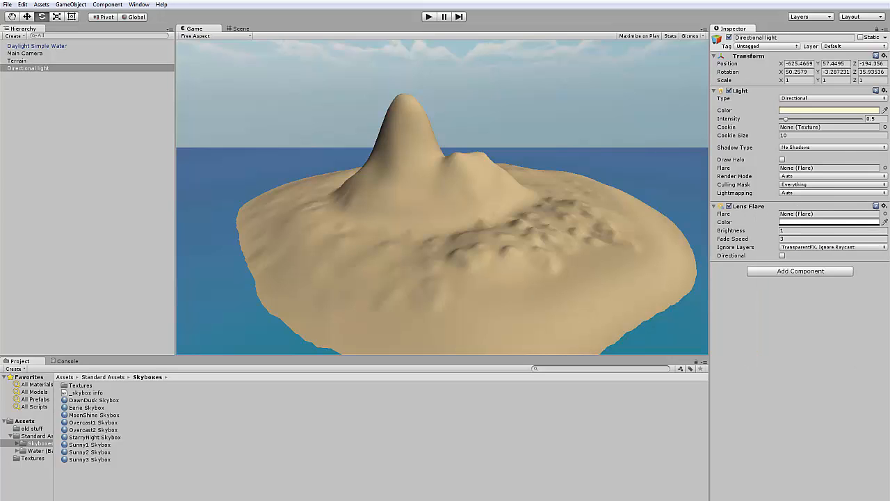
Import the Light Flares standard package into the project.
left_click(885, 214)
key("Escape")
left_click(41, 5)
mouse_move(71, 5)
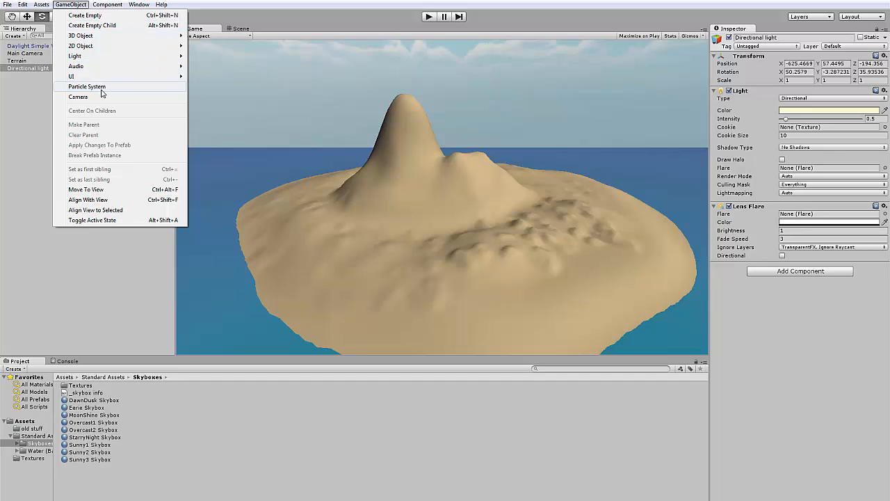
mouse_move(41, 5)
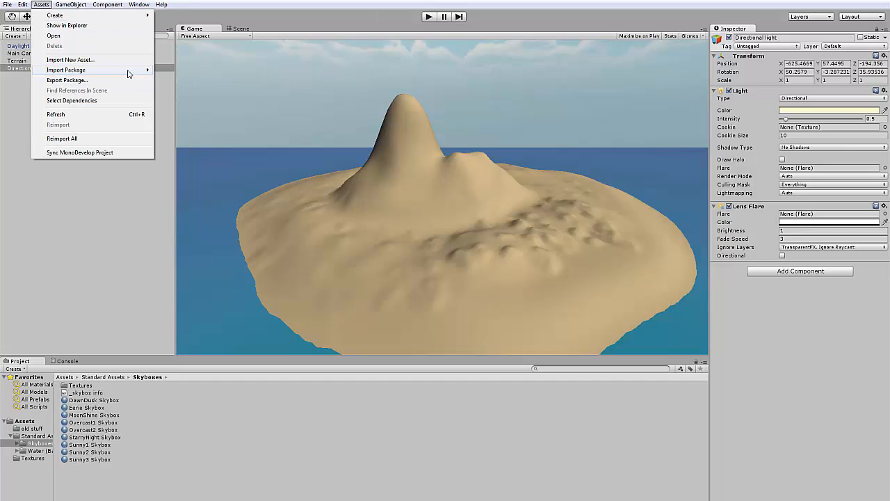
mouse_move(128, 74)
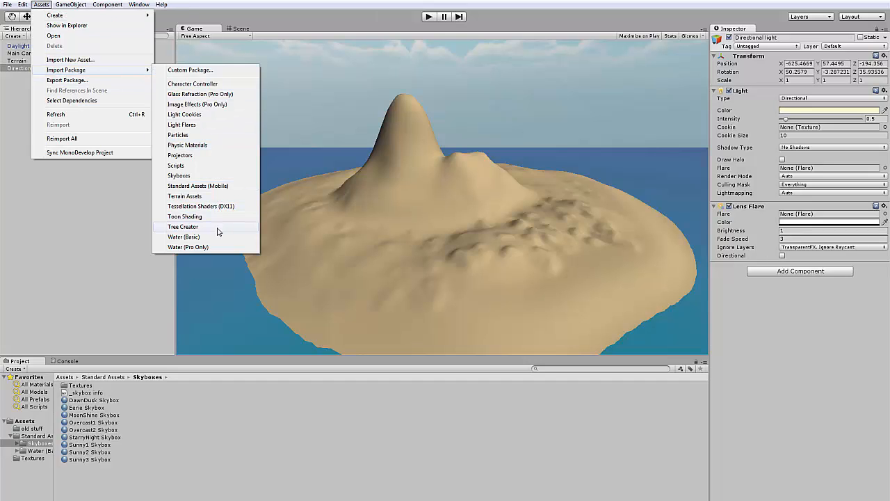
left_click(206, 127)
left_click(450, 312)
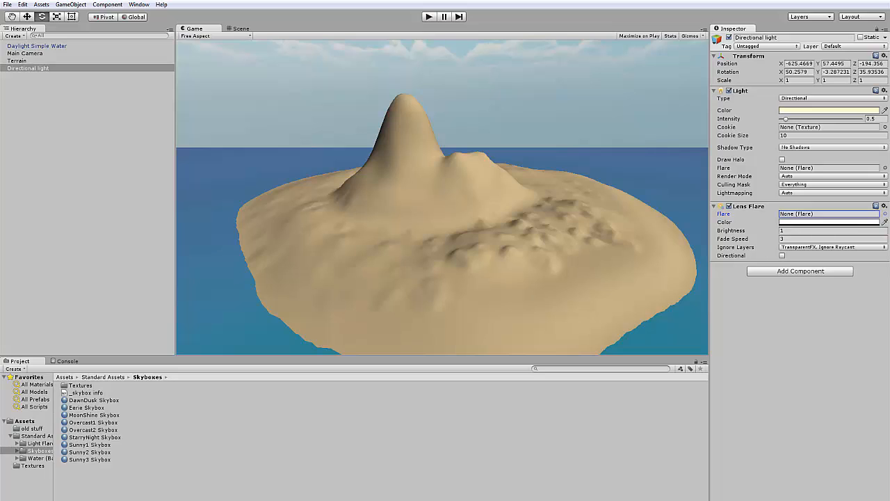
Assign the Sun flare to the Directional light's Lens Flare component.
left_click(885, 214)
left_click(308, 259)
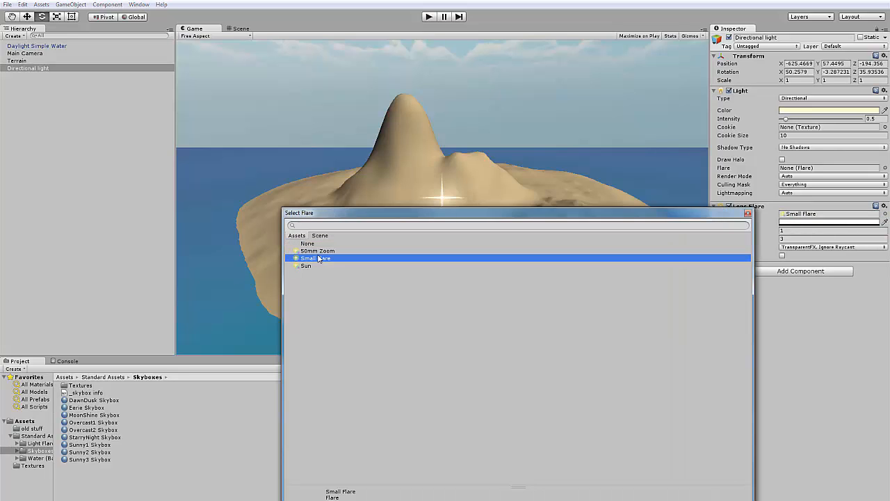
left_click(308, 267)
double_click(308, 266)
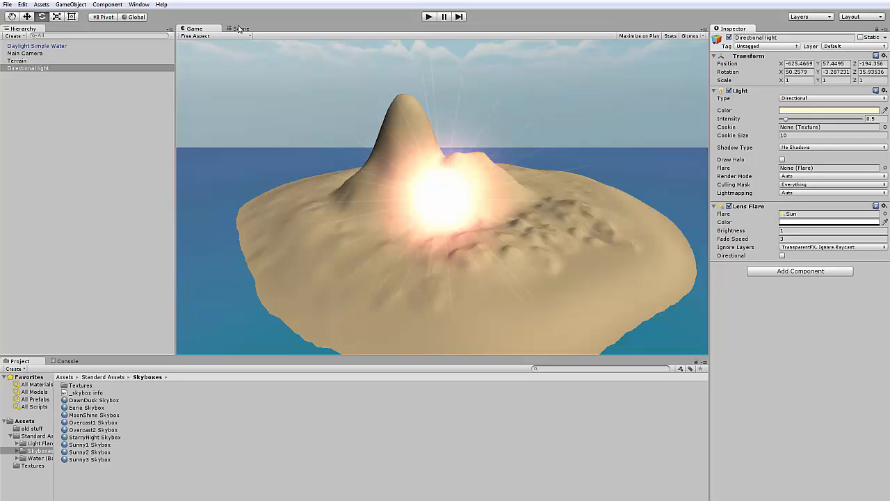
Dock the Scene view beside the Game view, then rotate the Directional light to about 27, 18, 100 and raise it to Y 264.4.
left_click_drag(228, 27, 572, 85)
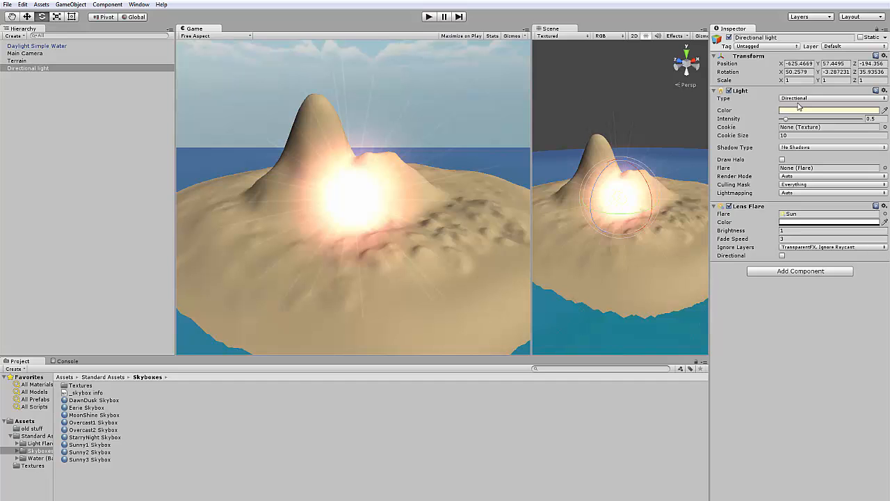
left_click_drag(633, 196, 556, 173)
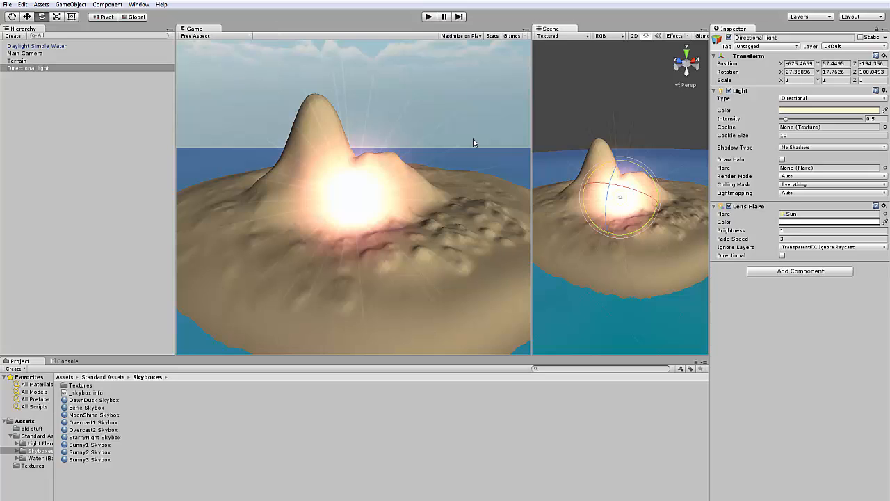
key("w")
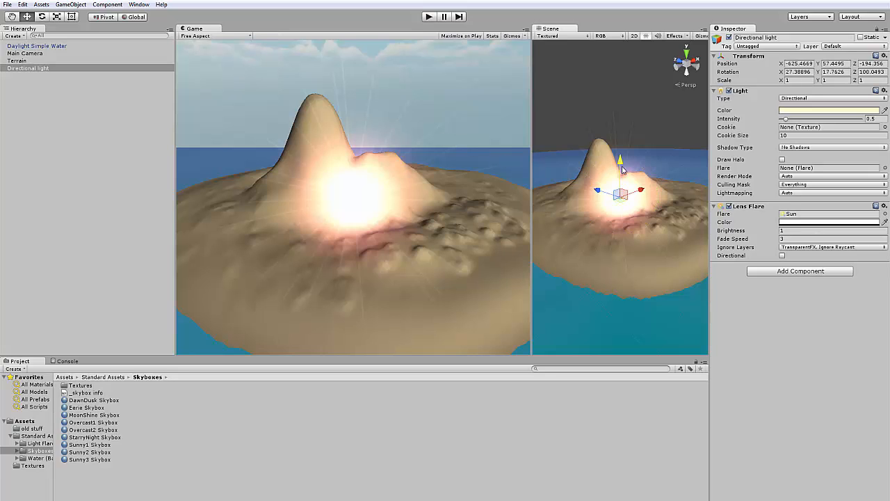
left_click_drag(622, 170, 621, 101)
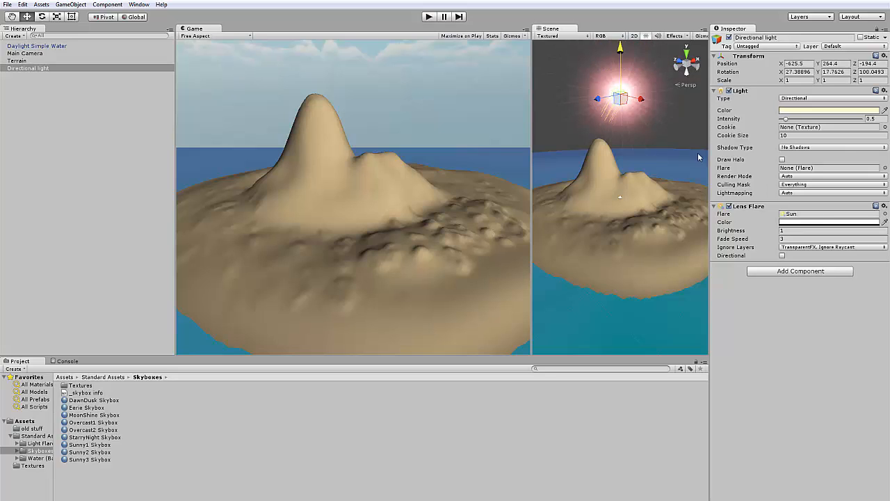
Set the Light component's own flare to Sun and remove the Lens Flare component from the Directional light.
left_click(885, 169)
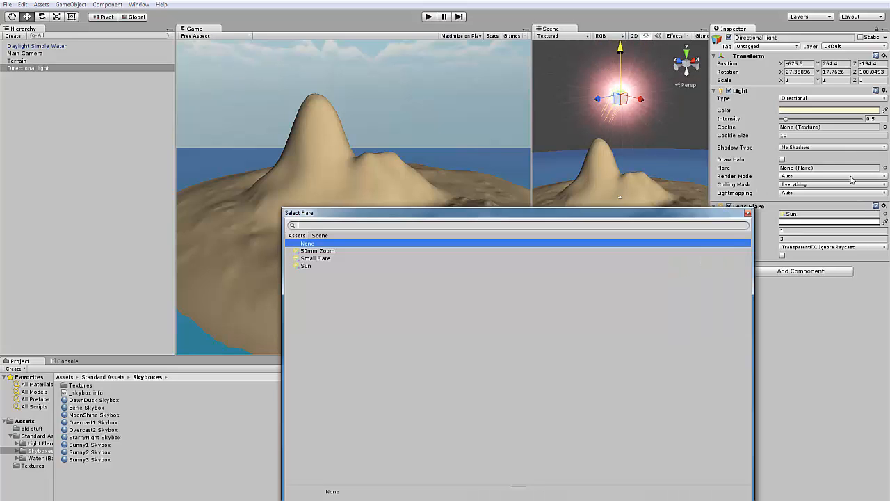
double_click(312, 265)
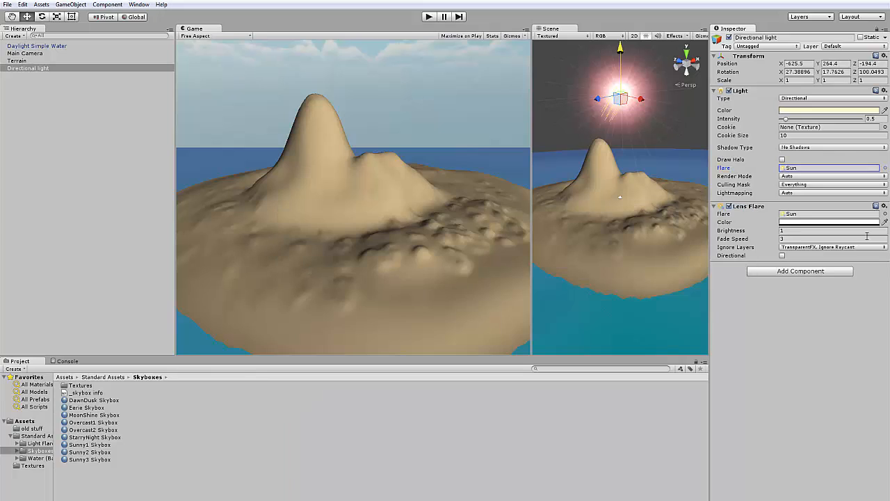
left_click(884, 206)
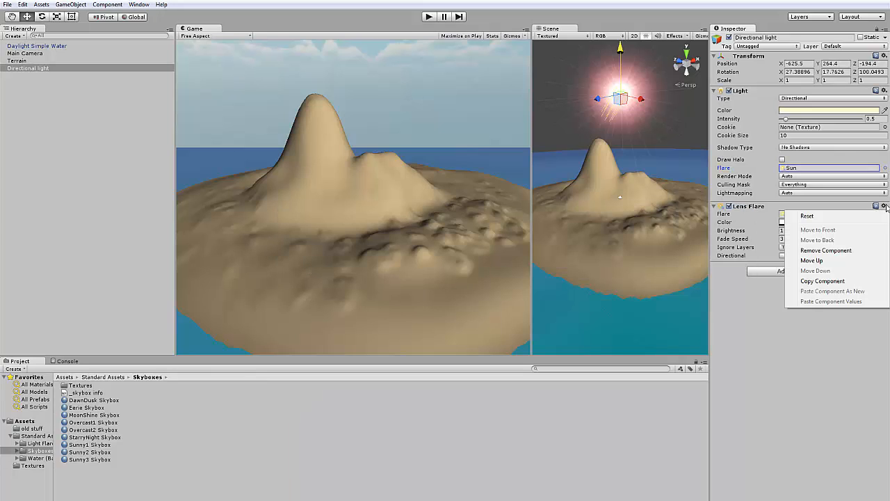
left_click(830, 252)
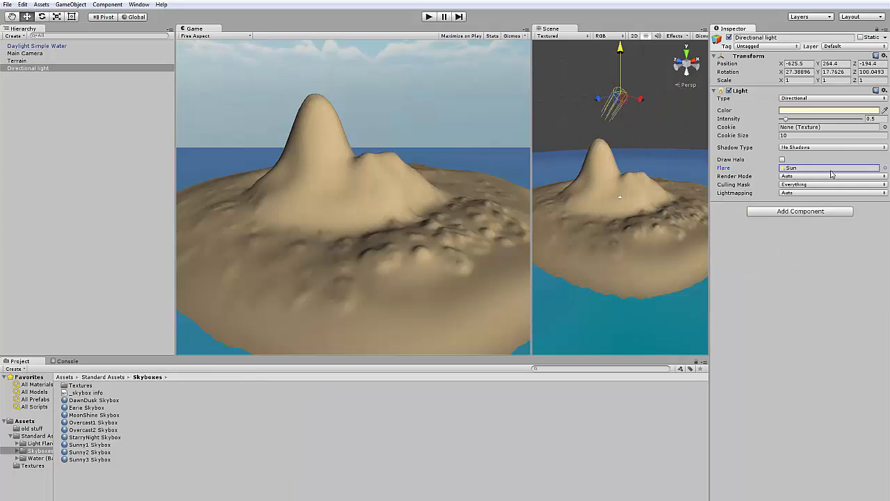
Give the Directional light Soft Shadows at Very High Resolution, keeping Sun as its flare.
left_click(885, 168)
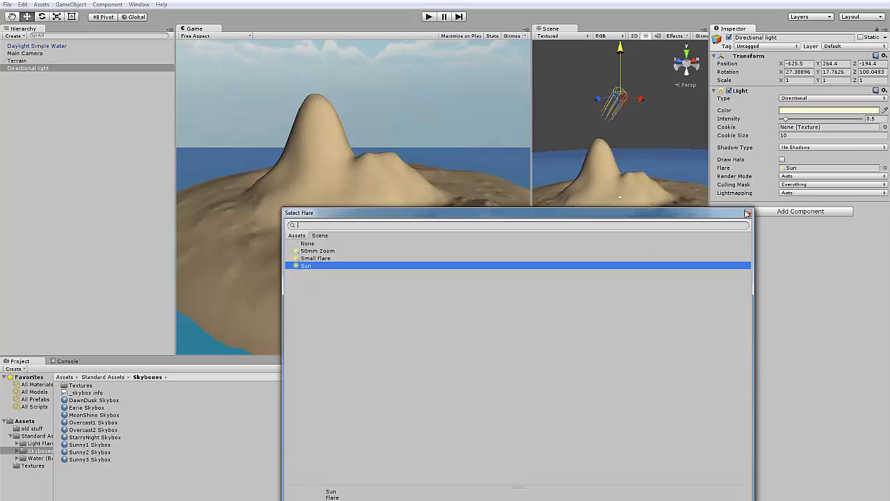
left_click(748, 213)
left_click(807, 148)
left_click(814, 179)
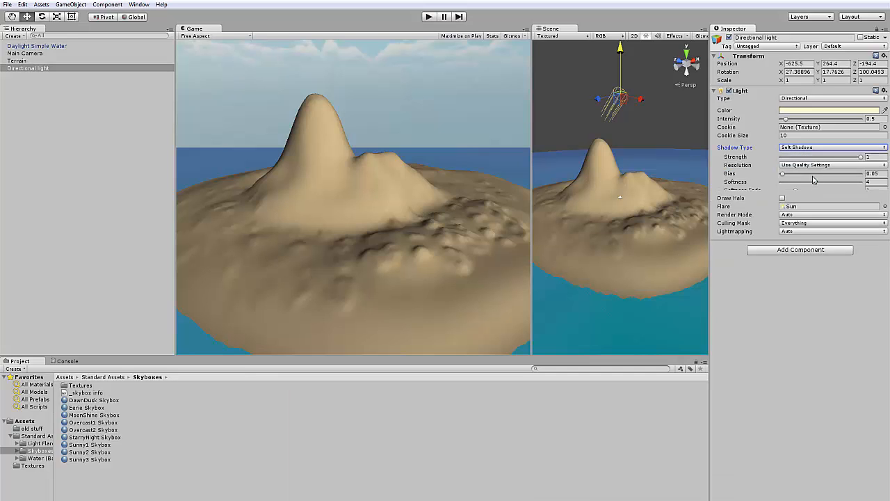
left_click(800, 164)
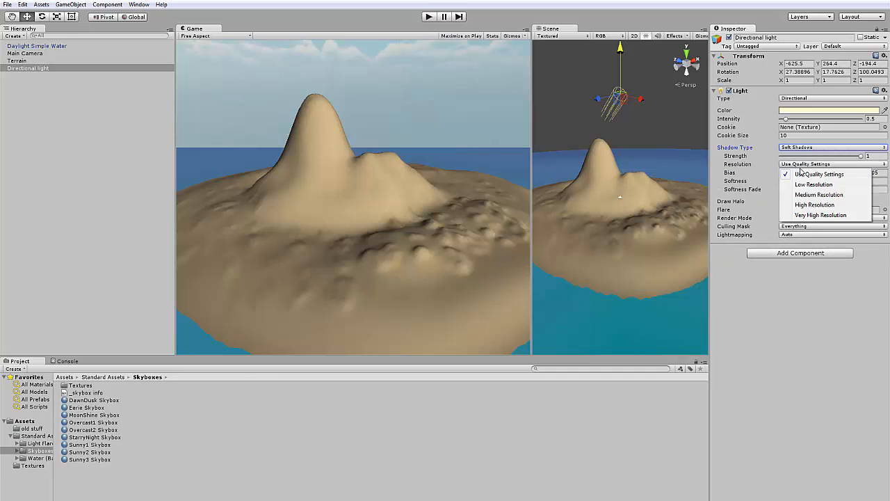
left_click(818, 216)
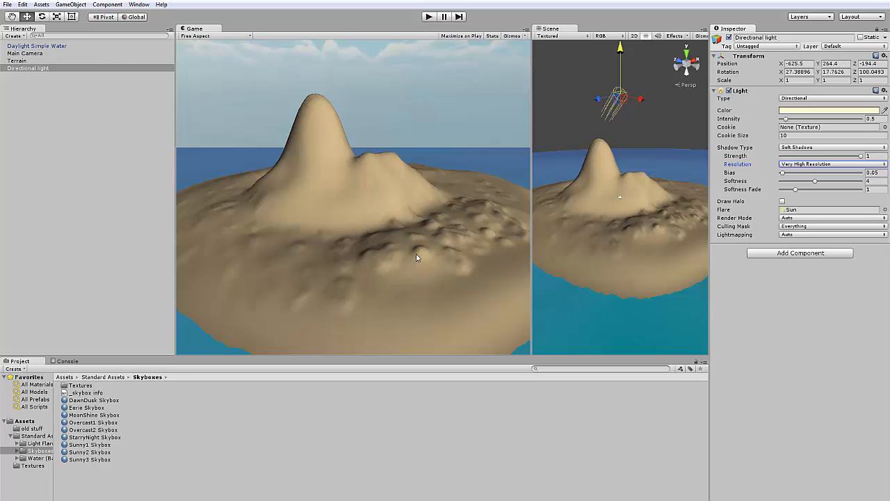
Import the complete Terrain Assets standard package and open its folder in the project.
left_click(31, 54)
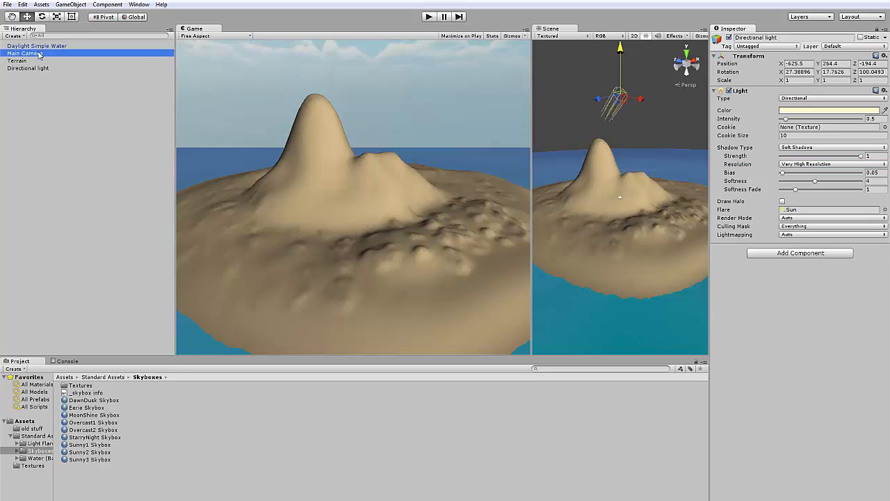
left_click(23, 4)
mouse_move(41, 5)
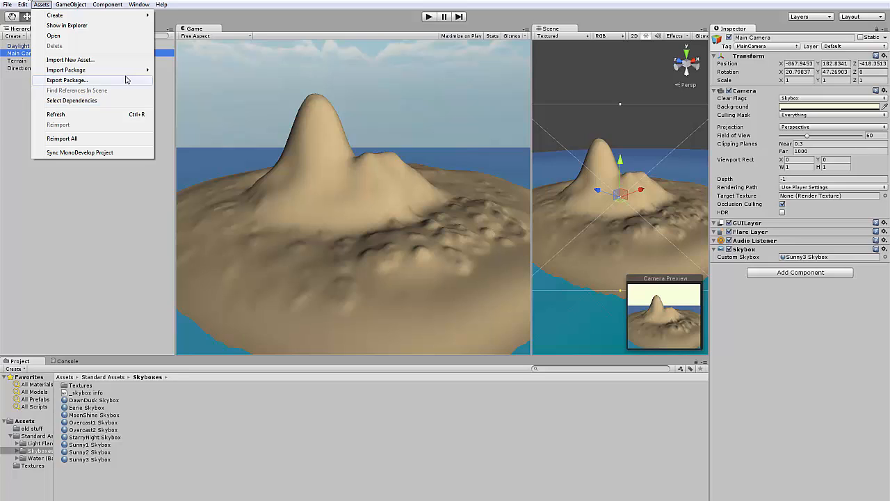
mouse_move(146, 71)
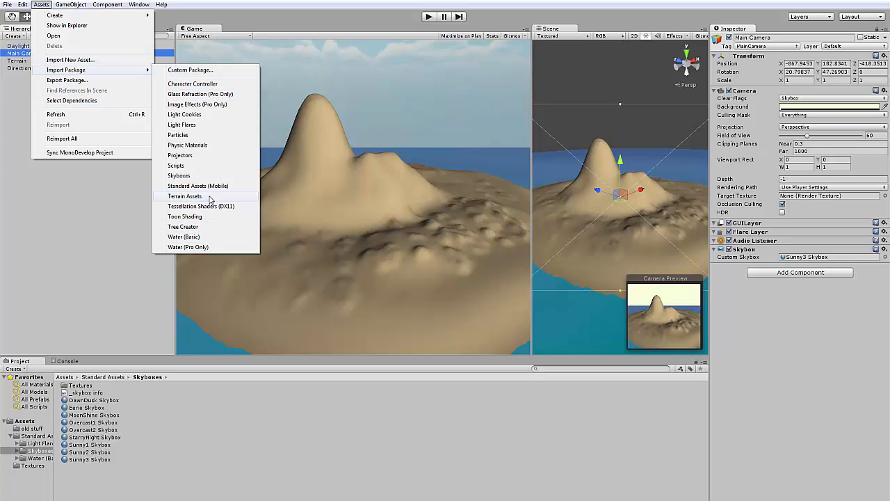
left_click(184, 196)
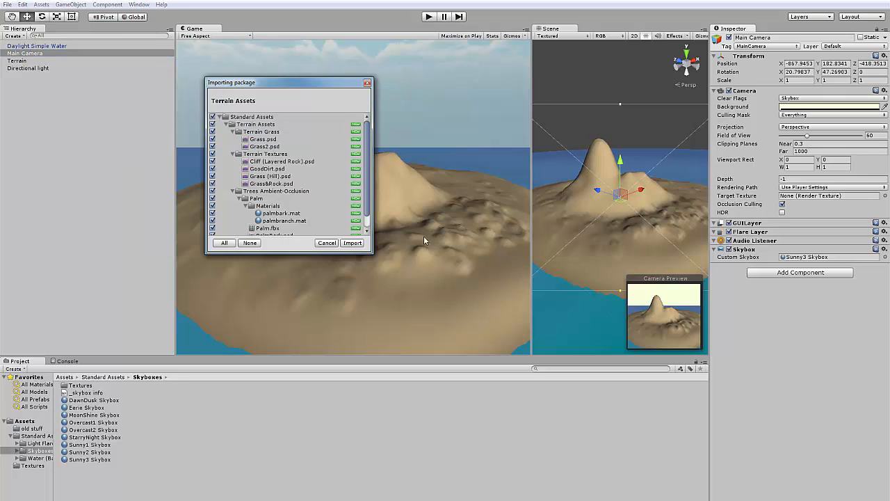
left_click(353, 243)
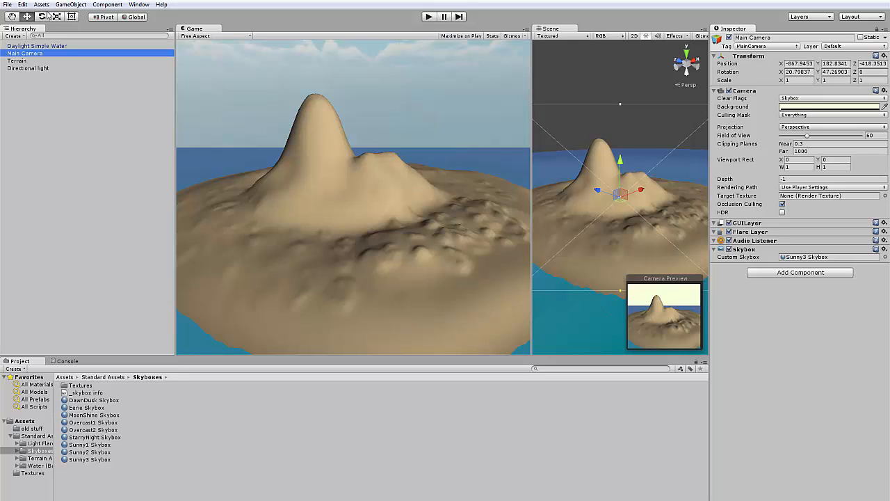
left_click(39, 458)
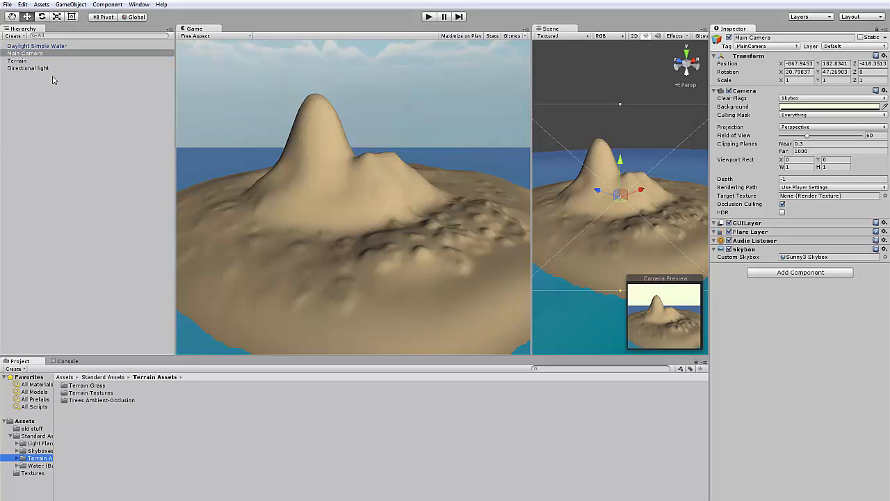
Add the Palm model to the Terrain's list of placeable trees with a bend factor of 0.
left_click(11, 61)
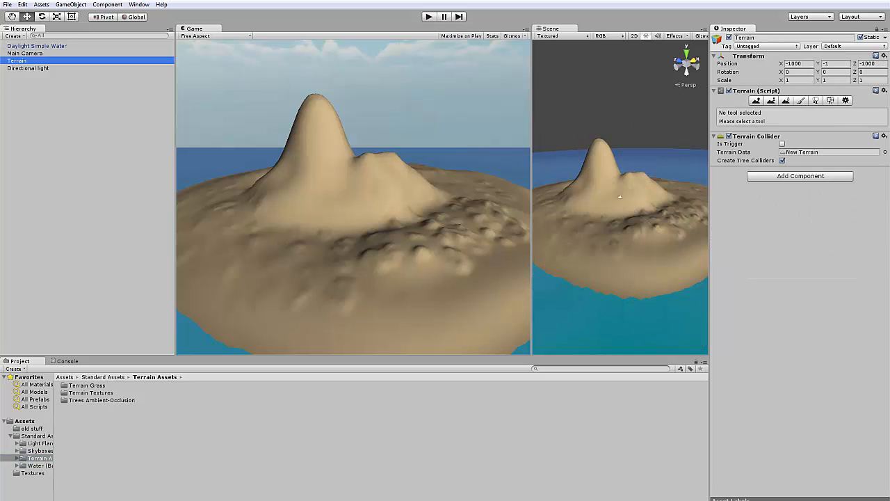
left_click(817, 101)
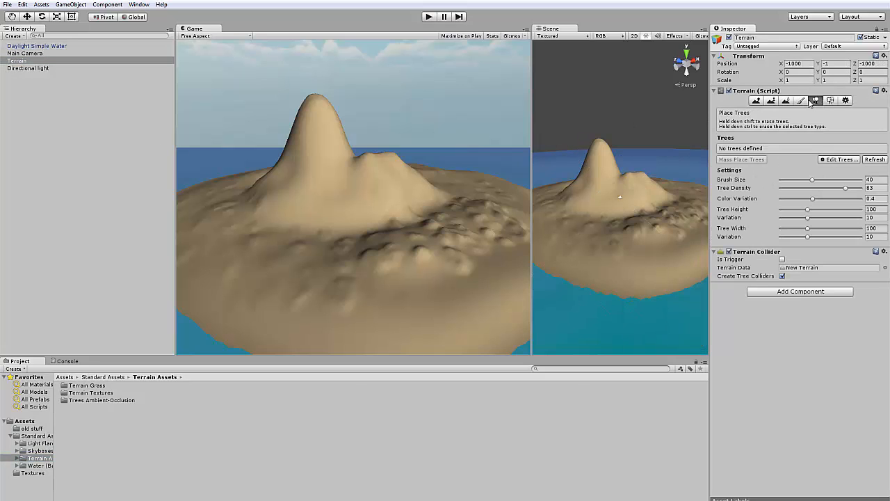
left_click(839, 160)
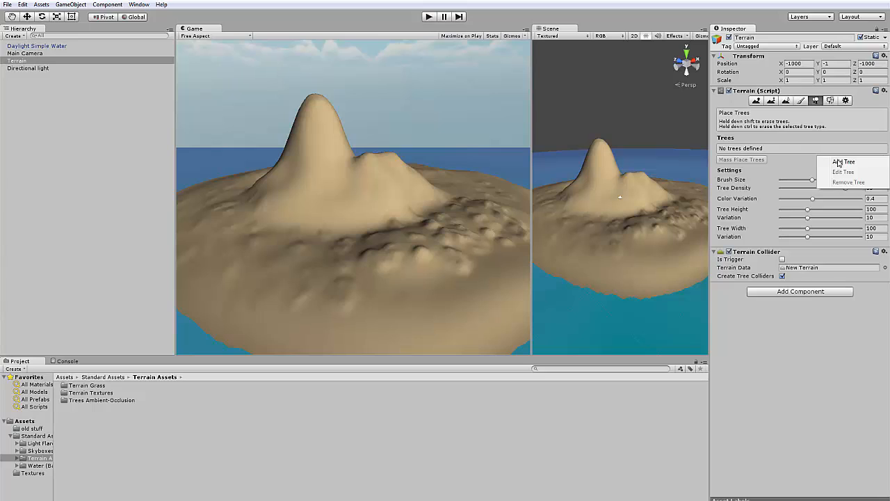
left_click(842, 164)
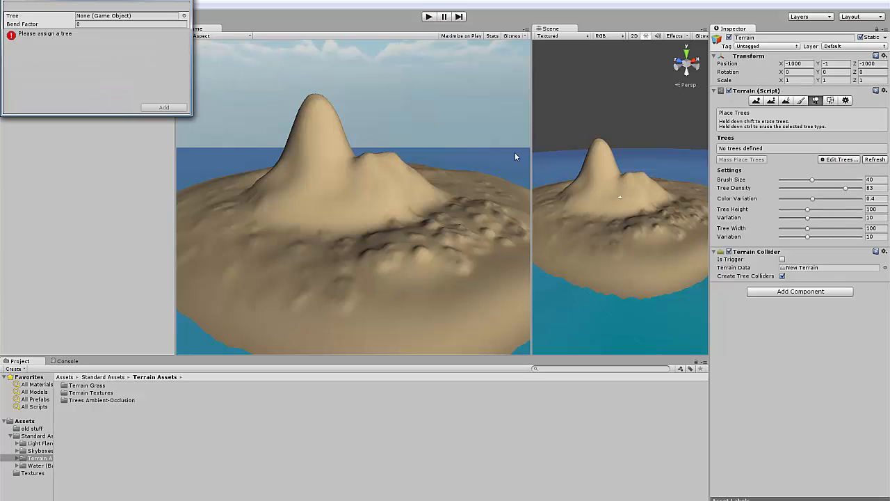
left_click(184, 16)
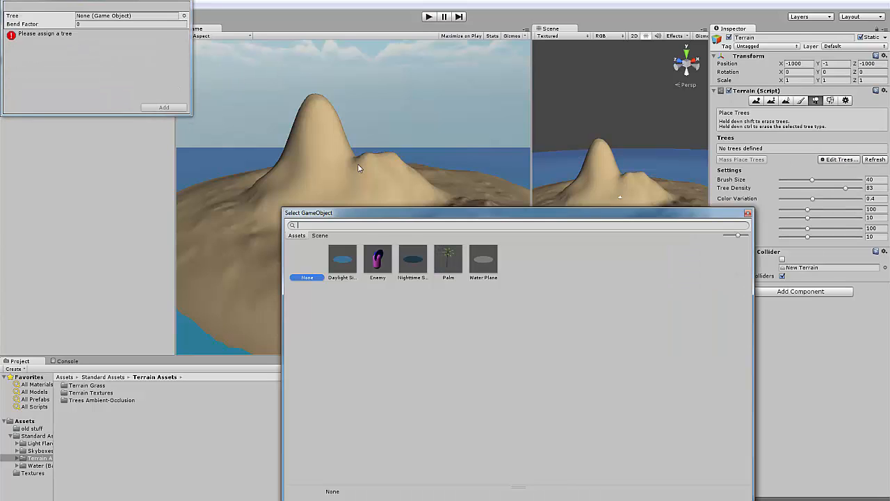
left_click(454, 263)
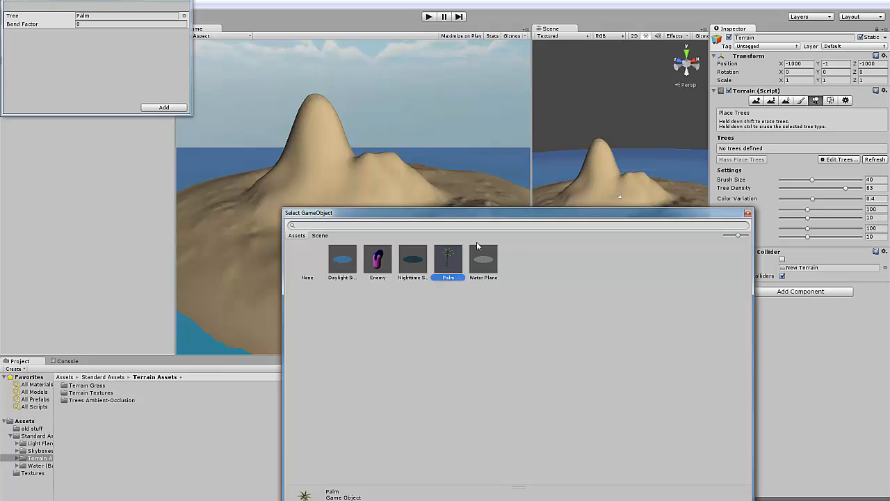
double_click(448, 259)
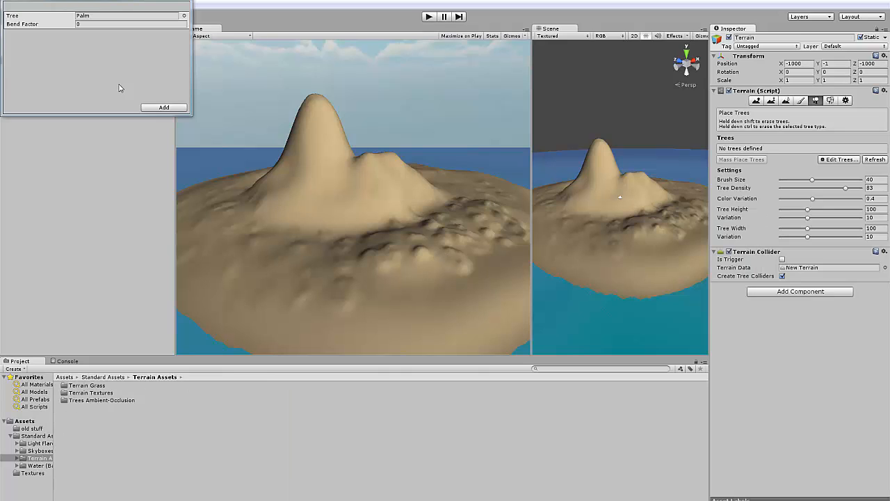
left_click(164, 108)
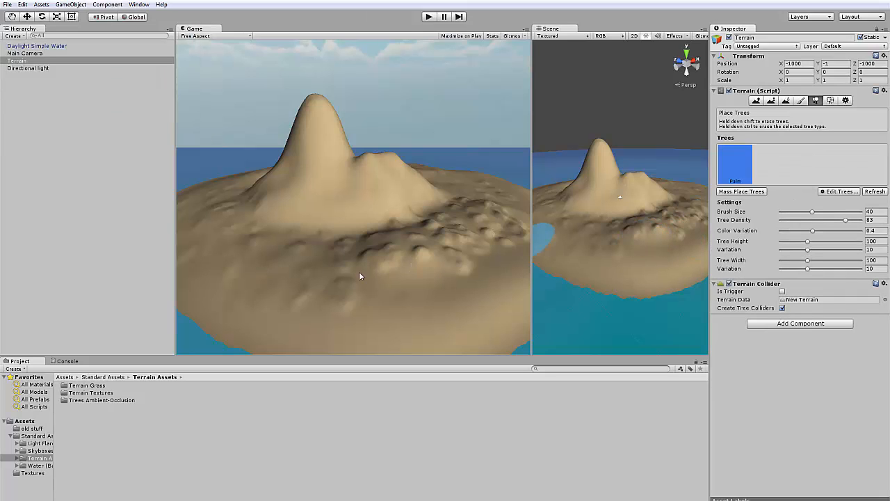
Dock the Game and Scene views together as one tab group and widen the Scene view by narrowing the Hierarchy.
left_click_drag(549, 29, 241, 78)
left_click_drag(208, 29, 381, 174)
left_click_drag(255, 31, 516, 30)
left_click_drag(332, 56, 108, 56)
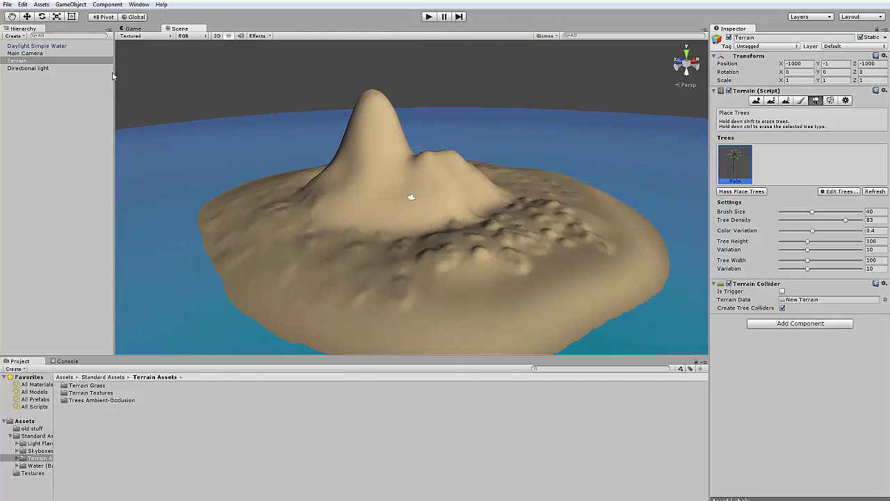
Undo a dense test patch of palms, set Tree Density to 38, and paint palms along the island's near and east shores.
mouse_move(466, 266)
left_mouse_down()
mouse_move(418, 302)
mouse_move(480, 307)
left_mouse_up()
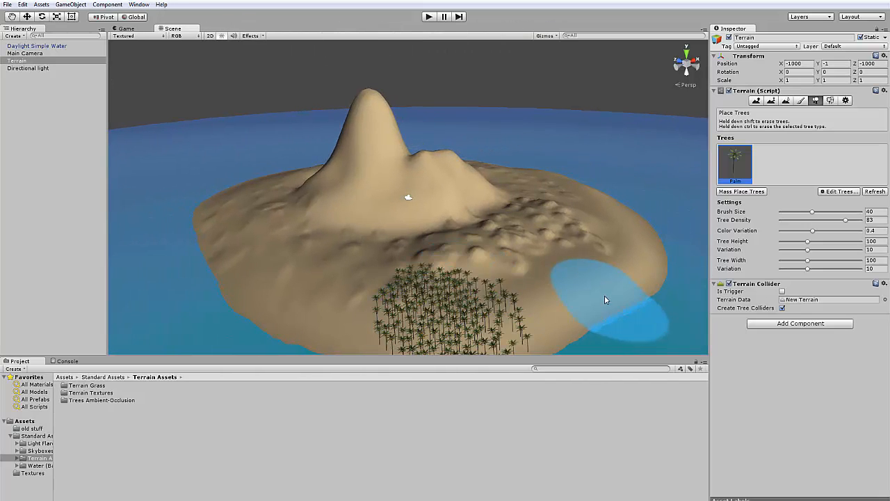
key("ctrl+z")
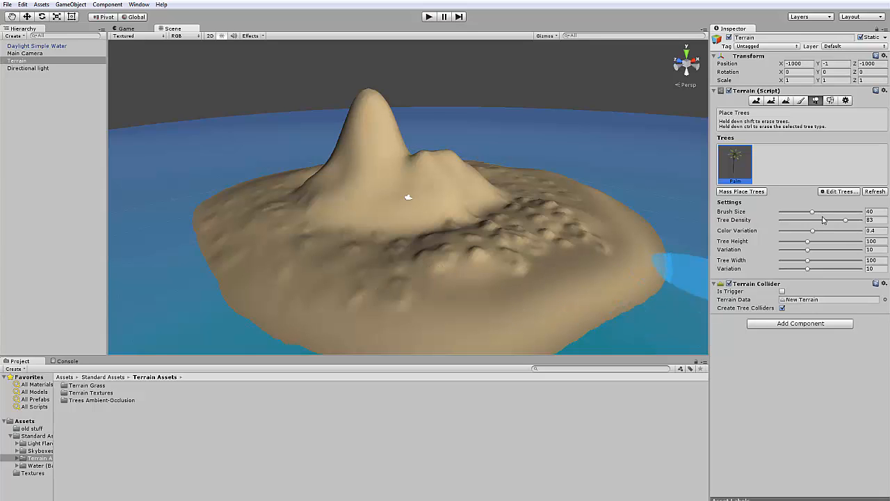
left_click_drag(838, 222, 806, 227)
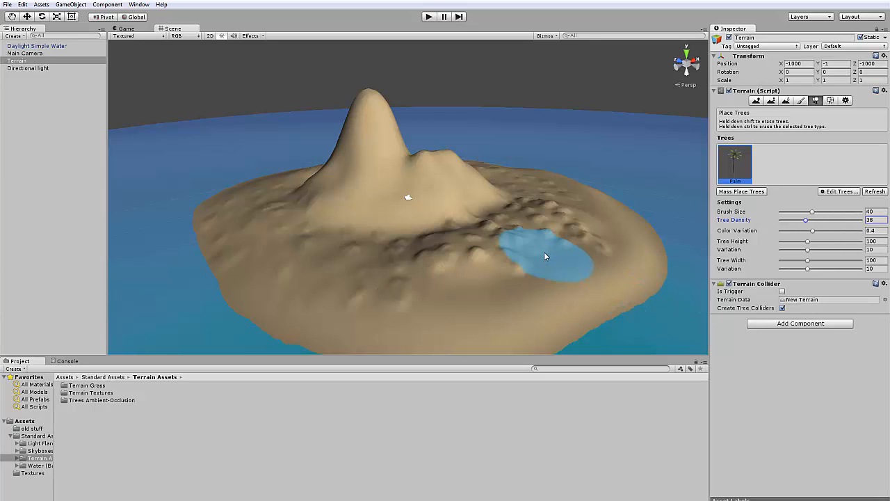
mouse_move(544, 252)
left_mouse_down()
mouse_move(487, 292)
mouse_move(298, 294)
mouse_move(617, 235)
mouse_move(553, 287)
mouse_move(487, 263)
mouse_move(633, 228)
mouse_move(666, 241)
left_mouse_up()
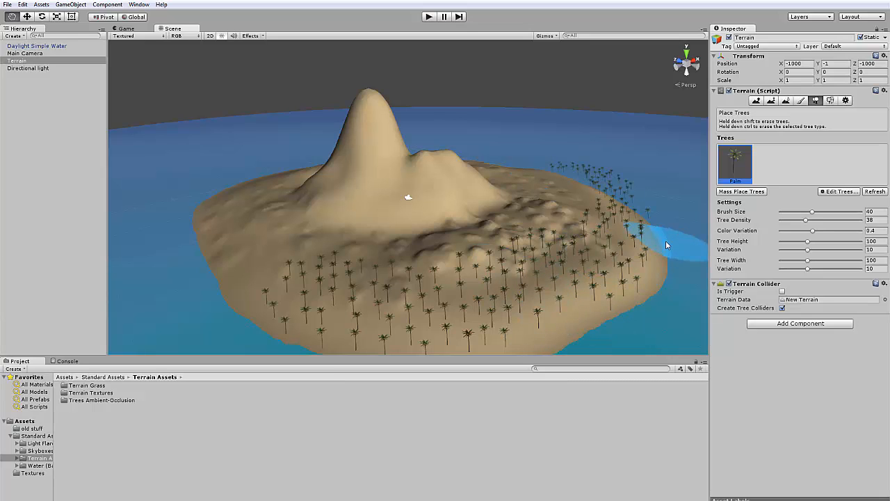
Mass place 10000 palms over the whole terrain and check their distribution.
left_click(741, 191)
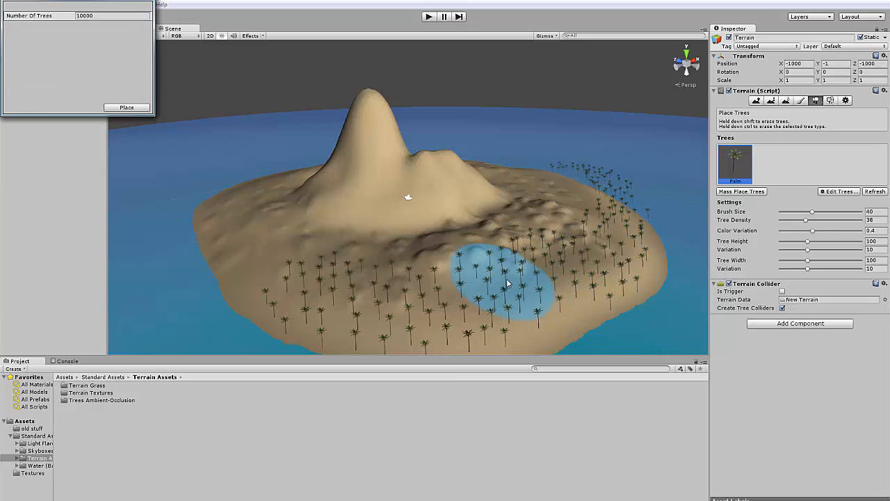
left_click(126, 108)
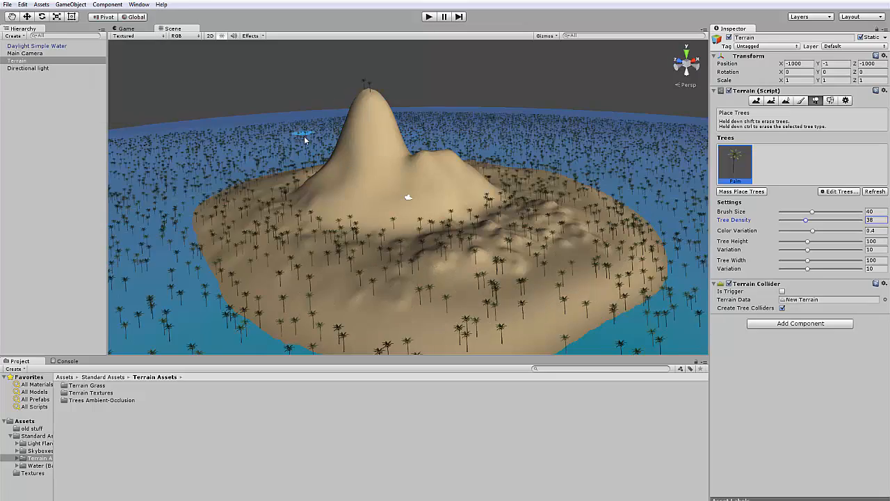
scroll(302, 139, "down", 5)
scroll(278, 236, "down", 3)
scroll(541, 227, "up", 7)
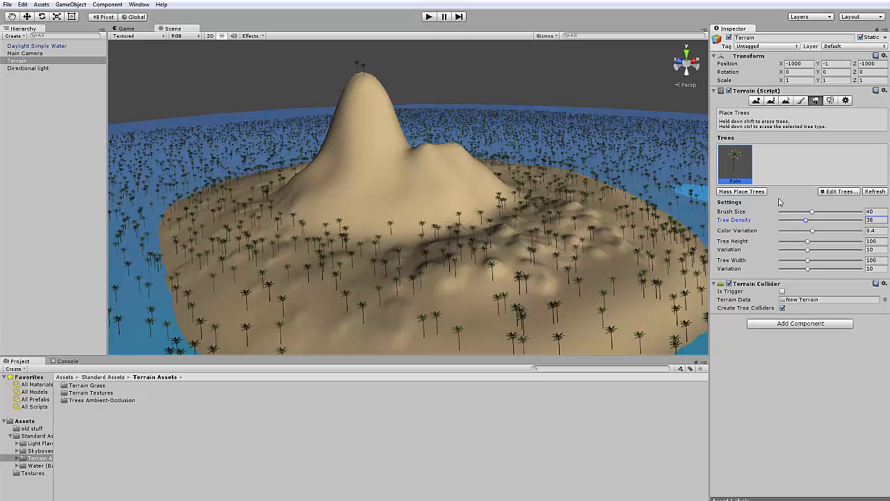
Clear all palms from the terrain by changing the Number Of Trees in Mass Place Trees.
left_click(758, 192)
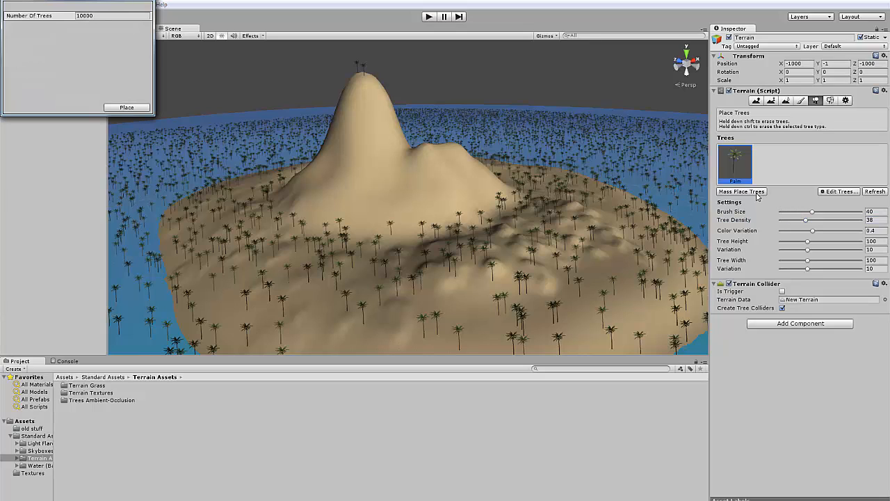
left_click(92, 15)
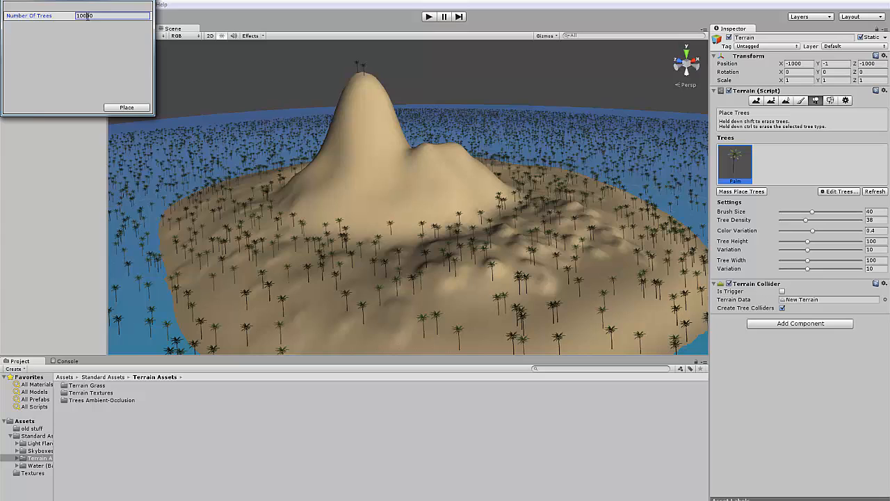
left_click(127, 107)
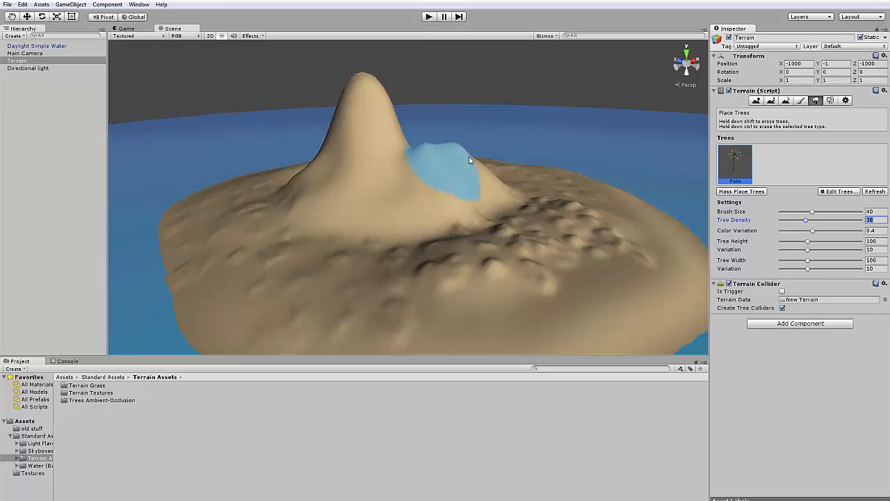
left_click(747, 192)
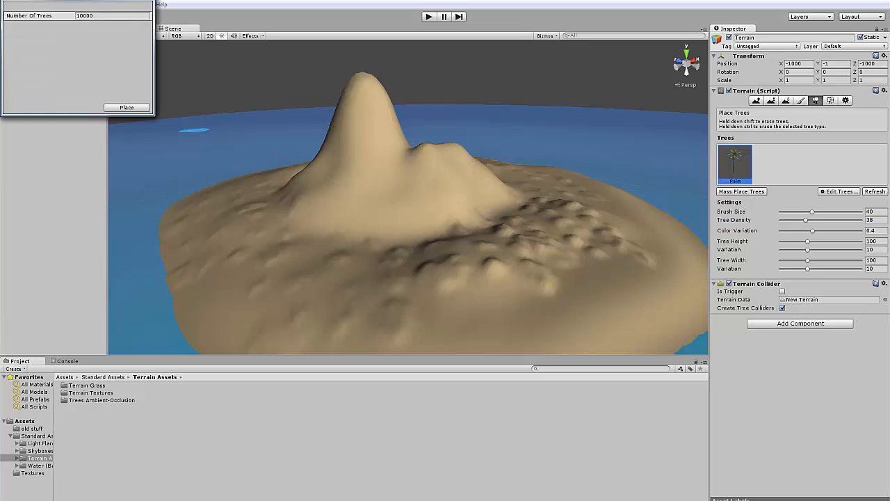
left_click(148, 2)
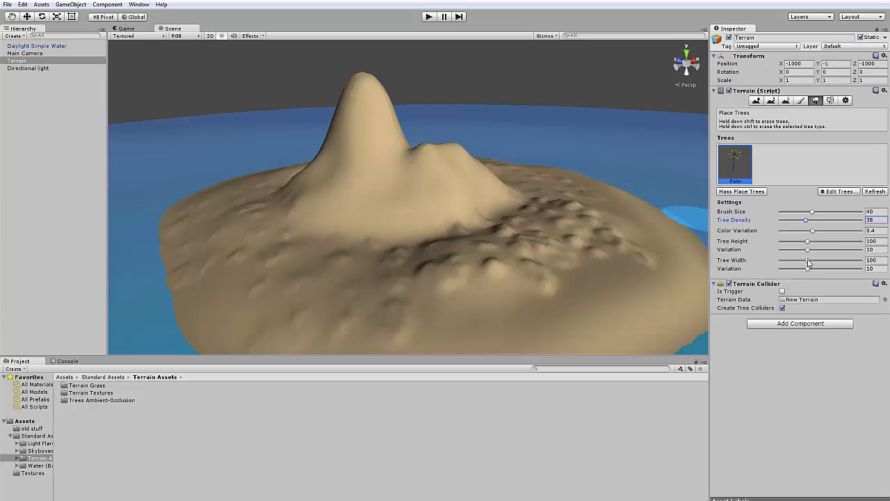
Set tree height 102 with variation 20, width 102 with variation 21, and density 35, and paint palms across the island's near side.
left_click_drag(808, 262, 837, 269)
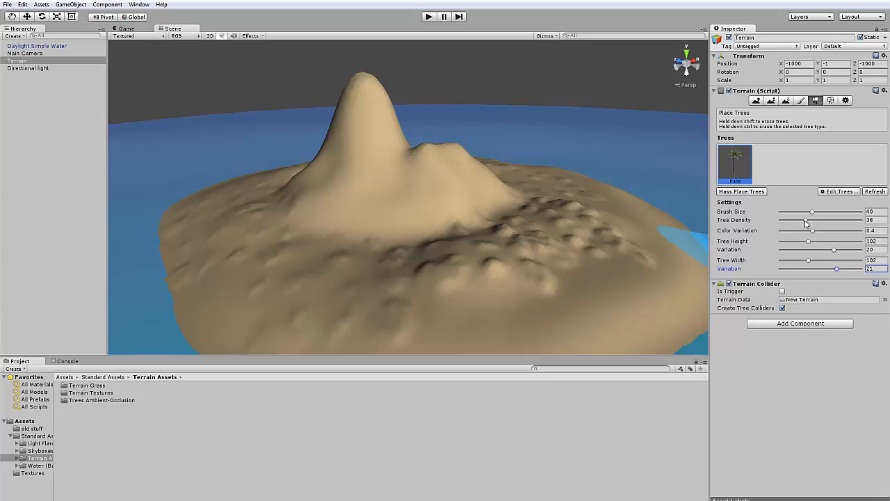
left_click_drag(808, 220, 806, 223)
mouse_move(466, 303)
left_mouse_down()
mouse_move(528, 305)
mouse_move(490, 296)
mouse_move(609, 175)
mouse_move(624, 249)
mouse_move(672, 207)
mouse_move(626, 188)
mouse_move(526, 301)
mouse_move(281, 318)
mouse_move(204, 254)
left_mouse_up()
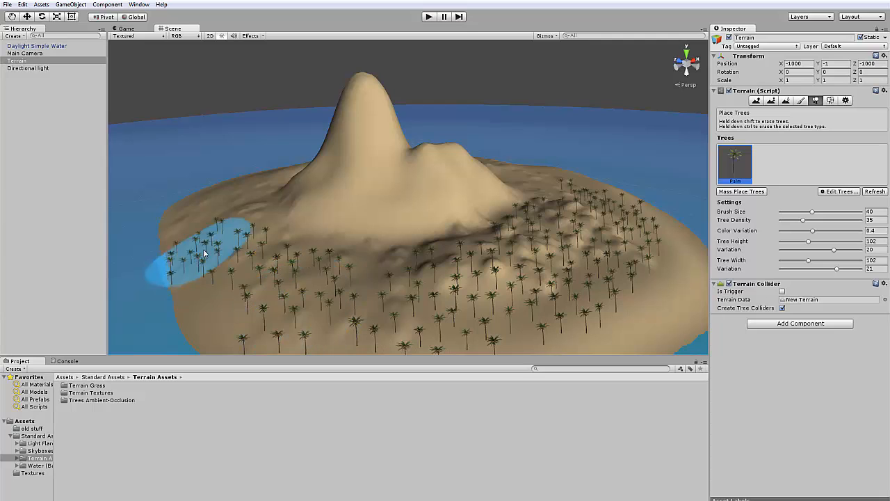
Paint palms across the island's bare far side and around the base of the mountain with the current tree settings.
left_click_drag(304, 232, 462, 252, "alt")
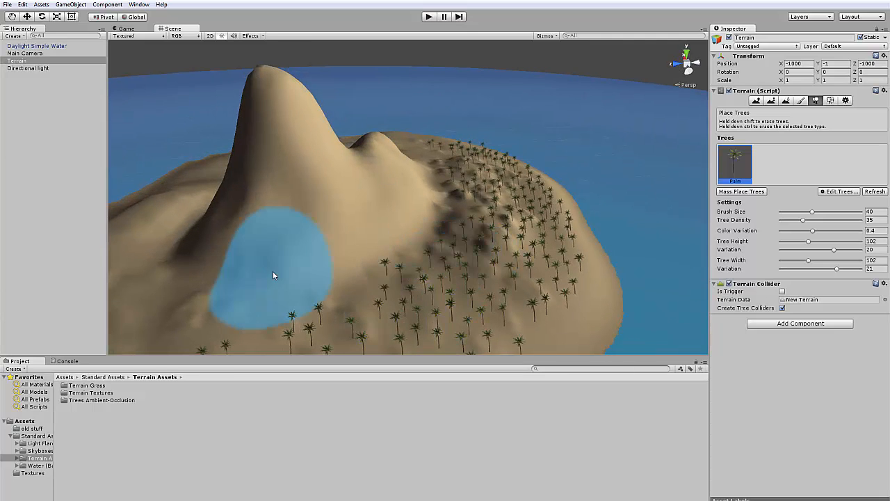
left_click_drag(272, 272, 374, 245, "alt")
scroll(365, 261, "down", 4)
mouse_move(437, 260)
left_mouse_down()
mouse_move(259, 297)
mouse_move(258, 253)
mouse_move(447, 262)
mouse_move(455, 252)
left_mouse_up()
scroll(455, 252, "down", 5)
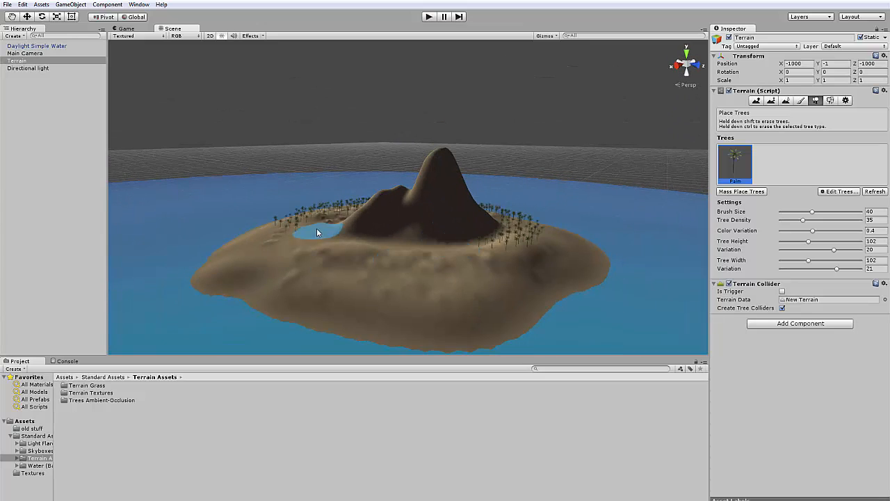
mouse_move(317, 232)
left_mouse_down()
mouse_move(385, 261)
mouse_move(412, 260)
mouse_move(246, 262)
mouse_move(541, 281)
left_mouse_up()
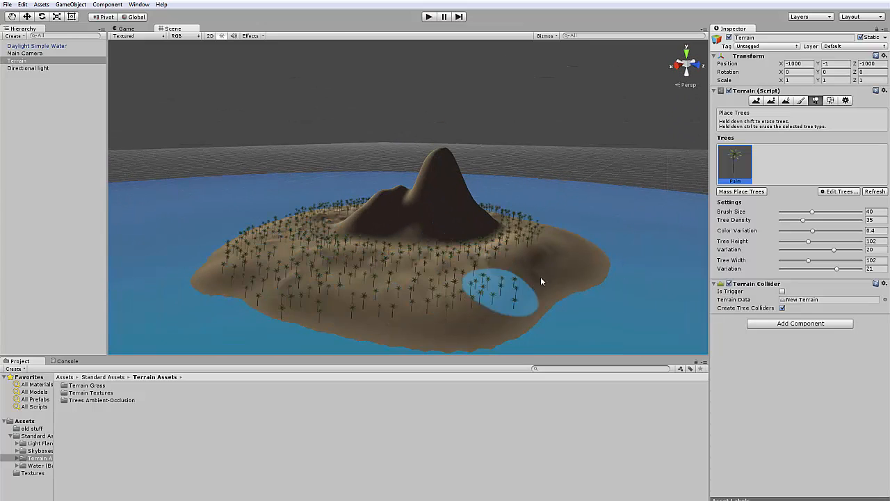
mouse_move(551, 241)
left_mouse_down("alt")
mouse_move(561, 332)
mouse_move(596, 301)
mouse_move(521, 338)
mouse_move(423, 264)
mouse_move(392, 269)
mouse_move(466, 264)
left_mouse_up("alt")
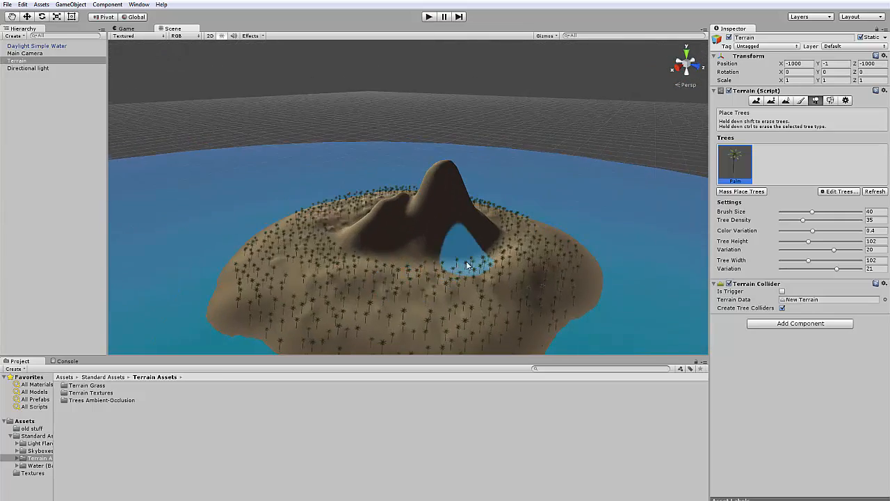
scroll(469, 259, "up", 5)
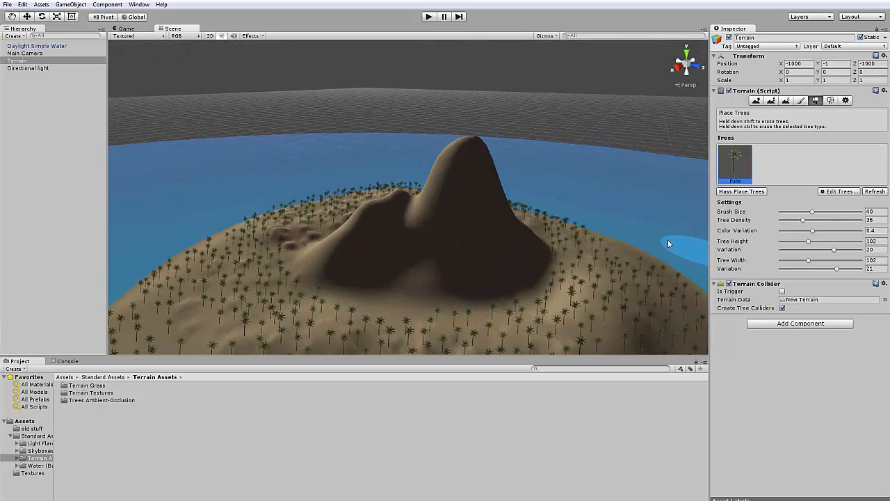
Preview the palm-covered island in the Game view, check the directional light's settings, and briefly run the game.
left_click(121, 30)
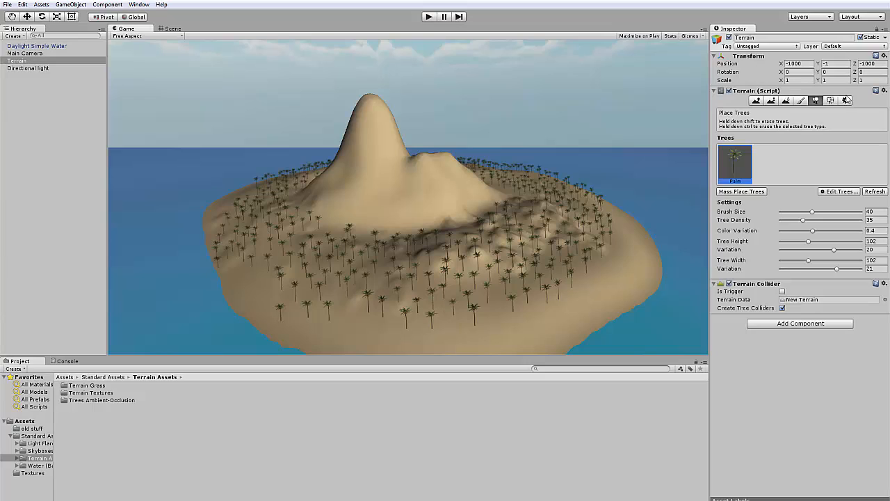
left_click(835, 100)
left_click(816, 101)
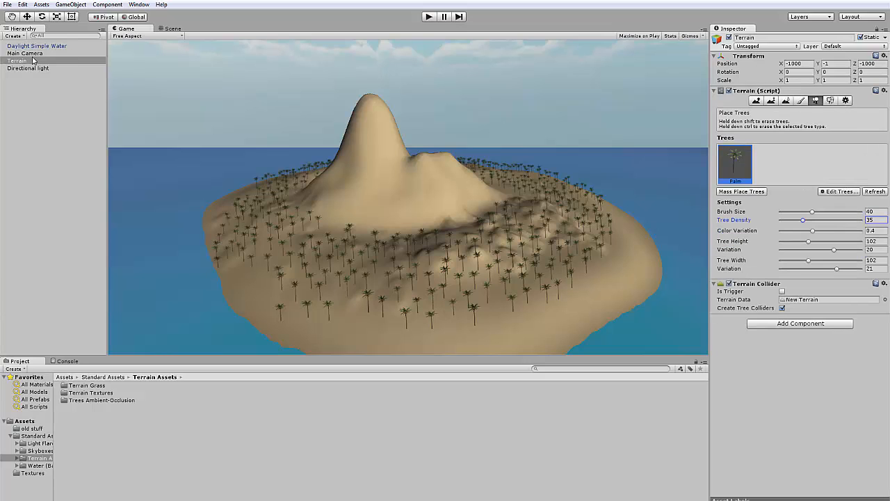
left_click(36, 53)
left_click(30, 68)
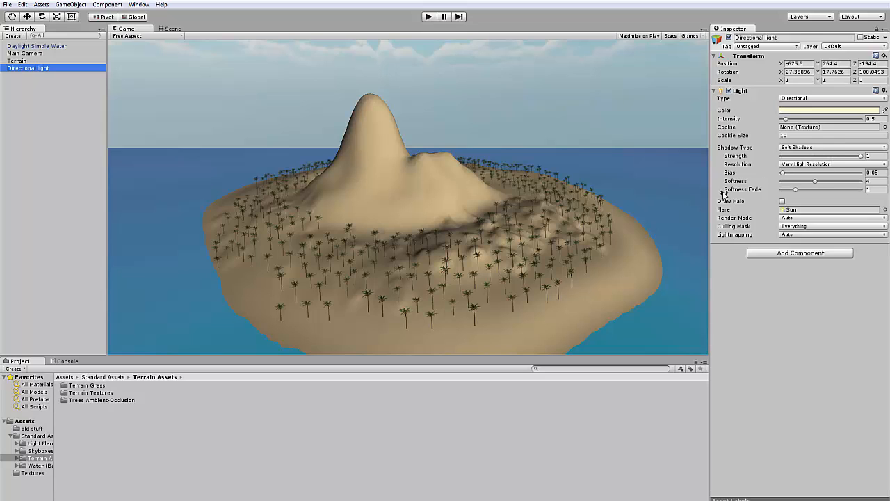
left_click(428, 16)
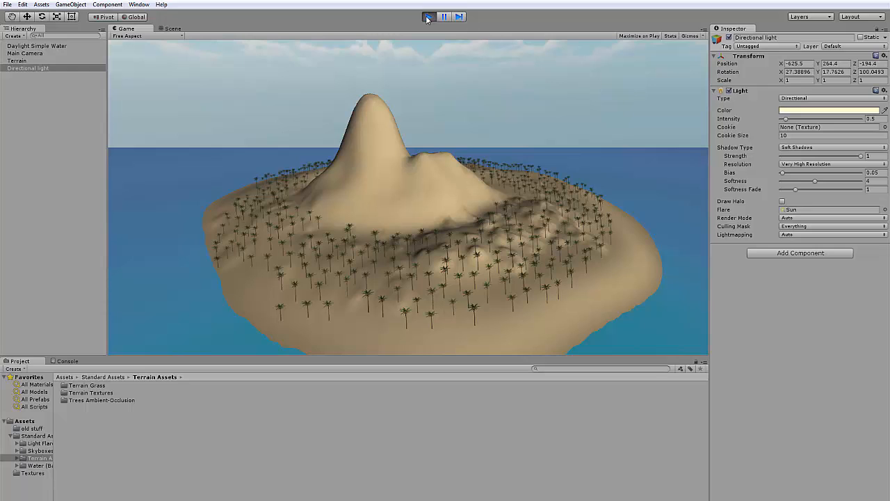
left_click(428, 17)
left_click(167, 29)
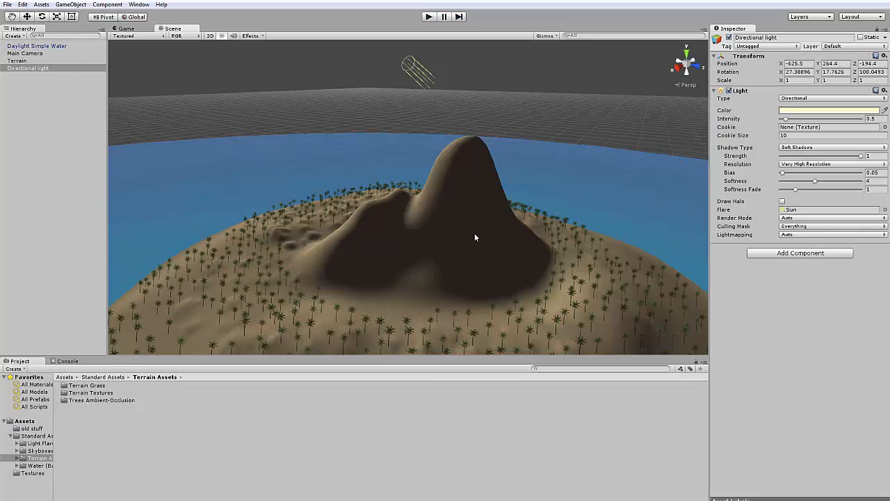
Examine the Add Detail Mesh options of the terrain's Paint Details tool without adding a mesh.
scroll(477, 237, "down", 3)
middle_click_drag(478, 239, 509, 188)
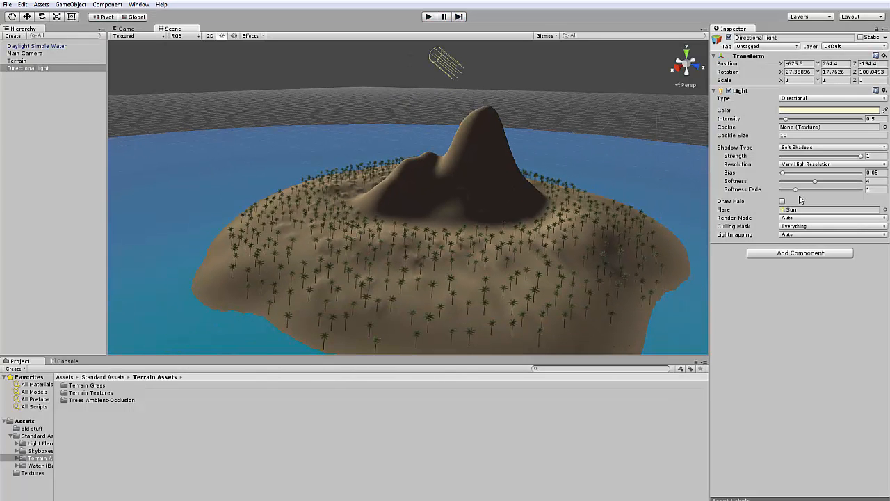
left_click(21, 60)
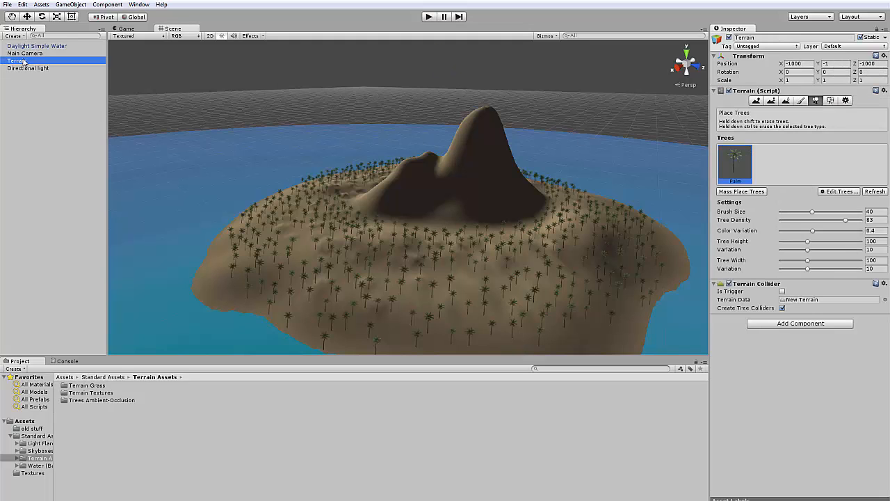
left_click(830, 101)
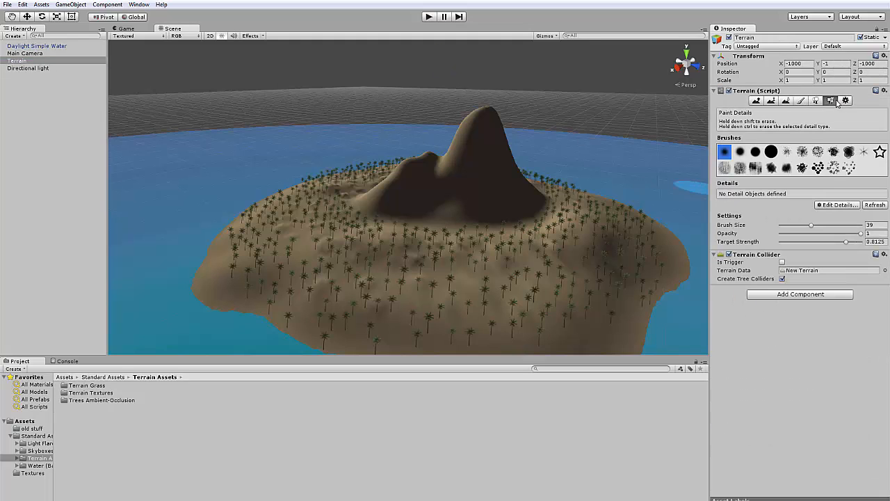
left_click(849, 206)
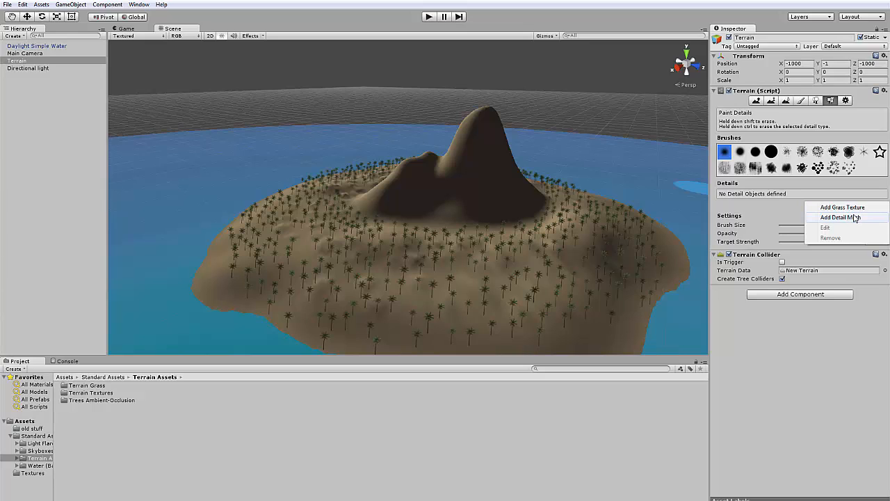
left_click(841, 217)
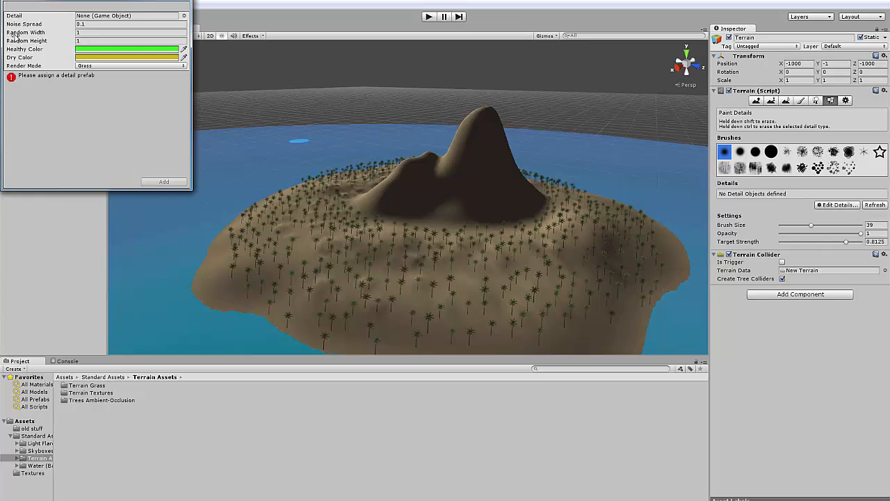
left_click(184, 16)
left_click(747, 213)
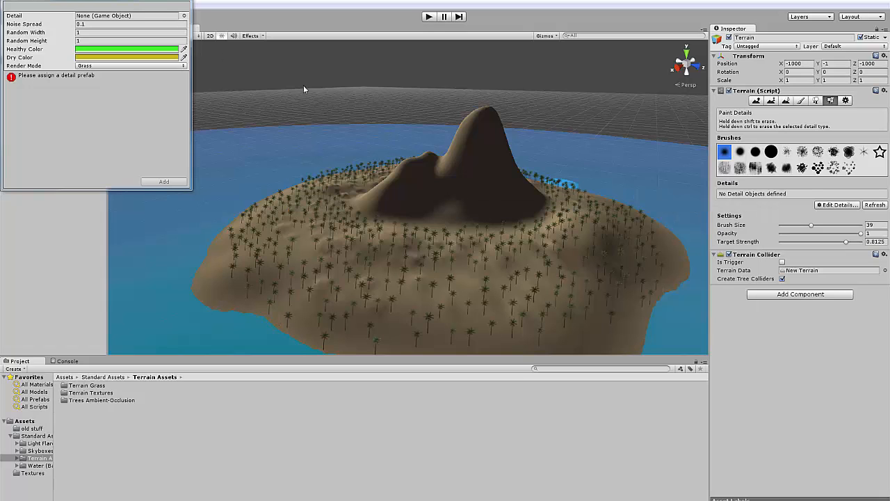
left_click(189, 3)
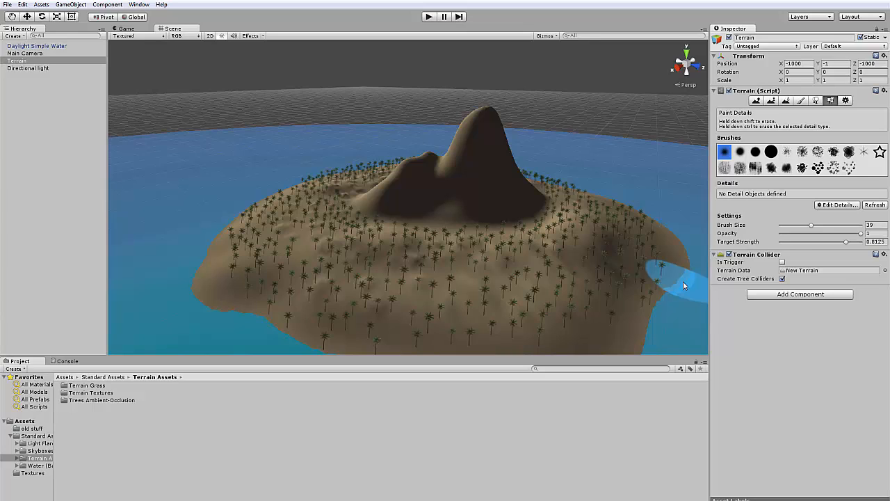
left_click(839, 205)
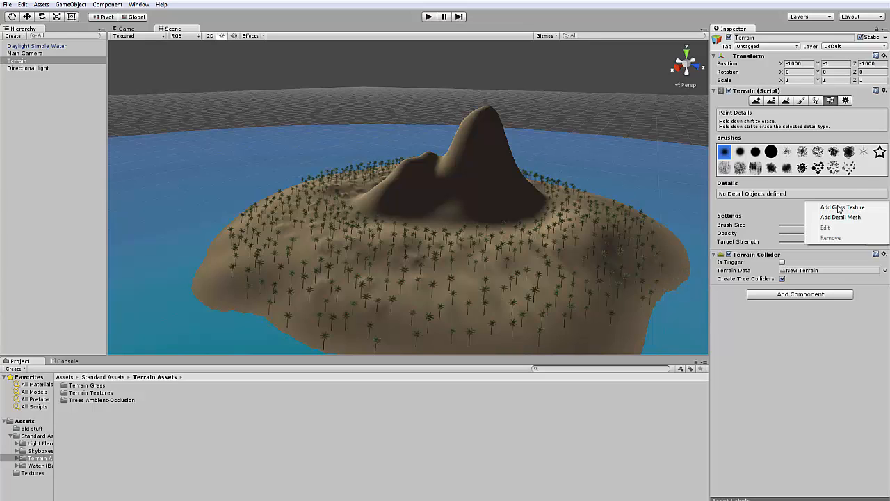
left_click(841, 217)
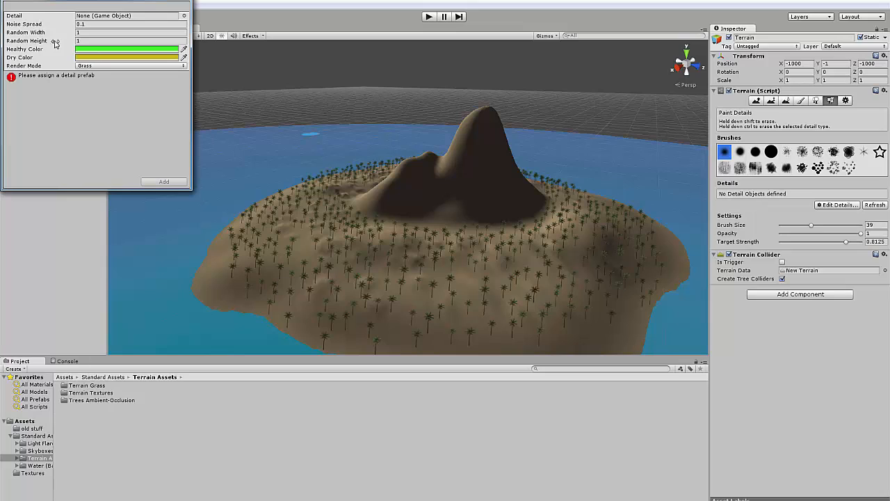
left_click(187, 1)
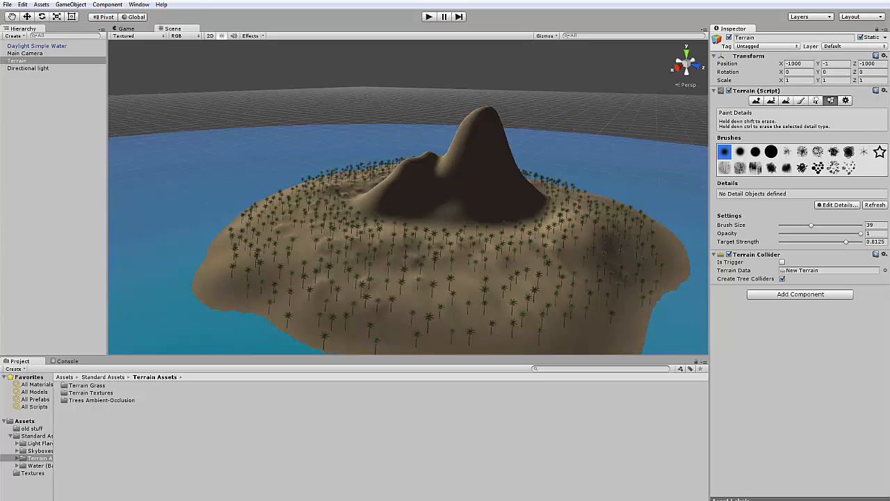
Look over the Terrain Settings and the Paint Details and Raise / Lower Terrain tools.
left_click(846, 101)
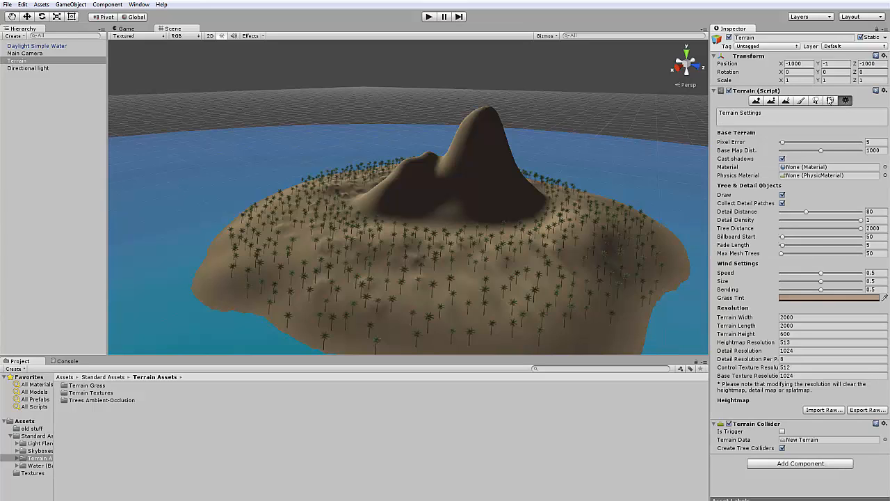
left_click(831, 101)
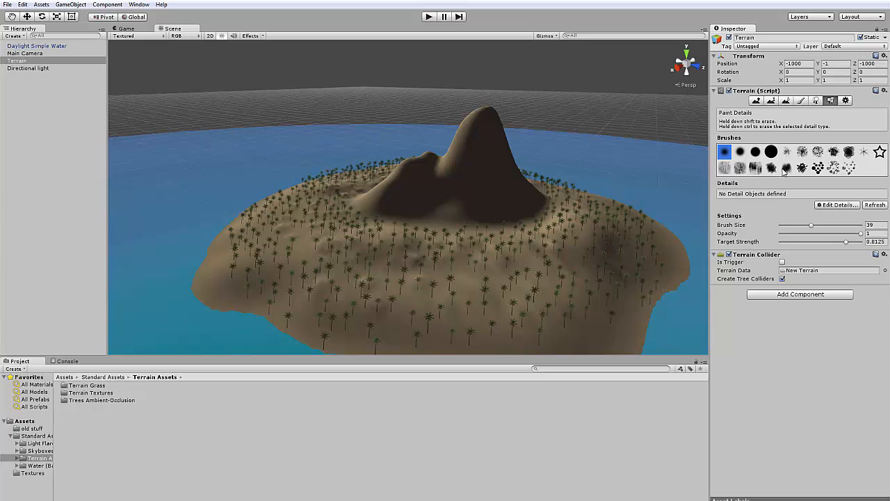
left_click(758, 101)
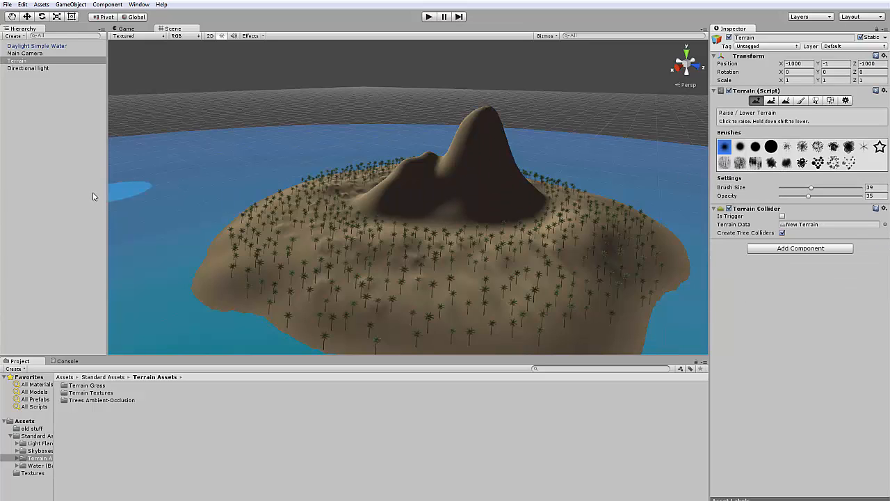
Import the complete Character Controller package, saving the modified New Terrain.asset.
left_click(37, 4)
mouse_move(111, 70)
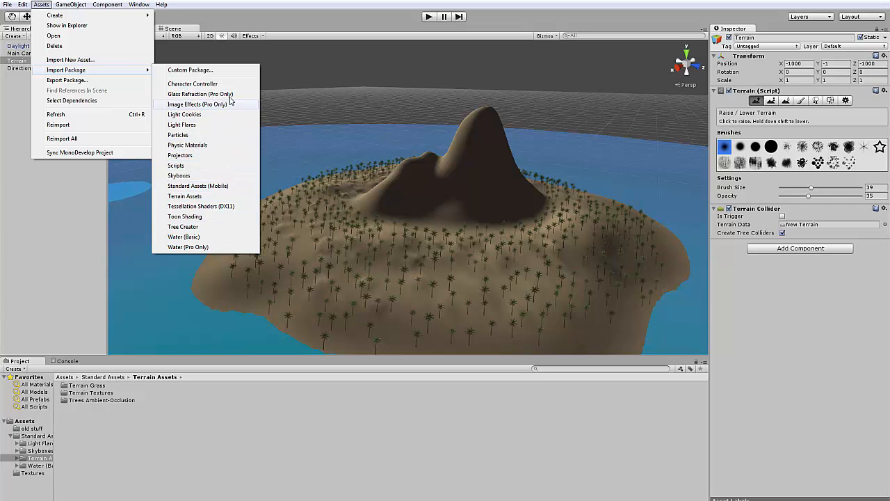
left_click(215, 83)
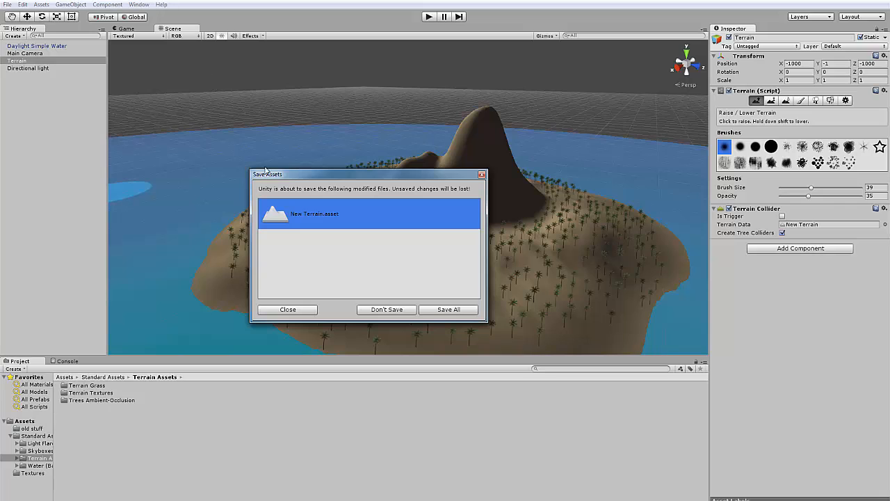
left_click(449, 311)
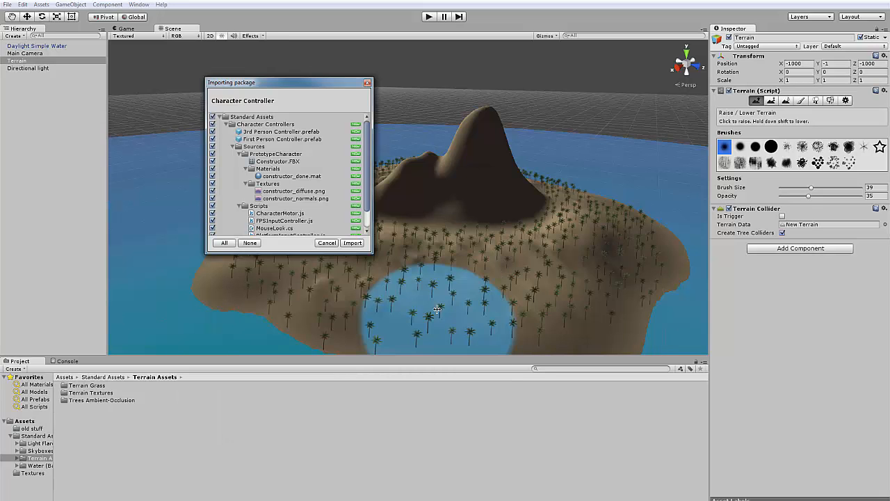
left_click(352, 245)
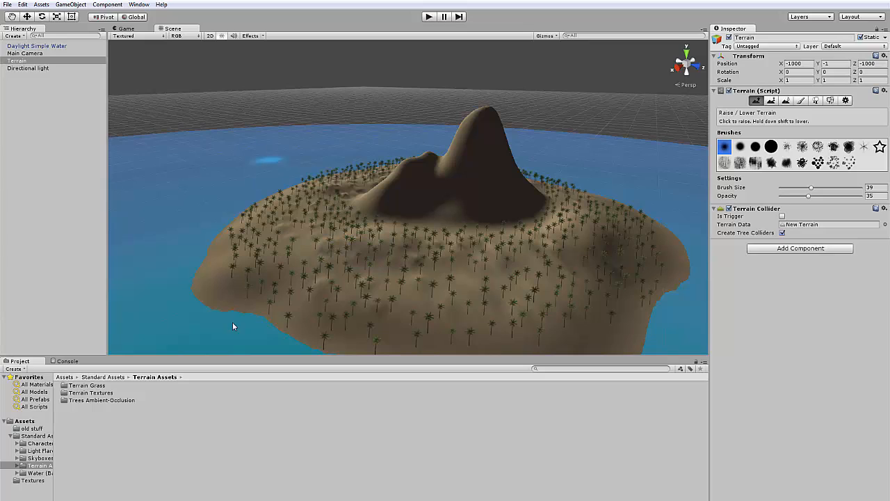
Place a First Person Controller prefab from the Character Controllers folder among the palms on the island's sand.
left_click(33, 443)
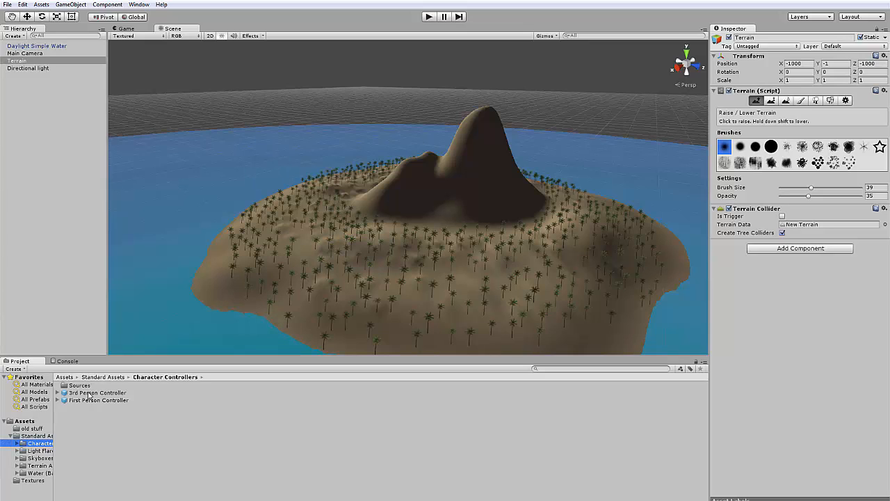
left_click_drag(98, 400, 430, 288)
scroll(431, 288, "up", 5)
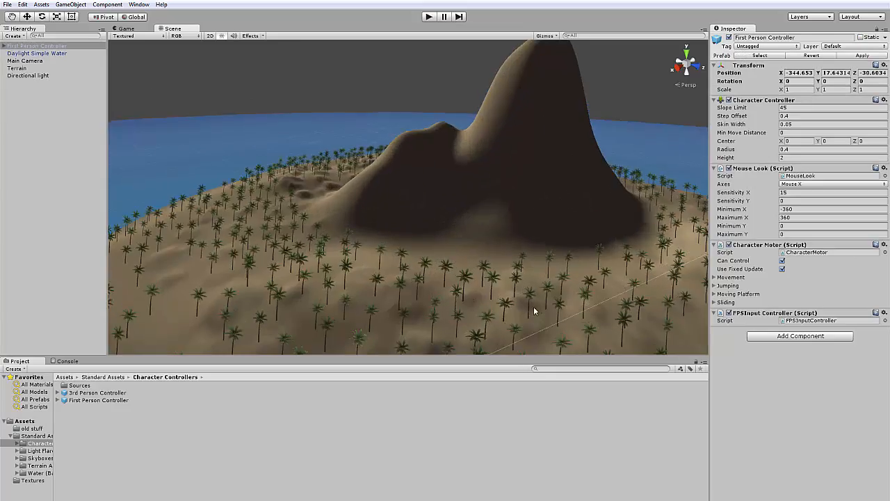
middle_click_drag(534, 308, 477, 252)
scroll(535, 277, "up", 6)
scroll(543, 292, "up", 4)
scroll(477, 252, "up", 3)
scroll(475, 279, "down", 6)
scroll(472, 274, "up", 3)
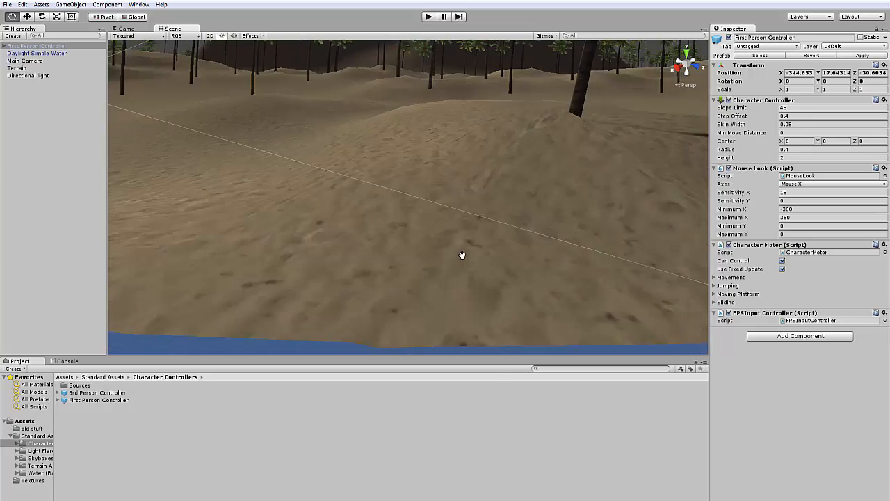
scroll(471, 275, "down", 6)
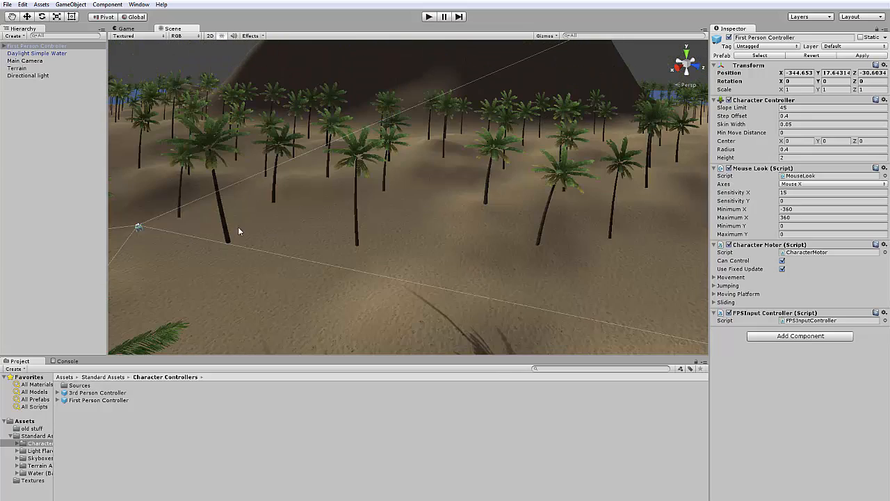
Focus on the First Person Controller and raise it out of the sand to a Y position of 18.64.
double_click(28, 46)
scroll(419, 159, "down", 5)
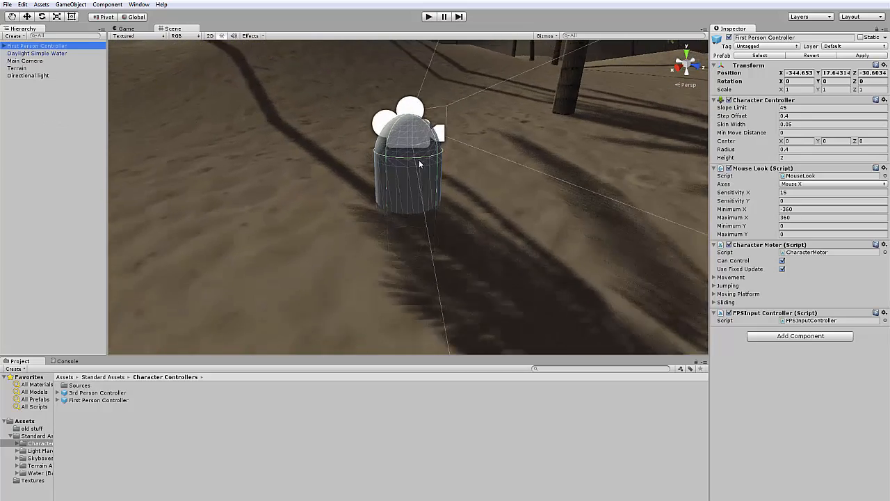
scroll(471, 204, "down", 1)
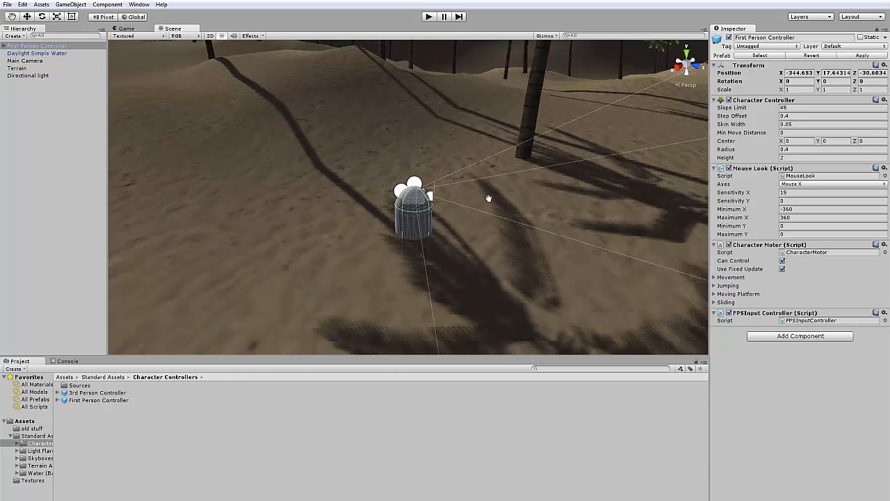
middle_click_drag(489, 197, 487, 249)
scroll(473, 232, "down", 2)
left_click(27, 16)
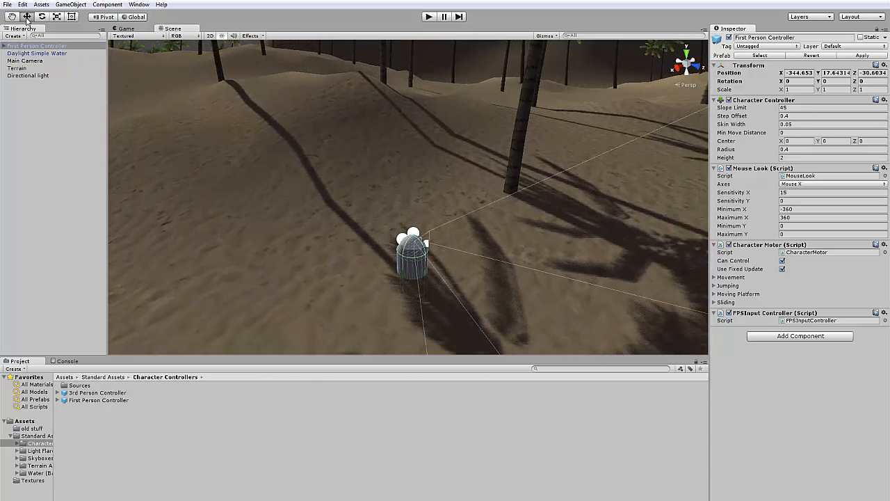
left_click_drag(411, 242, 411, 207)
middle_click_drag(443, 250, 425, 223)
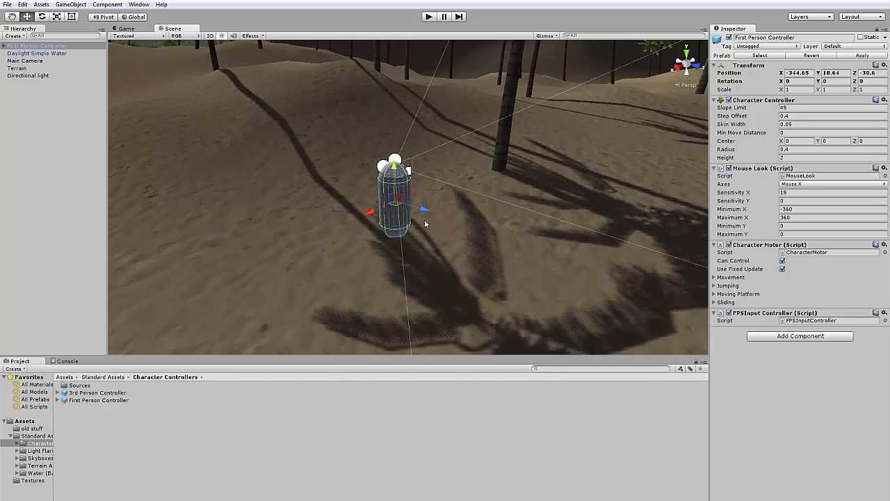
Place a 3rd Person Controller prefab on the sand beside the First Person Controller and look at the character up close.
scroll(424, 220, "up", 5)
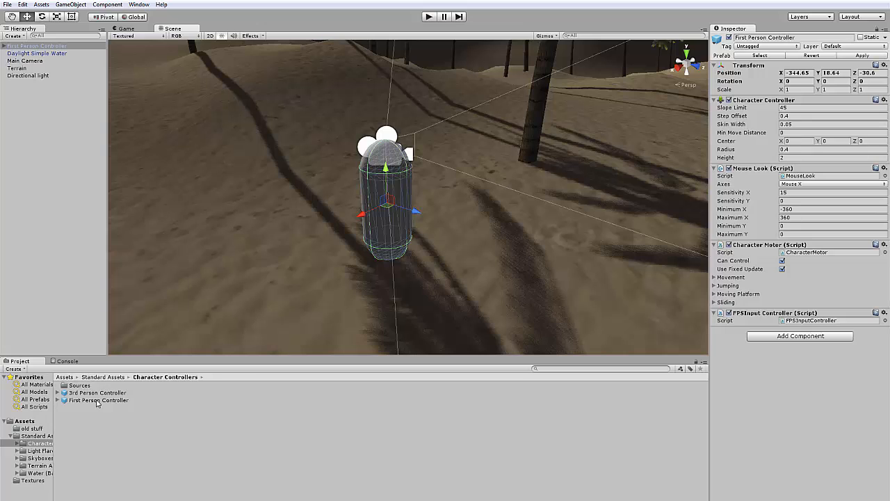
left_click_drag(98, 394, 223, 137)
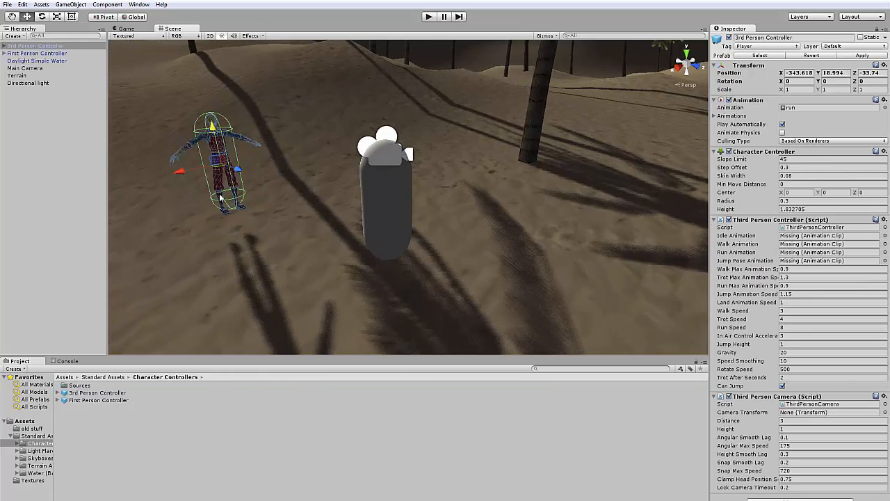
middle_click_drag(221, 195, 390, 219)
scroll(407, 240, "up", 2)
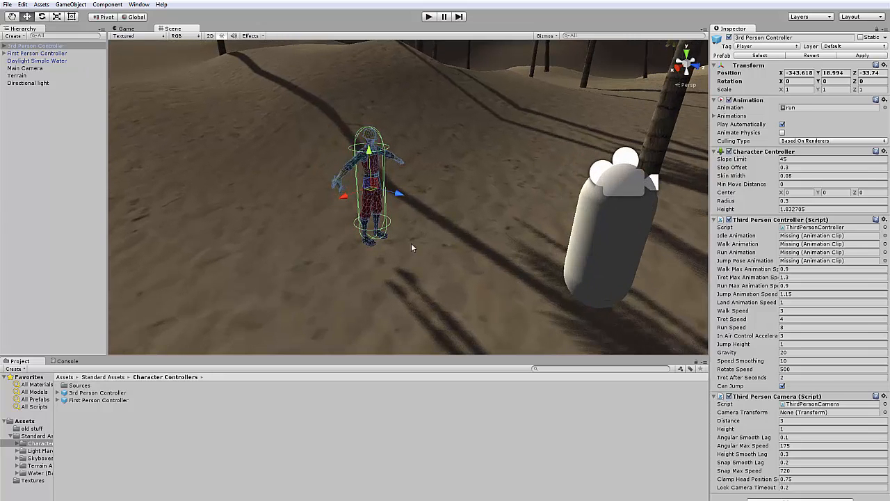
left_click(414, 192)
scroll(363, 158, "up", 5)
scroll(368, 160, "up", 3)
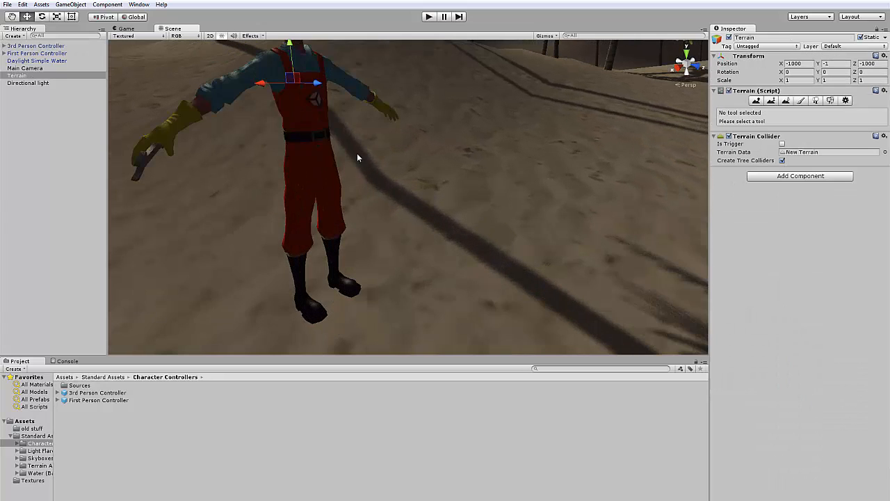
middle_click_drag(358, 154, 367, 207)
scroll(318, 223, "down", 3)
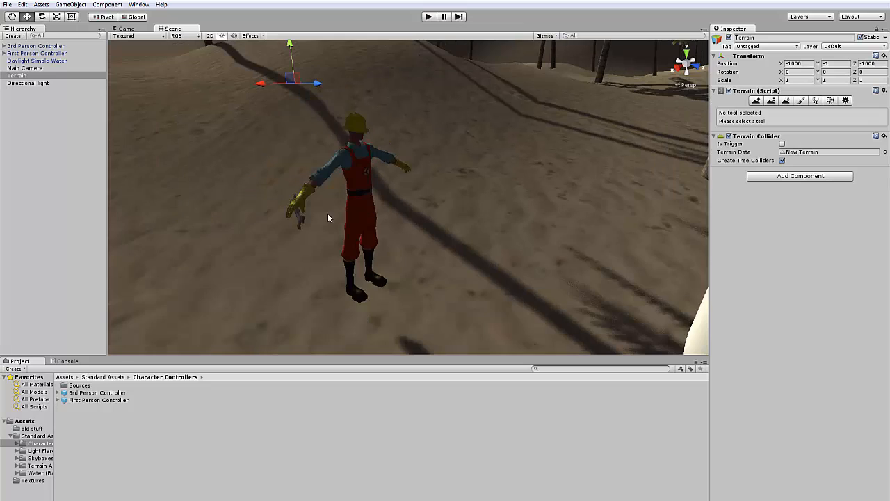
middle_click_drag(516, 262, 445, 209)
scroll(562, 243, "down", 2)
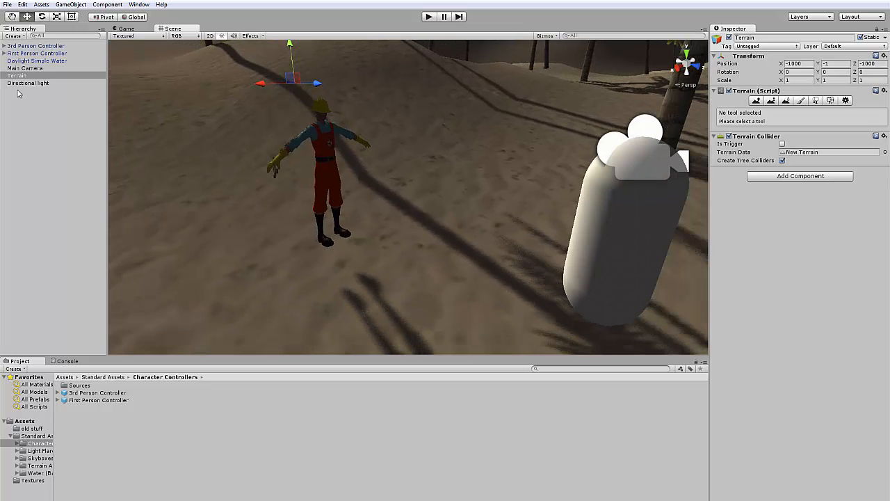
Deactivate the First Person Controller and playtest the 3rd Person Controller by running it around among the palms.
left_click(32, 54)
left_click(729, 37)
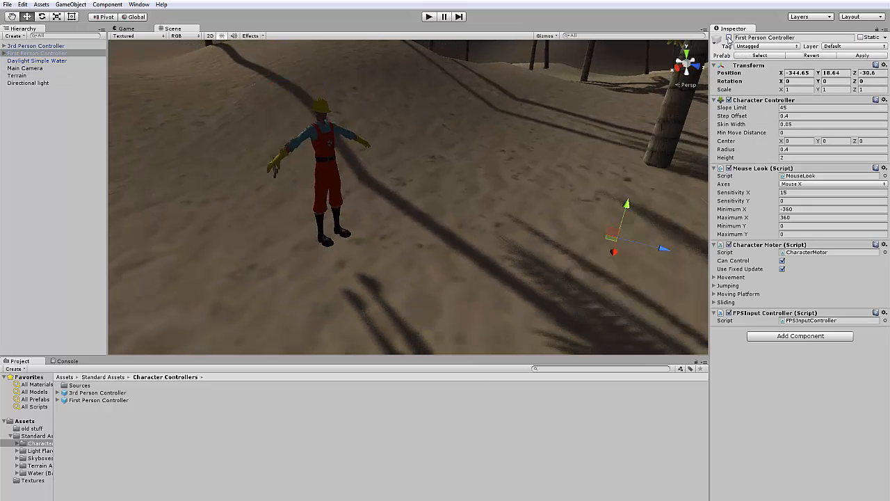
left_click(429, 17)
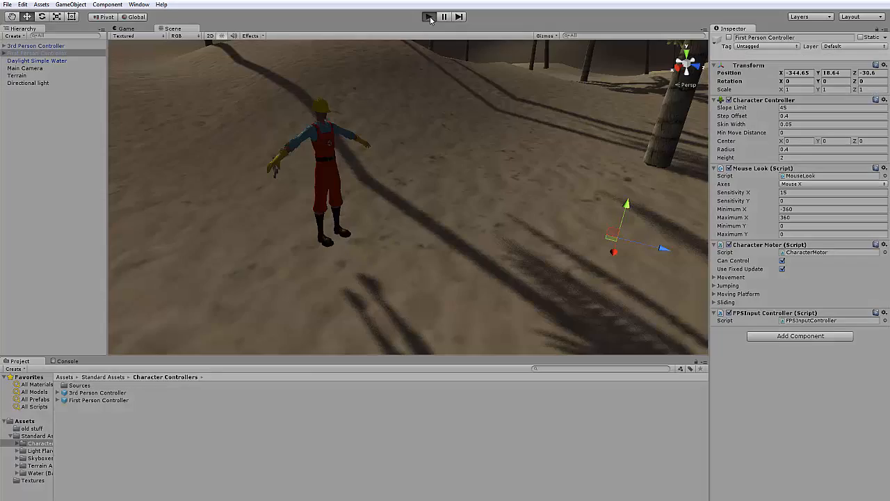
key("w")
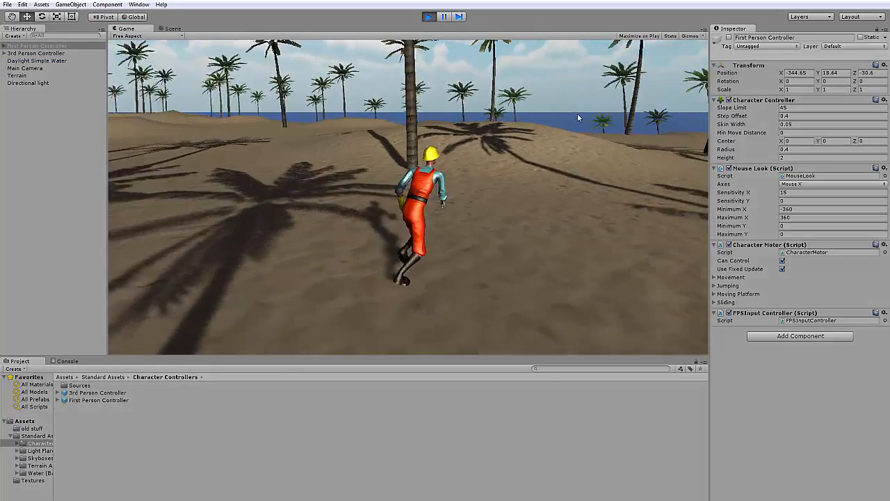
key("d")
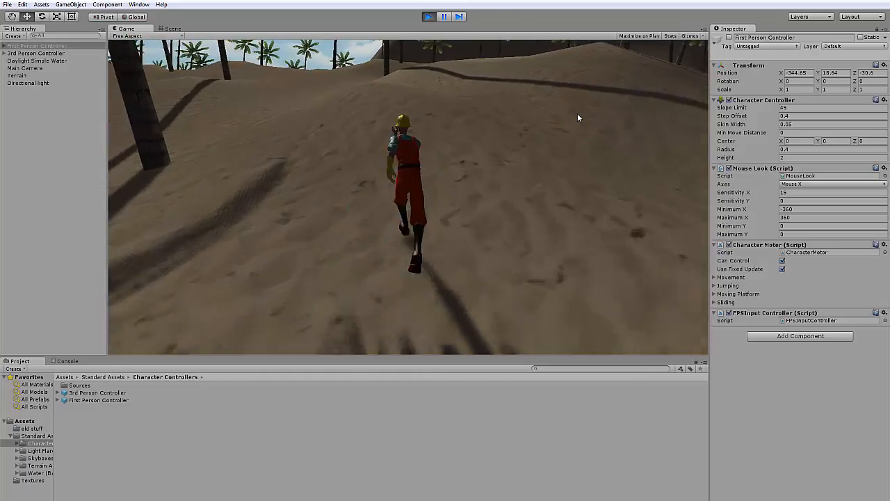
key("d")
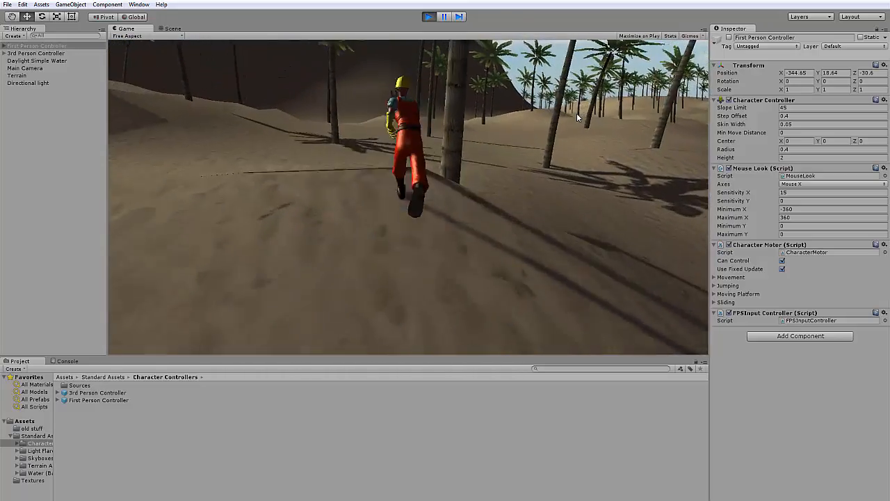
key("d")
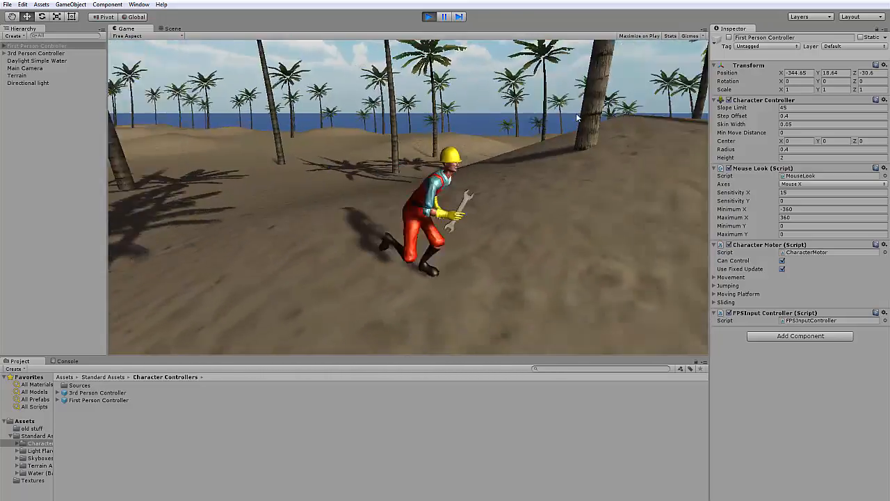
key("d")
key("a")
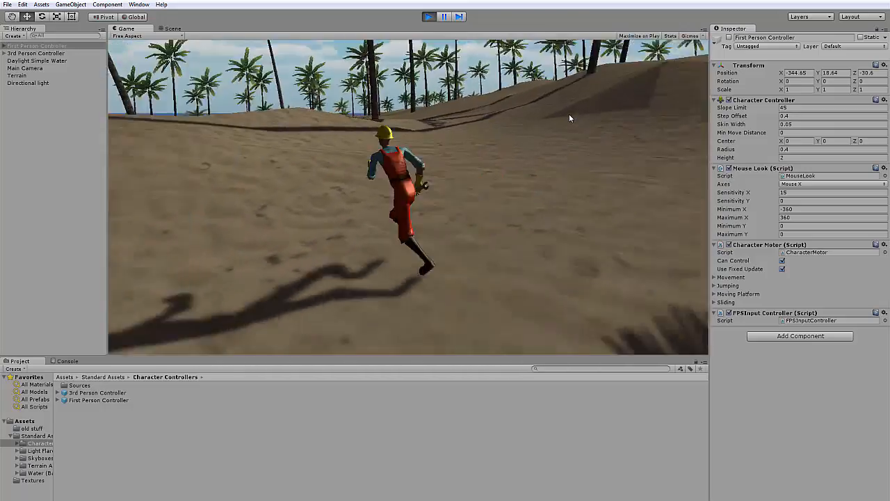
key("a")
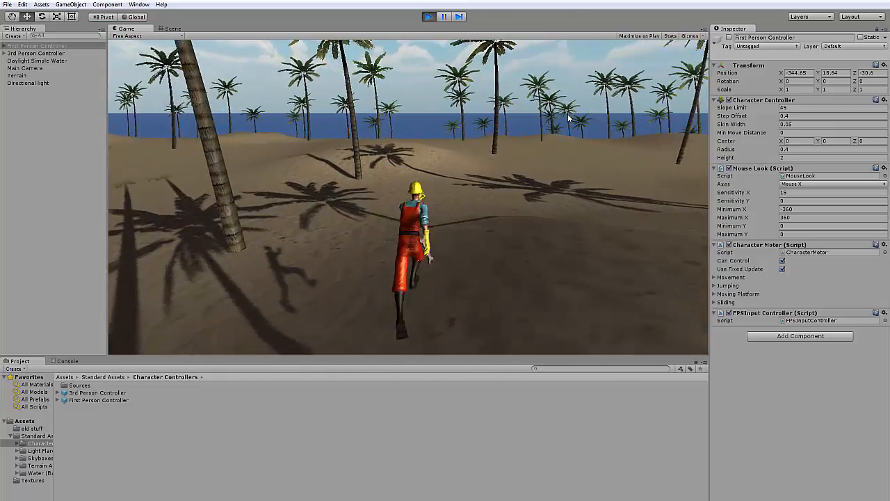
key("d")
key("a")
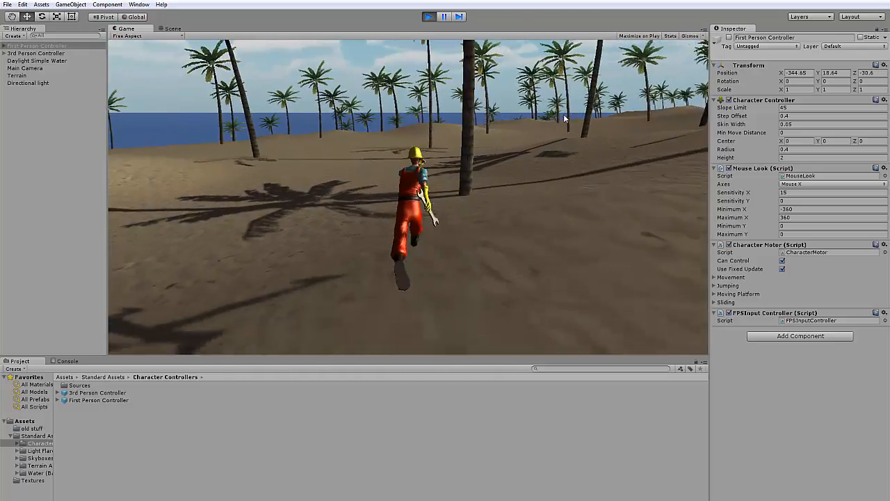
key("d")
key("d")
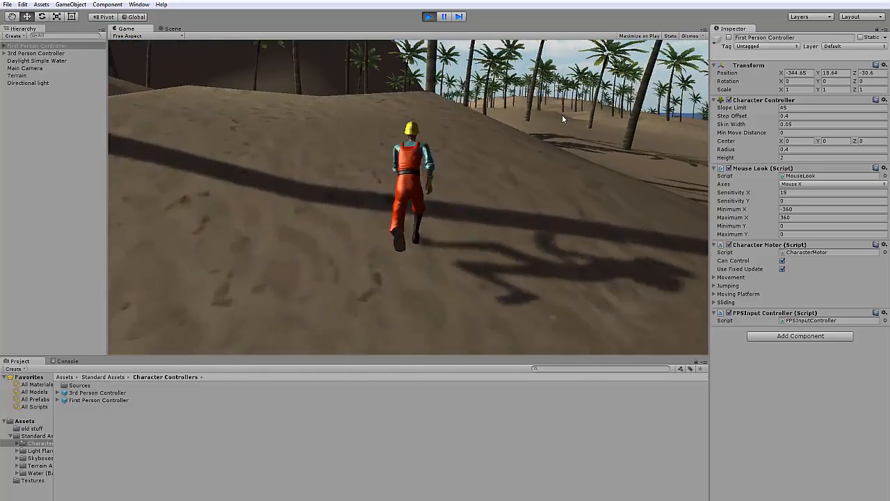
key("w")
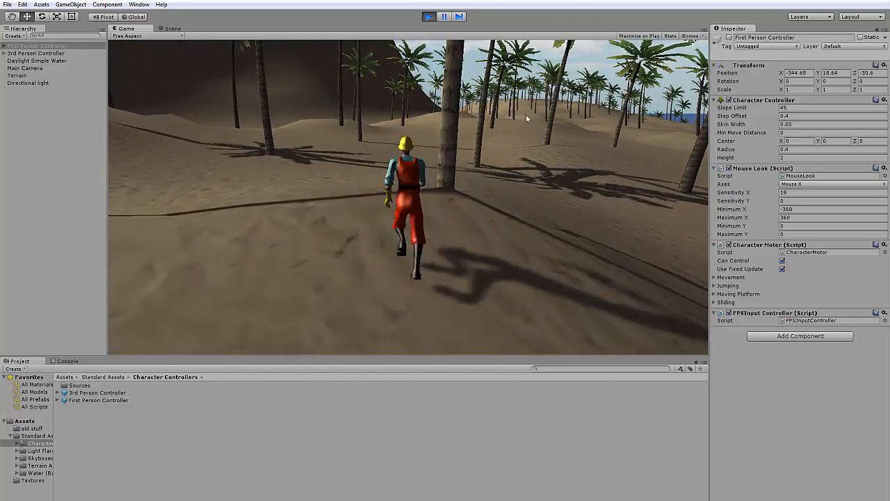
key("ctrl+p")
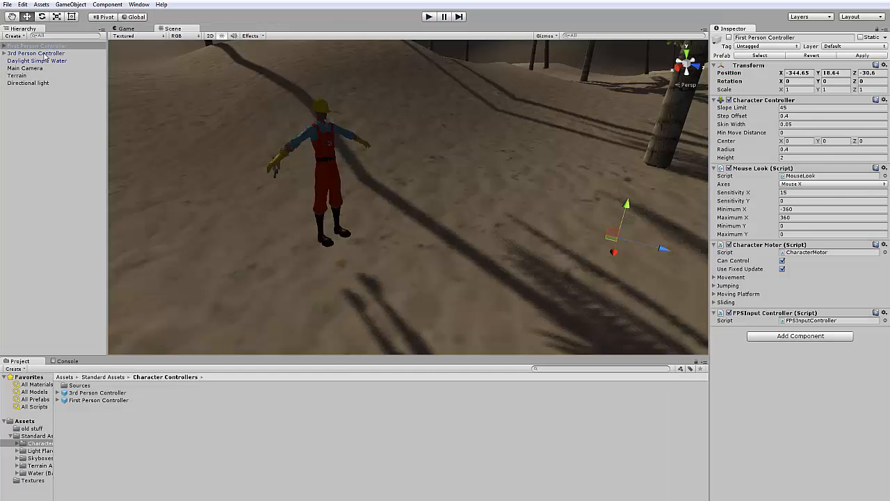
Delete the 3rd Person Controller from the scene and reactivate the First Person Controller.
left_click(36, 54)
key("Delete")
left_click(30, 46)
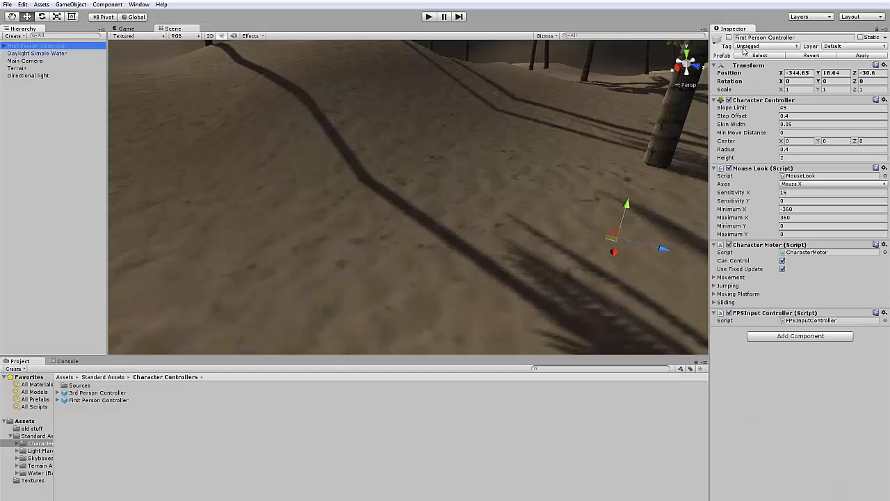
Briefly playtest the First Person Controller, and raise it above the sand to a Y position of 18.916.
left_click(430, 18)
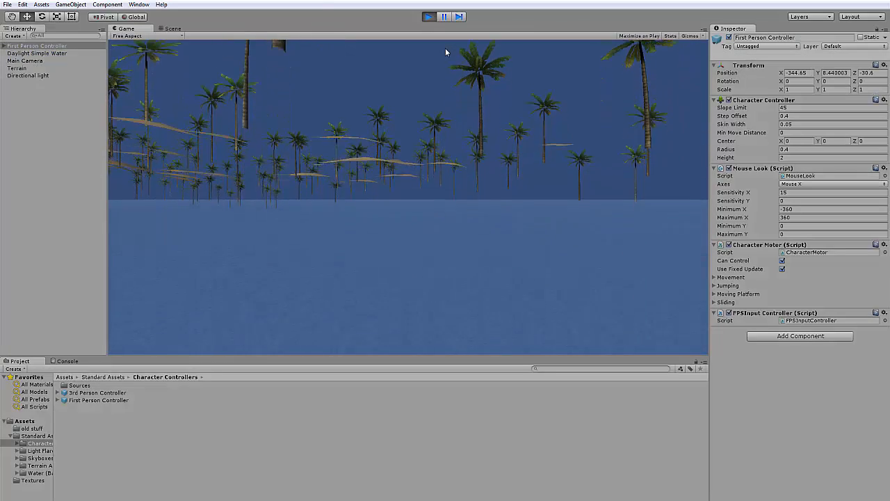
left_click(429, 17)
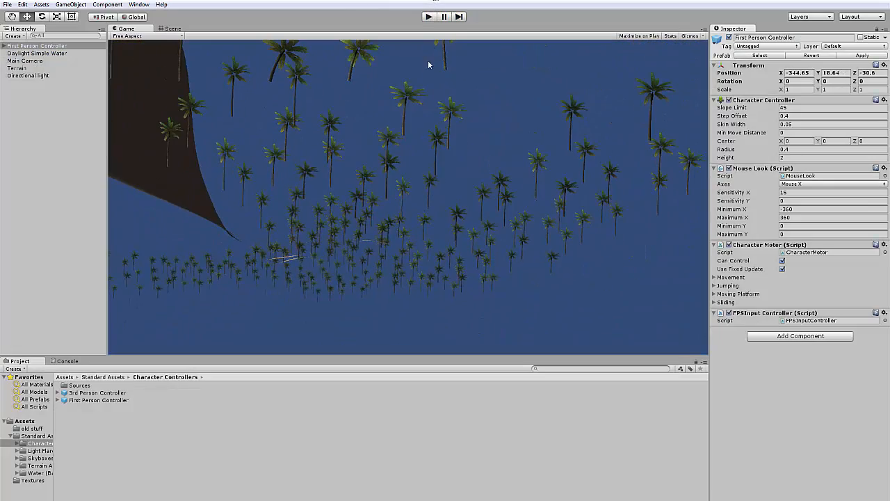
middle_click_drag(515, 200, 345, 244)
left_click_drag(449, 189, 449, 158)
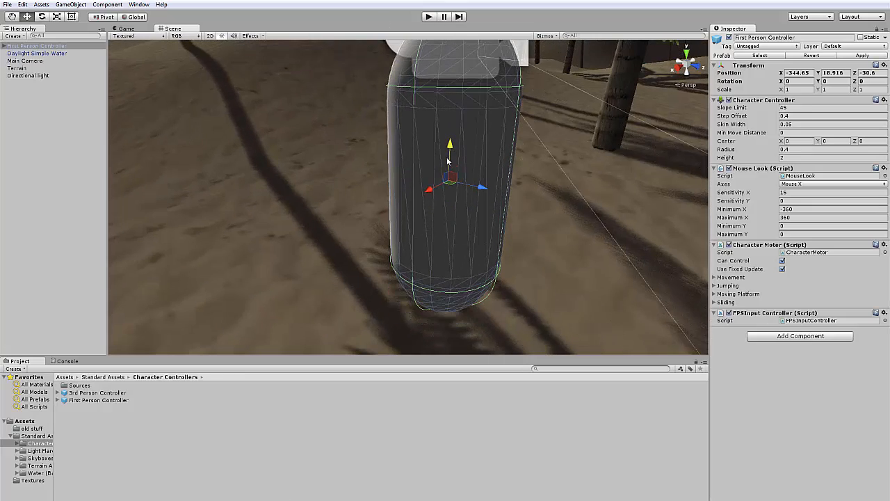
left_click_drag(455, 205, 457, 133, "alt")
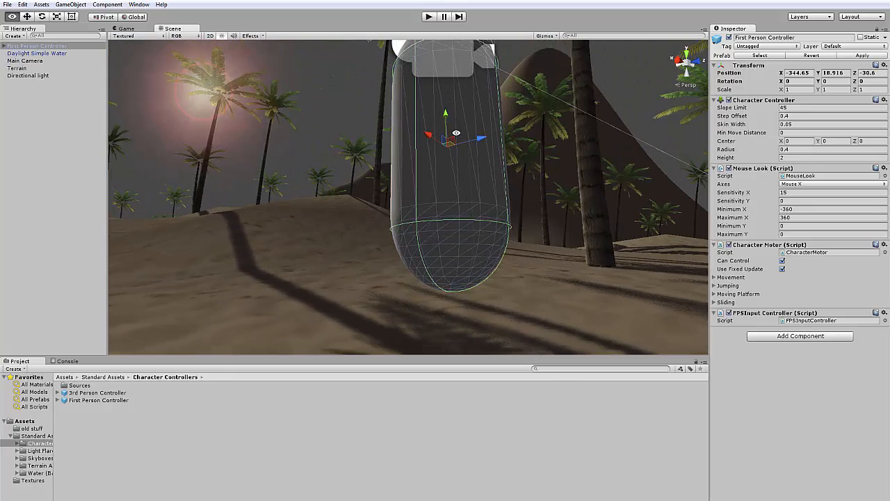
Playtest the scene in first person, walking over the dunes and looking around at the palms, sun and sky.
left_click(429, 17)
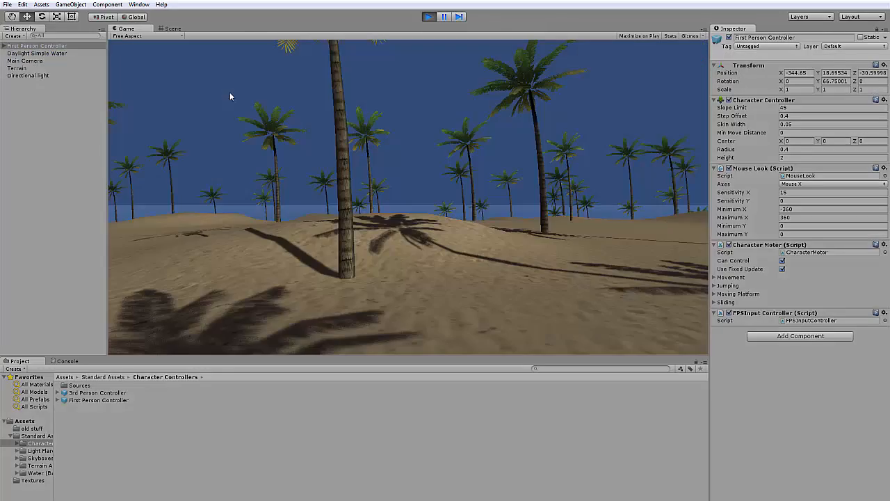
key("w")
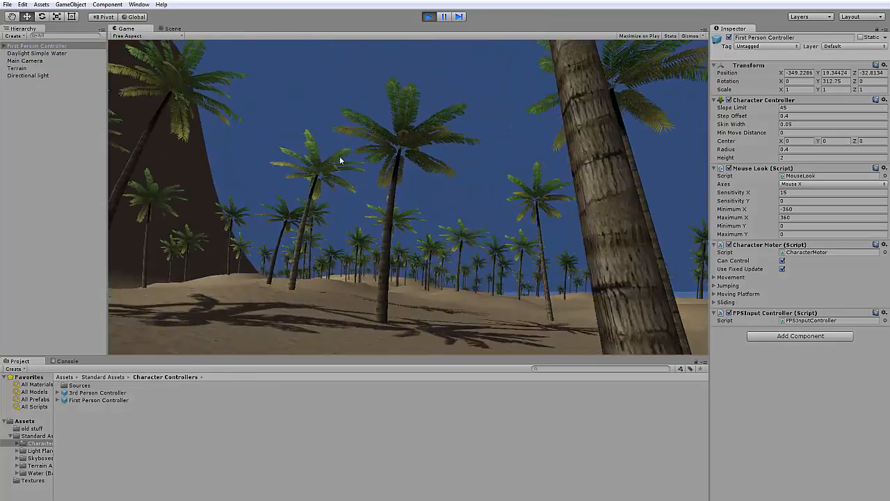
key("w")
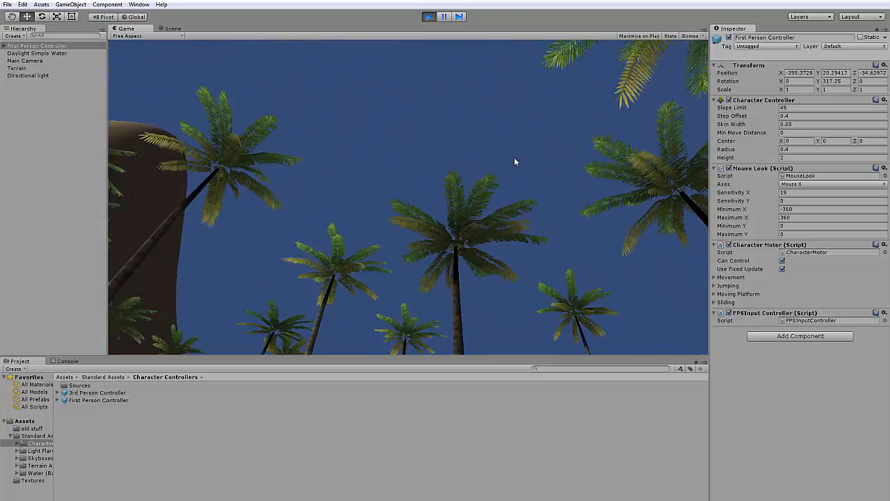
key("w")
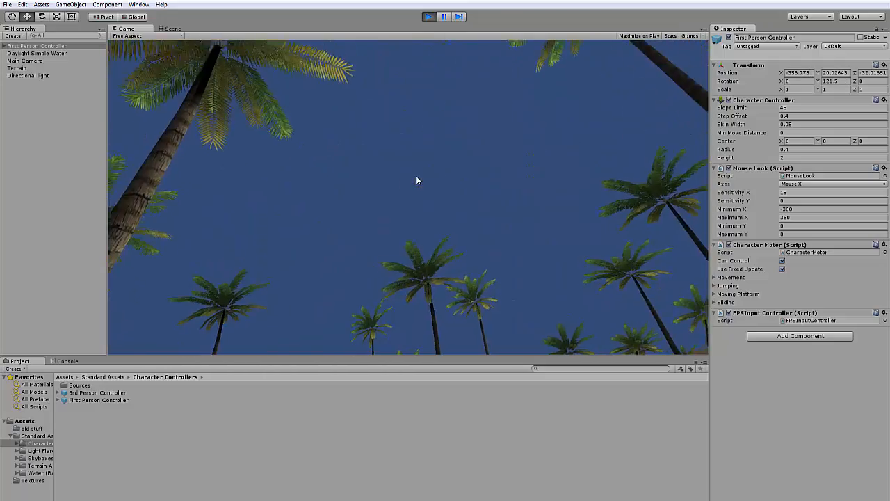
key("w")
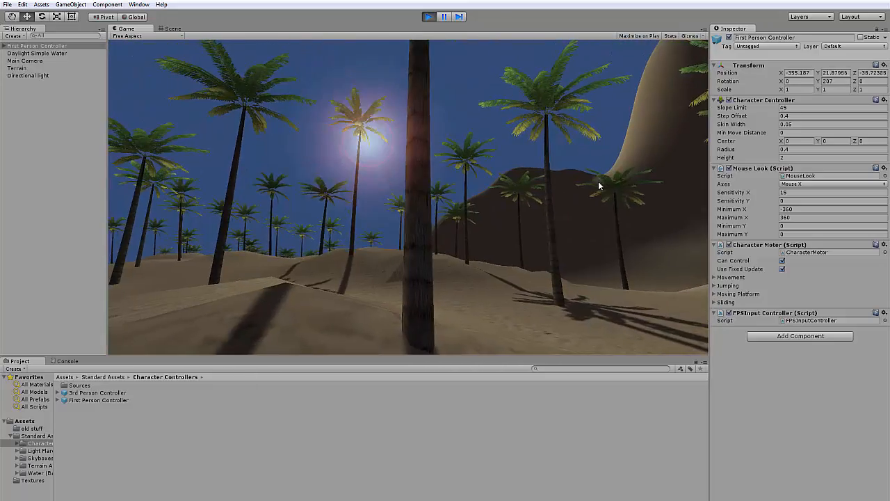
key("w")
key("w")
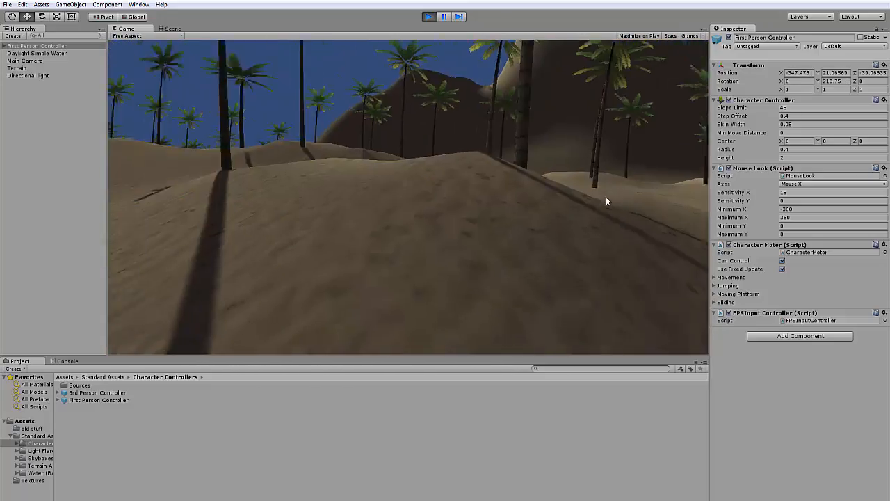
key("w")
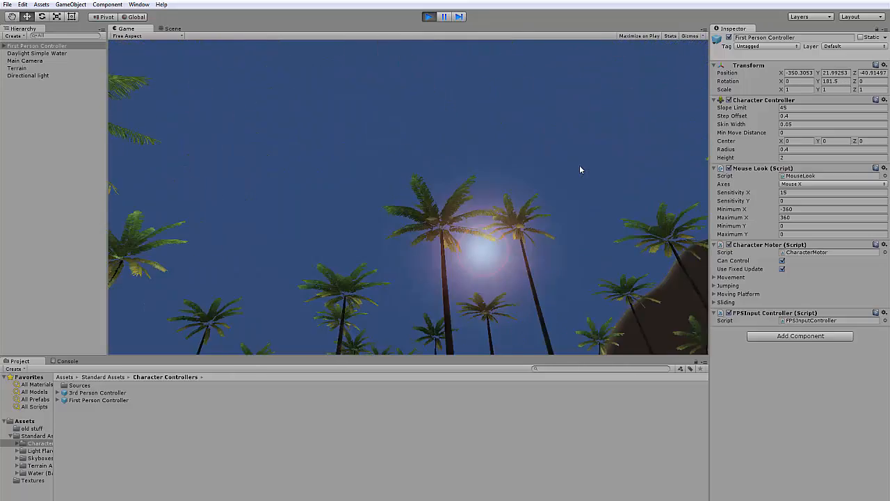
key("w")
key("d")
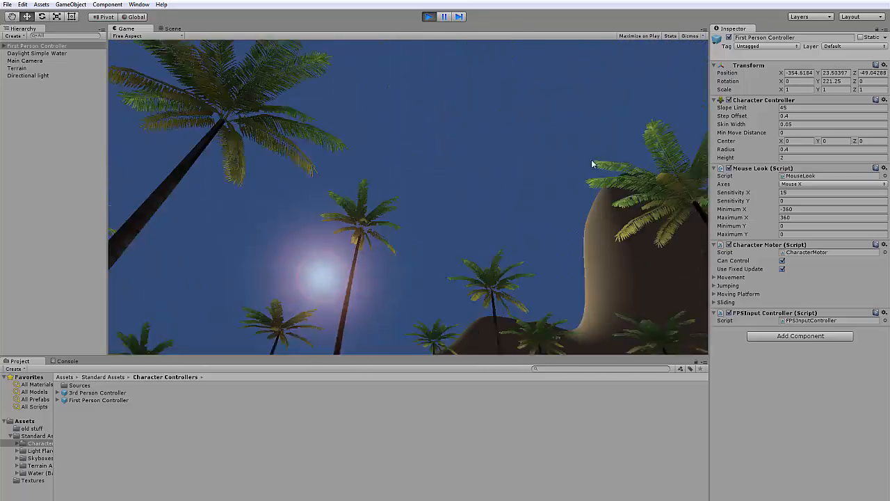
key("w")
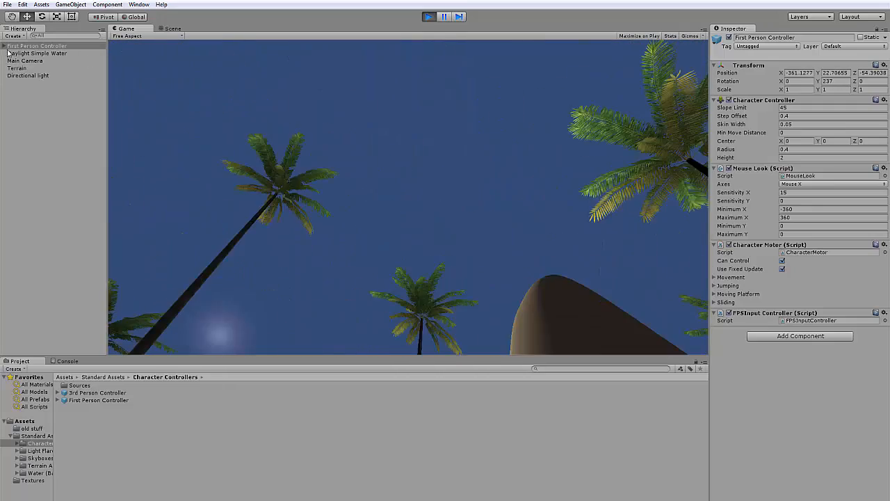
Compare the First Person Controller's own Main Camera with the scene's Main Camera and its Skybox component, and end the playtest.
left_click(4, 46)
left_click(31, 61)
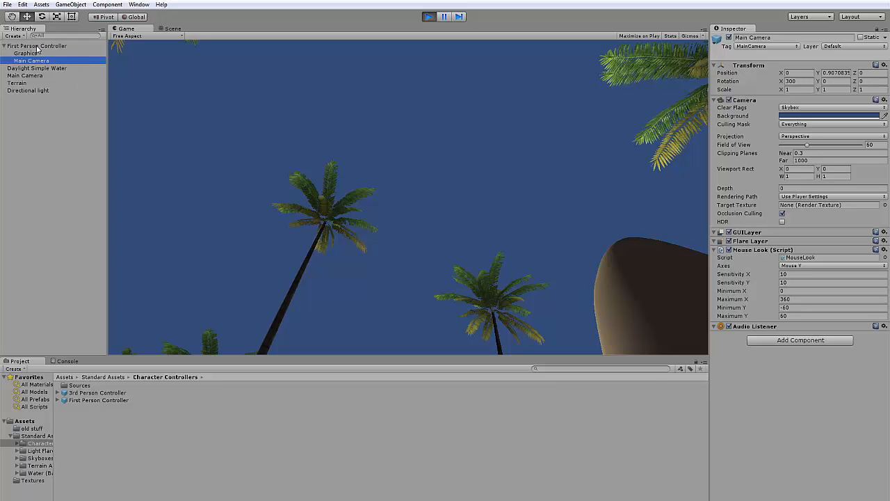
left_click(32, 75)
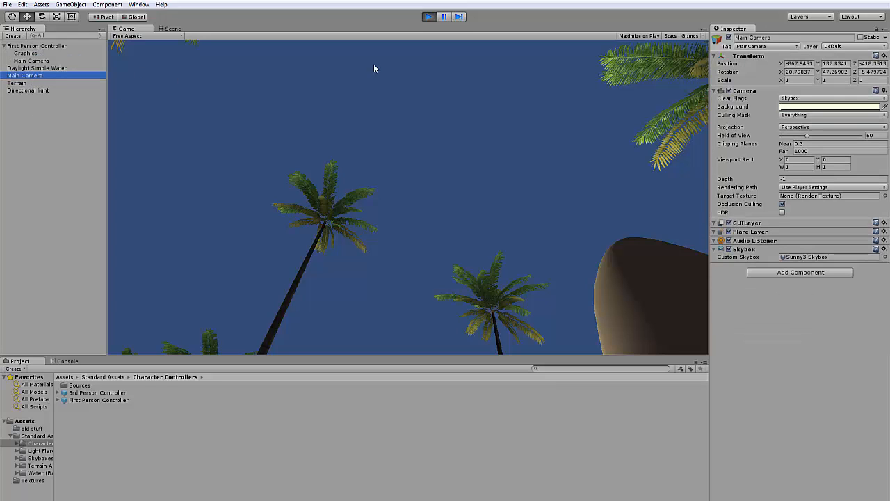
left_click(427, 16)
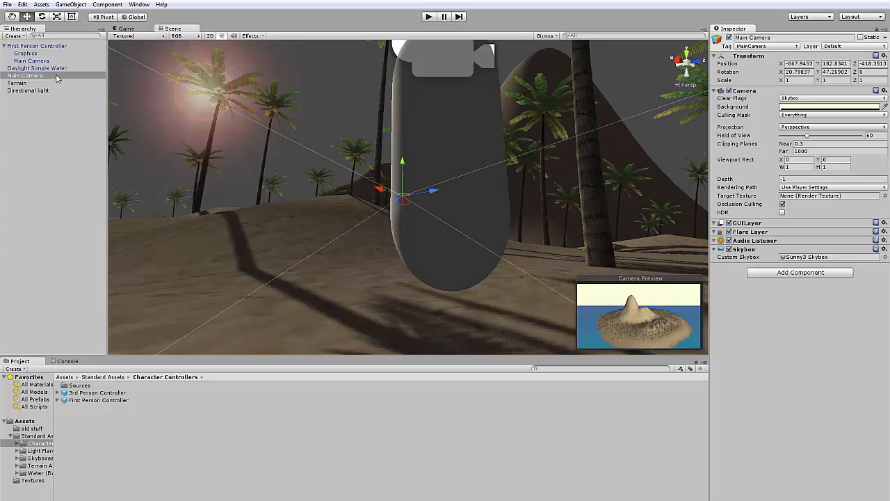
Delete the scene's standalone Main Camera, keeping only the one inside the First Person Controller.
left_click(51, 75)
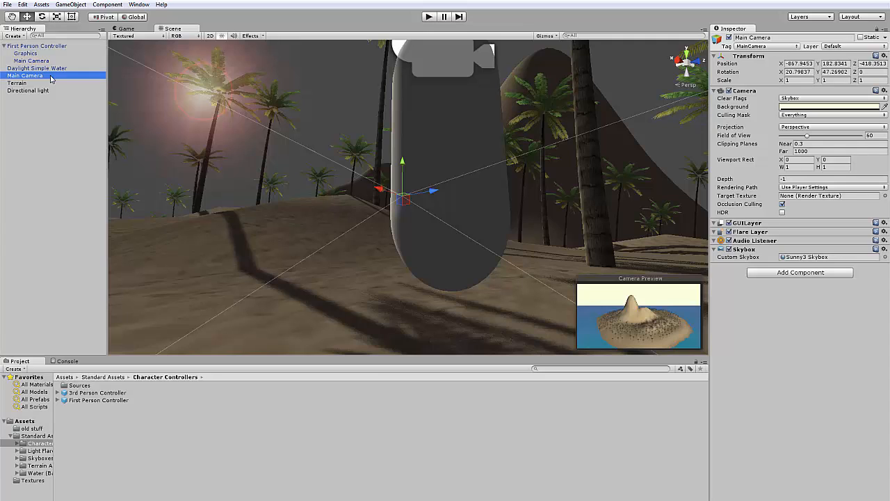
key("Delete")
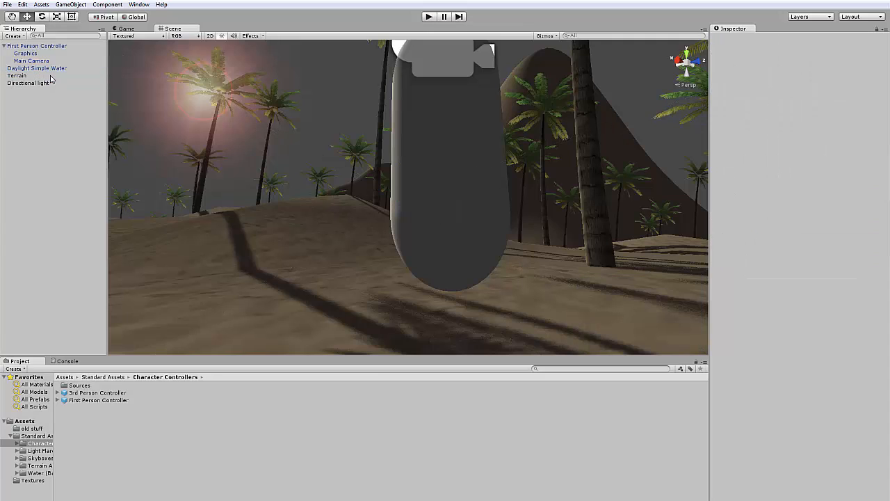
key("ctrl+z")
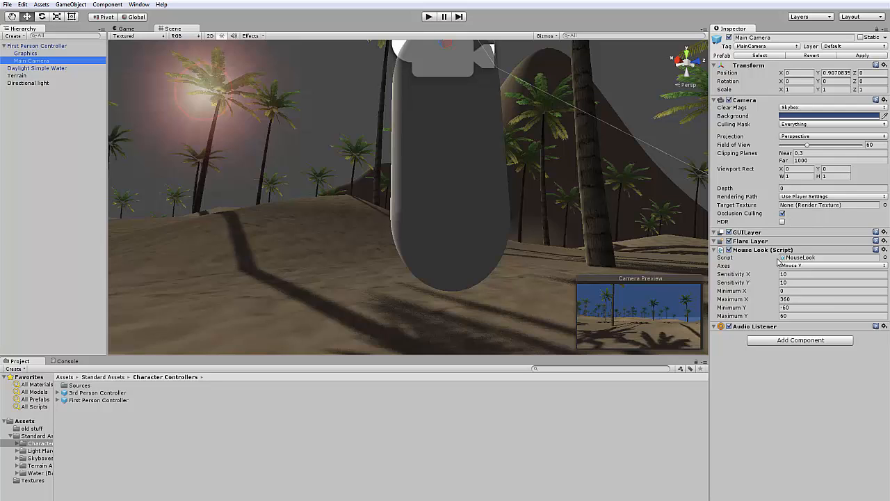
Add a Skybox component to the First Person Controller's Main Camera and assign the Sunny3 Skybox material to it.
left_click(755, 249)
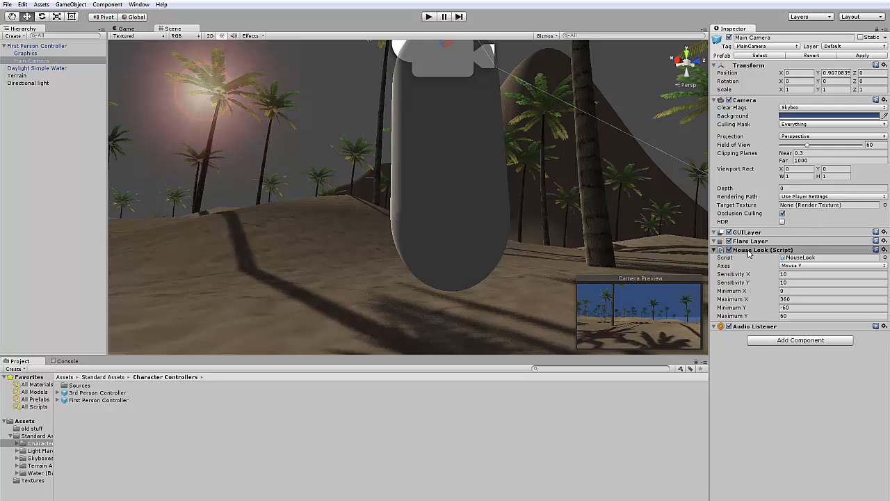
left_click(755, 249)
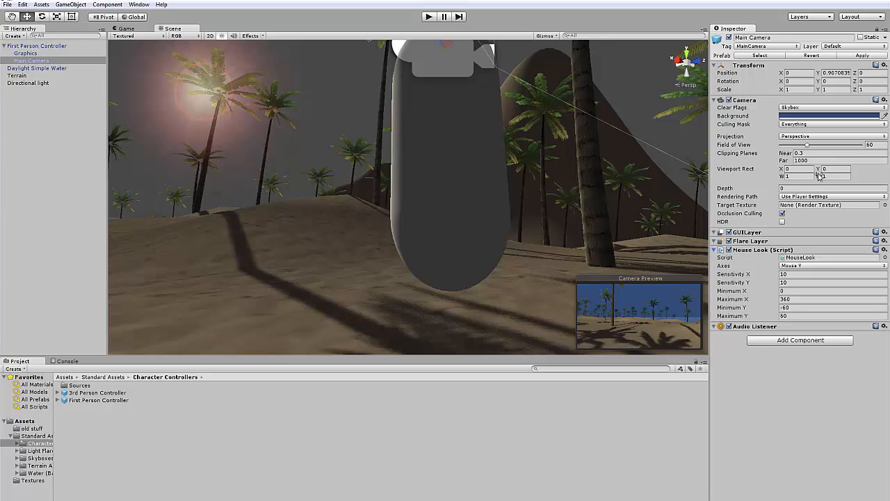
left_click(779, 341)
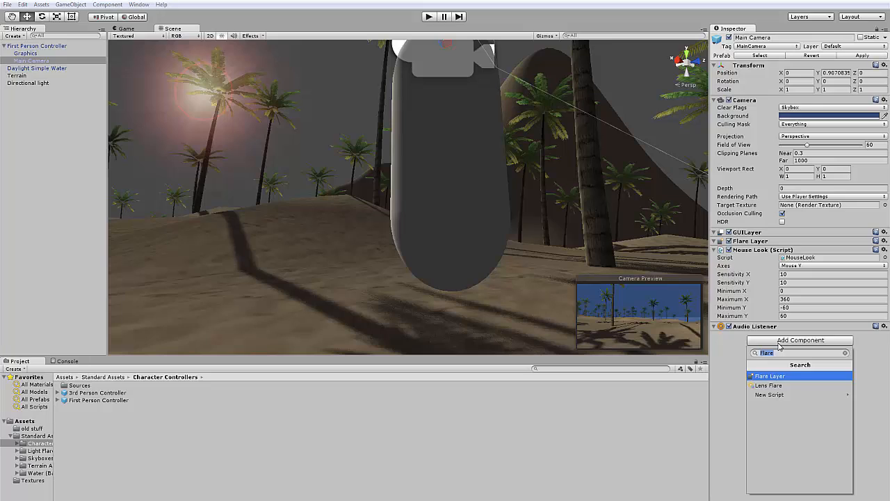
type("Sky")
key("Return")
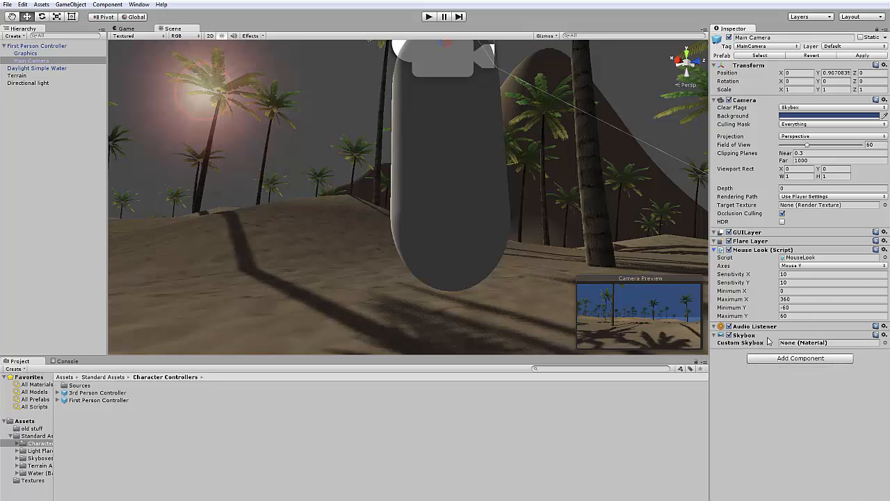
left_click(886, 343)
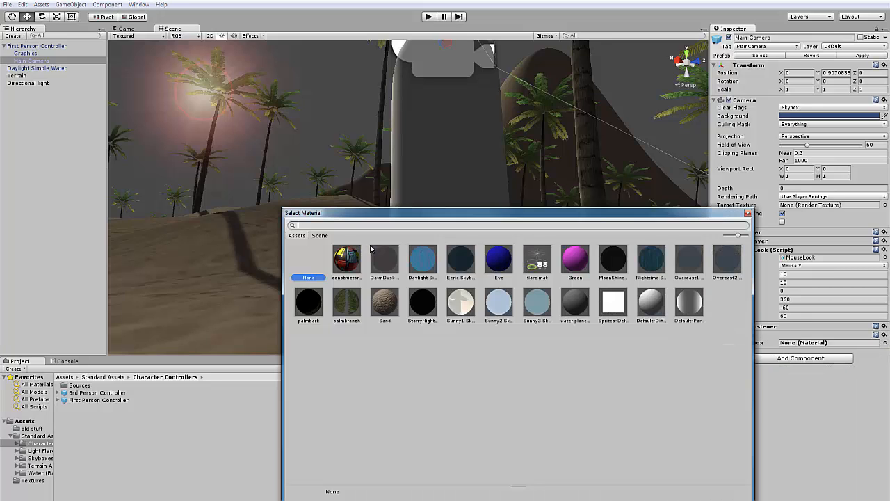
double_click(545, 313)
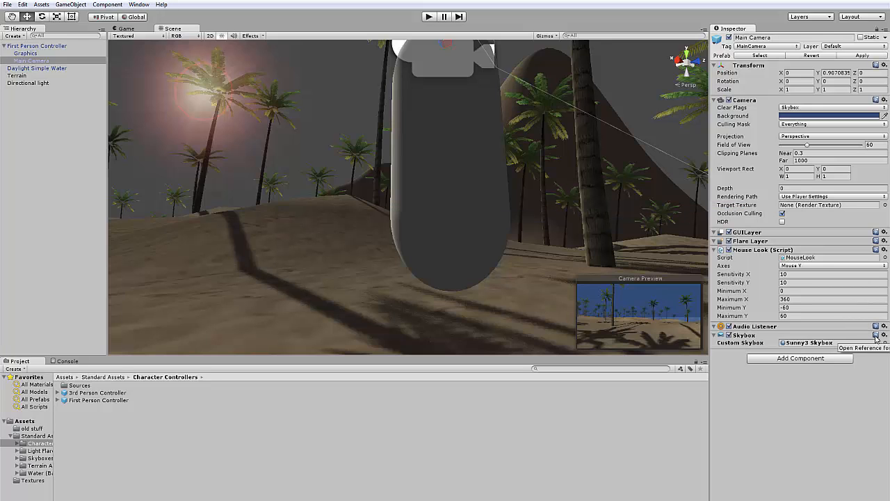
Playtest the scene to view the Sunny3 sky through the First Person Controller's camera.
left_click(431, 17)
left_click(434, 22)
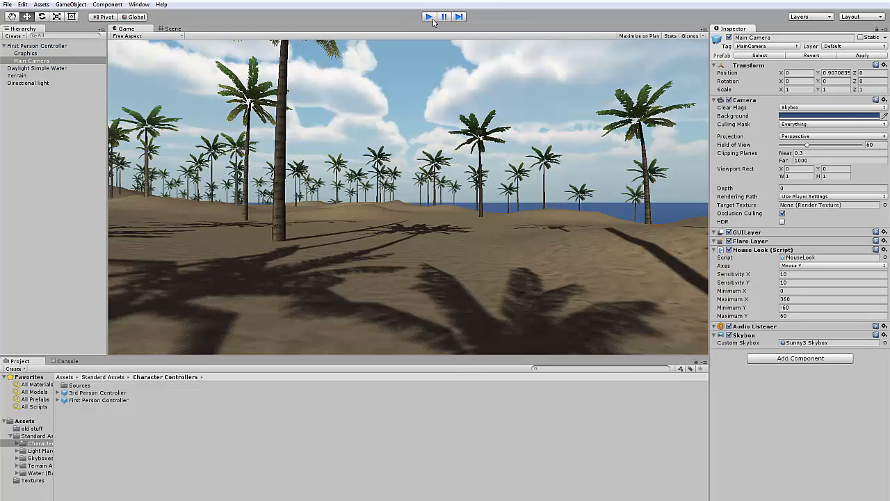
left_click(431, 17)
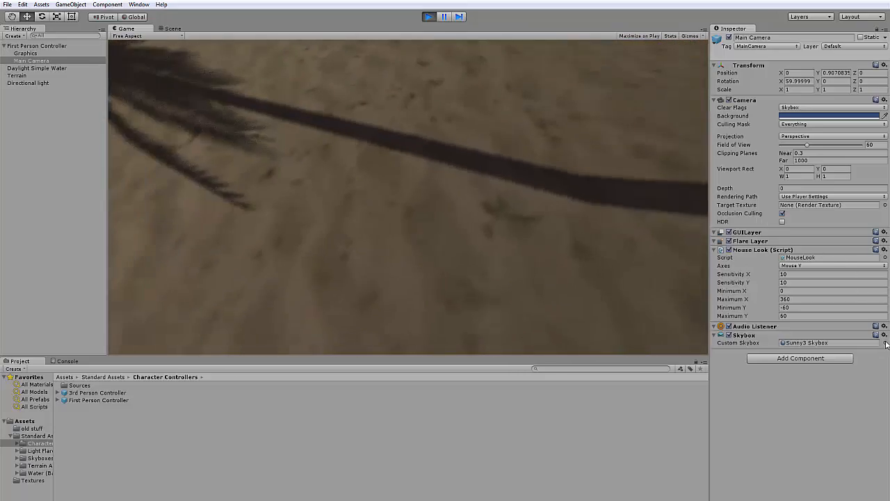
Try the Sunny1 Skybox material on the camera's Skybox component during play mode, and end the playtest.
left_click(885, 343)
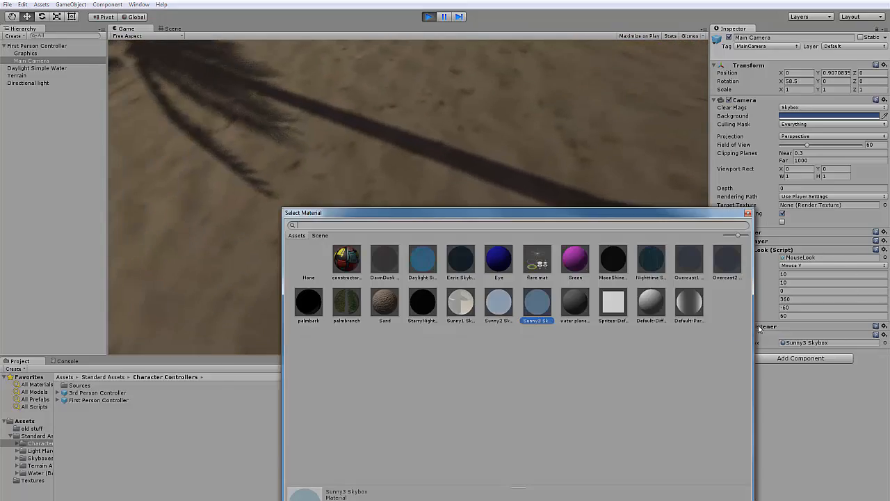
double_click(466, 313)
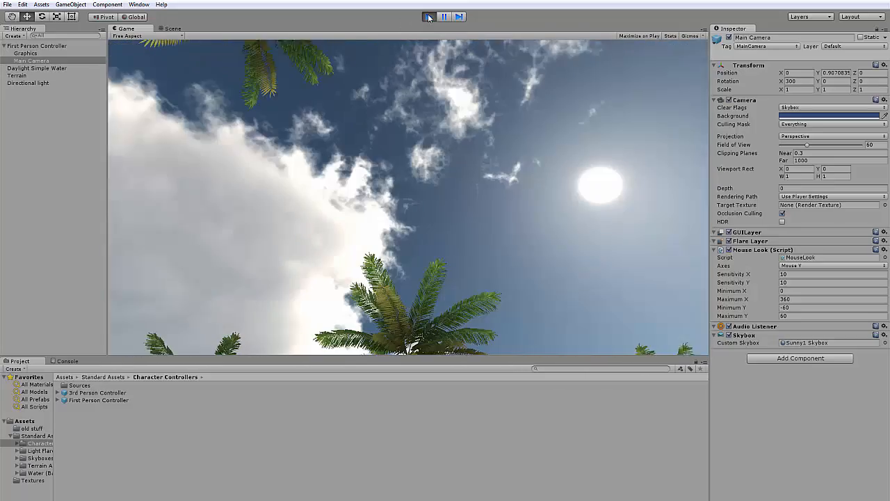
left_click(429, 17)
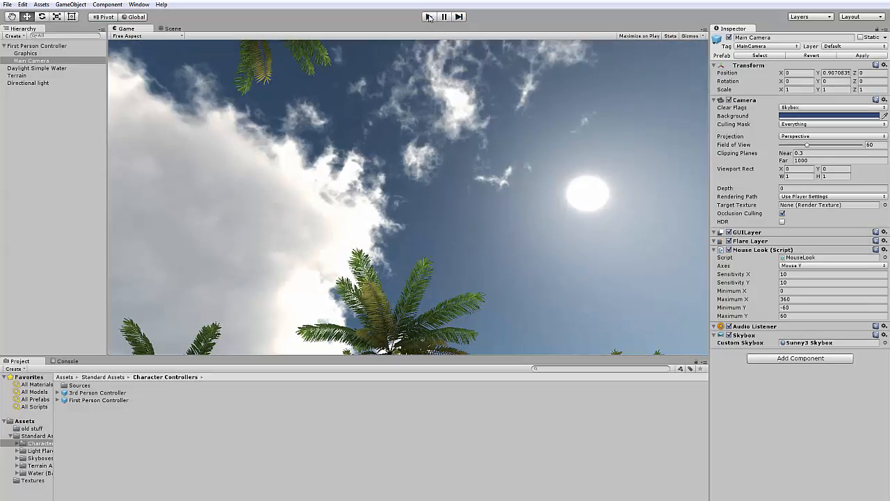
Locate the camera's assigned skybox material in the project assets, and briefly playtest the scene once more.
scroll(442, 150, "down", 3)
middle_click_drag(481, 155, 467, 214)
scroll(466, 214, "down", 2)
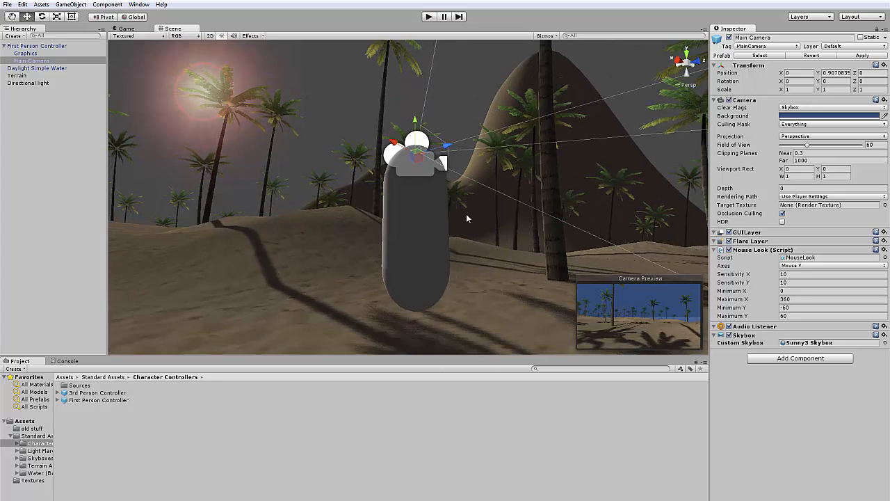
left_click(800, 345)
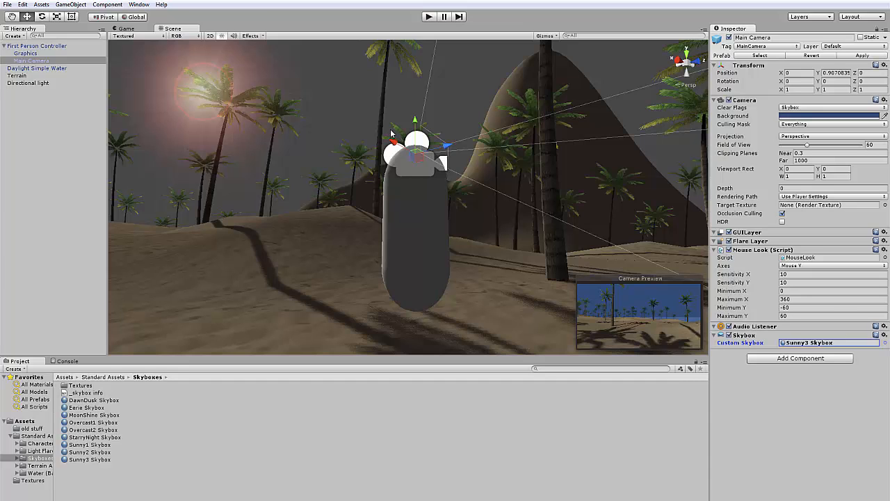
left_click(429, 18)
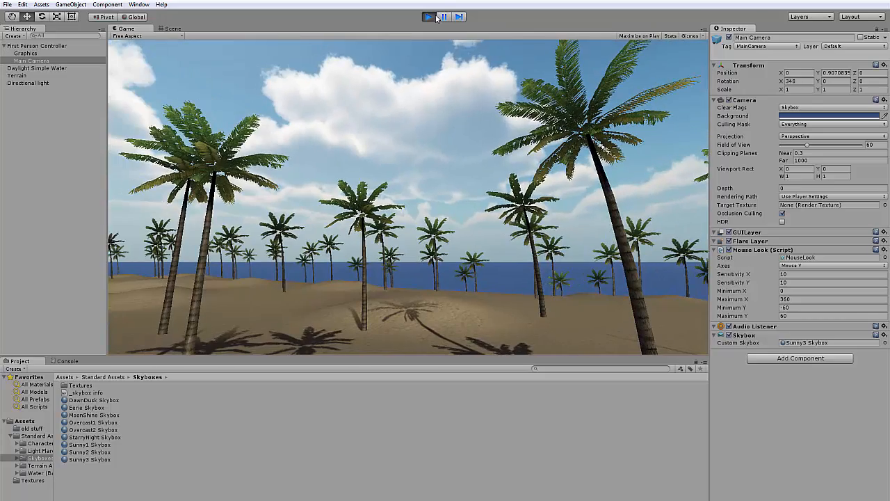
left_click(435, 17)
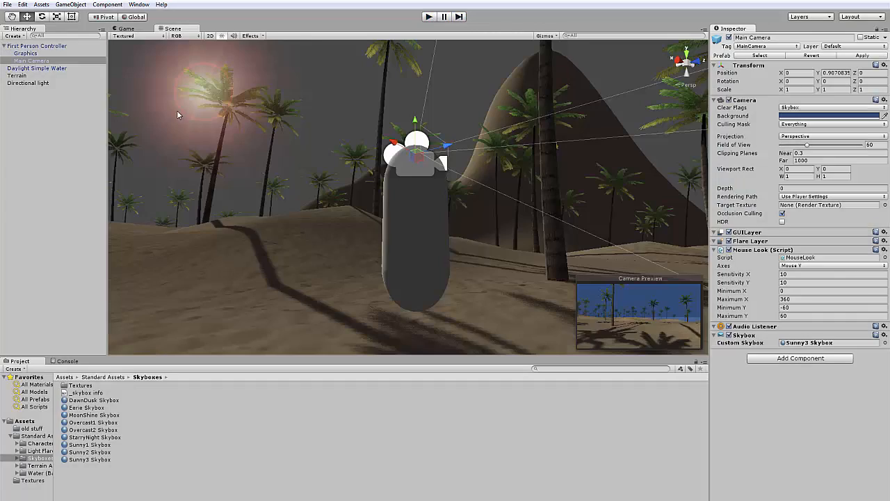
Collapse the First Person Controller's children, create a 3D sphere in the scene and duplicate it six times.
left_click(9, 46)
left_click(4, 46)
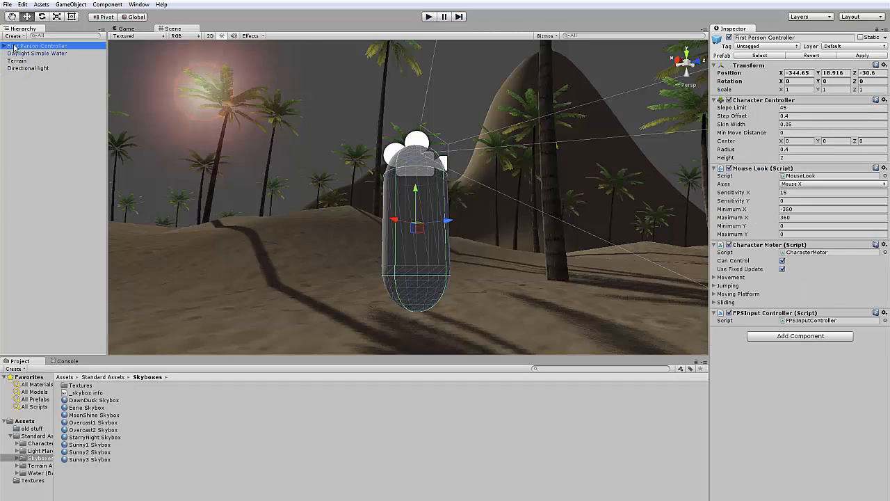
left_click(105, 5)
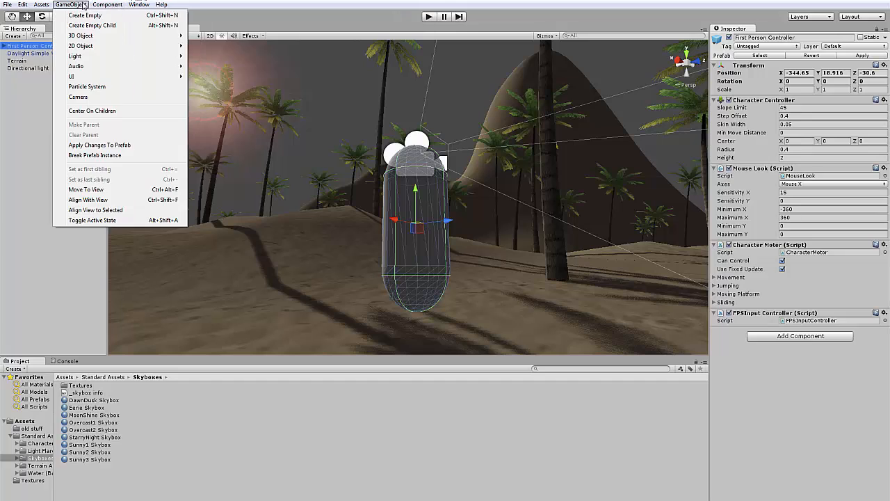
mouse_move(70, 5)
mouse_move(85, 36)
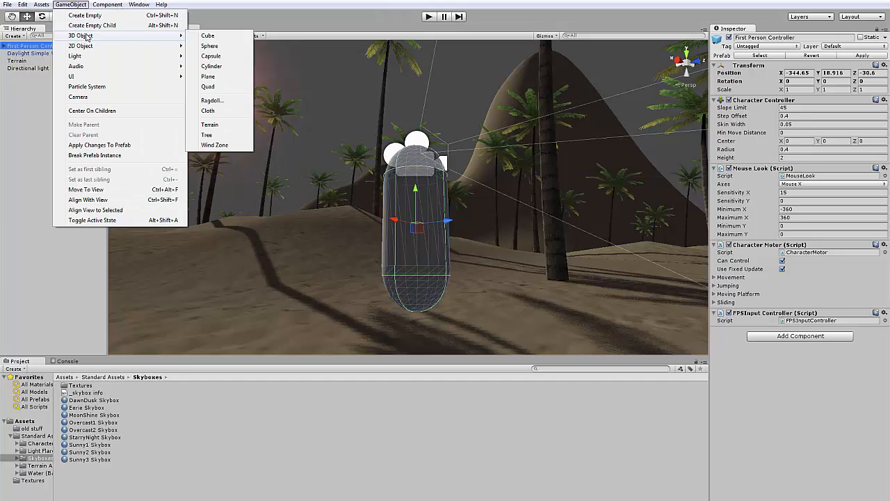
left_click(224, 46)
key("ctrl+d")
key("ctrl+d")
key("ctrl+d")
key("ctrl+d")
key("ctrl+d")
key("ctrl+d")
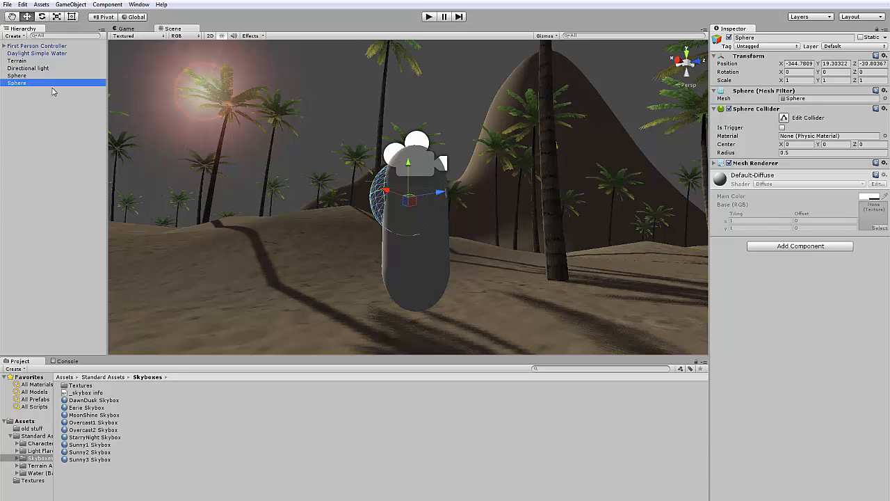
Delete five of the sphere duplicates, leaving two spheres in the scene.
left_click(28, 83)
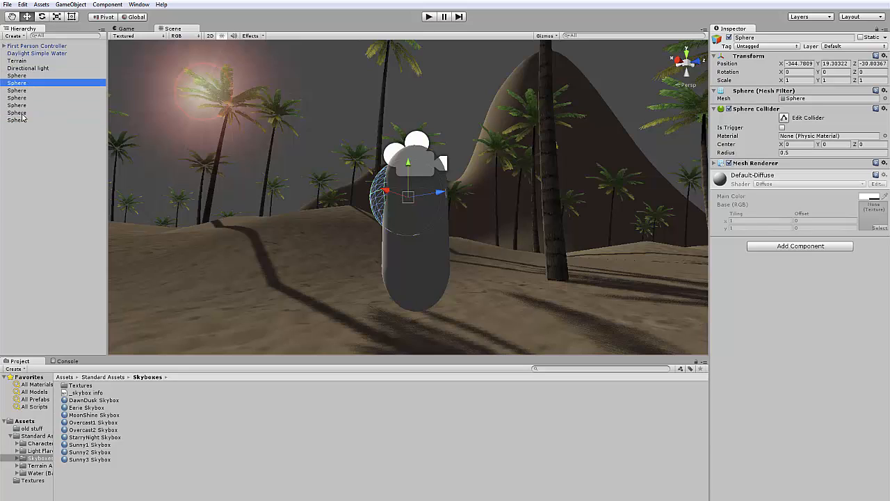
left_click(29, 113, "shift")
key("Delete")
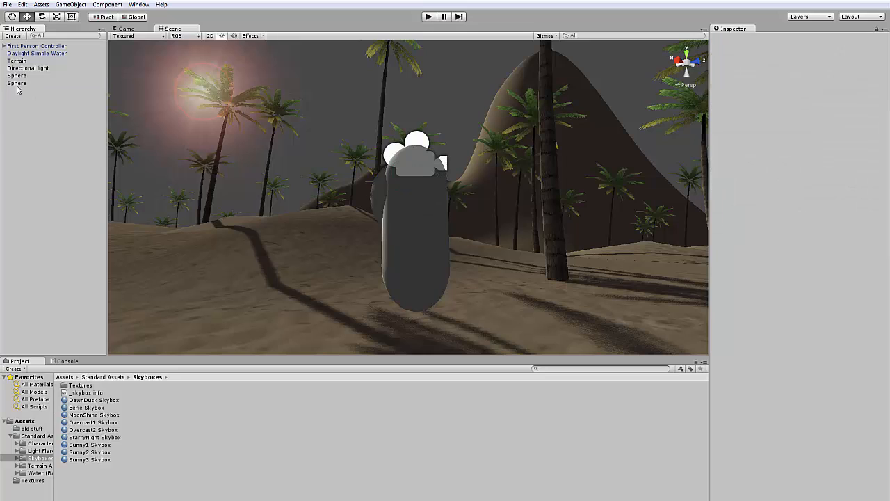
Move one of the two overlapping spheres along the Z axis to -29.696, beside the controller.
left_click(10, 75)
left_click(39, 83)
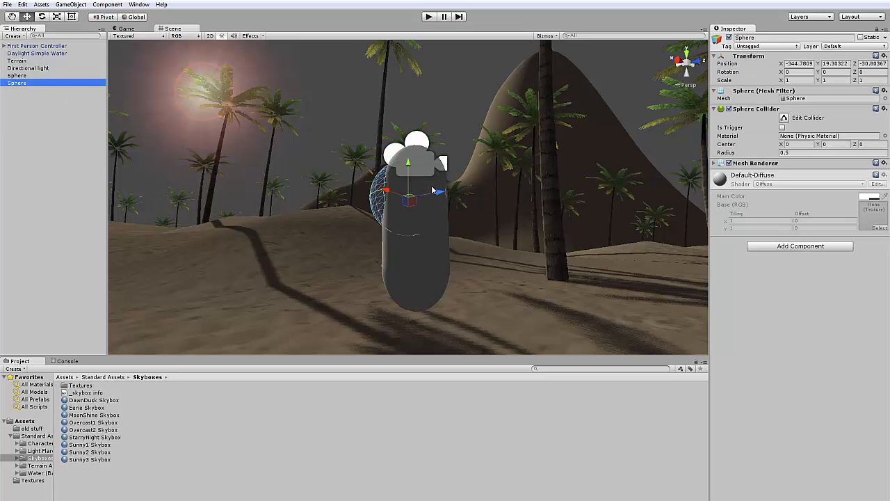
left_click_drag(433, 189, 516, 173)
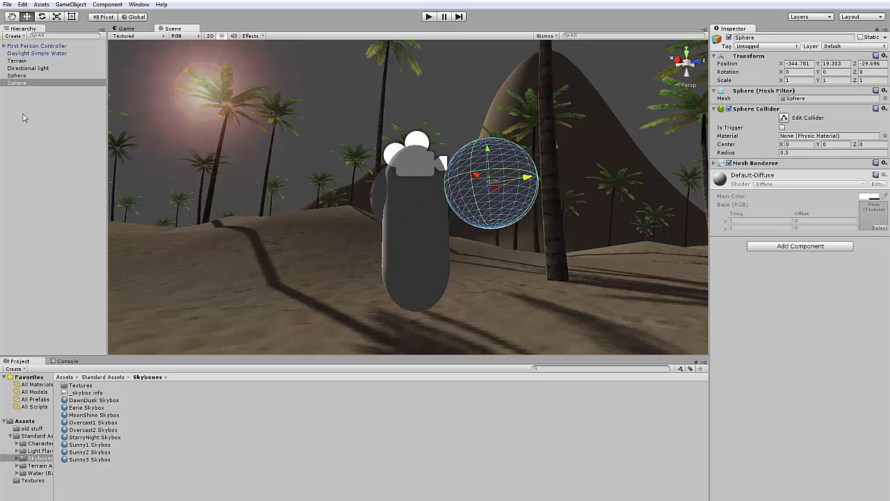
Duplicate the pair of spheres twice and raise copies to stack them beside and above the controller.
left_click(17, 75)
left_click(16, 83, "shift")
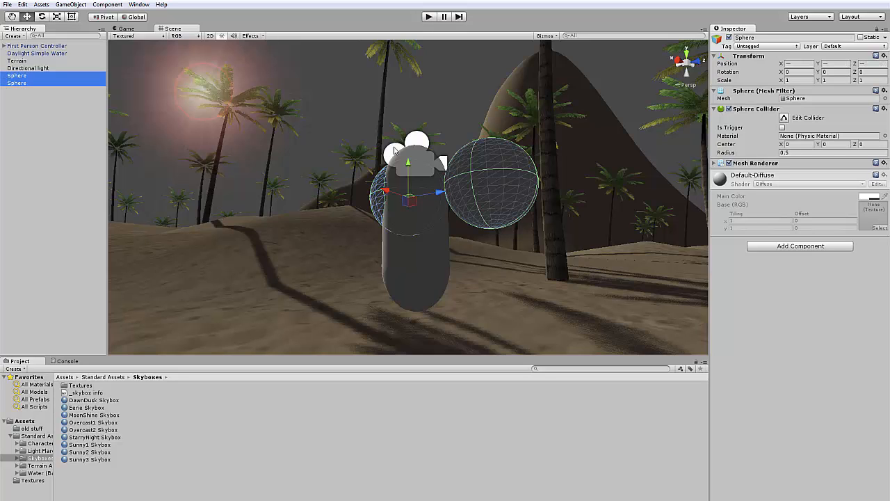
left_click_drag(407, 176, 527, 160)
key("ctrl+d")
key("ctrl+d")
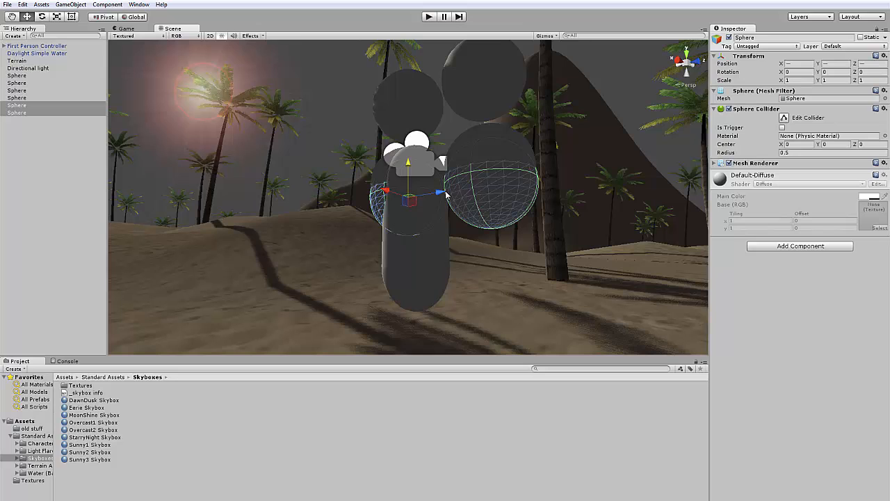
Move one sphere pair along the X axis to -343.113, duplicate it, and raise one of the pairs to a Y position of 20.45.
left_click_drag(390, 196, 315, 195)
key("ctrl+d")
left_click_drag(299, 136, 300, 91)
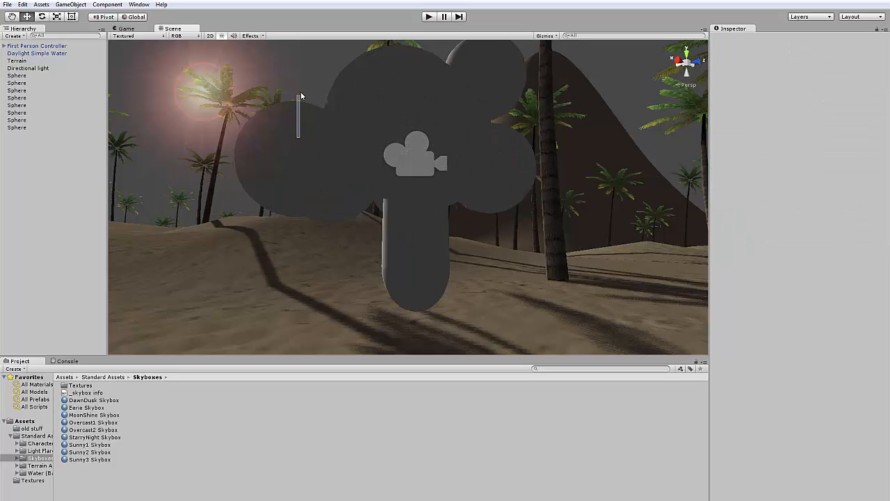
left_click(295, 152)
left_click(371, 122, "shift")
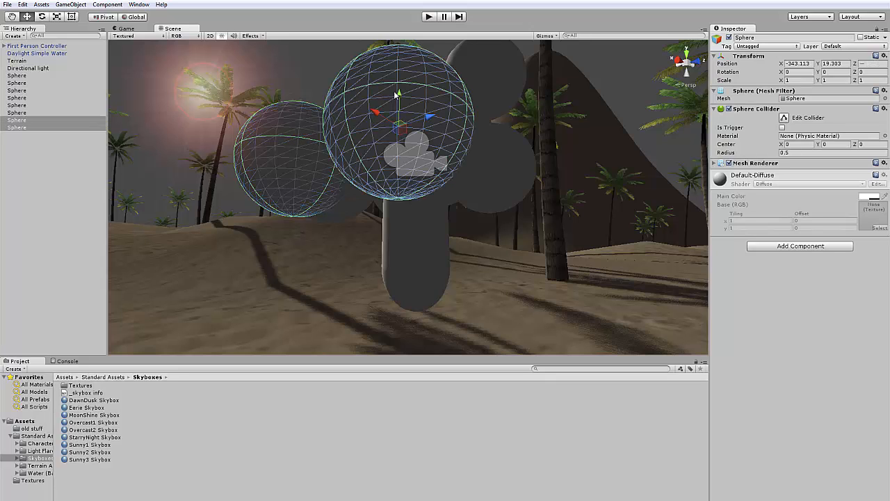
left_click_drag(399, 93, 382, 1)
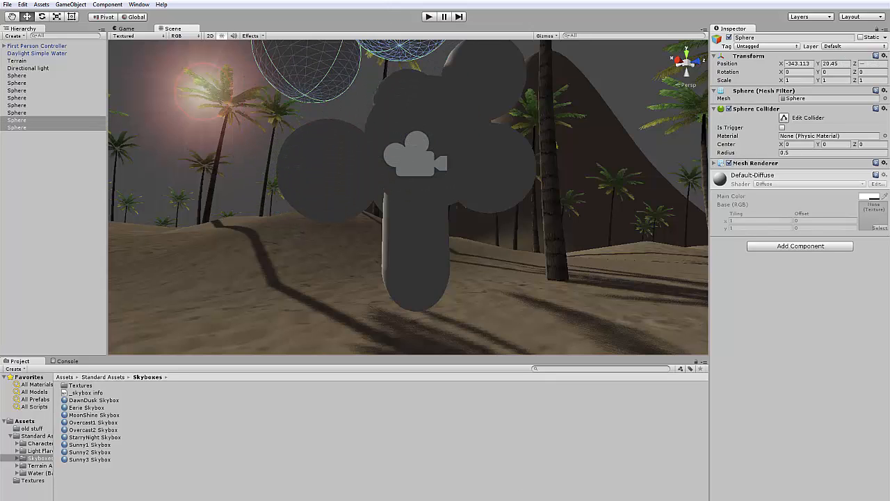
Select all eight spheres and add a Rigidbody component to them.
left_click(20, 75)
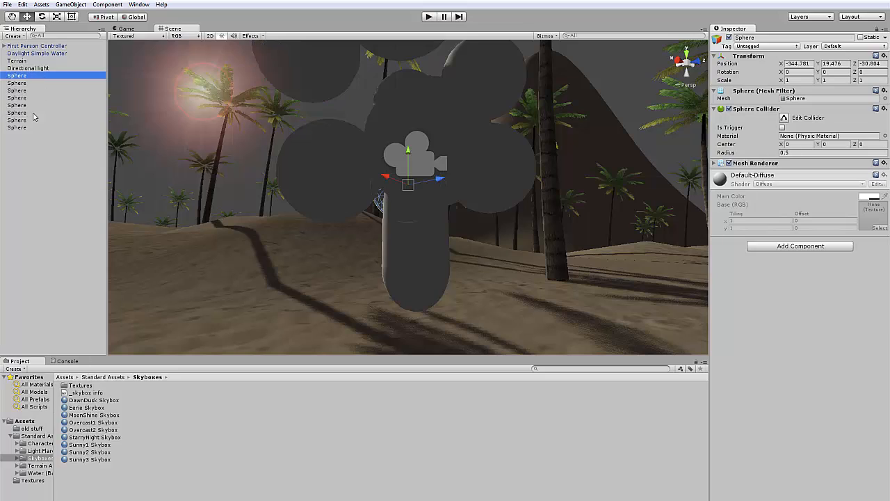
left_click(31, 127, "shift")
left_click(807, 252)
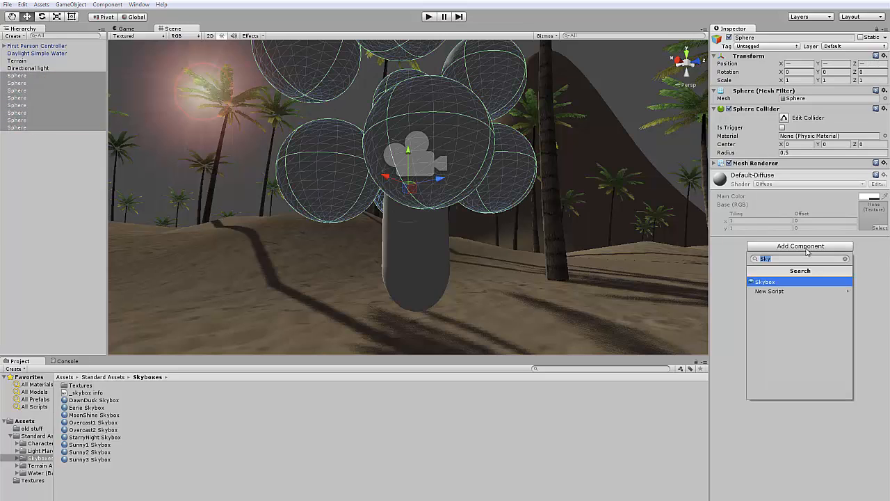
type("rig")
key("Return")
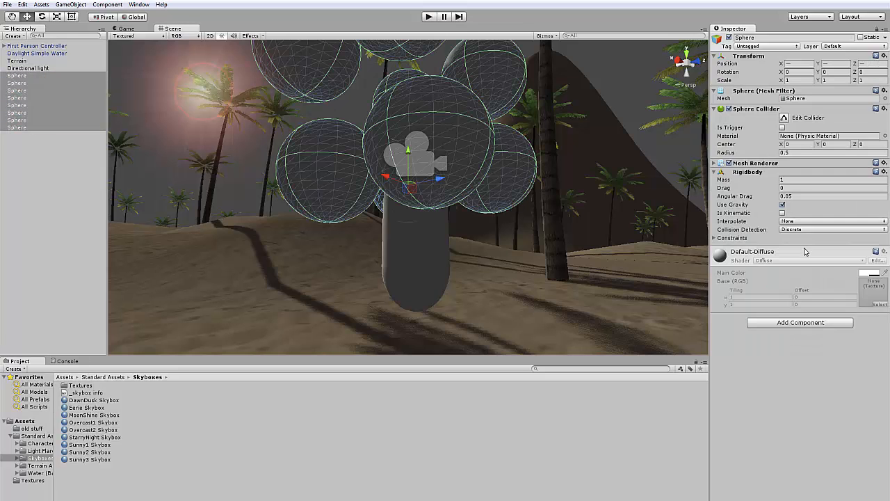
left_click_drag(592, 148, 464, 233, "alt")
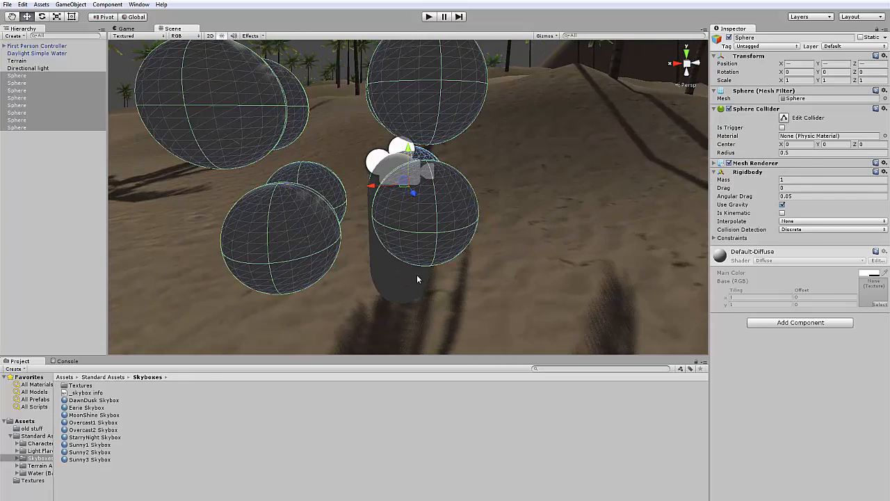
Move the First Person Controller clear of the spheres to position X -341.632, Y 18.916, Z -30.6.
left_click(417, 276)
left_click_drag(365, 234, 110, 247)
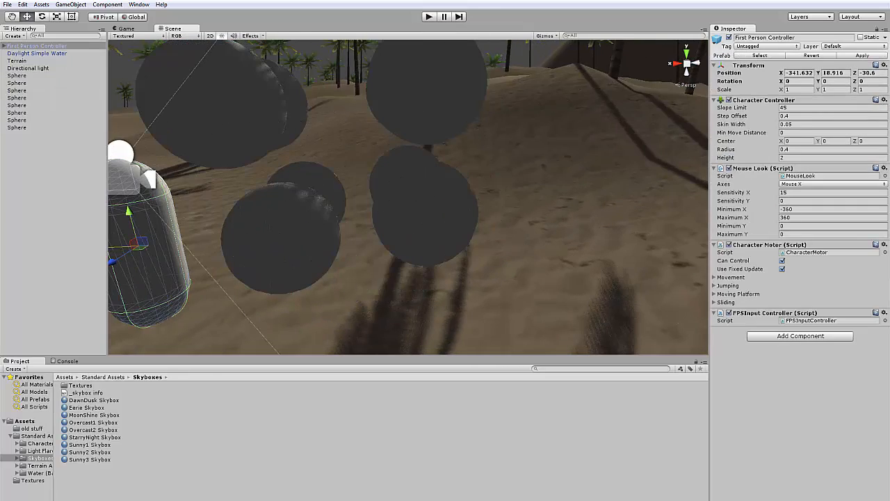
Play the scene, walk the First Person Controller into the spheres and around the palms to test the physics, and stop playback.
left_click(426, 20)
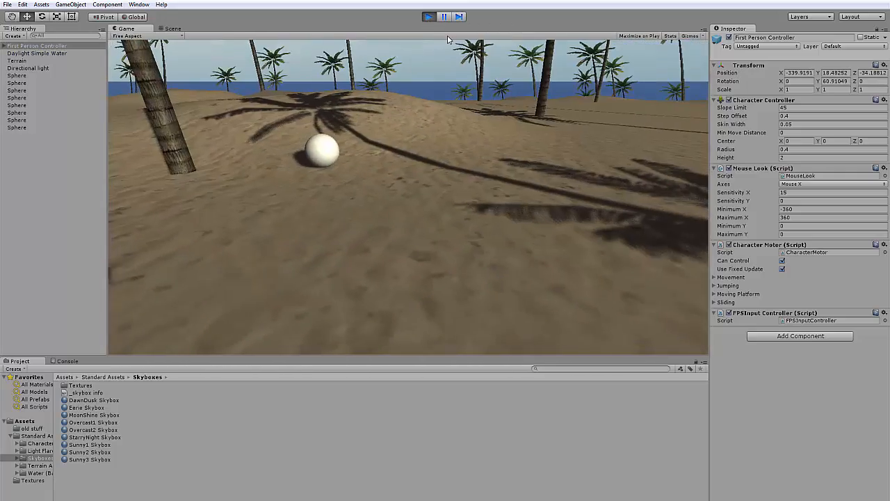
key("w")
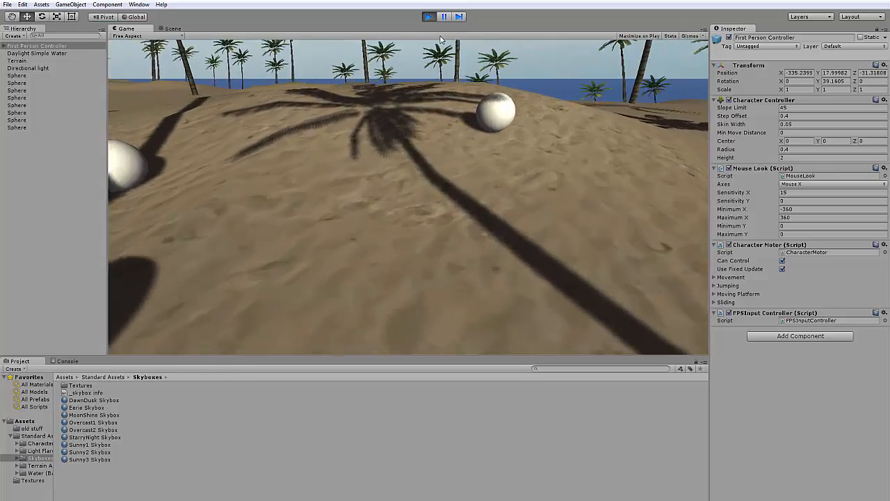
key("w")
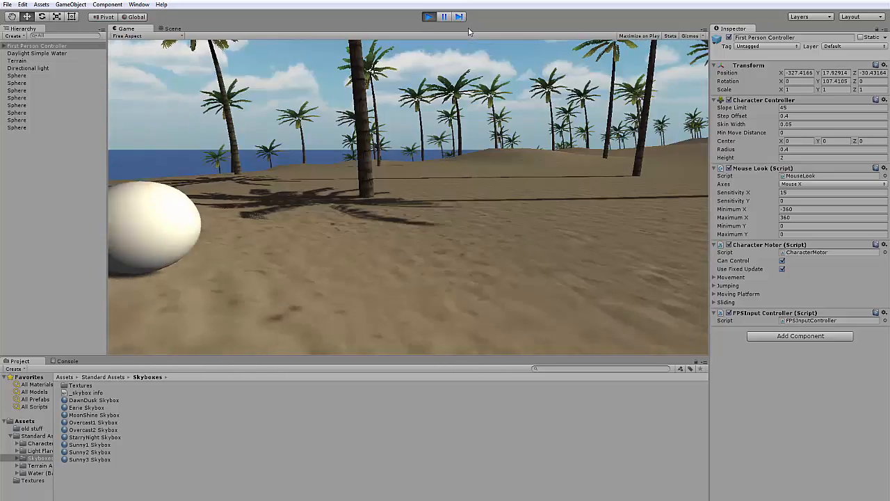
key("w")
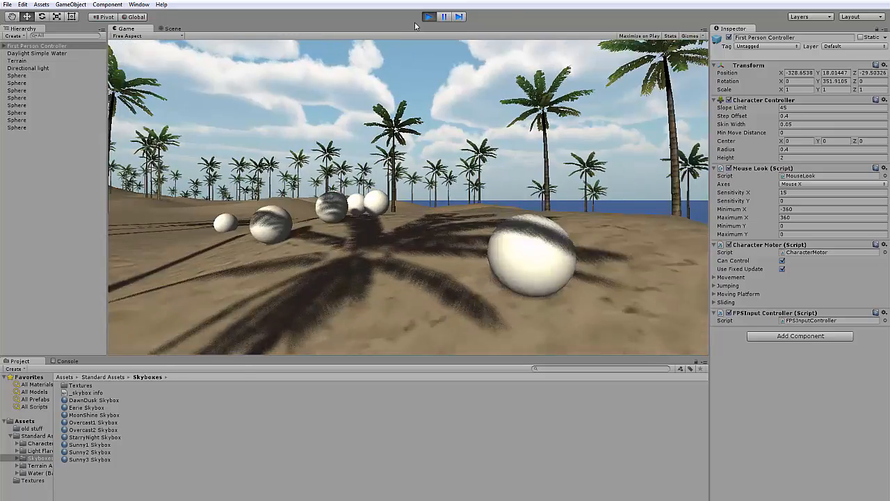
key("w")
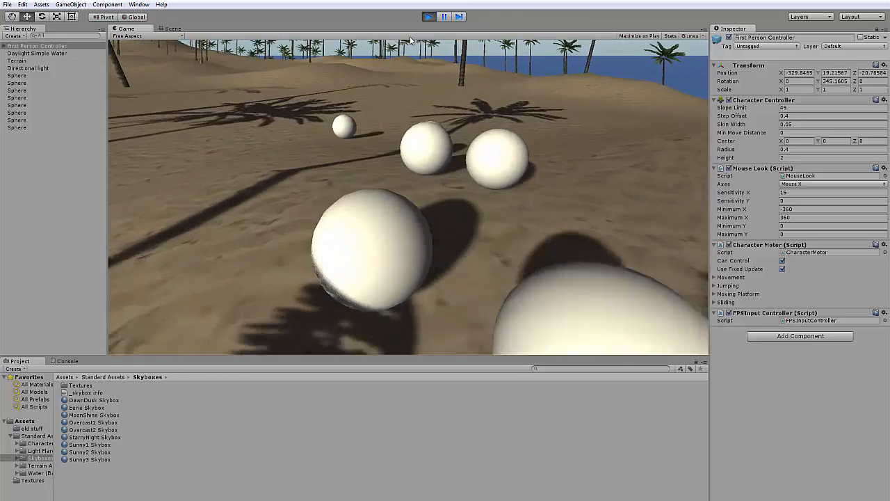
key("w")
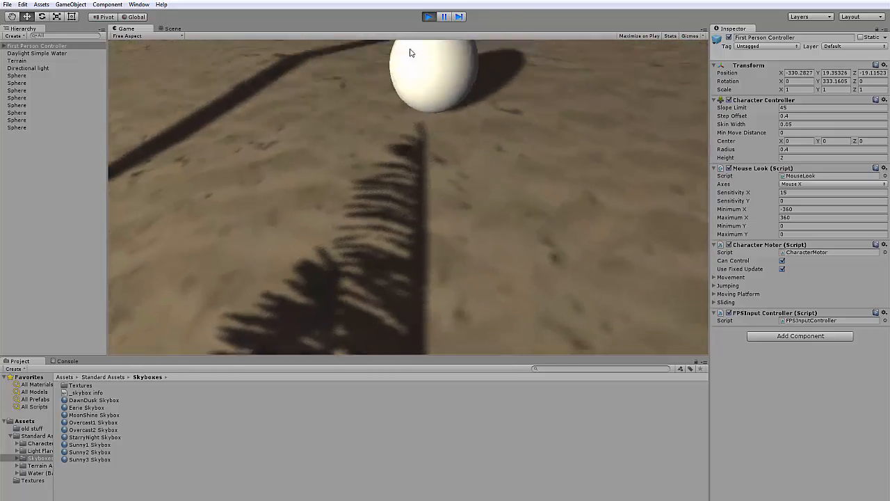
key("w")
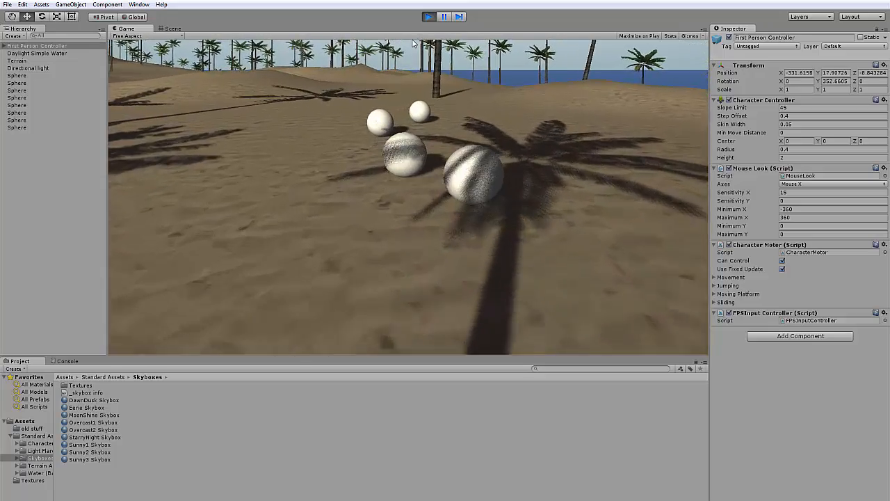
key("w")
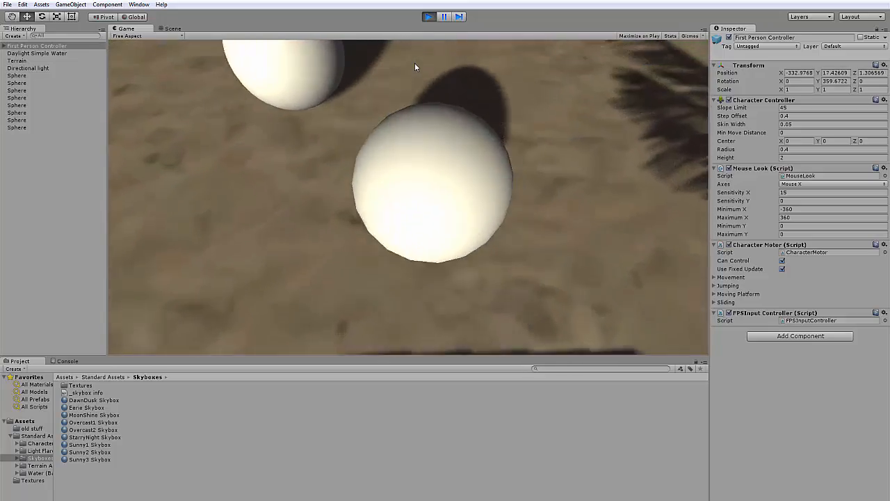
key("w")
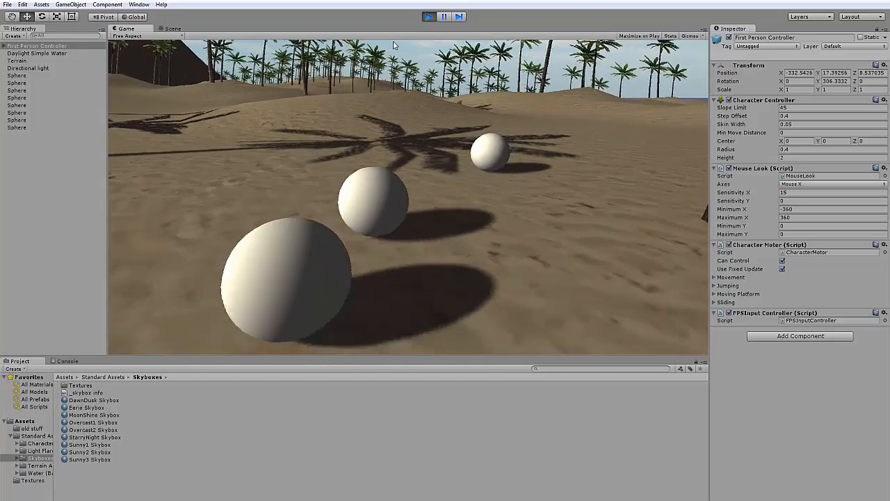
key("w")
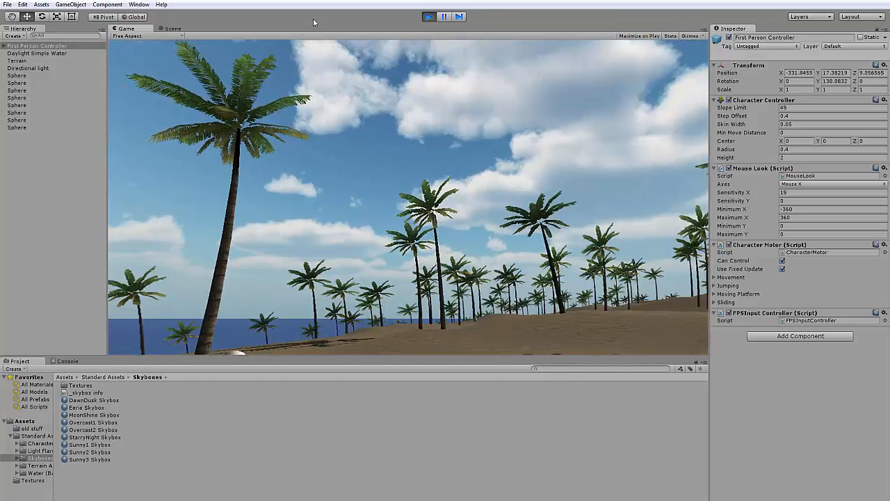
key("w")
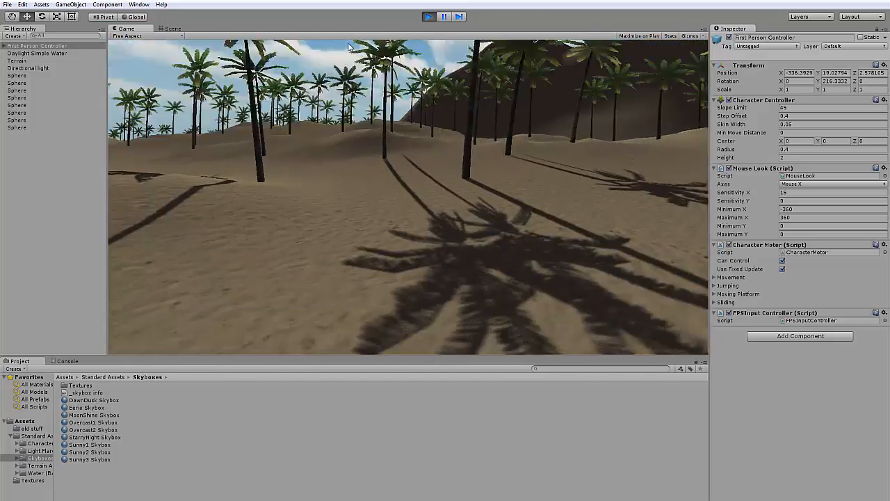
key("w")
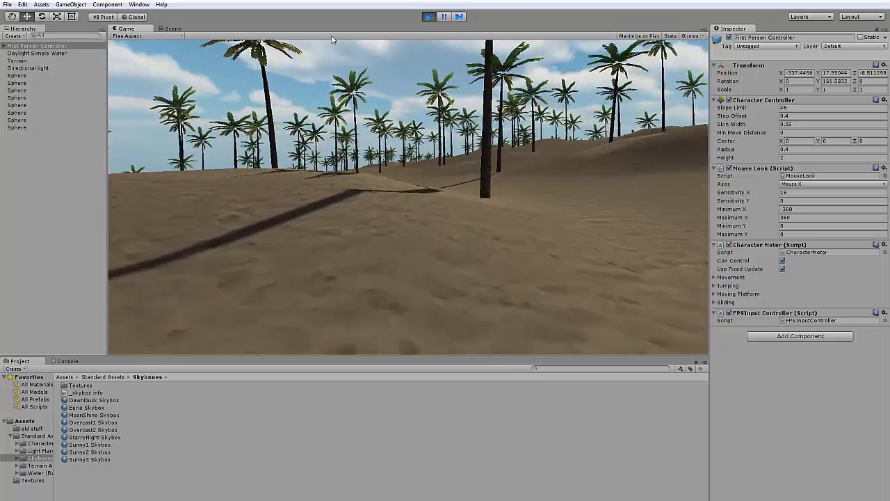
key("w")
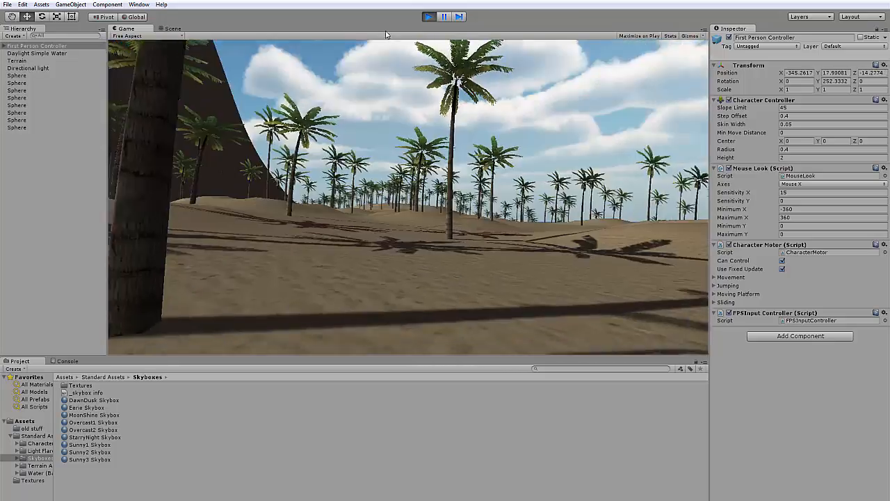
key("w")
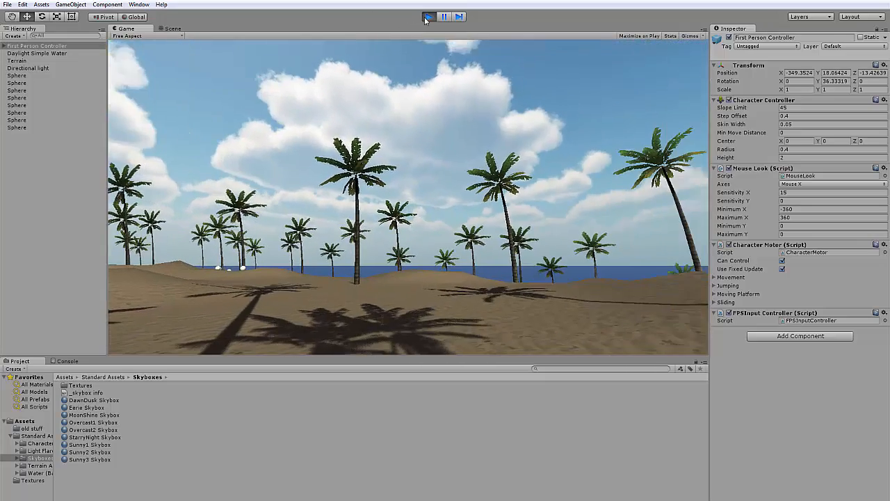
left_click(429, 17)
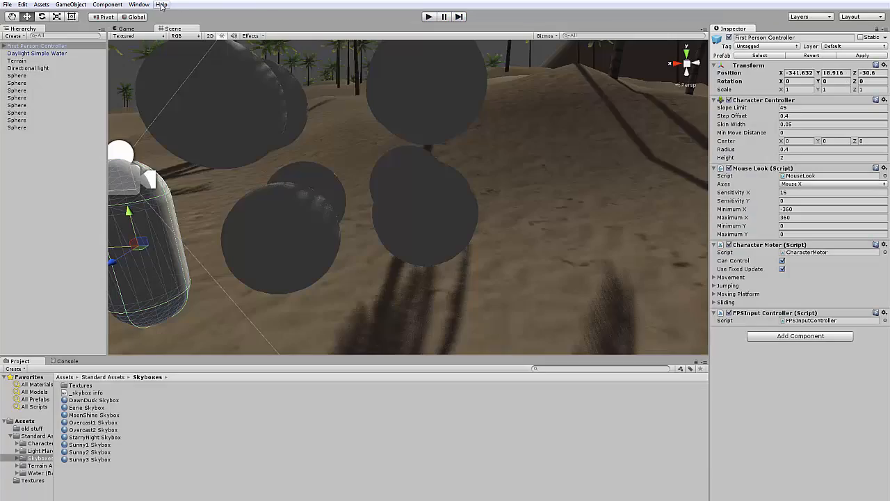
Open the Asset Store and bring up the page of the free Terrain Assets package.
left_click(134, 5)
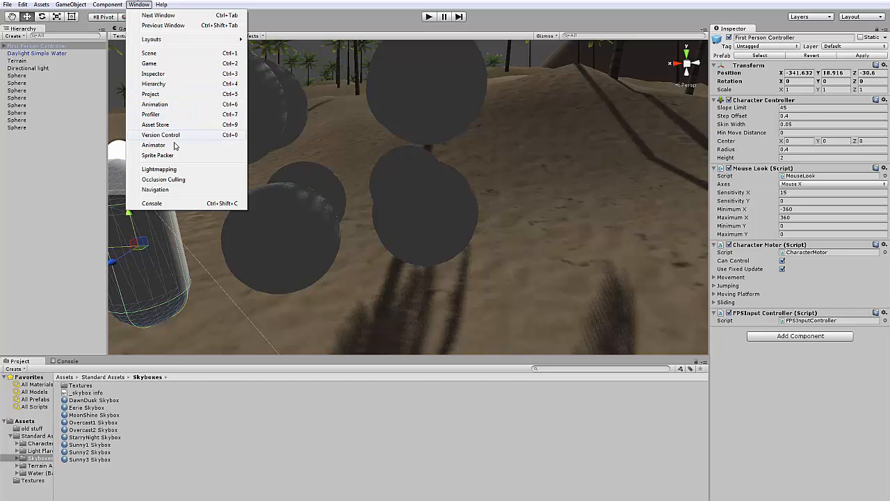
left_click(192, 124)
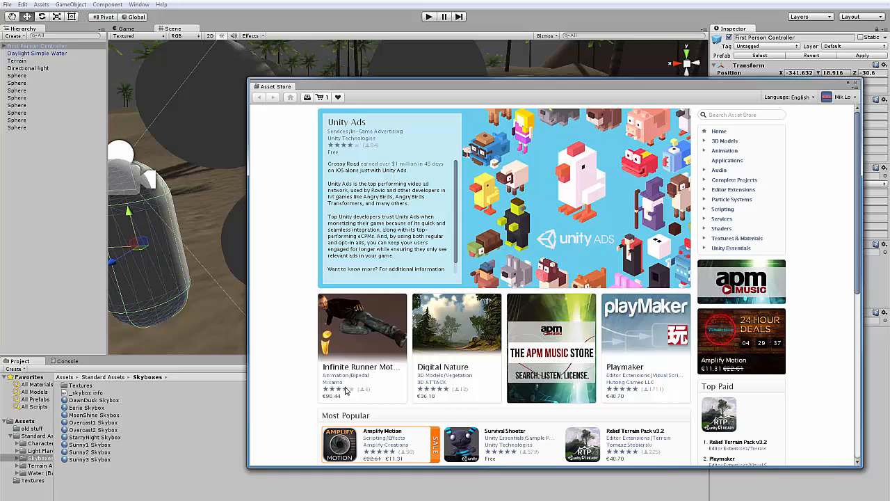
scroll(346, 391, "down", 3)
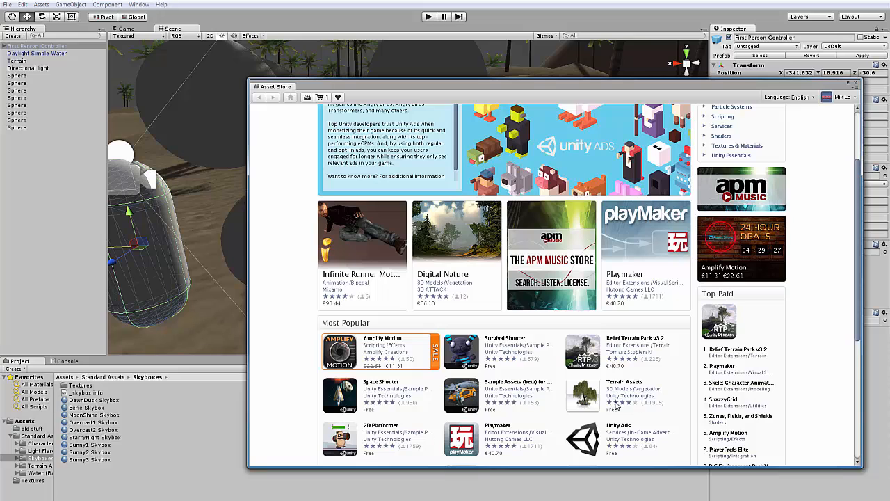
left_click(626, 384)
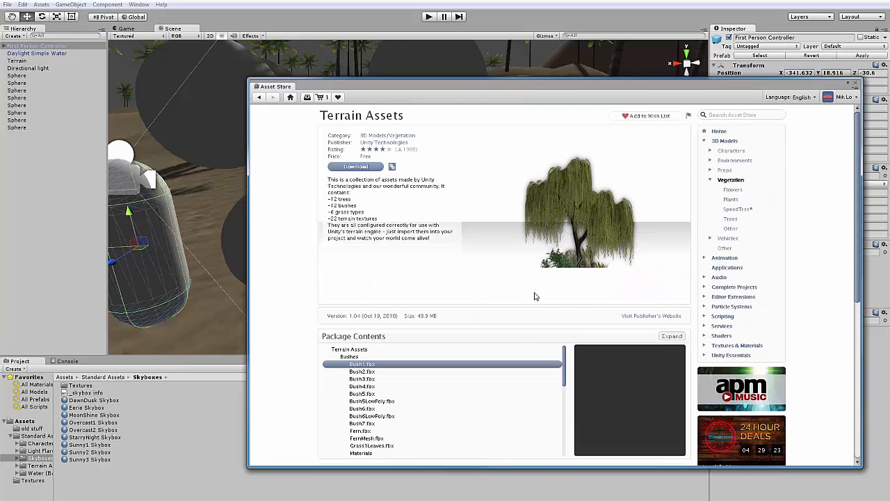
Examine the Terrain Assets package contents by previewing its bush, fern and grass models, including Bush4, Fern, Bush3 and Bush2.
scroll(391, 330, "down", 5)
scroll(400, 313, "up", 6)
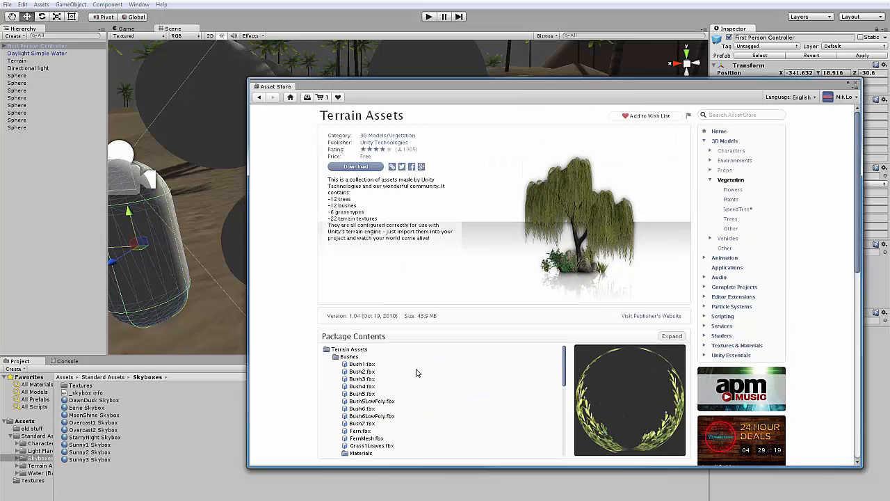
scroll(416, 373, "down", 4)
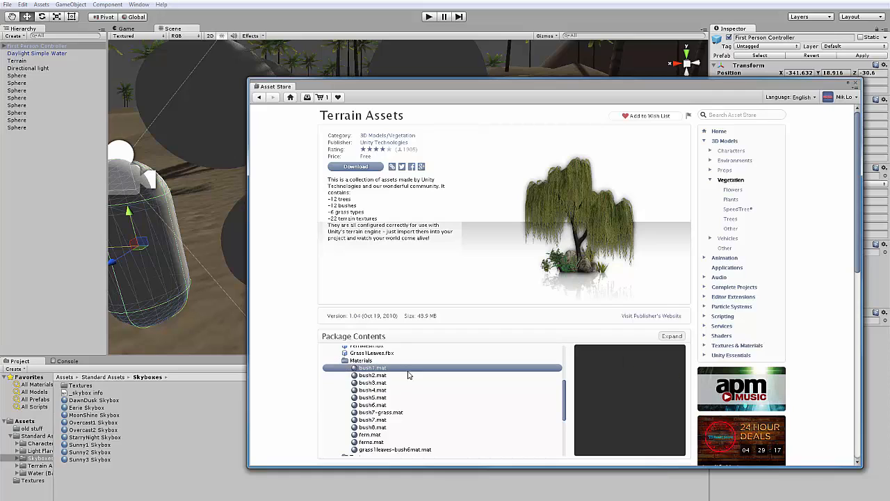
scroll(409, 376, "up", 4)
left_click(396, 378)
left_click(377, 386)
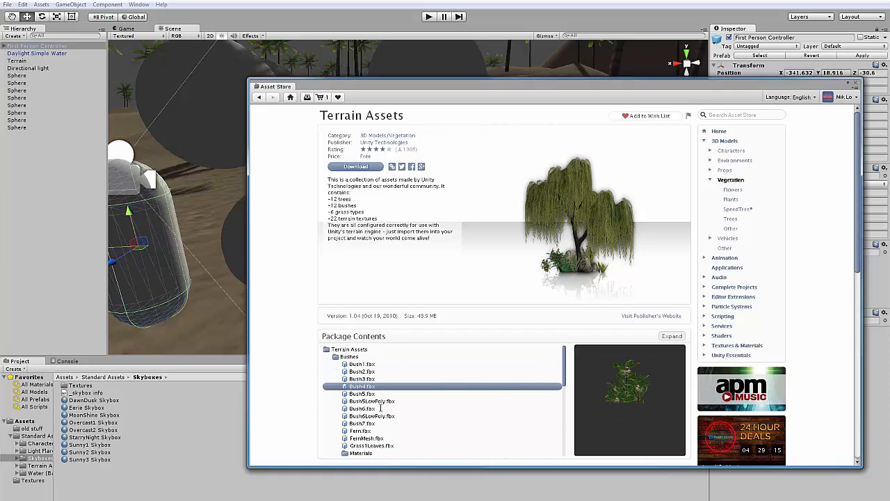
left_click(380, 408)
left_click(382, 416)
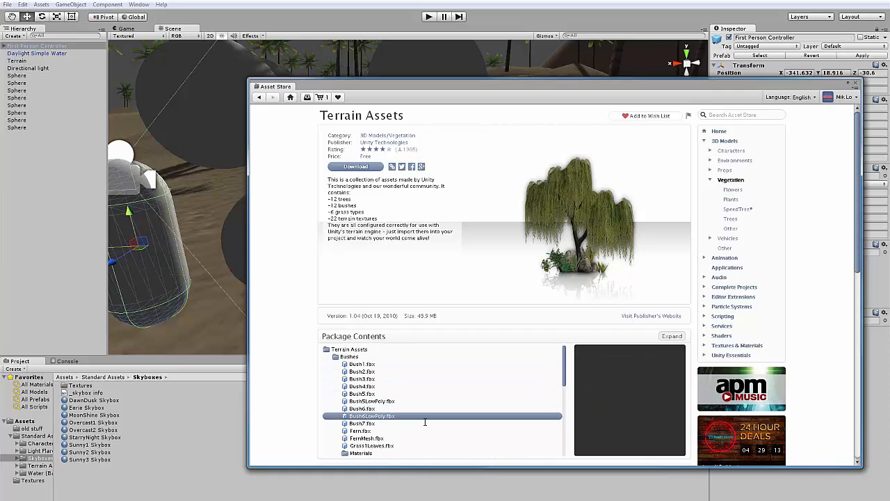
scroll(425, 421, "down", 1)
left_click(428, 419)
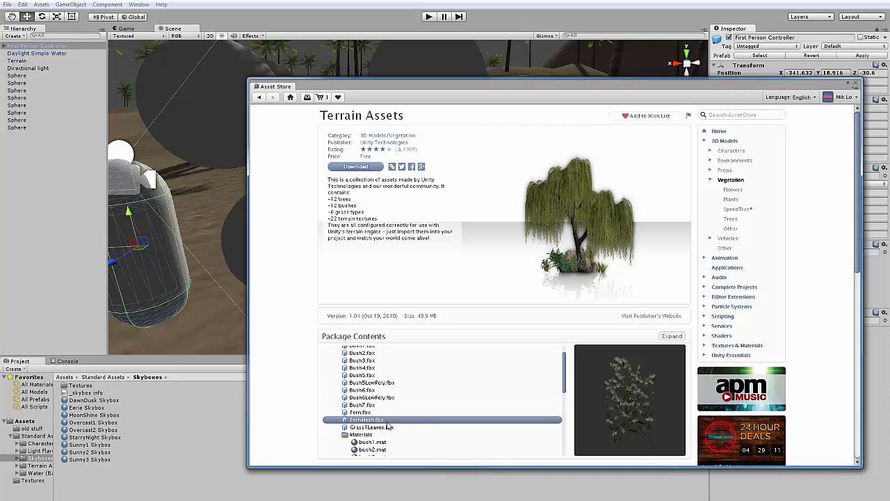
left_click(381, 427)
left_click(377, 413)
left_click(387, 384)
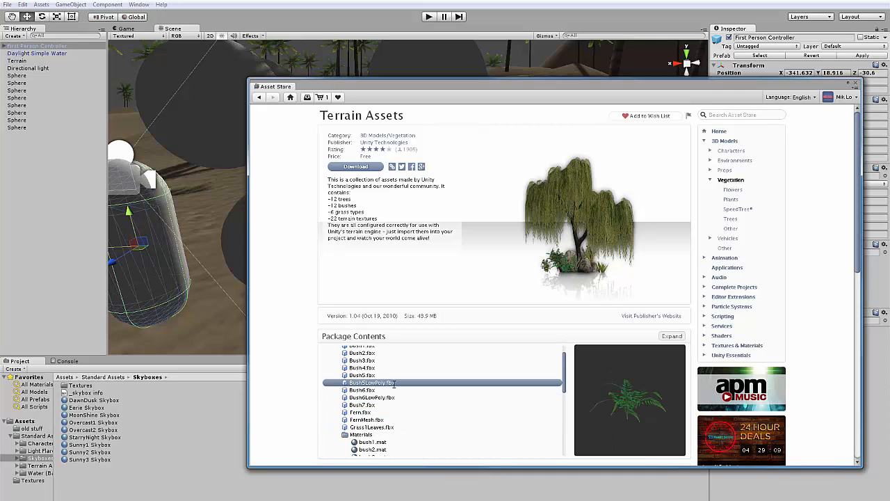
scroll(401, 390, "up", 1)
left_click(367, 431)
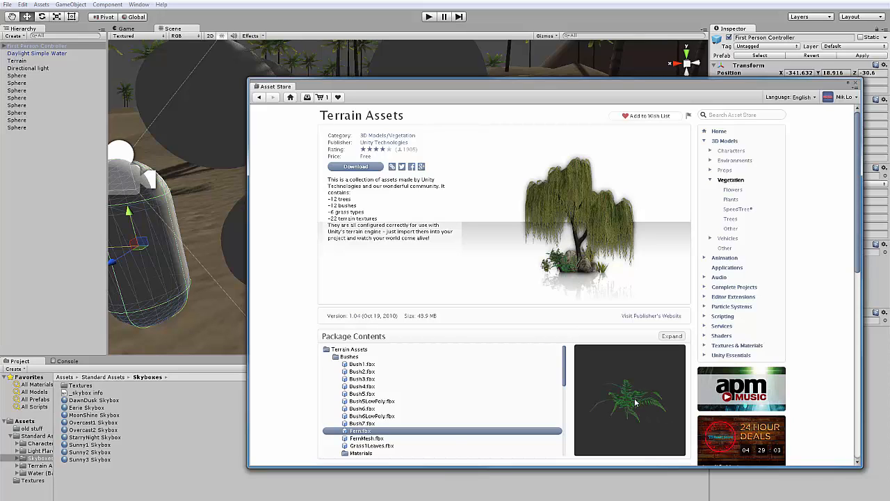
left_click(350, 365)
left_click(372, 379)
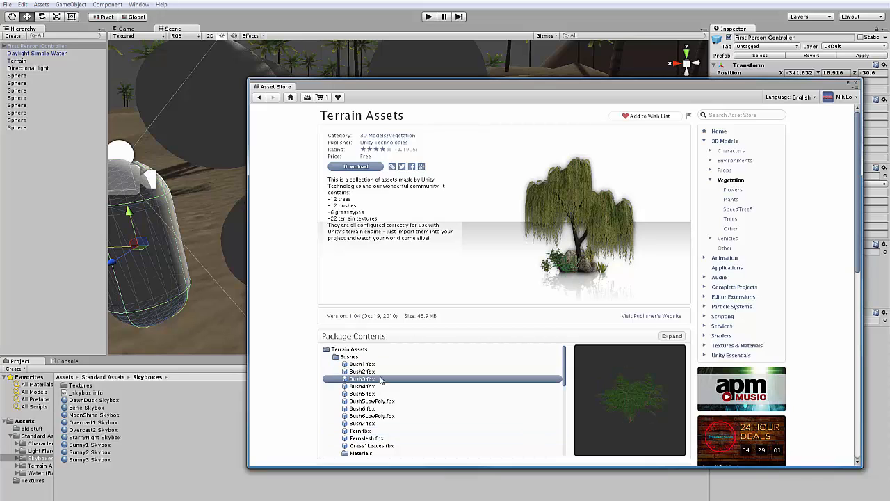
left_click(380, 372)
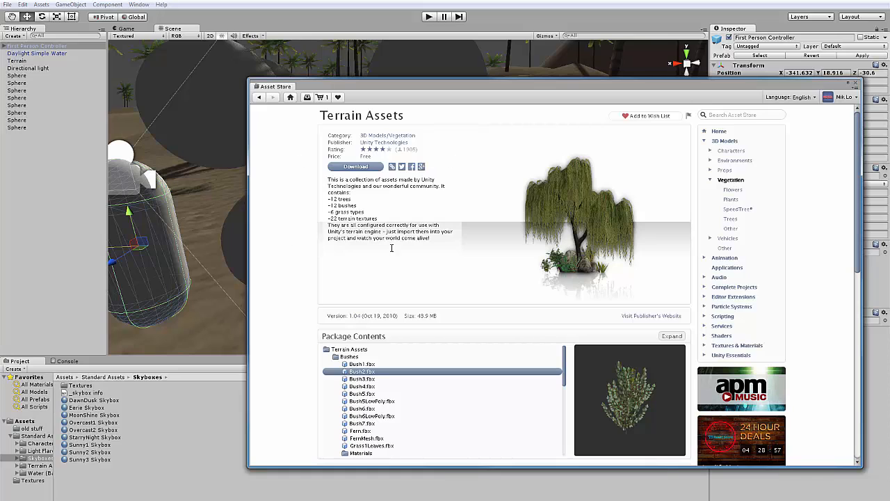
View the SpeedTree vegetation category, return to Terrain Assets, and browse the packages on the Unity Technologies publisher page.
left_click(738, 209)
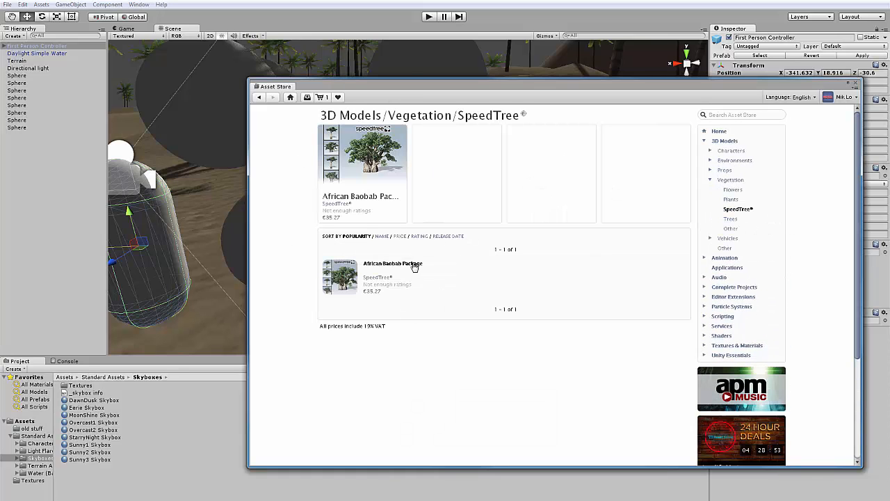
left_click(259, 97)
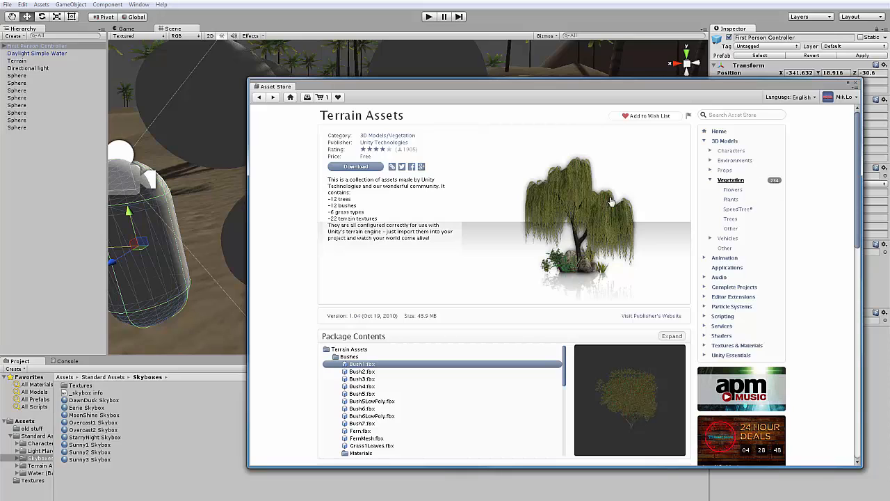
left_click(385, 143)
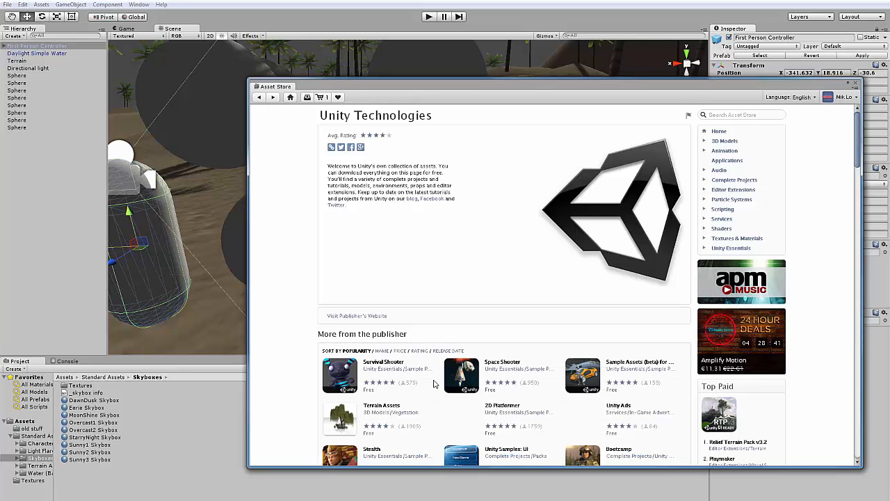
scroll(430, 358, "down", 3)
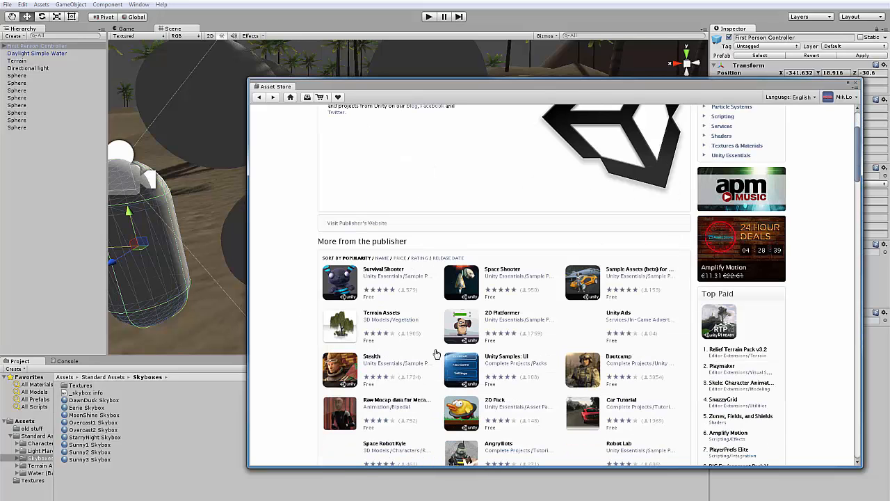
scroll(440, 354, "down", 3)
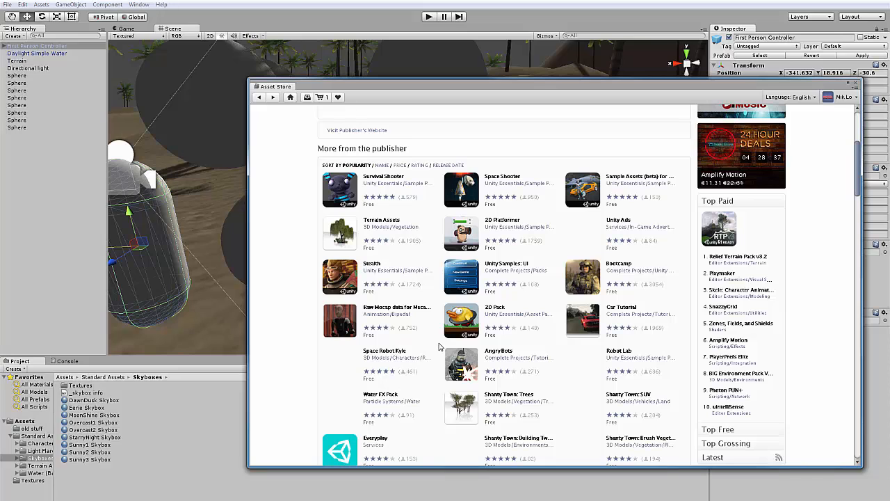
scroll(488, 288, "up", 6)
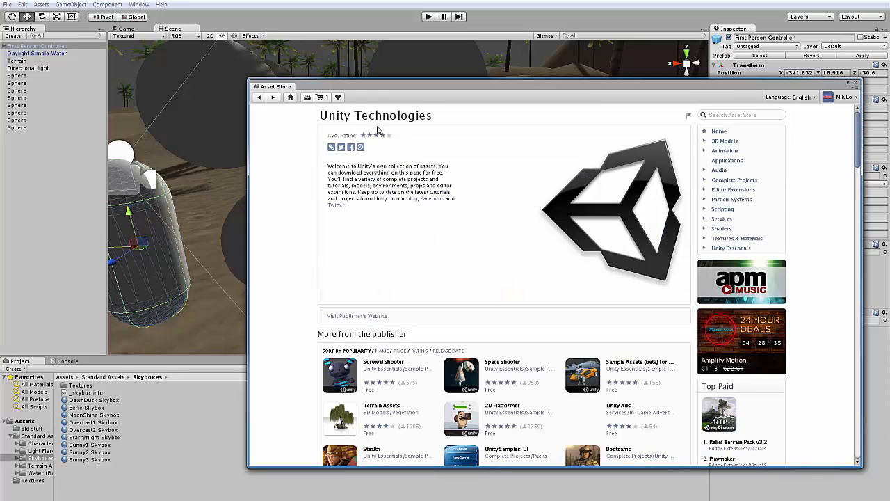
Browse the publisher's free packages and view the Shanty Town: Building Two – Run Down and Shanty Town: Building Eight pages.
scroll(415, 392, "down", 6)
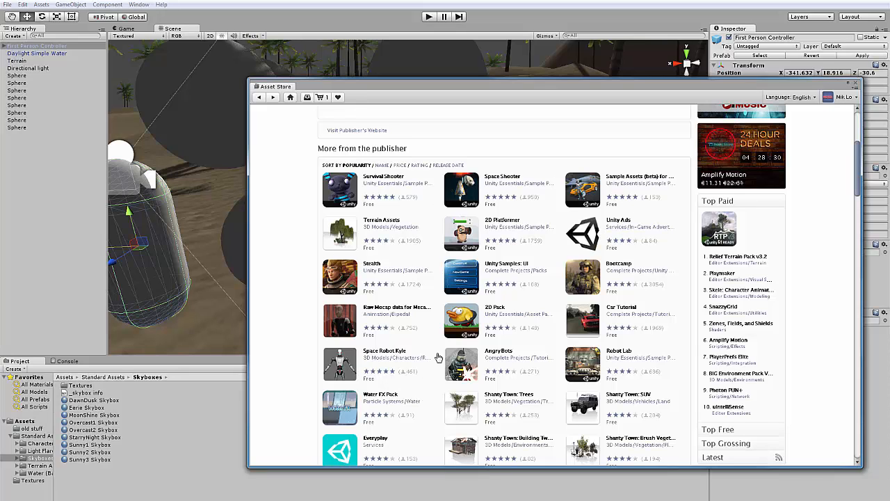
scroll(554, 378, "down", 3)
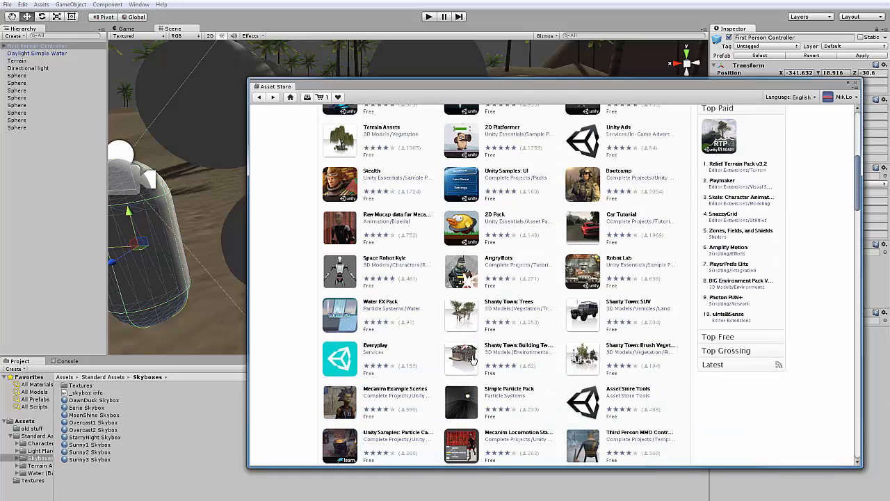
left_click(540, 347)
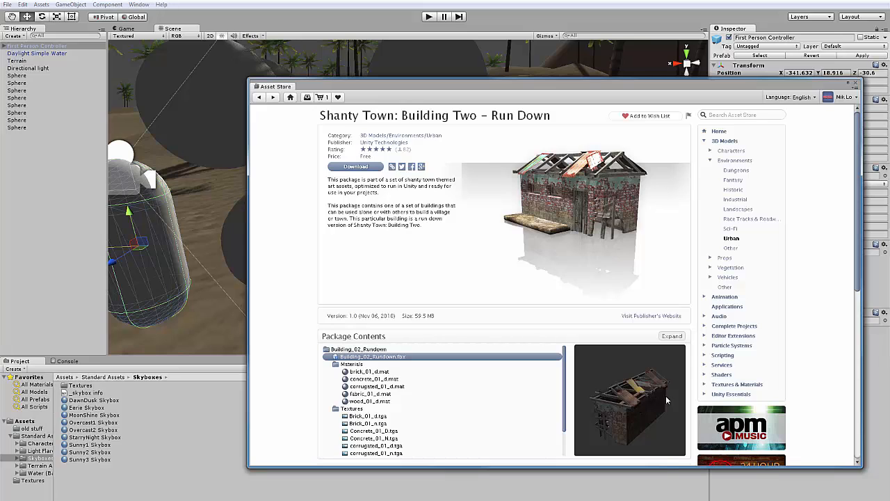
scroll(376, 338, "down", 5)
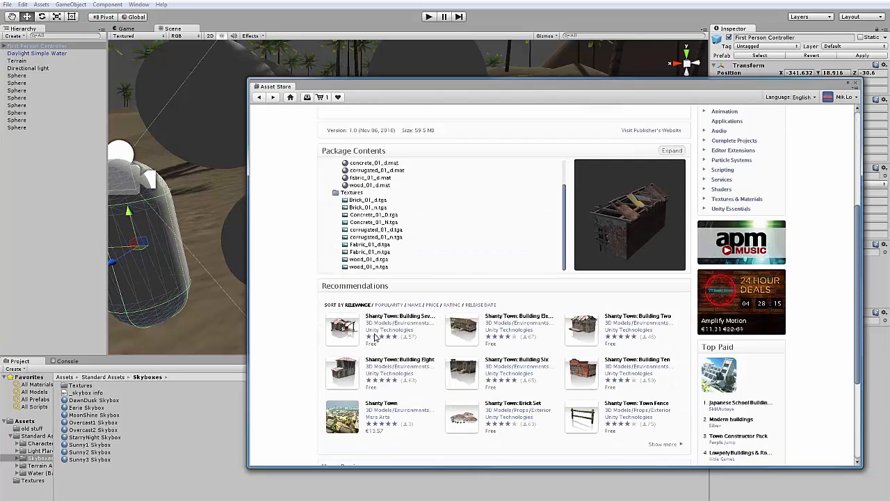
scroll(376, 338, "down", 3)
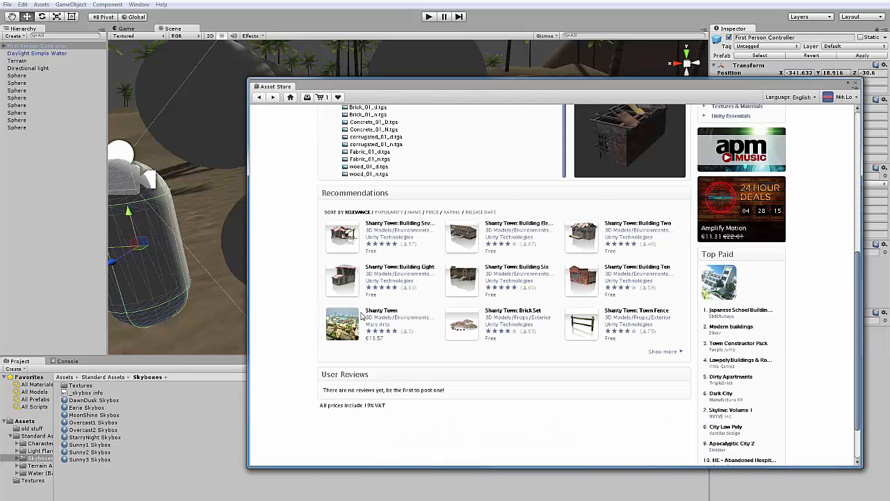
left_click(346, 281)
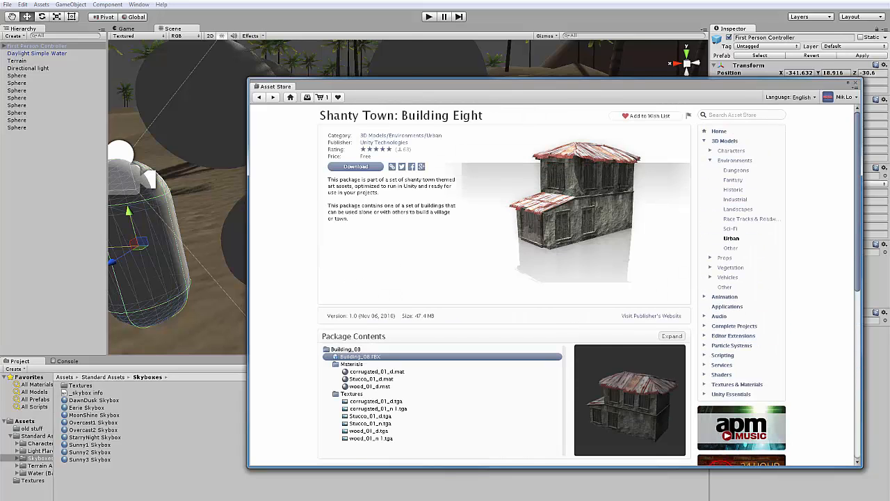
scroll(504, 346, "down", 3)
scroll(624, 224, "down", 1)
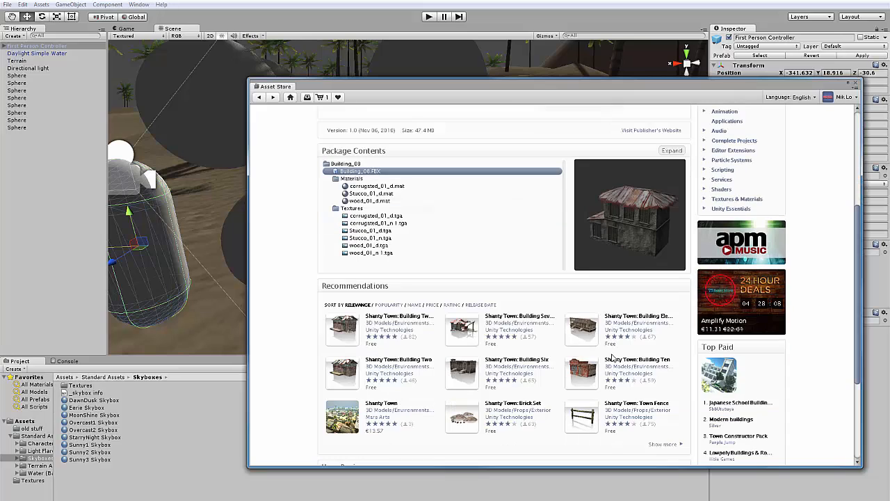
Open the Shanty Town package by Mars Arts and examine its preview screenshots of the village and props.
left_click(354, 424)
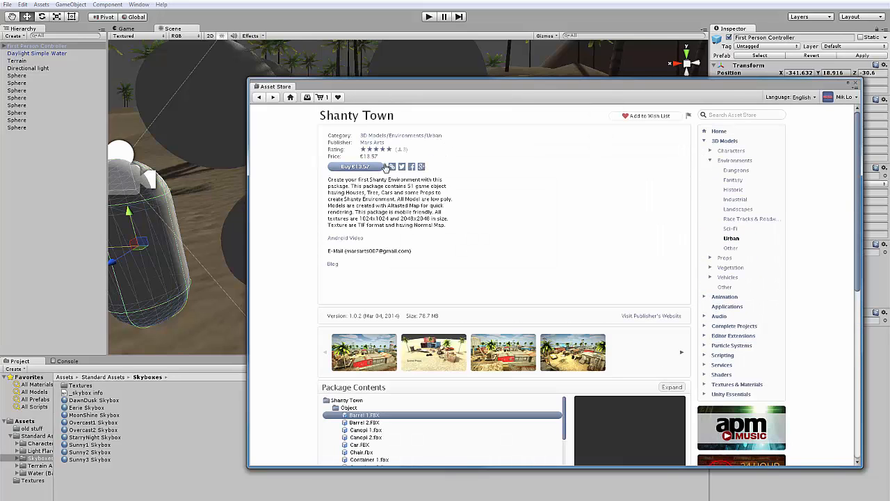
left_click(498, 355)
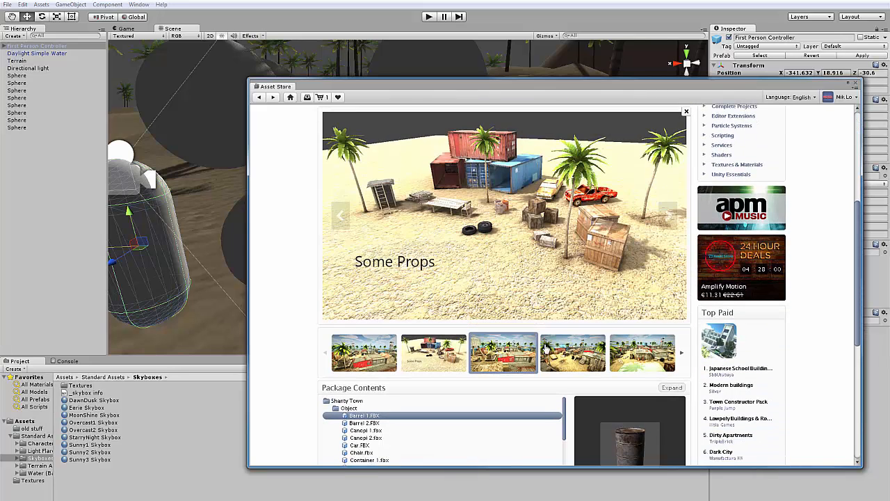
left_click(573, 351)
scroll(426, 235, "up", 3)
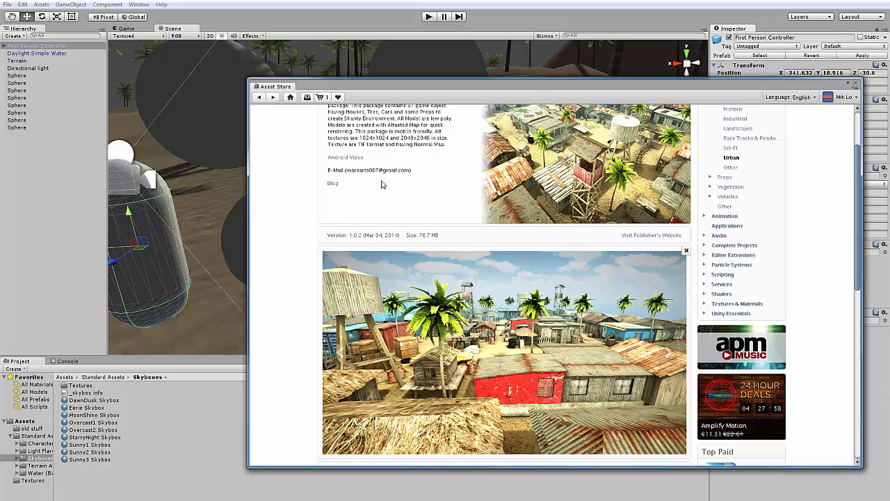
scroll(381, 183, "down", 3)
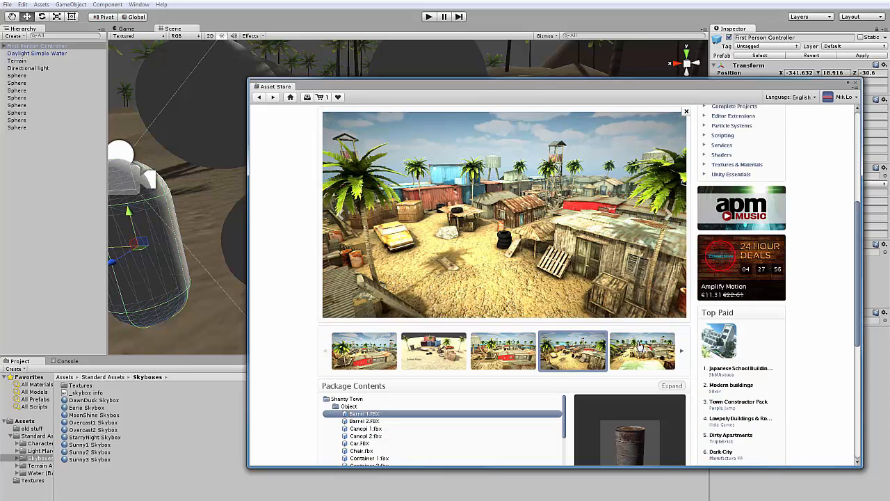
left_click(626, 360)
left_click(416, 356)
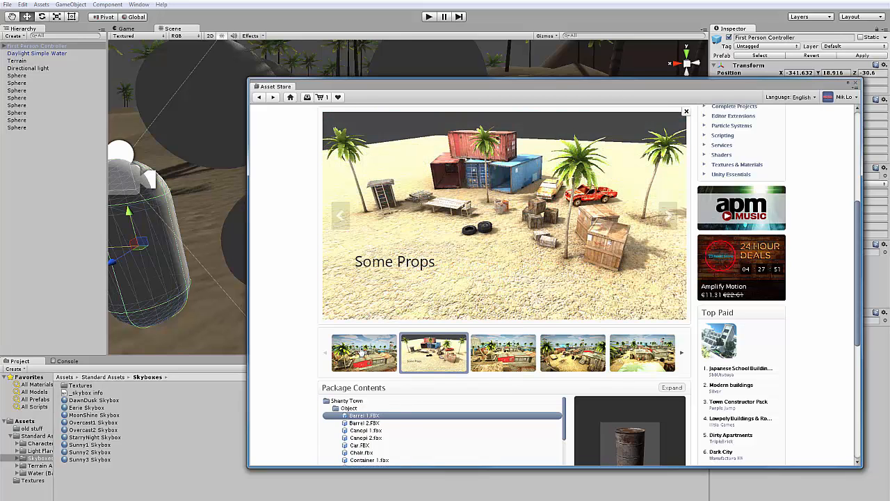
left_click(361, 353)
Examine the Shanty Town package contents, covering its house models, materials and textures, and review the Some Props screenshot again.
scroll(490, 368, "down", 1)
scroll(490, 367, "down", 6)
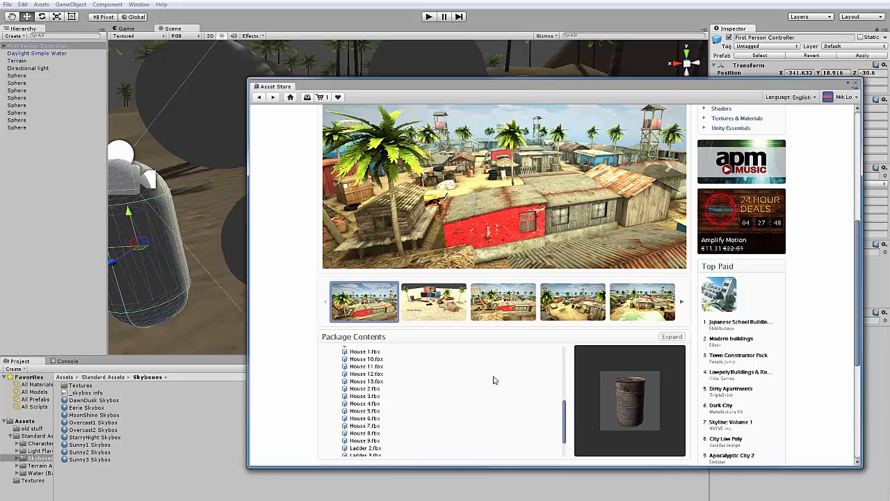
scroll(516, 181, "up", 3)
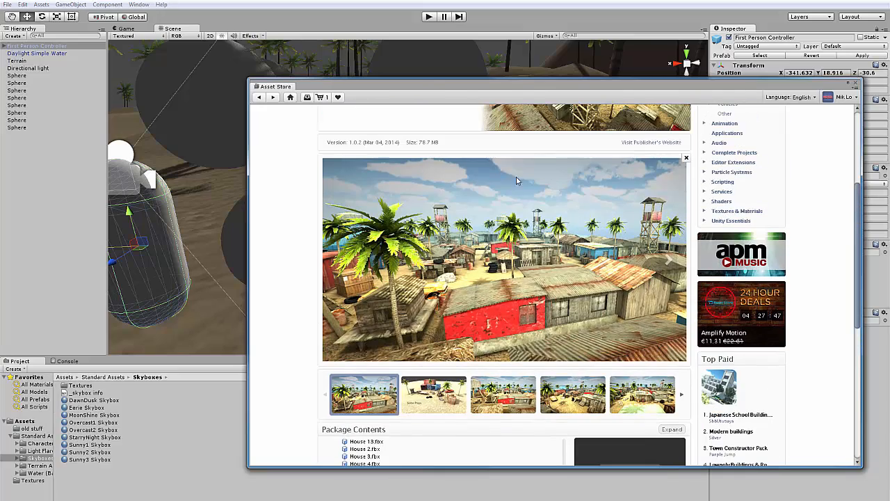
left_click(474, 388)
left_click(414, 389)
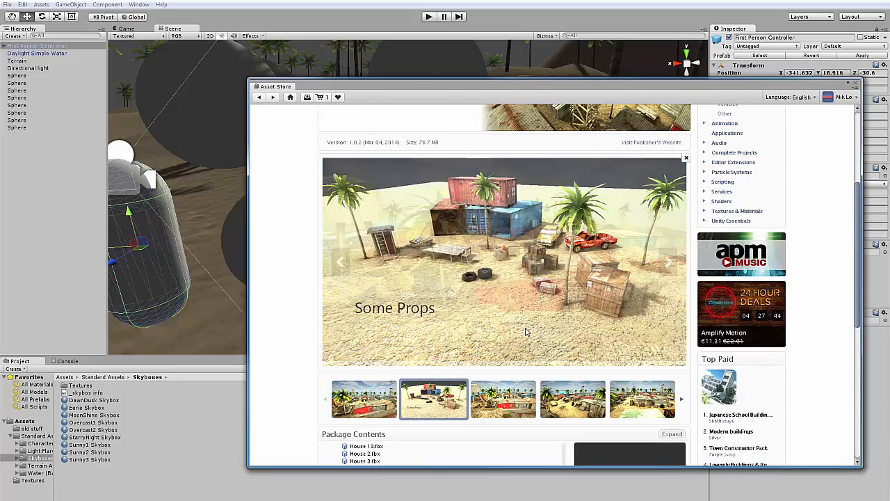
scroll(283, 420, "down", 1)
scroll(407, 400, "down", 2)
scroll(407, 393, "down", 5)
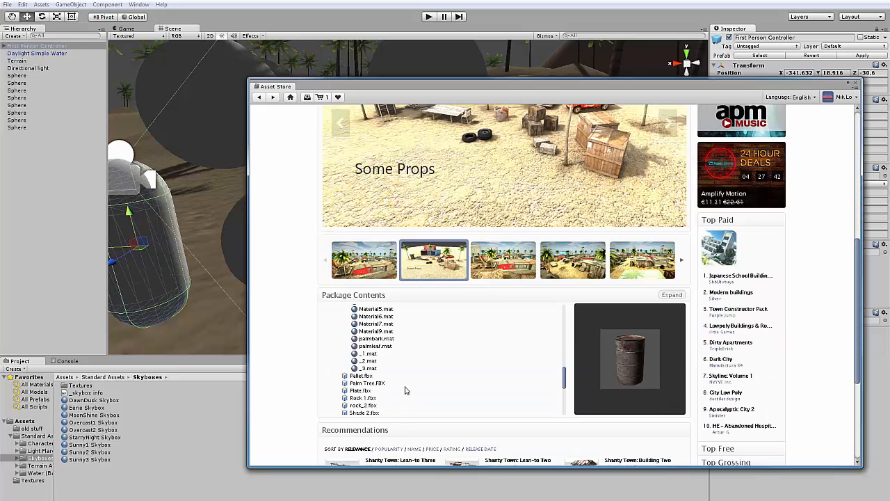
scroll(377, 353, "down", 3)
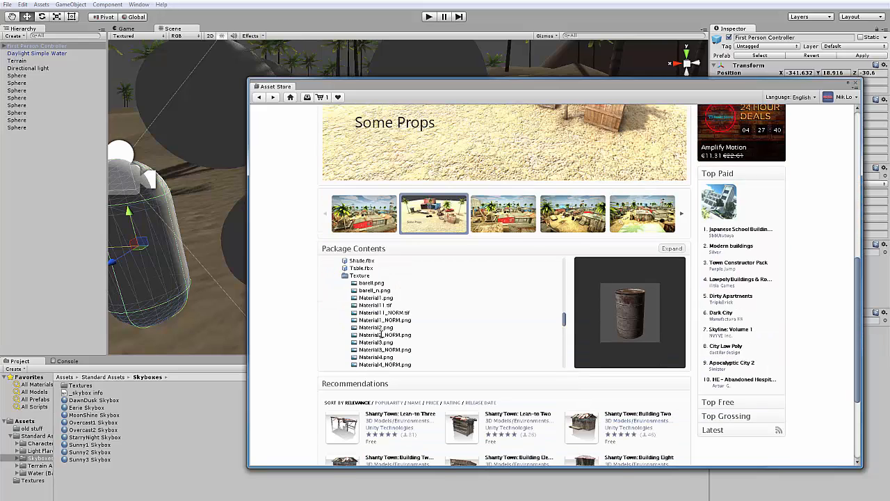
scroll(381, 334, "down", 1)
scroll(503, 251, "up", 8)
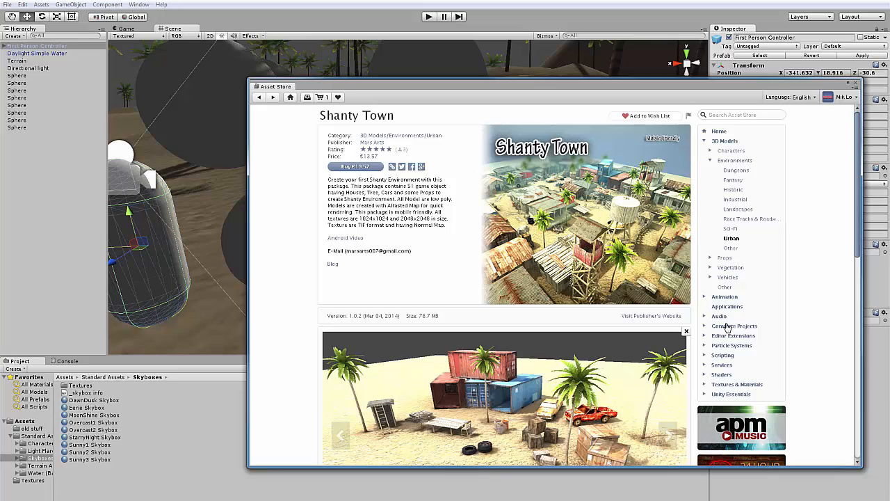
View the Unity Essentials category and the Shader Calibration Scene [5.0 beta] screenshots, and close the Asset Store.
left_click(731, 395)
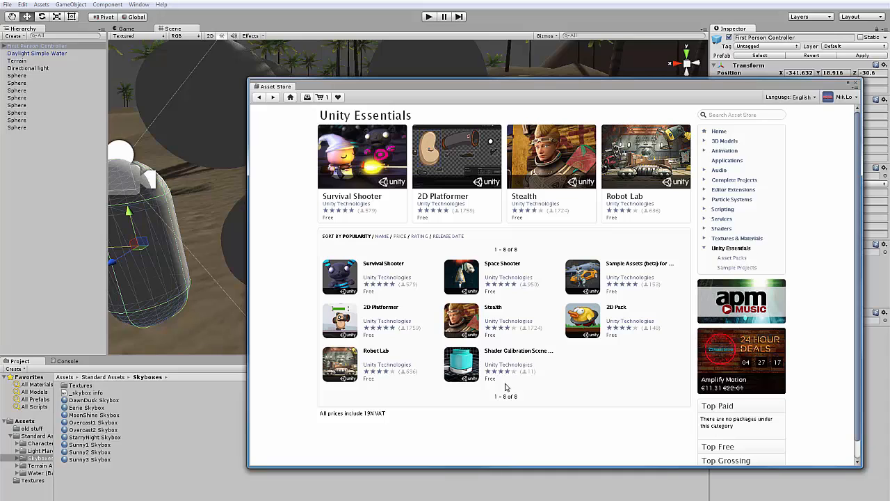
left_click(459, 363)
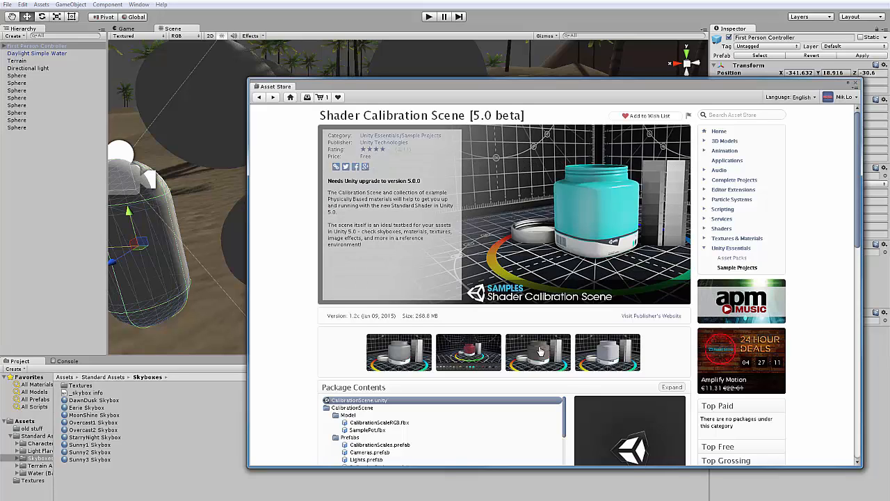
left_click(532, 350)
left_click(607, 350)
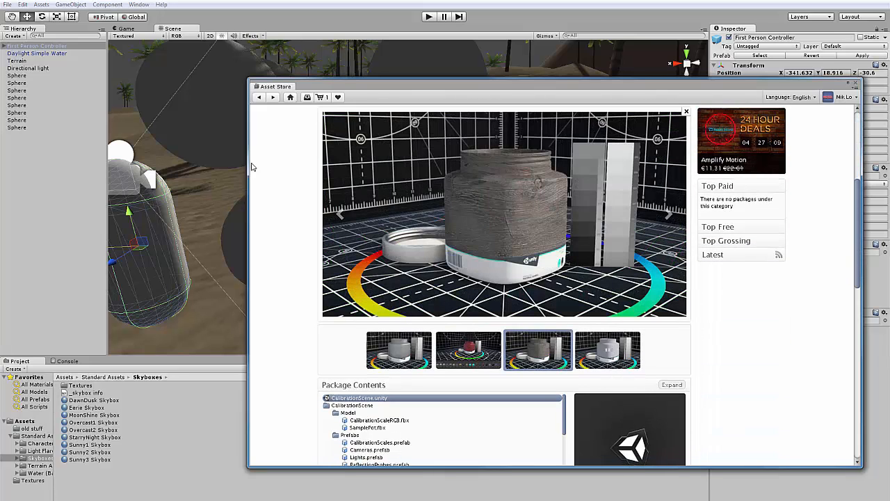
left_click(260, 98)
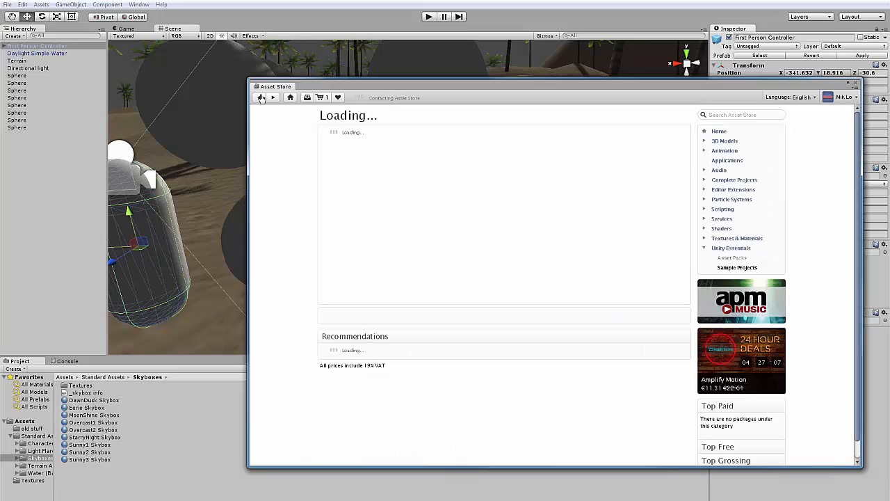
scroll(423, 411, "down", 2)
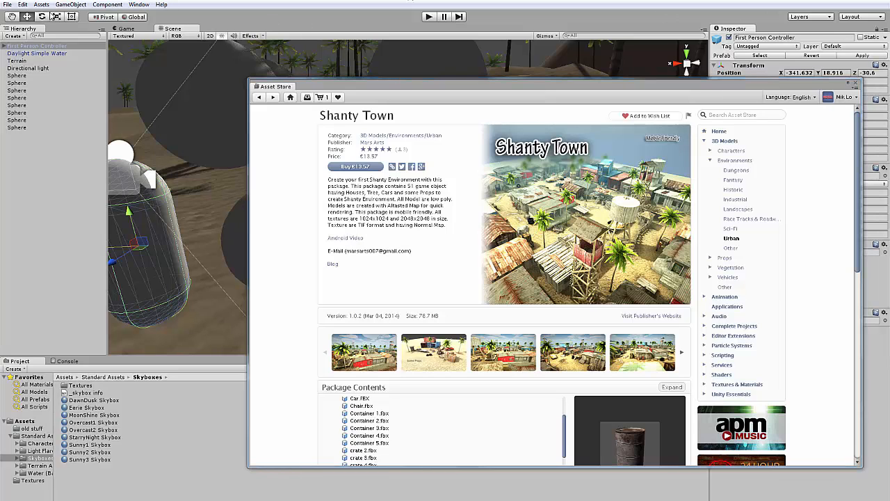
left_click(857, 82)
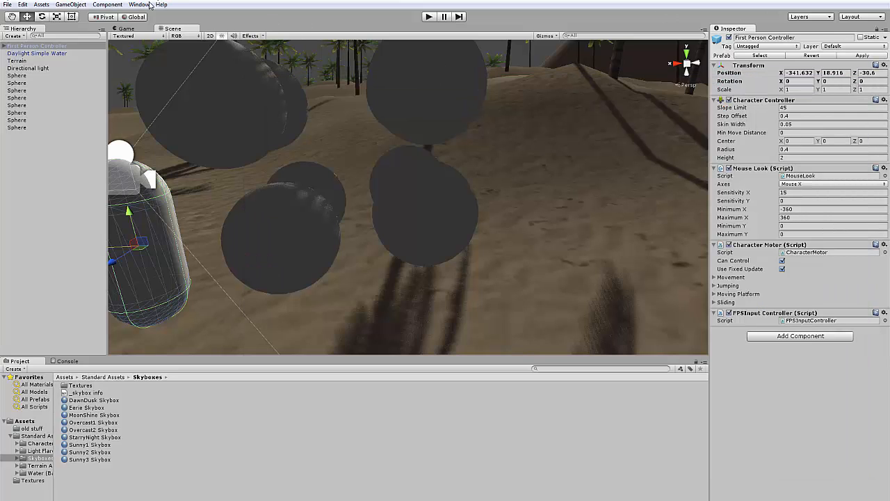
Add the current Island scene to the build settings and select PC, Mac & Linux Standalone as the platform.
left_click(22, 4)
mouse_move(7, 4)
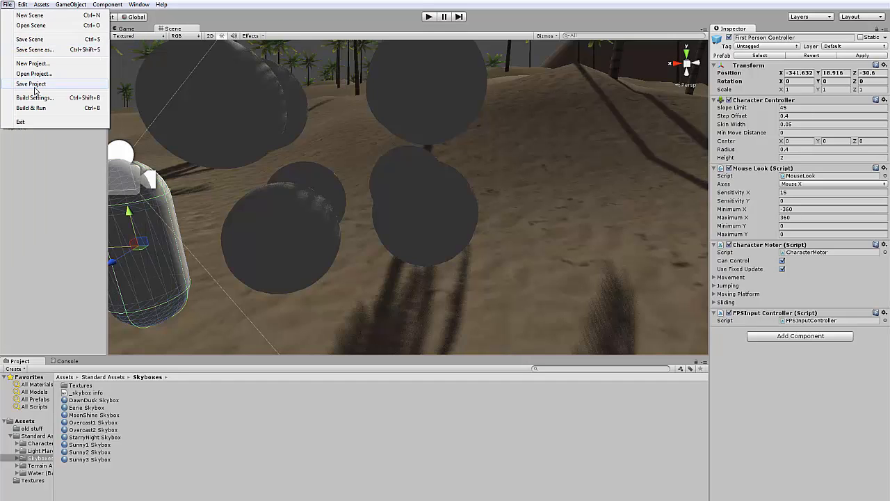
left_click(60, 99)
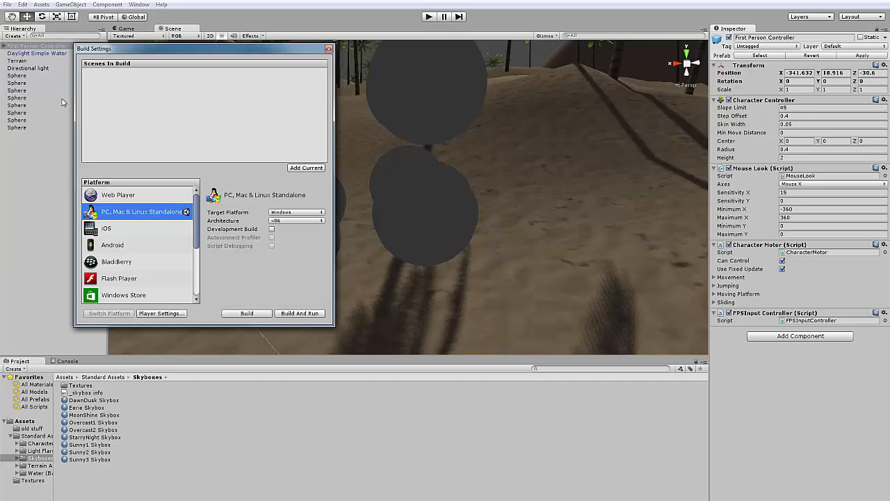
left_click(300, 169)
left_click(142, 199)
left_click(139, 211)
left_click(152, 197)
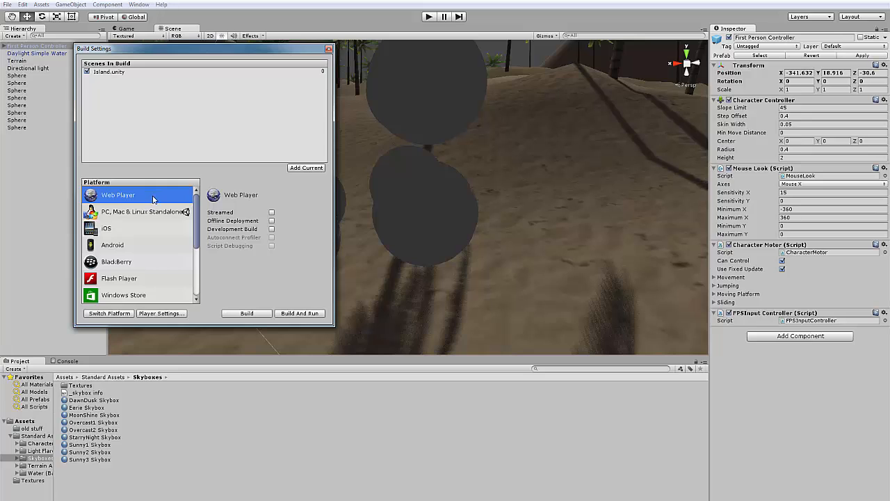
left_click(148, 213)
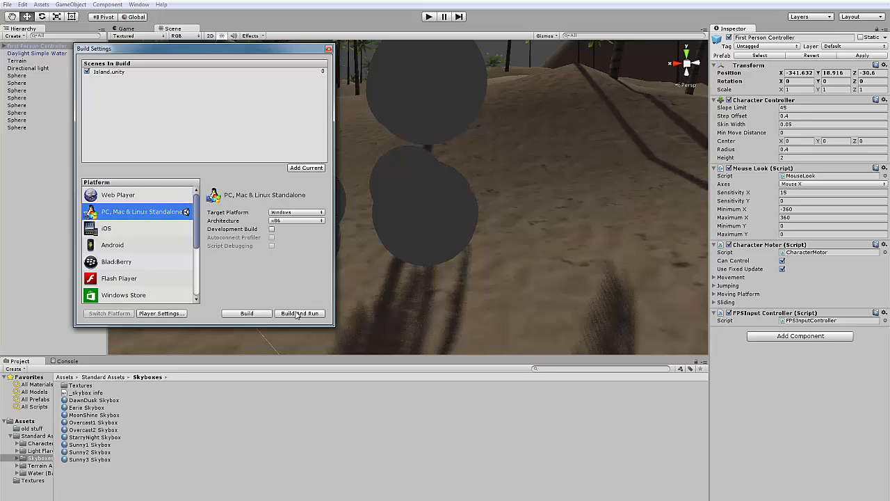
Build the game as MyGame in a new folder named Build inside the project folder, saving all modified assets.
left_click(247, 314)
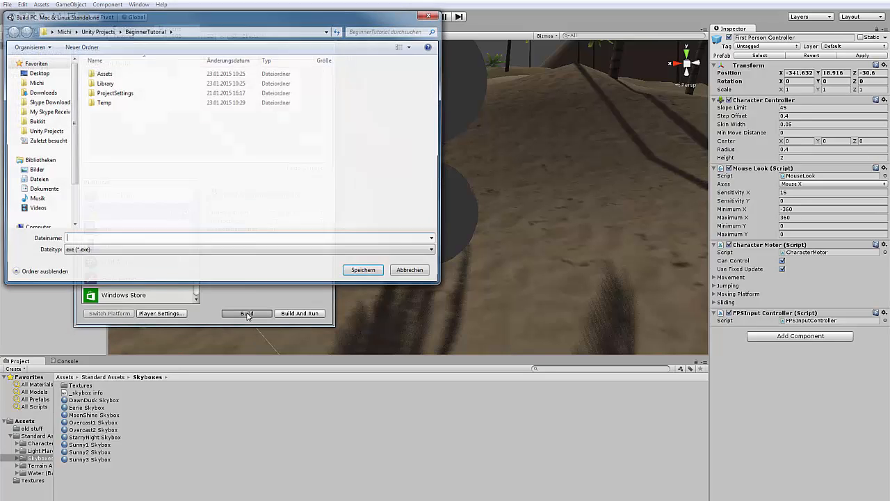
left_click(80, 46)
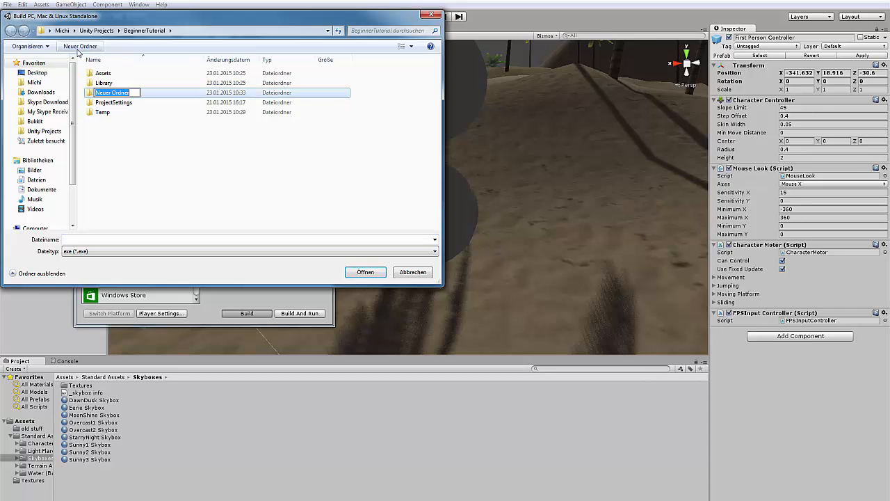
type("B")
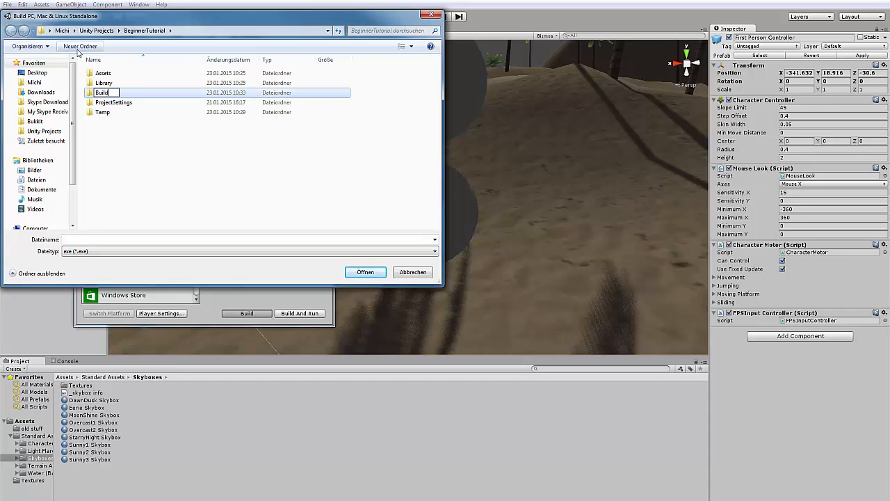
type("uild")
key("Return")
double_click(128, 91)
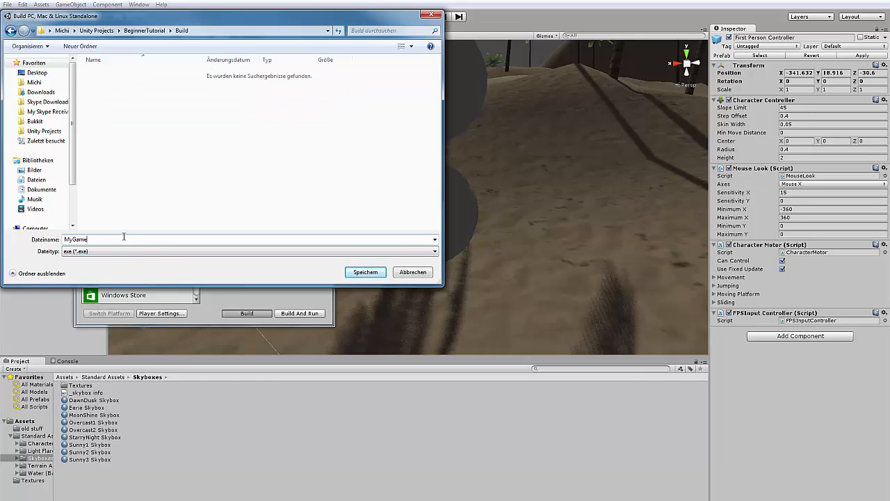
left_click(364, 272)
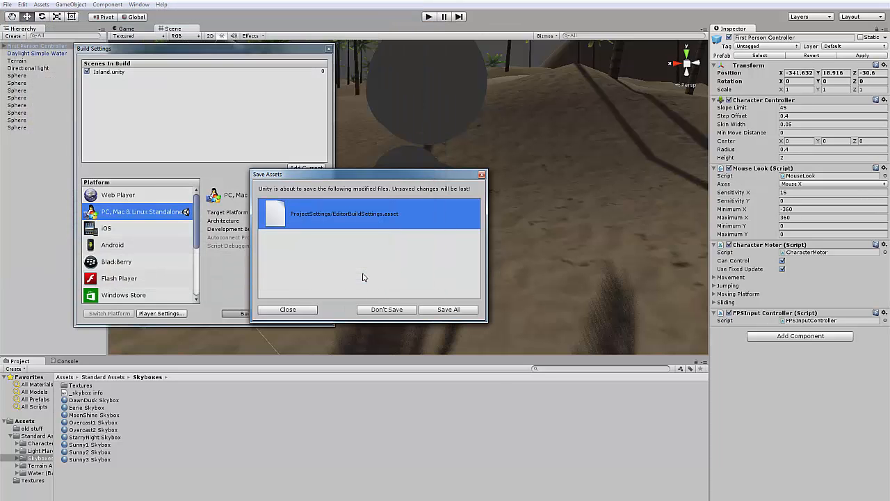
left_click(449, 310)
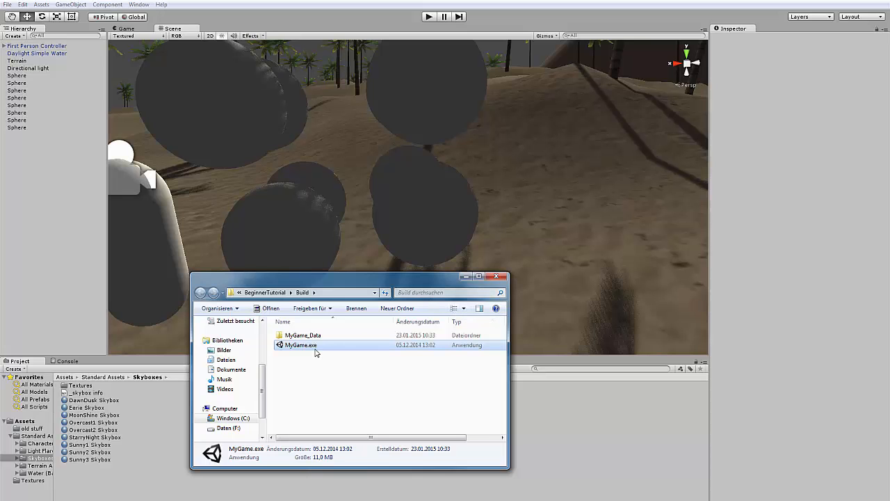
Run the built MyGame.exe with the default launch configuration, walk forward to test it, and switch back to the Unity editor.
key("Return")
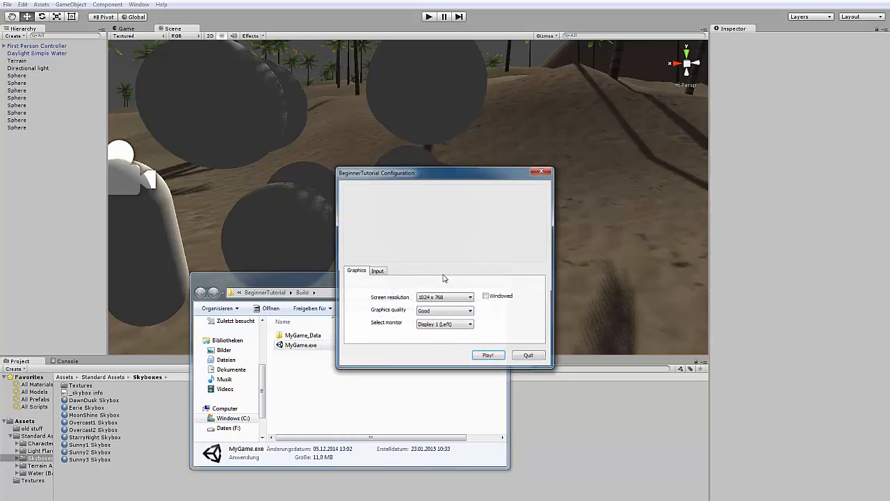
left_click(487, 353)
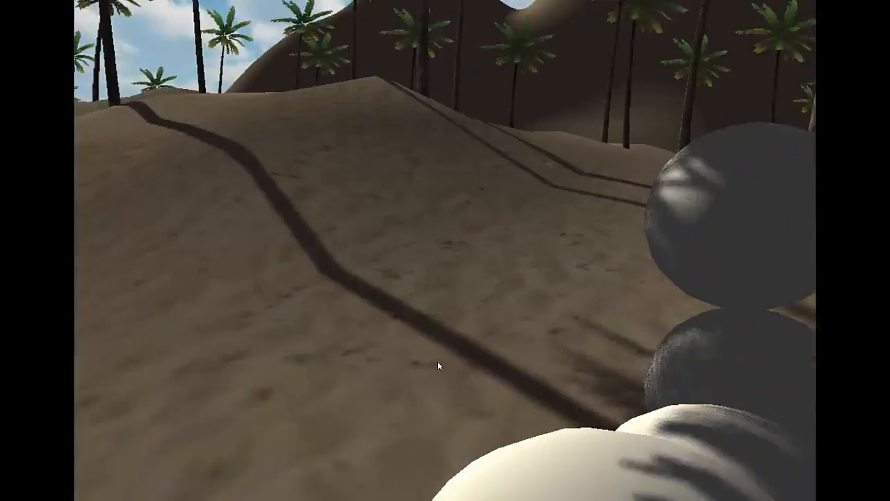
key("w")
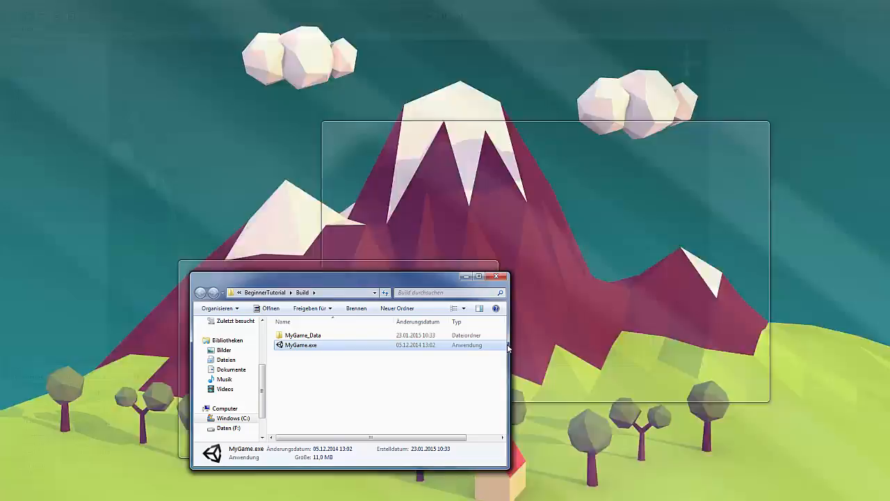
key("alt+Tab")
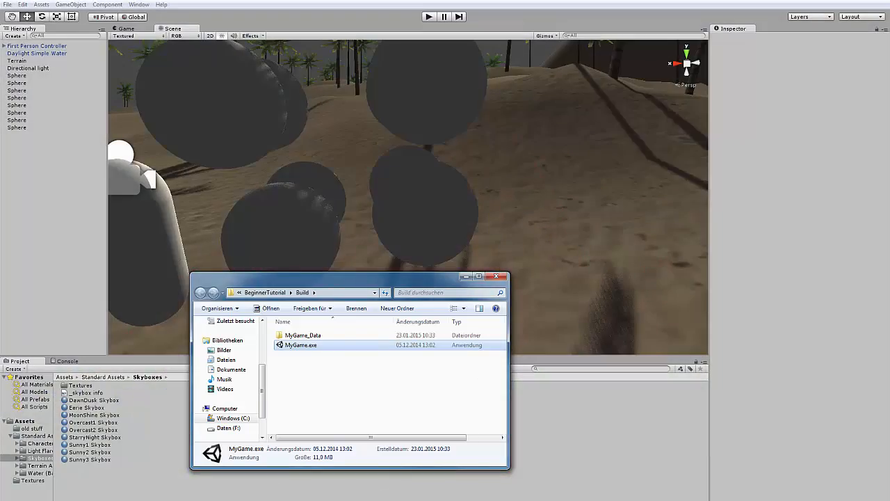